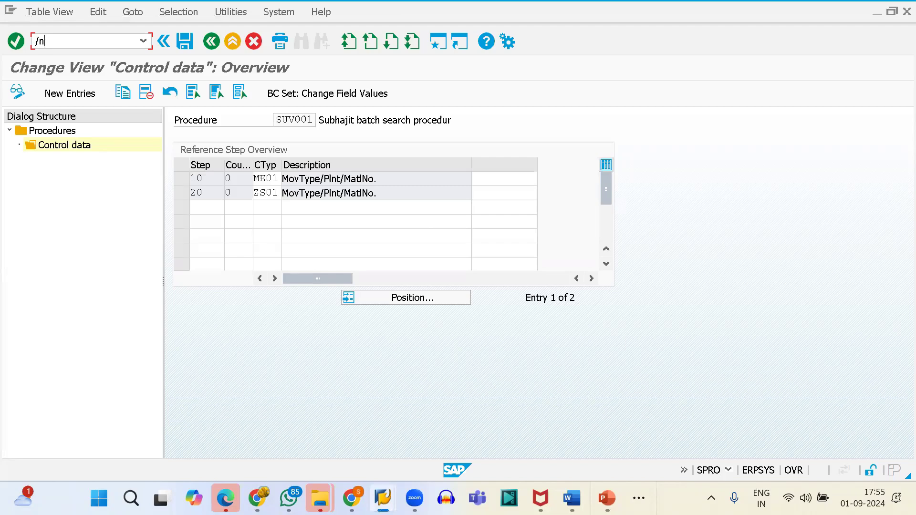
Step: Open the SAP Reference IMG and expand Logistics - General, Batch Management, and Batch Determination and Batch Check
key(Return)
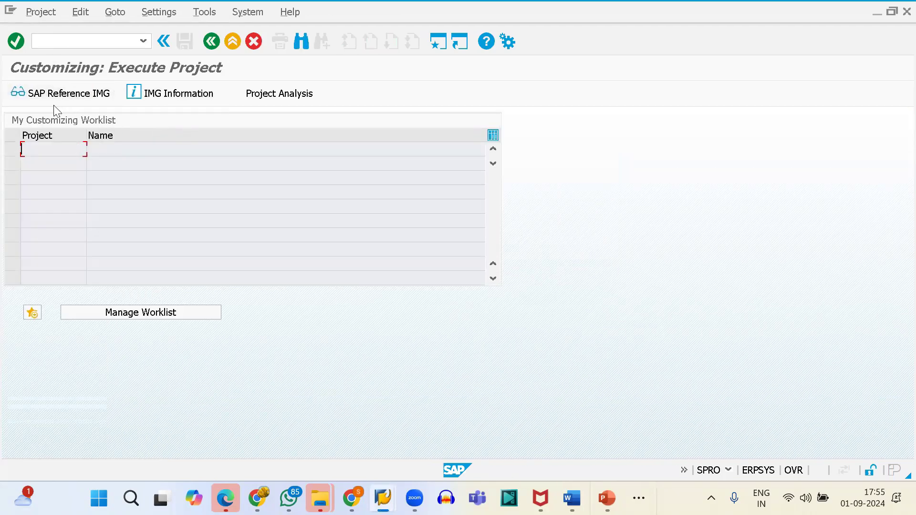
click(29, 93)
scroll(166, 315, down, 2)
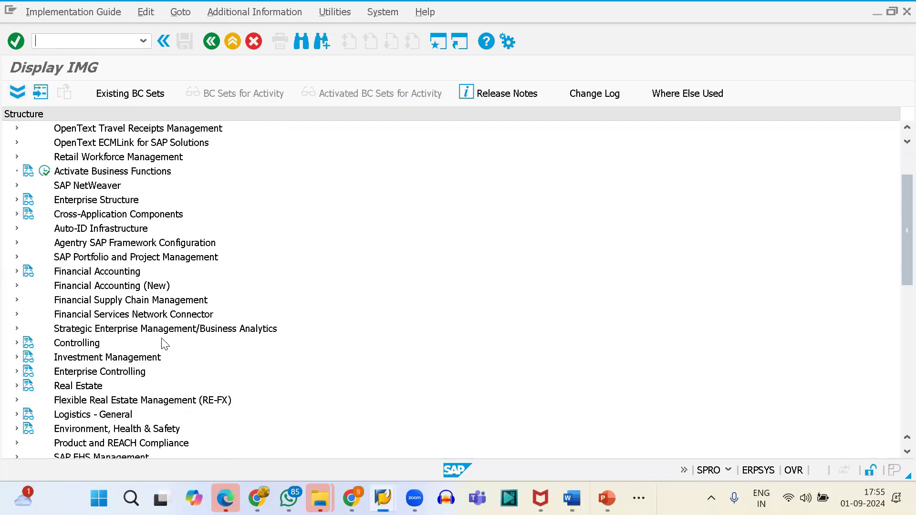
scroll(115, 315, down, 1)
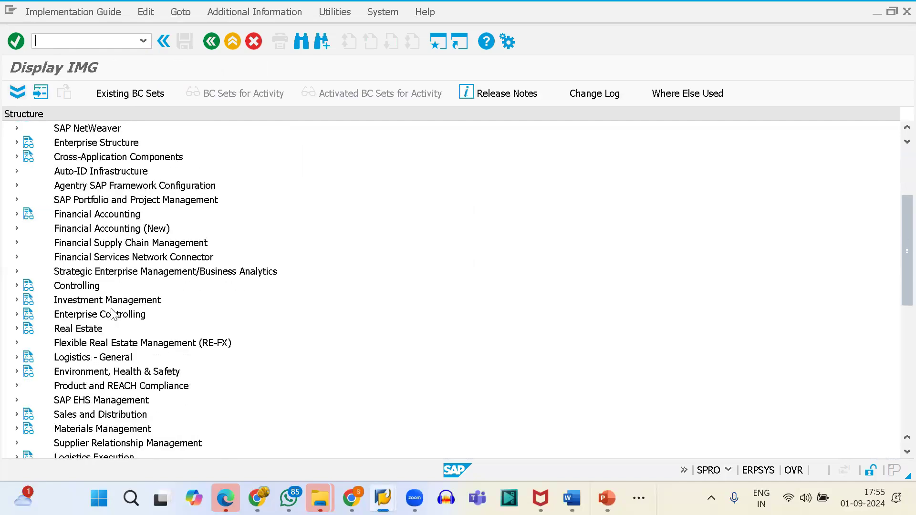
click(17, 357)
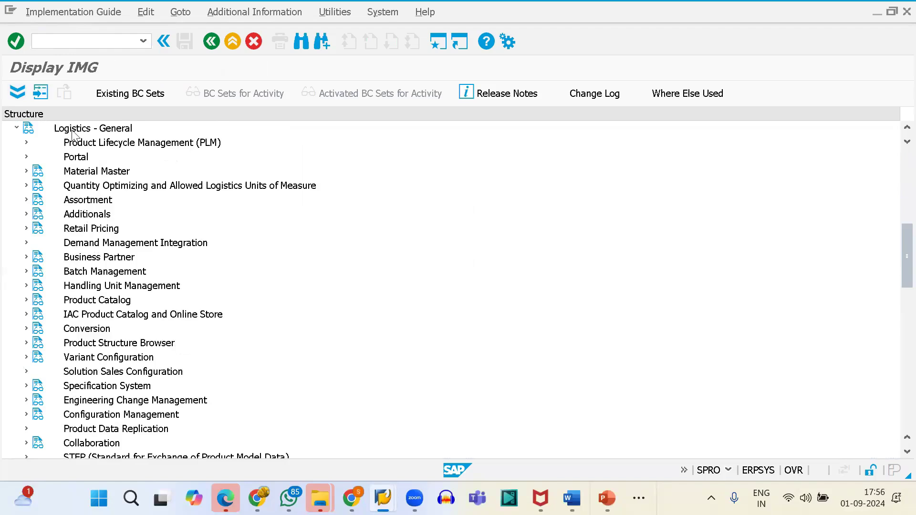
click(27, 272)
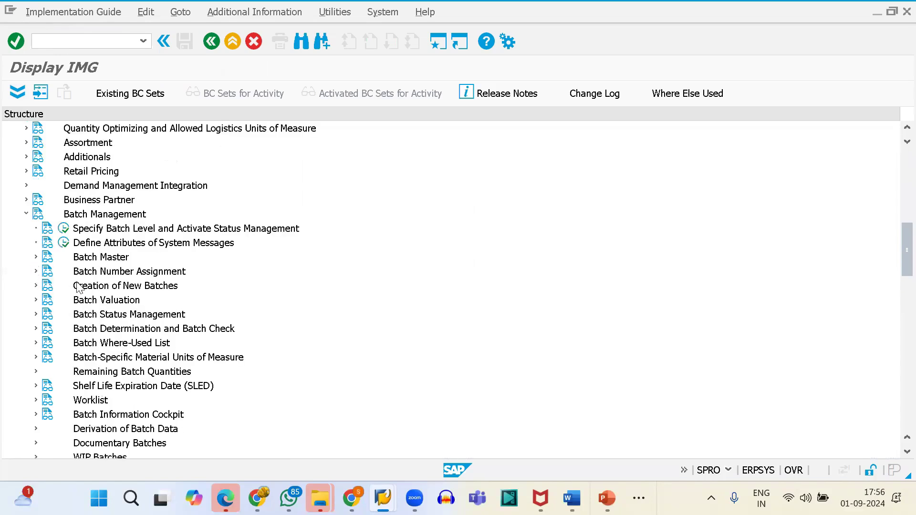
click(36, 328)
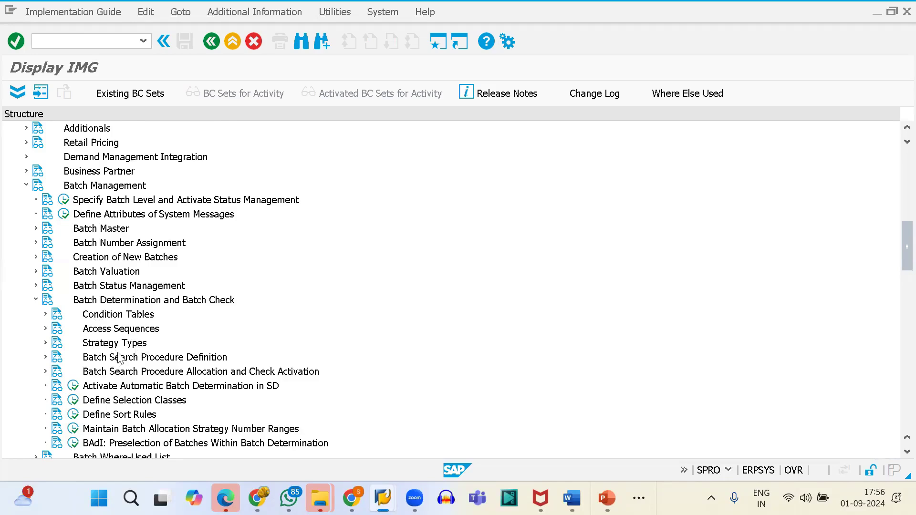
Step: Open the display of inventory management batch determination condition tables and look up table 024, Movement Type/Plant/Material
click(46, 315)
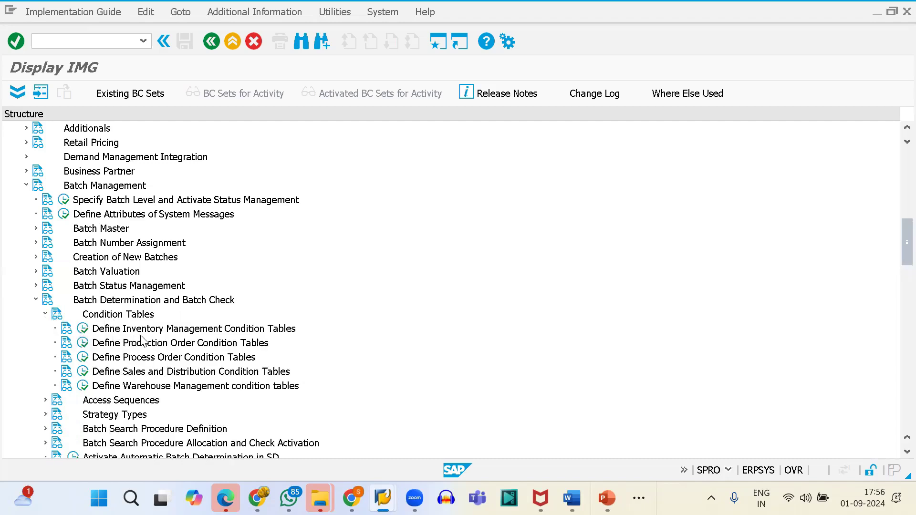
click(84, 330)
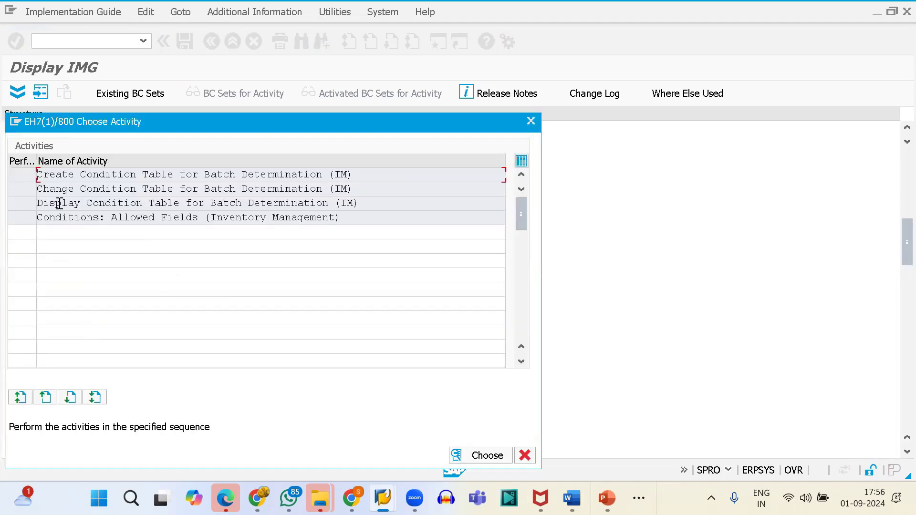
double_click(68, 205)
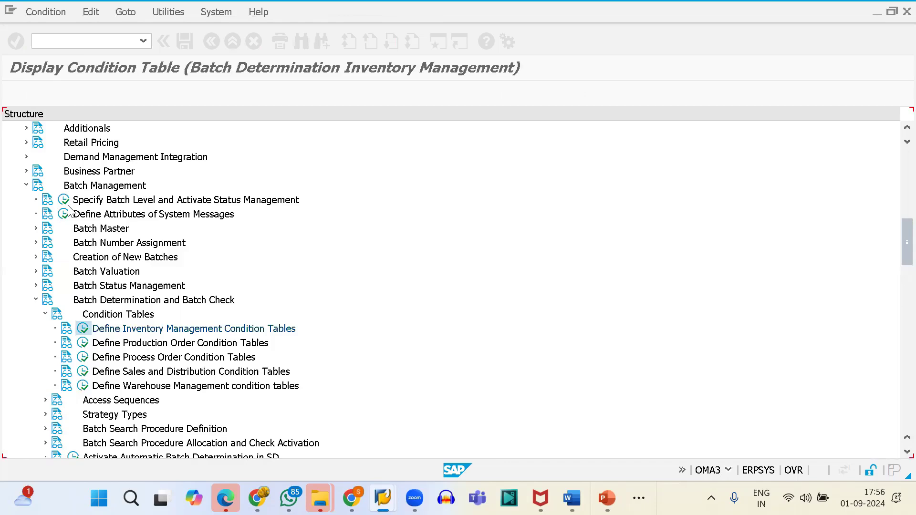
click(173, 150)
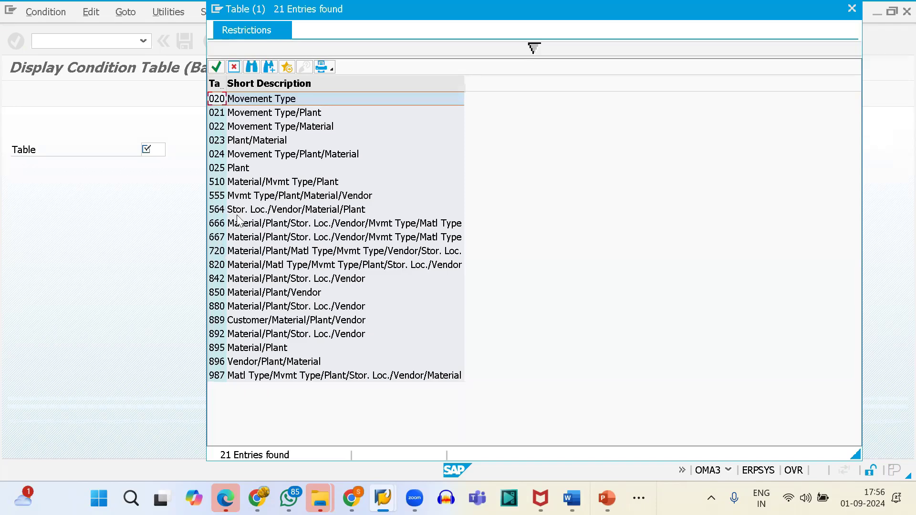
click(217, 155)
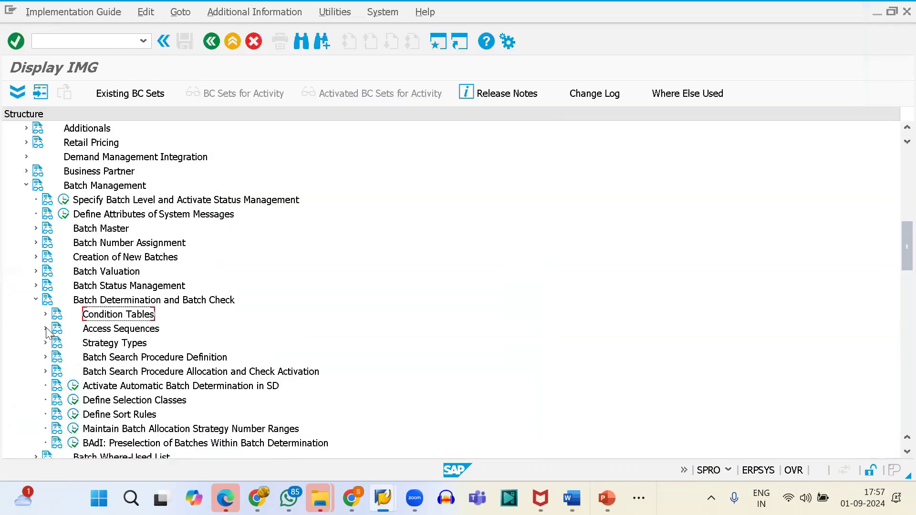
Step: Open the customizing activity for inventory management access sequences and accept the cross-client notice
click(45, 328)
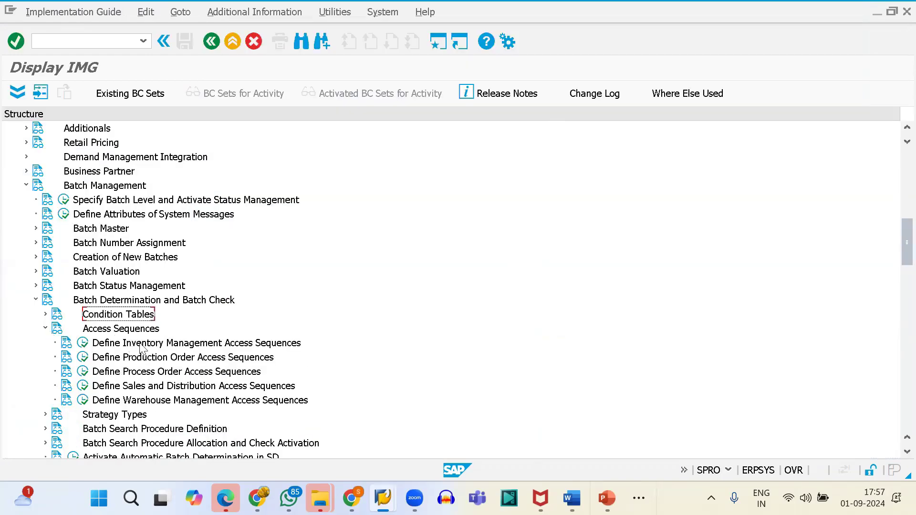
click(83, 344)
click(409, 397)
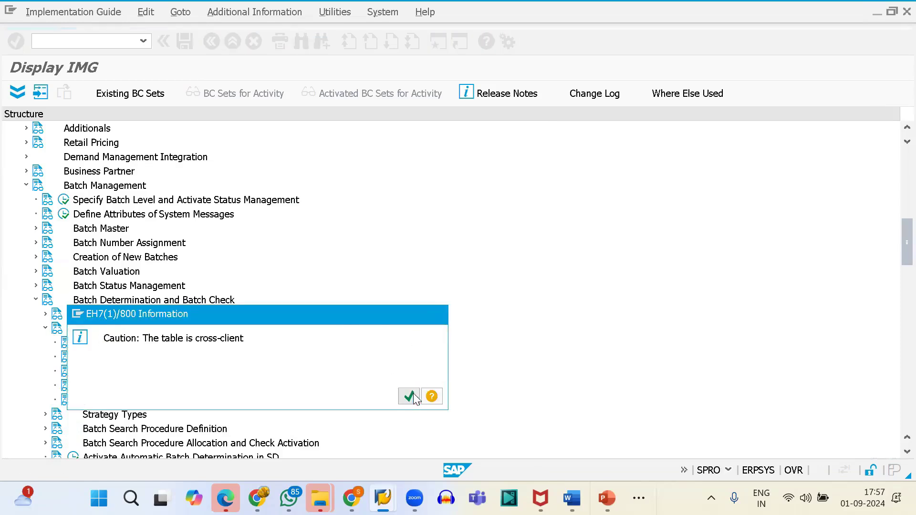
Step: Review the accesses and condition tables assigned to the standard access sequence ME01
scroll(249, 313, down, 2)
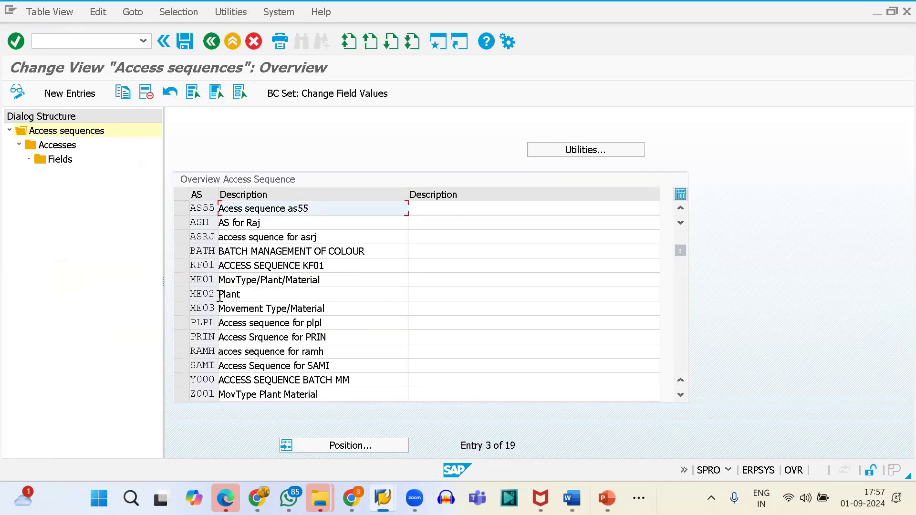
click(181, 280)
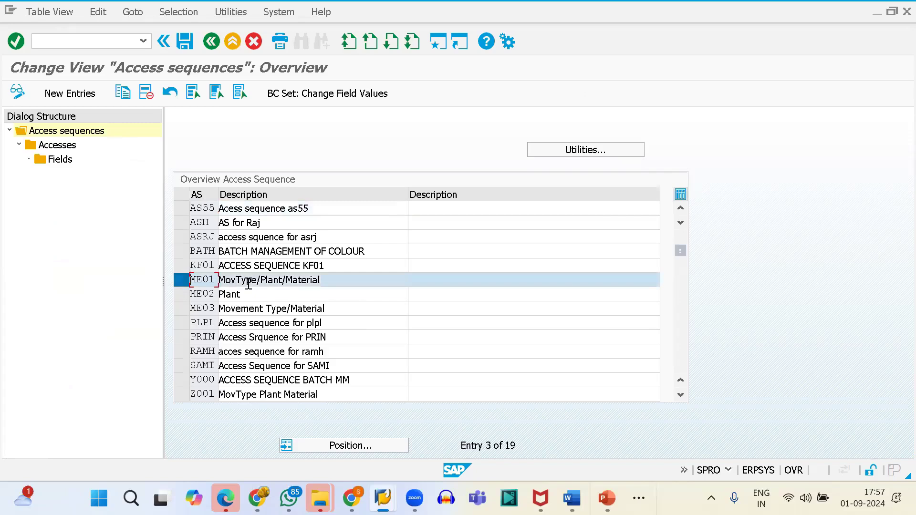
double_click(57, 144)
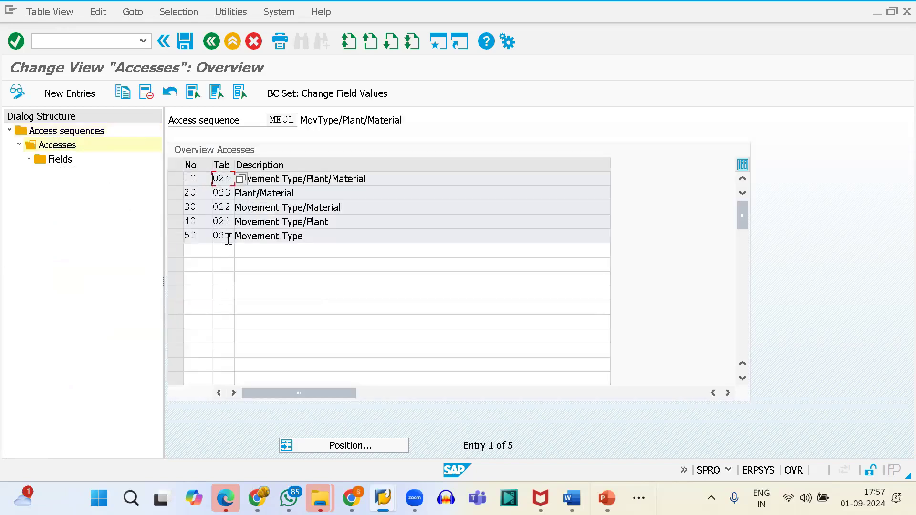
click(211, 41)
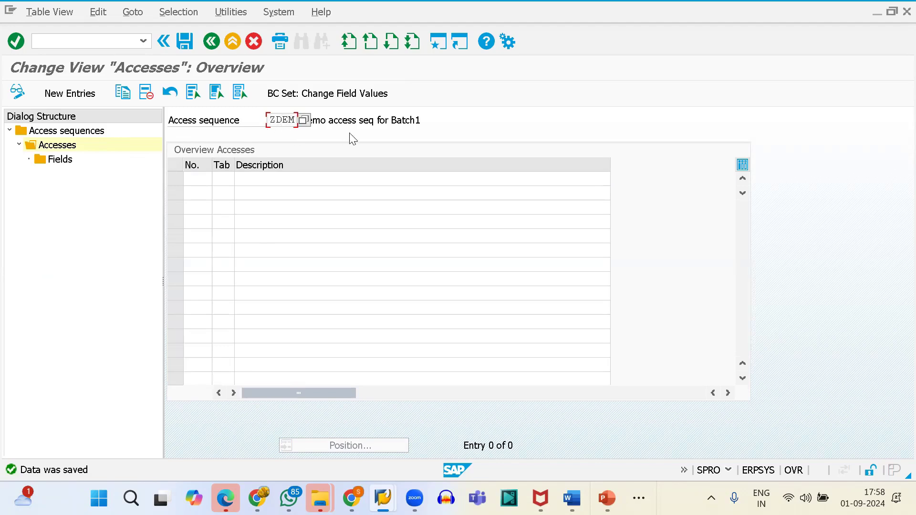
Step: Add access number 10 with condition table 024 to access sequence ZDEM
click(65, 94)
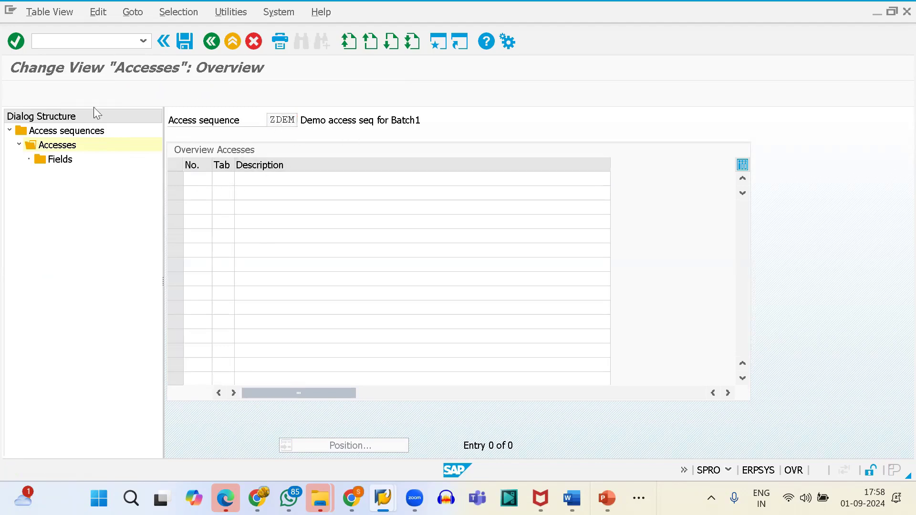
text(10)
key(Tab)
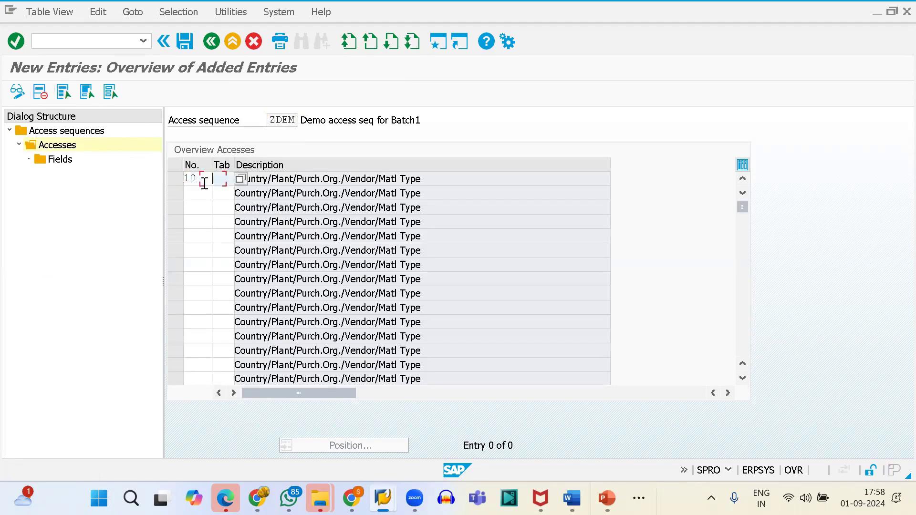
text(024)
key(Return)
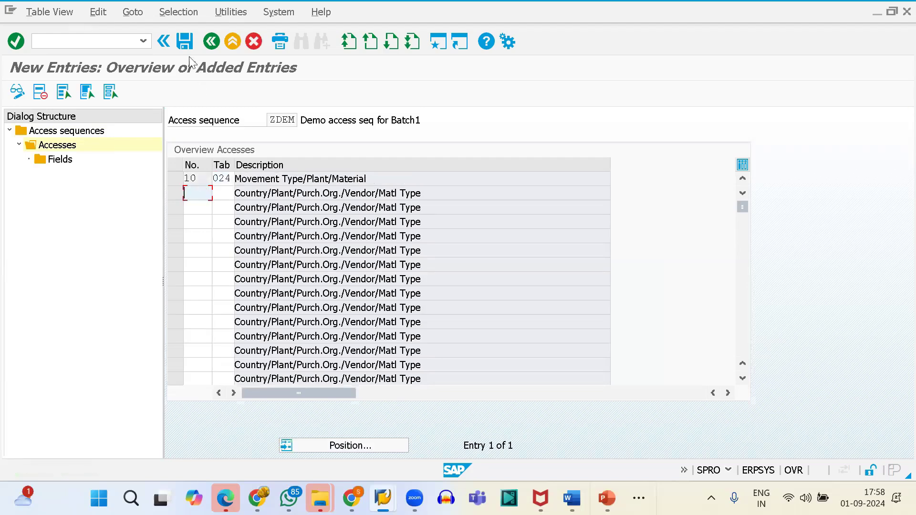
Step: Try to save the new access of sequence ZDEM, and return to the access sequence entries
click(178, 47)
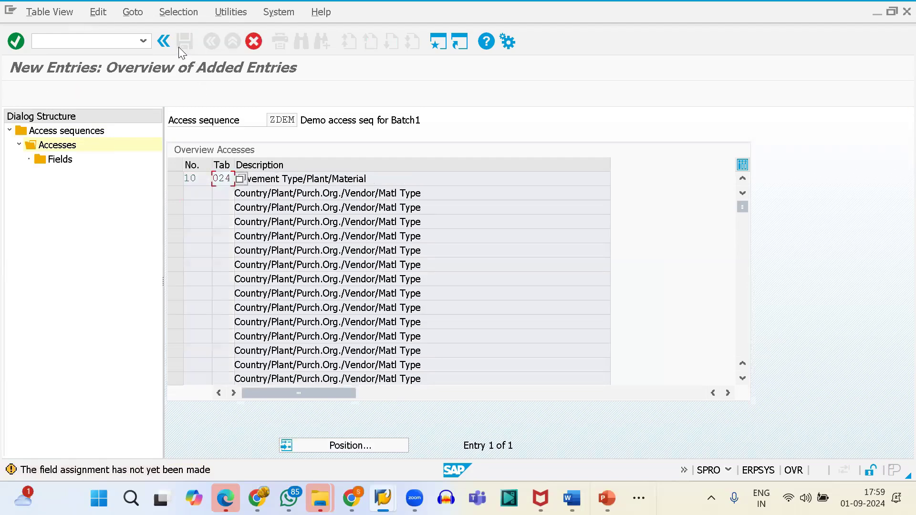
key(Down)
key(Down)
key(Down)
key(Down)
key(Down)
key(Down)
key(Down)
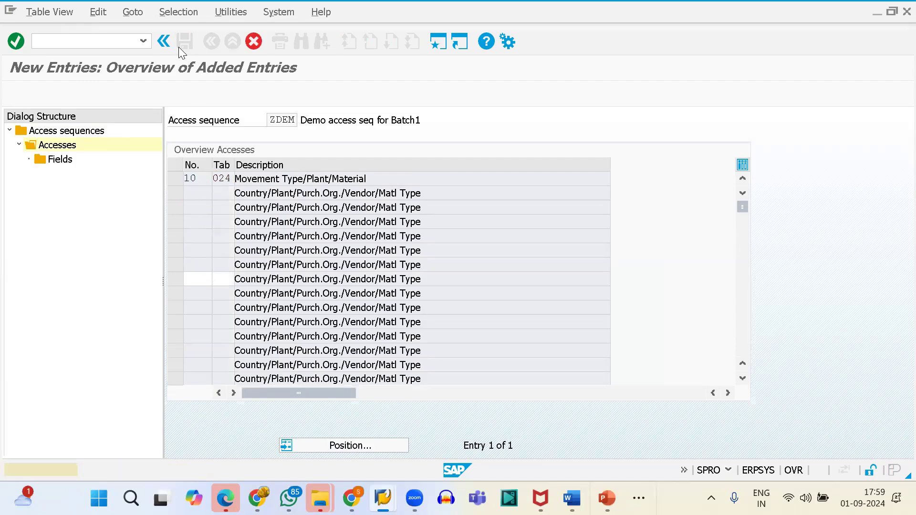
key(Down)
key(Down)
key(Down)
key(Down)
key(Down)
key(Down)
key(Down)
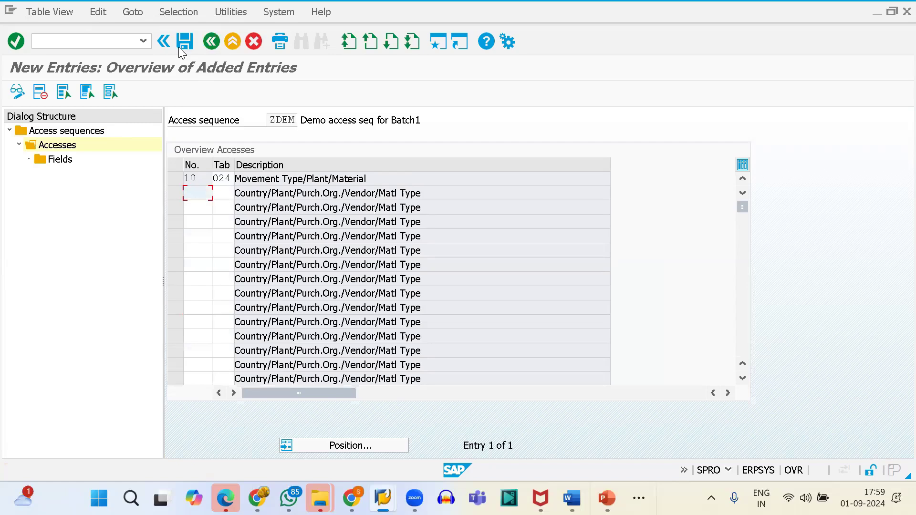
click(183, 48)
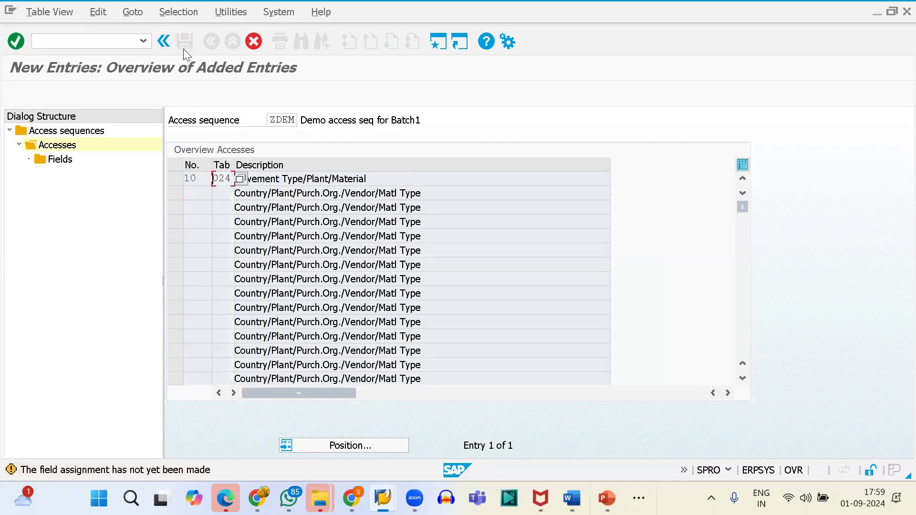
click(254, 41)
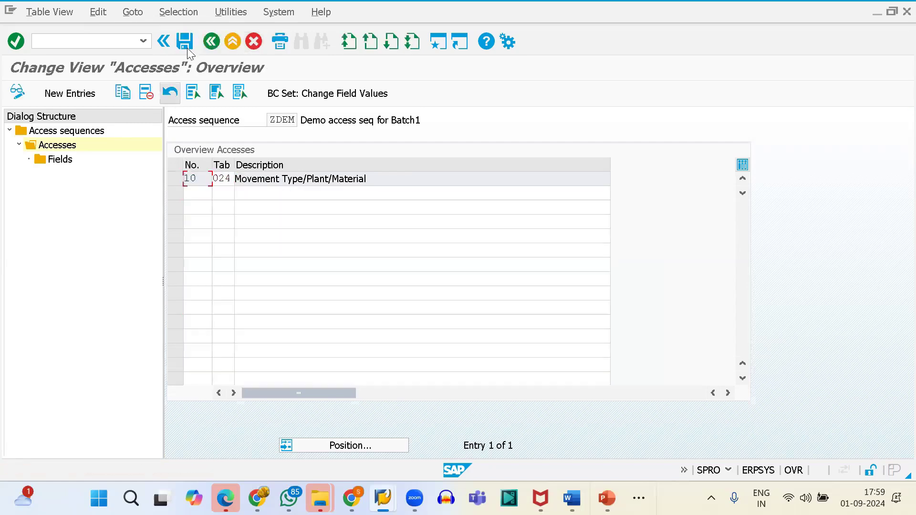
click(186, 46)
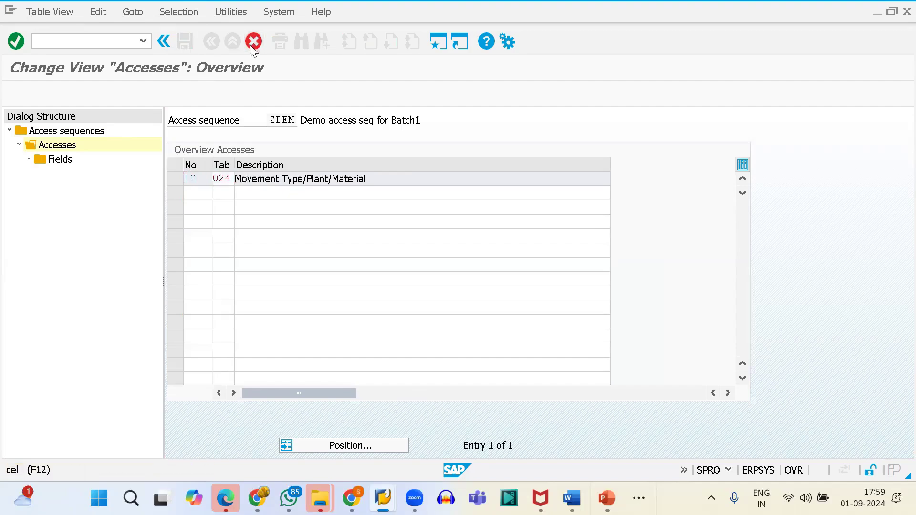
click(254, 41)
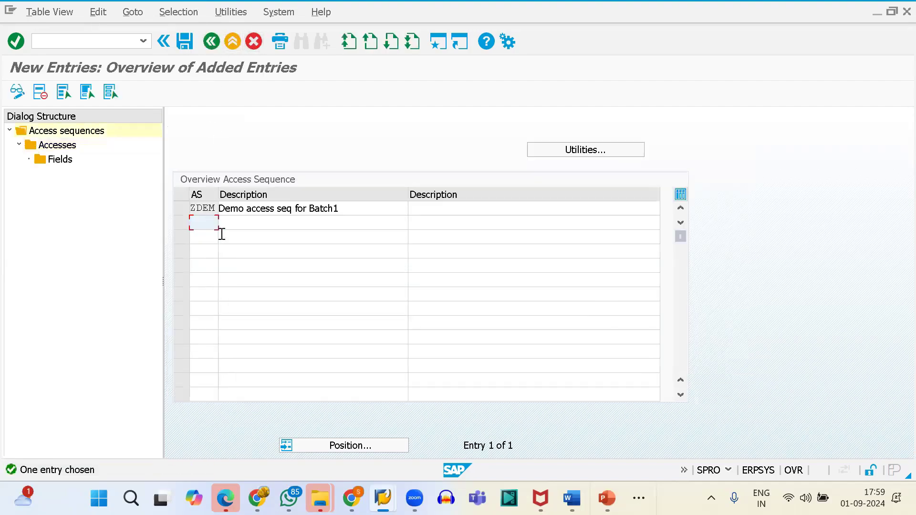
Step: Open the field assignment of access 10 with table 024 in access sequence ZDEM
click(181, 209)
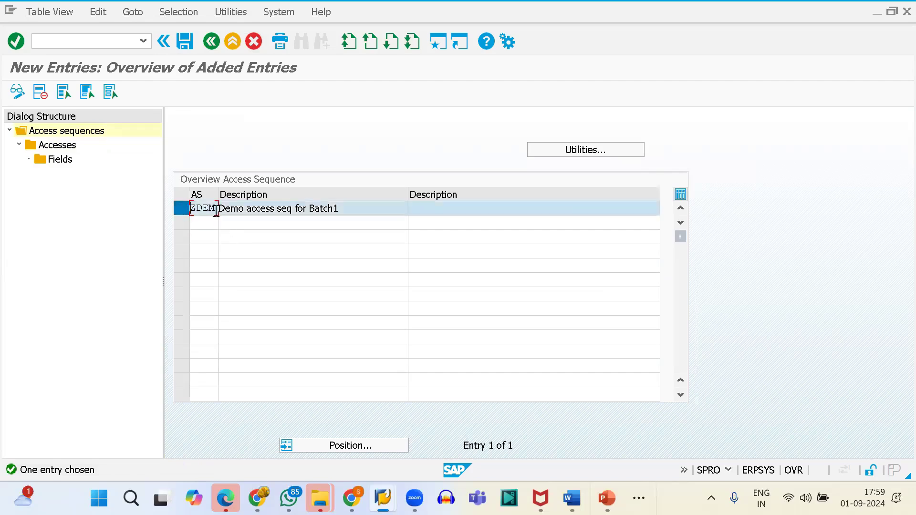
double_click(52, 145)
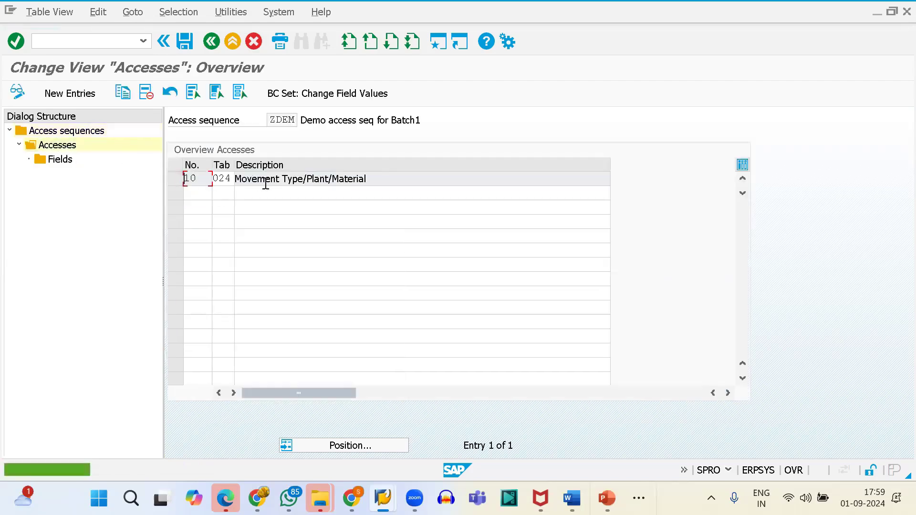
click(175, 179)
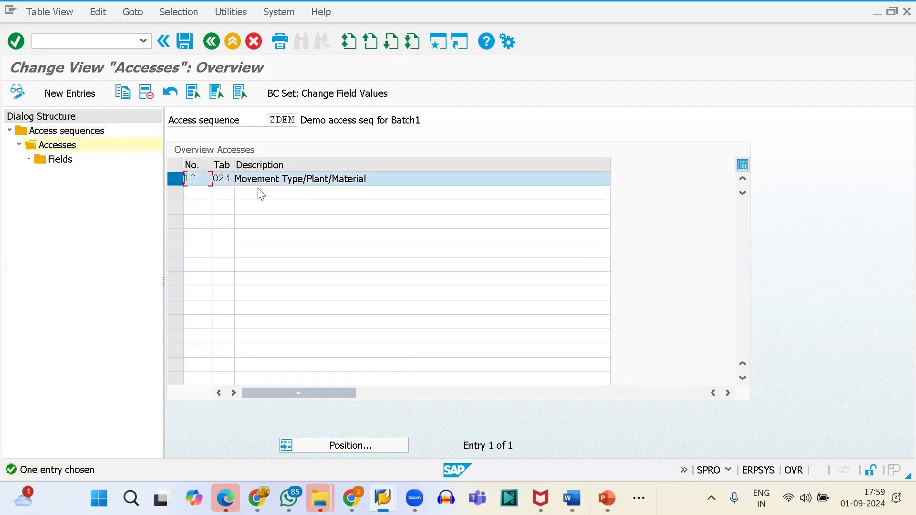
double_click(60, 159)
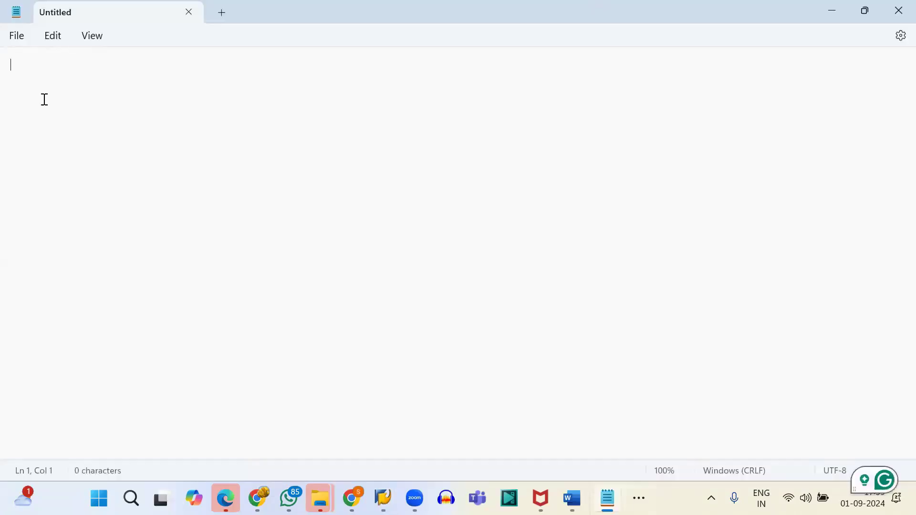
Step: In a blank Notepad document, write the heading "Automatic Batch det:" and, below a blank line, "condition table: 024"
text(Automatic Ba)
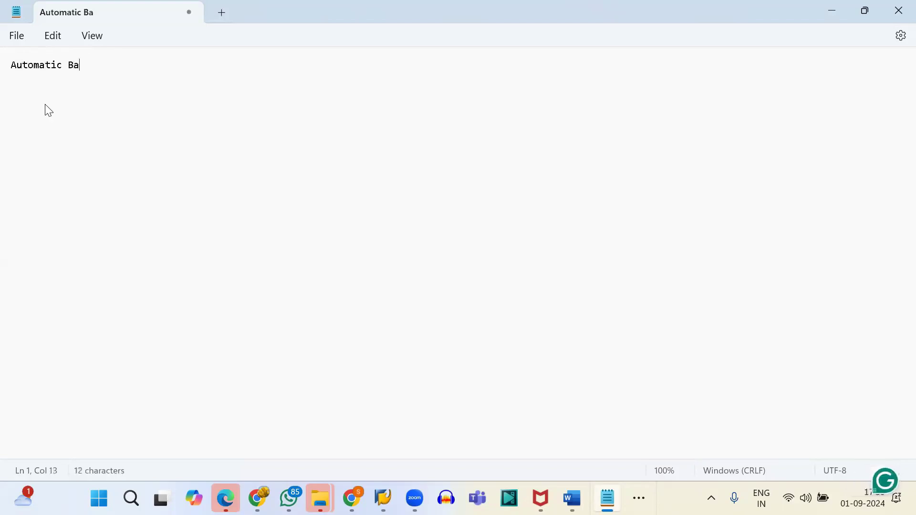
text(tch det:)
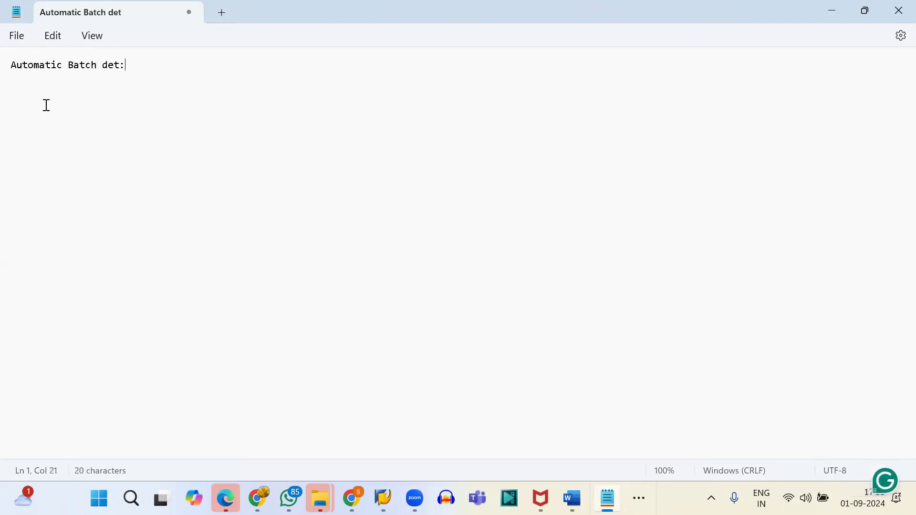
key(Return)
key(Return)
text(condi)
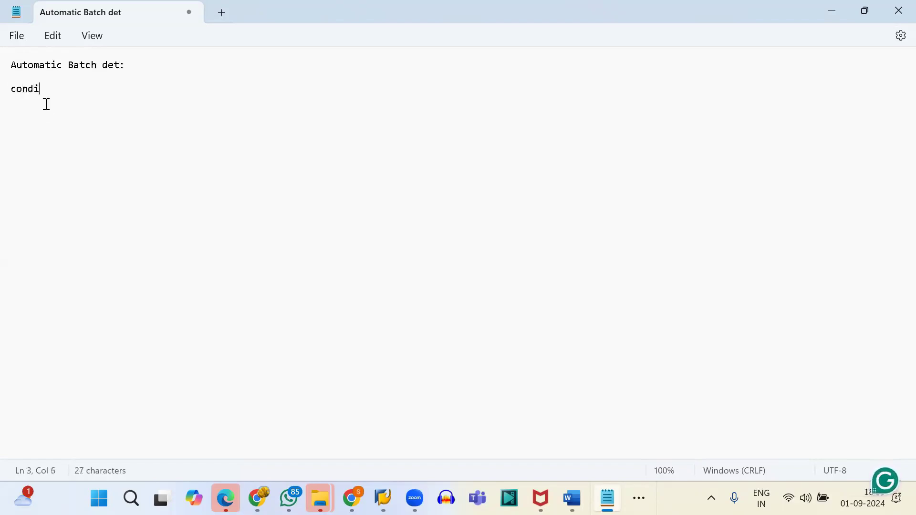
text(tion table: 024 )
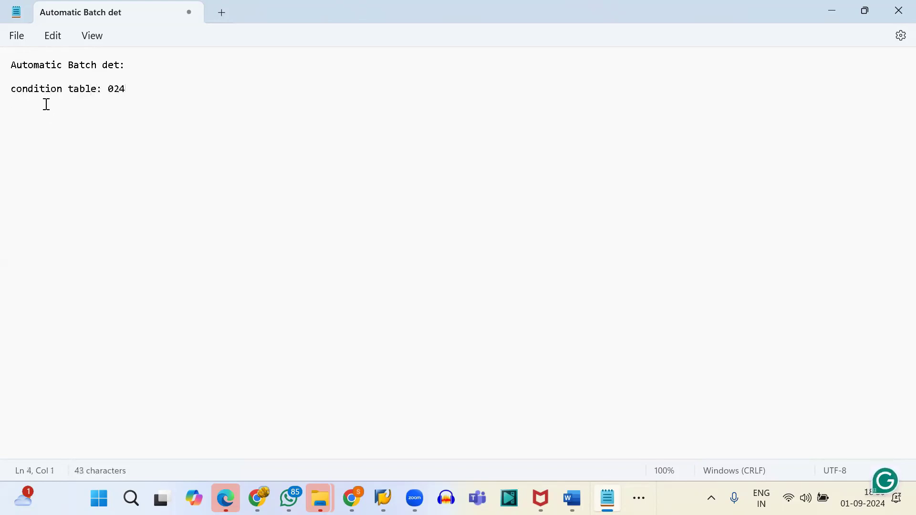
Step: Add the note lines "Access sequence: ZDEM" and "Strategy type:" below the condition table line
text(Access sequence: )
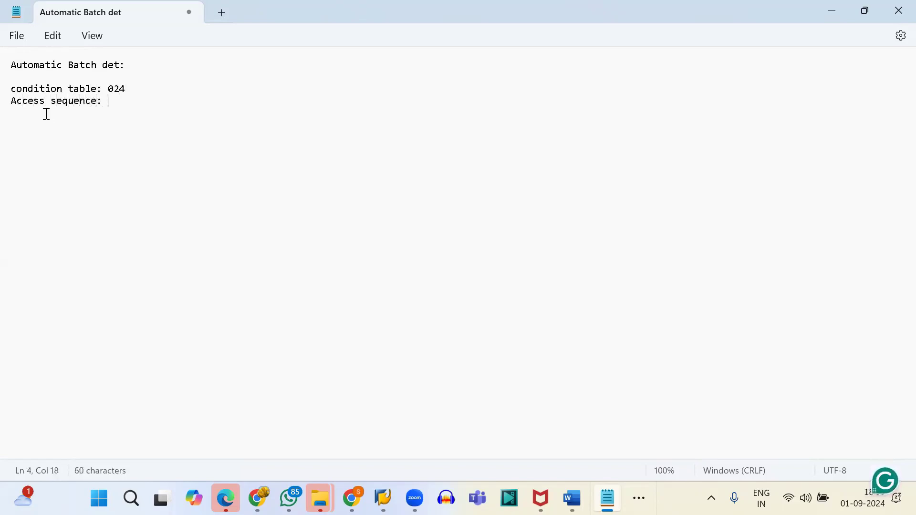
text(ZDEM)
key(Return)
text(sTR)
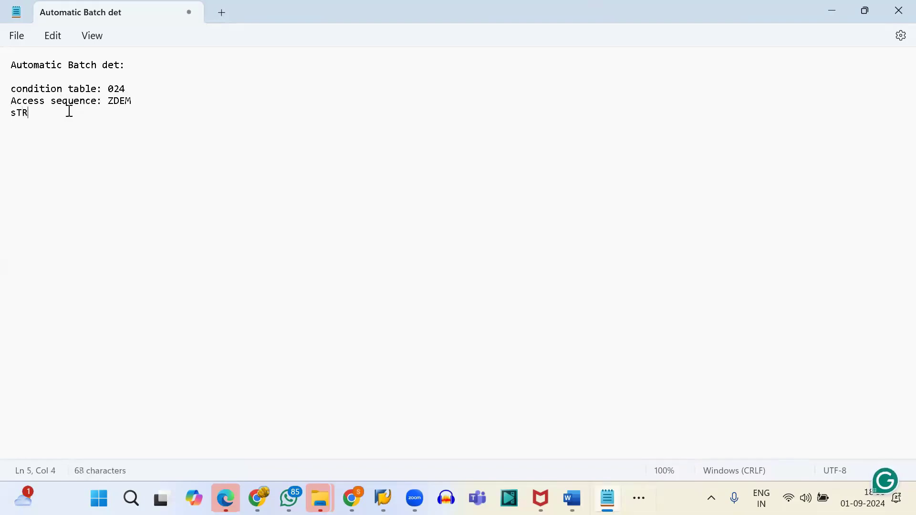
key(BackSpace)
key(BackSpace)
key(BackSpace)
text(Strategy type:)
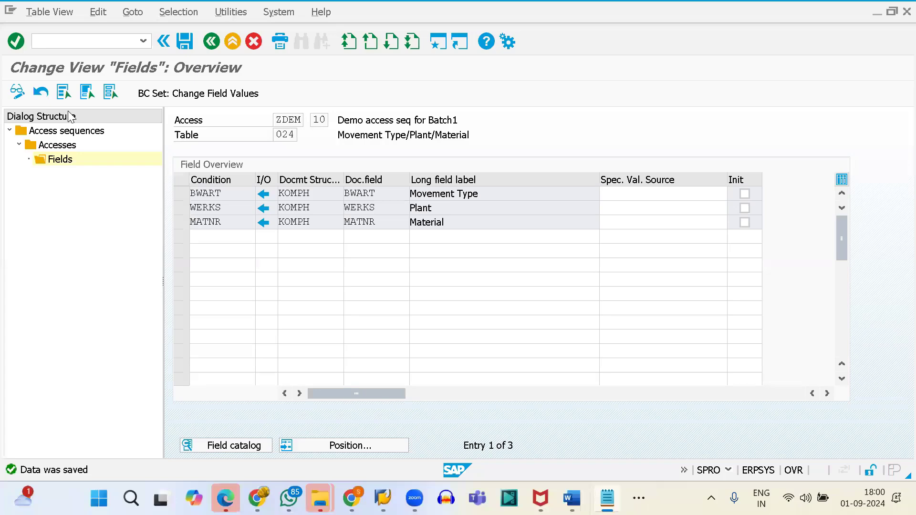
Step: Switch to SAP, save the entries of access sequence ZDEM, and return to the implementation guide
key(alt+Tab)
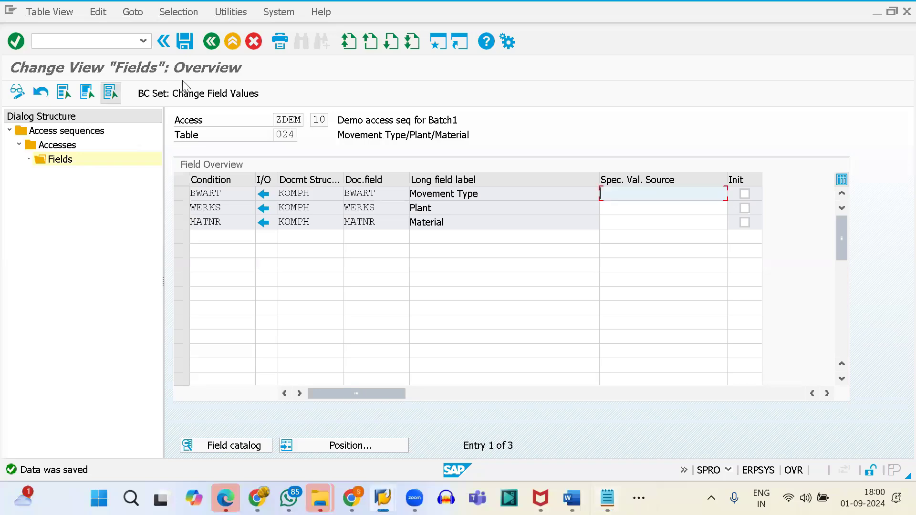
click(211, 42)
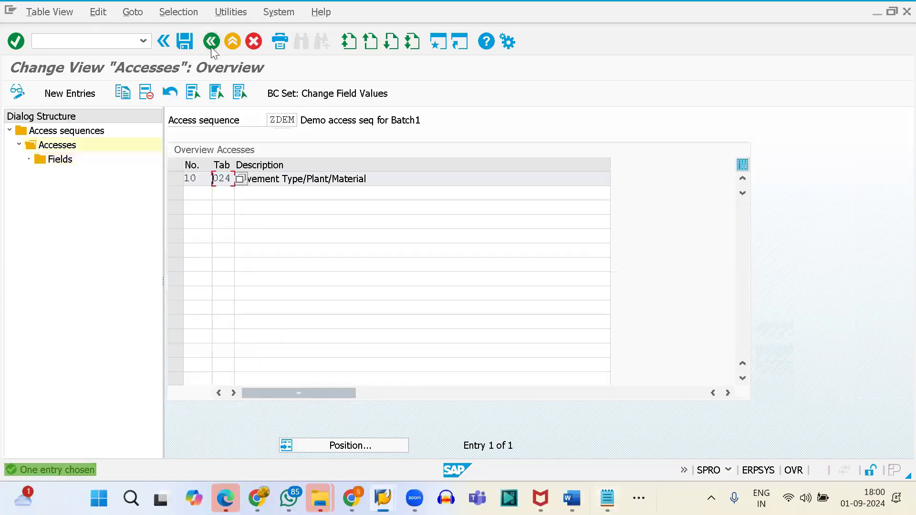
click(212, 42)
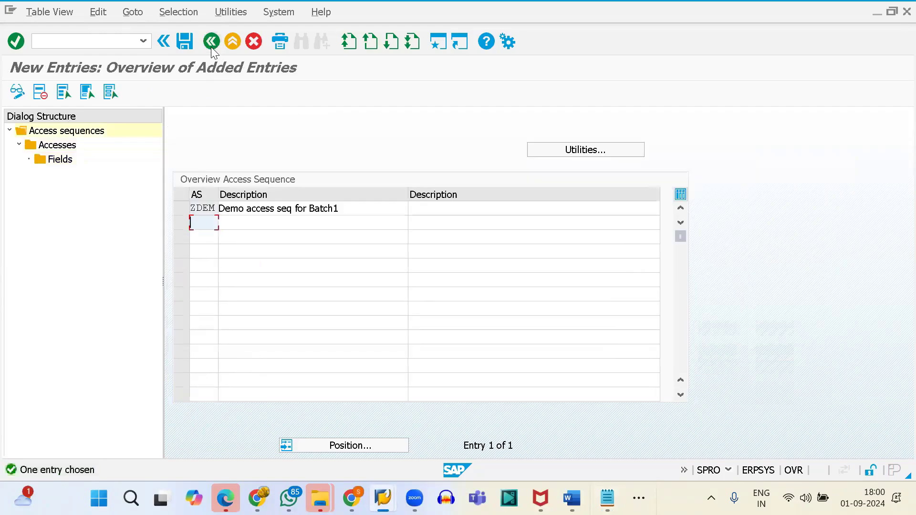
click(185, 43)
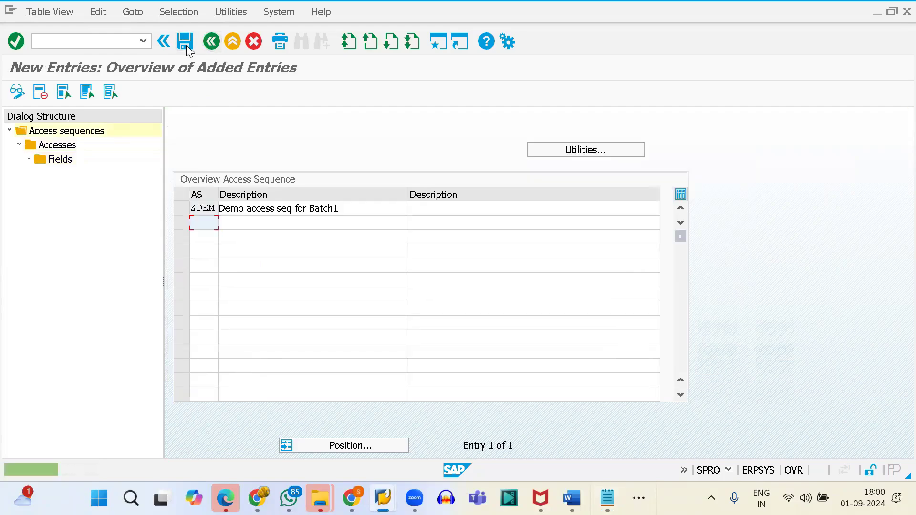
click(211, 44)
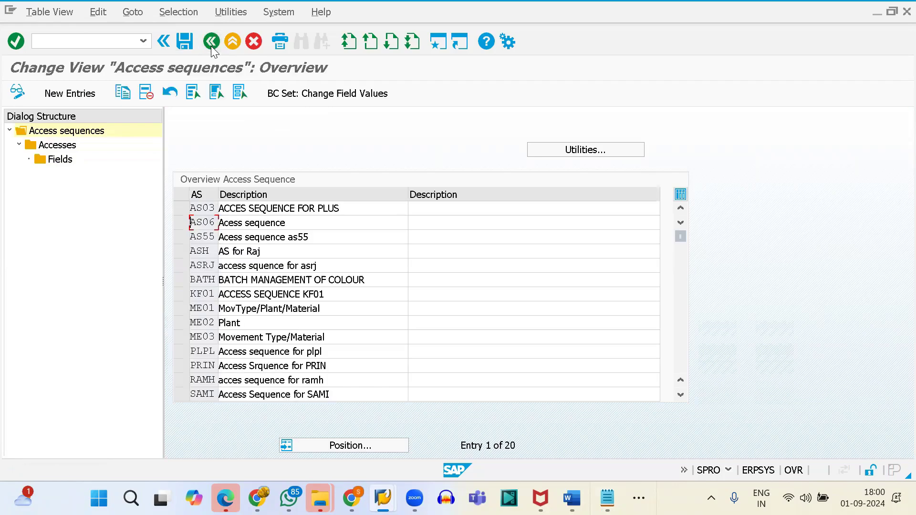
click(211, 42)
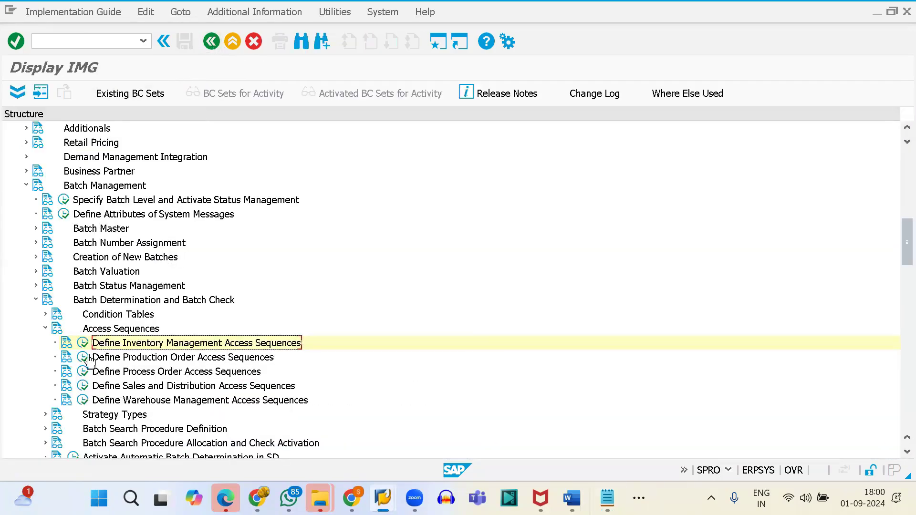
Step: Open the Define Inventory Management Strategy Types activity under Batch Determination and Batch Check
click(46, 328)
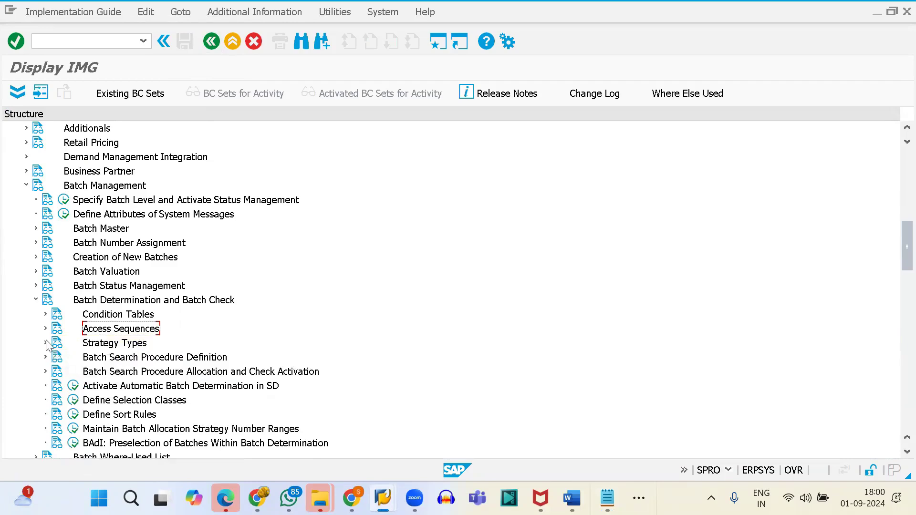
click(45, 343)
click(80, 360)
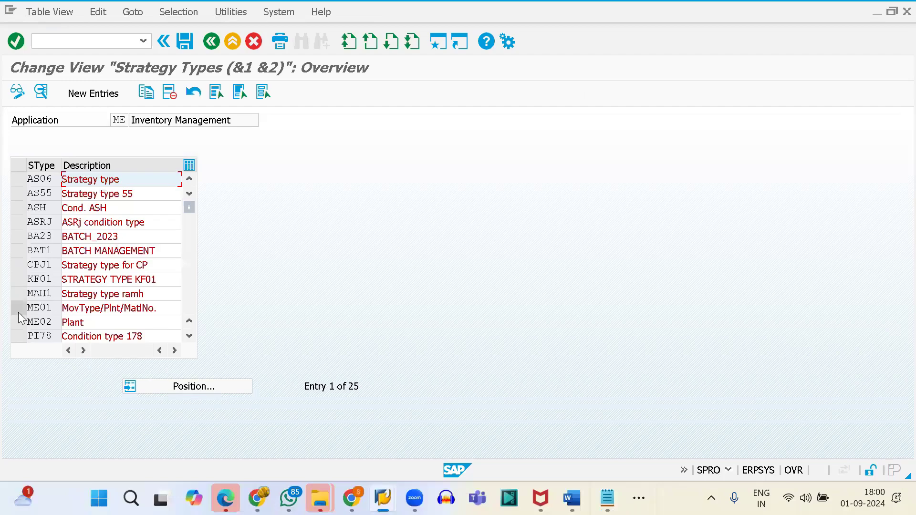
Step: Examine the detail settings of the standard strategy type ME01, and return to the strategy type overview
click(18, 311)
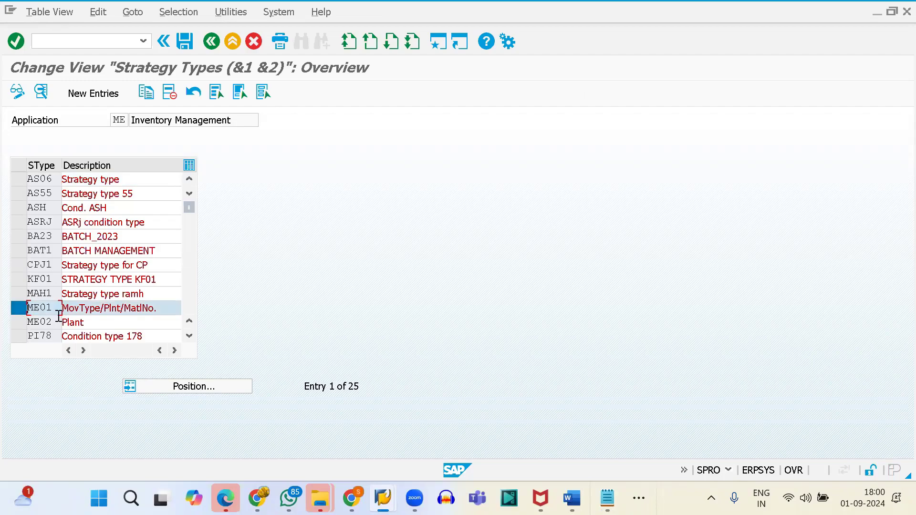
click(41, 92)
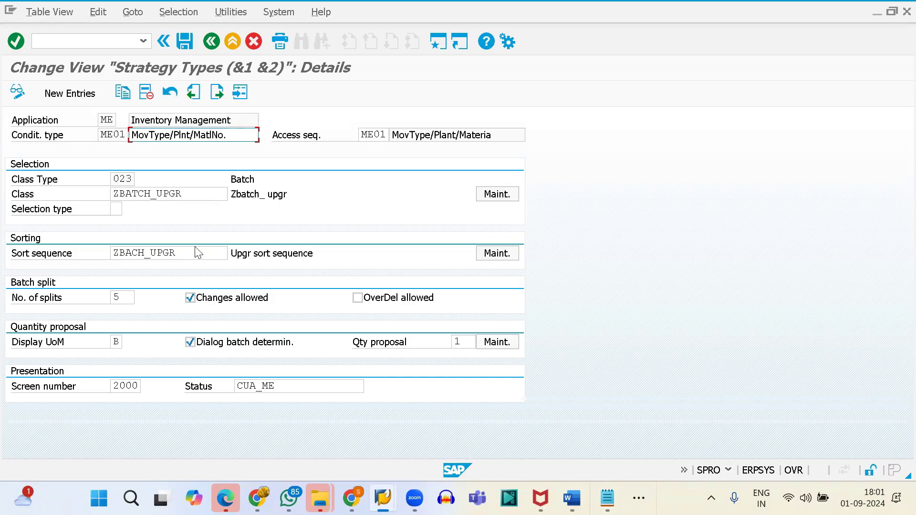
click(211, 42)
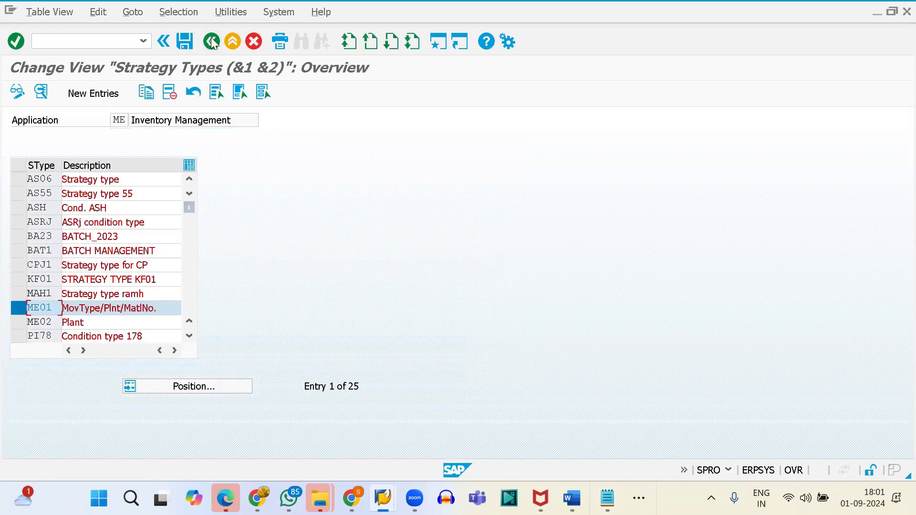
Step: Locate strategy type ZSTR in the overview and start a copy of it
click(19, 308)
click(171, 385)
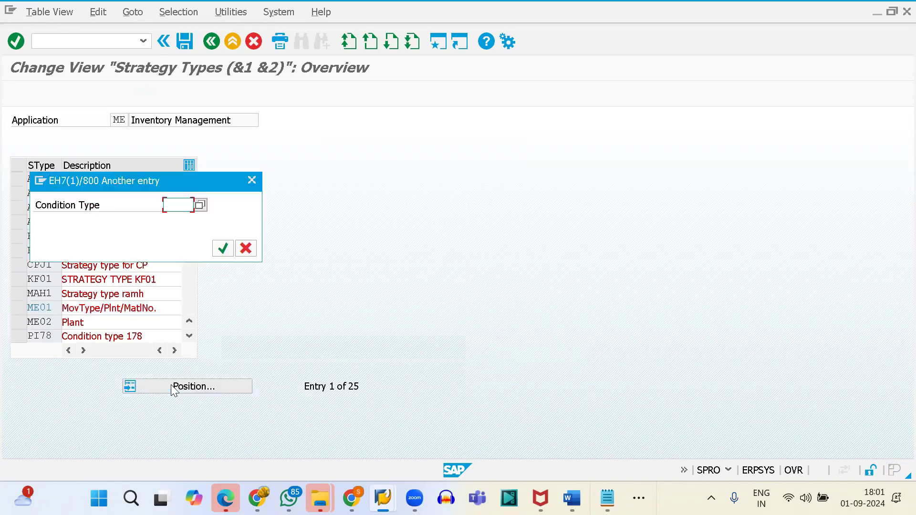
text(zstr)
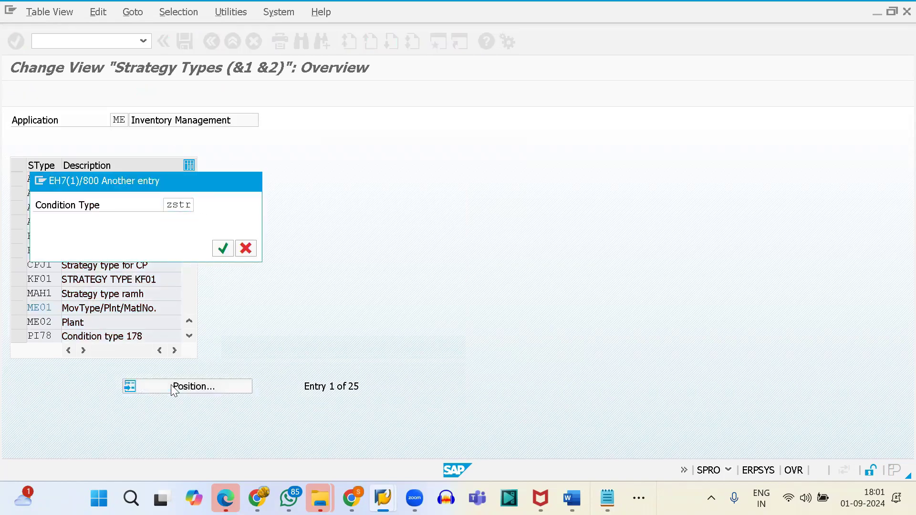
key(Return)
click(19, 180)
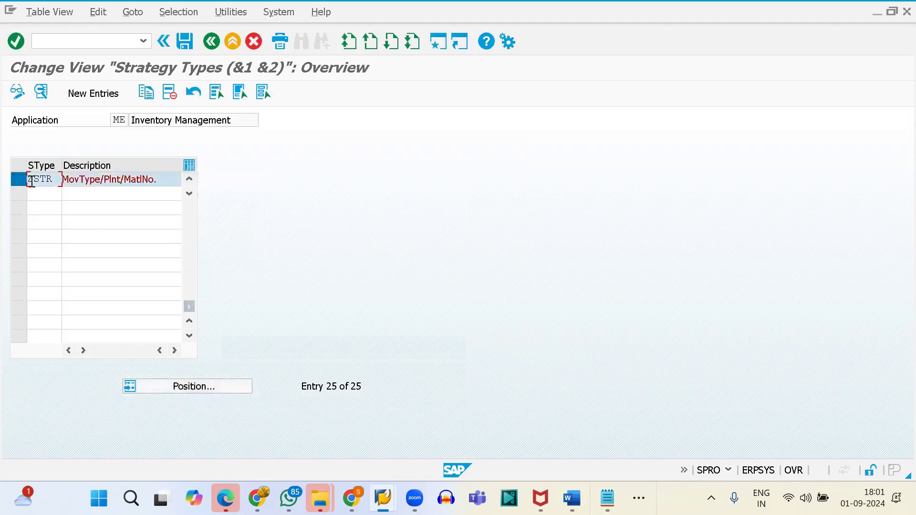
click(148, 93)
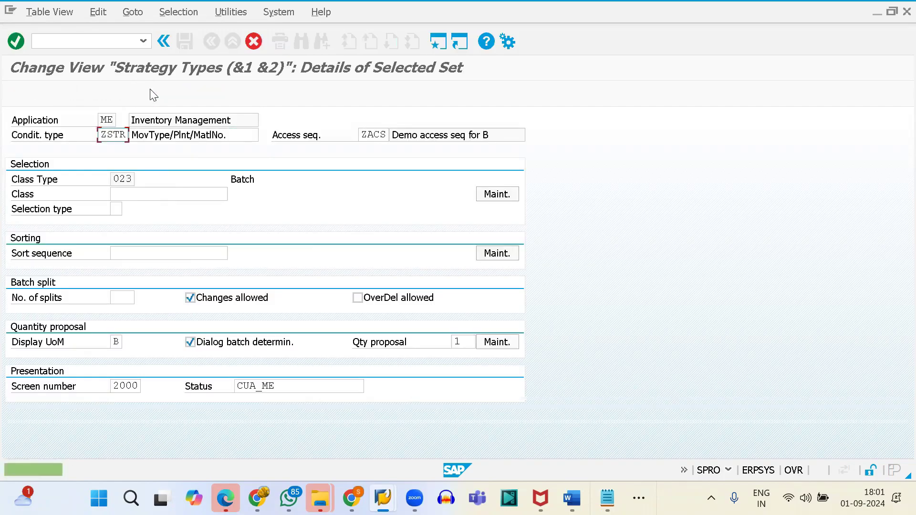
Step: Name the copied strategy type ZCON, assign access sequence ZDEM, and save it in the proposed customizing request
double_click(120, 134)
text(ZDE)
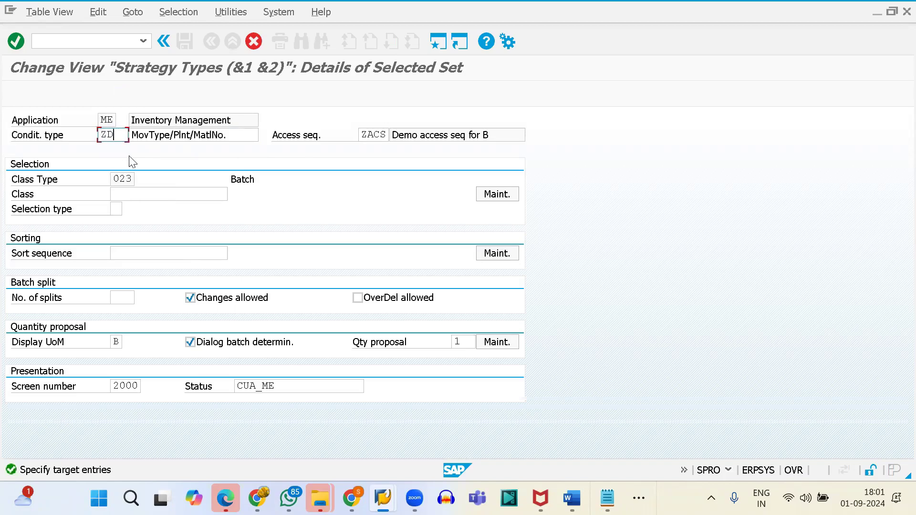
key(BackSpace)
text(CON)
click(377, 135)
double_click(377, 135)
text(ZDE)
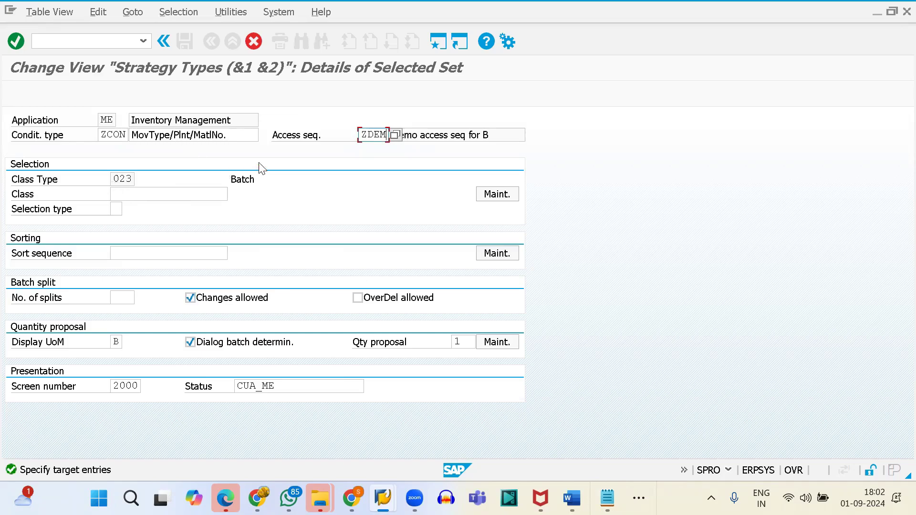
key(Return)
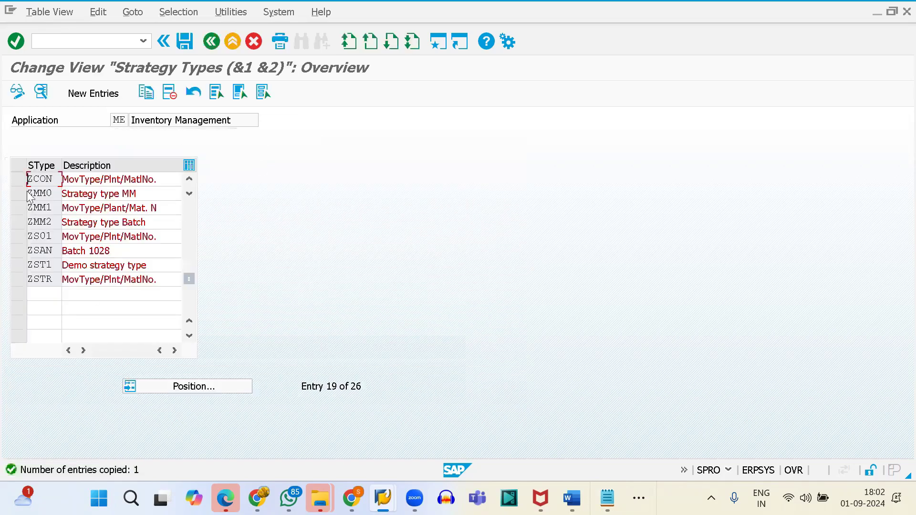
click(186, 41)
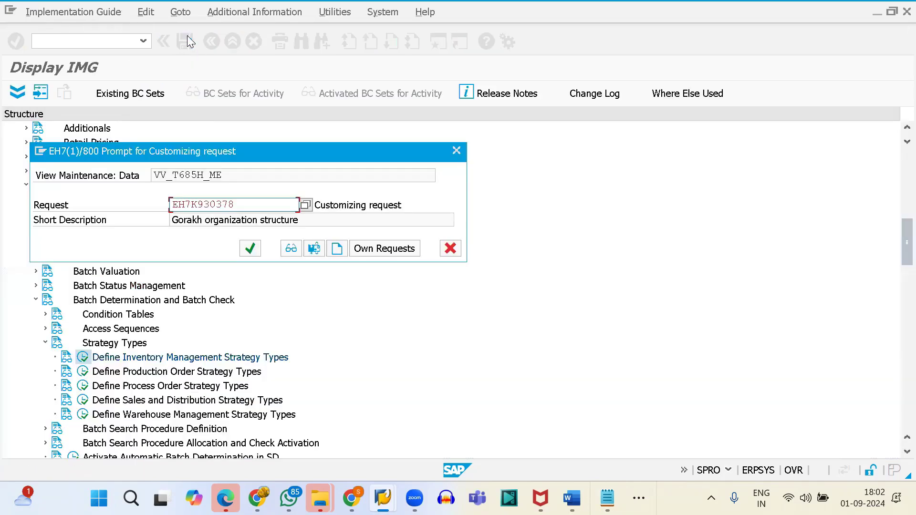
click(249, 248)
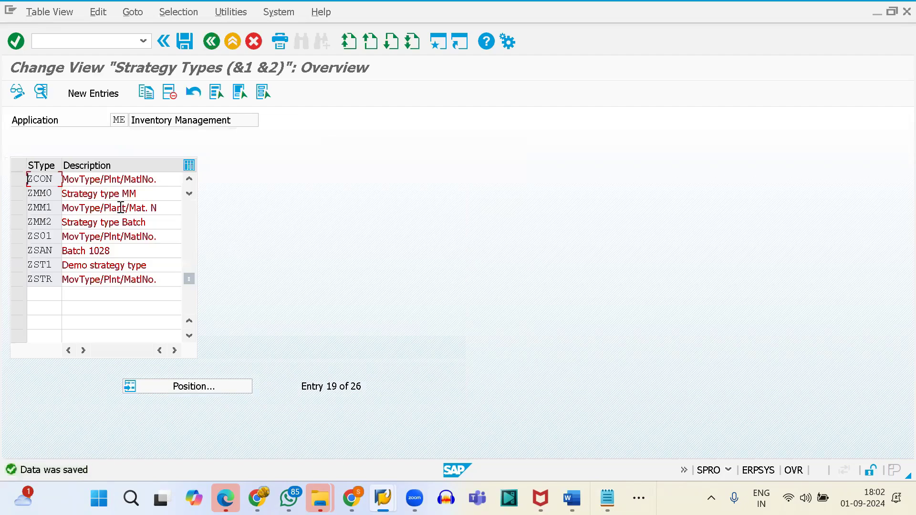
Step: Switch to Notepad and complete the "Strategy type:" line with ZCON
key(alt+Tab)
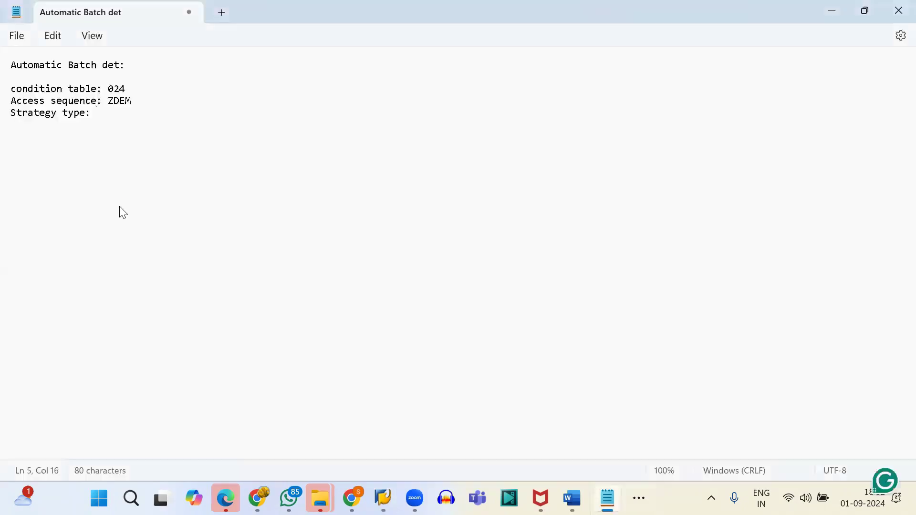
text(ZCON)
key(Return)
Step: Return to the implementation guide in SAP and open the Define Inventory Management Search Procedure activity
key(alt+Tab)
key(F3)
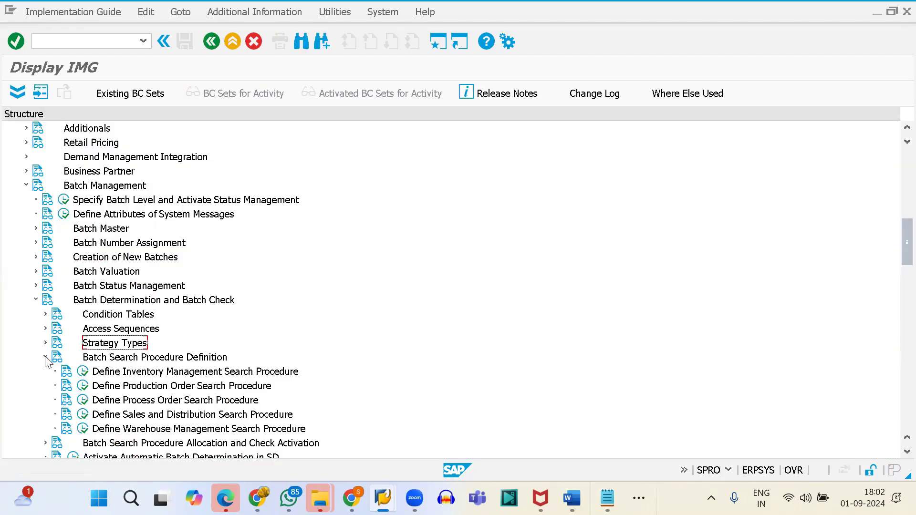
click(83, 371)
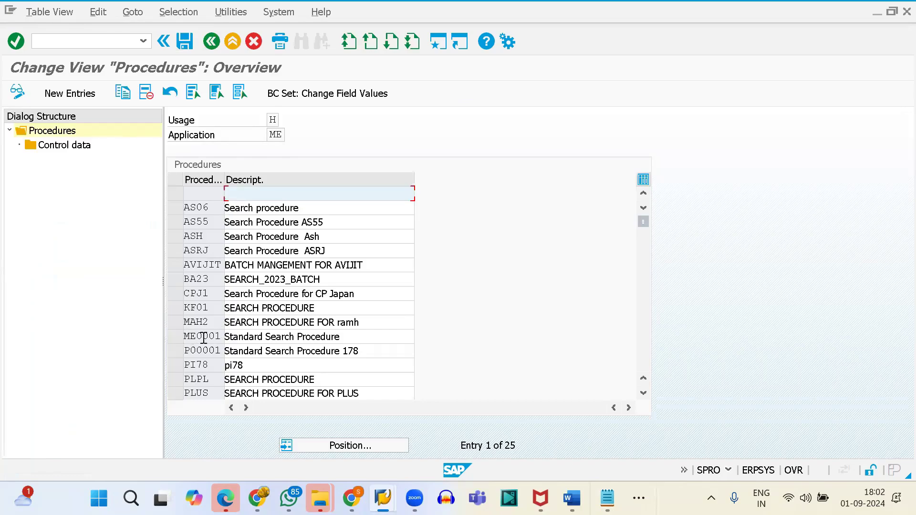
Step: Examine the control data of the standard search procedure ME0001, and return to the procedures overview
click(172, 340)
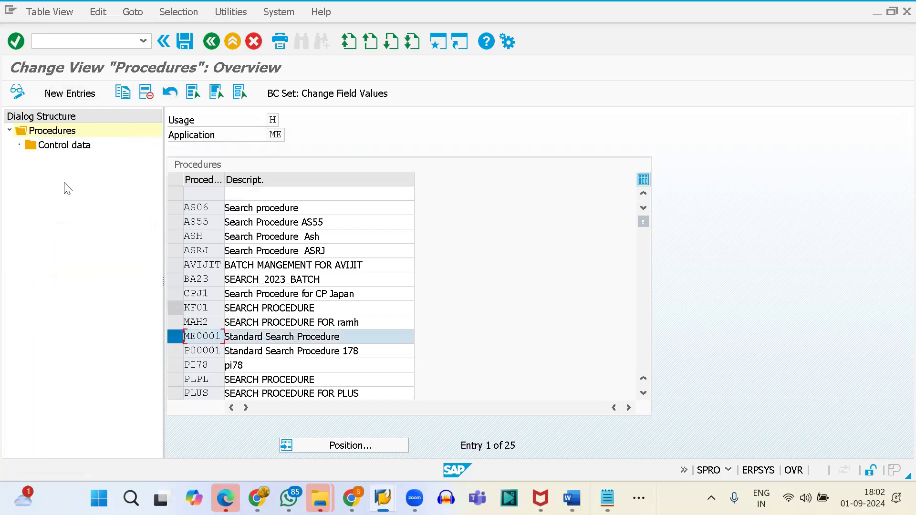
double_click(51, 145)
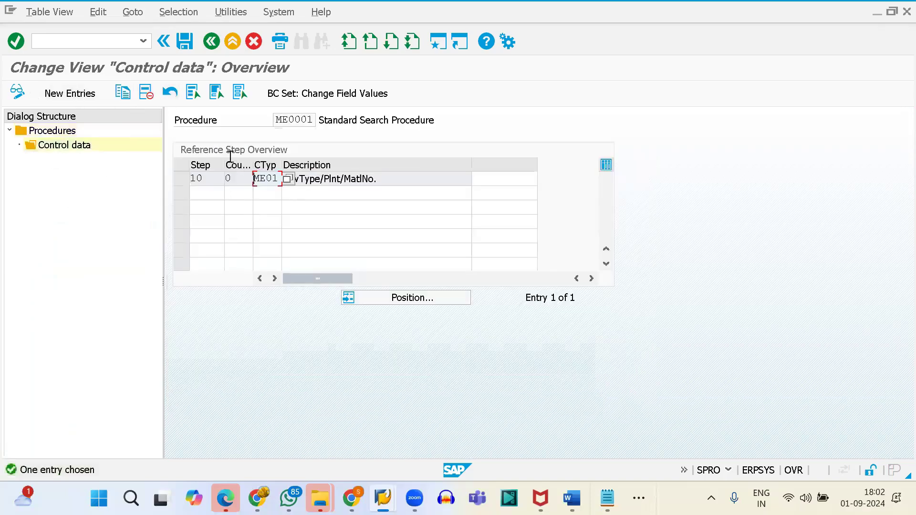
click(211, 42)
Step: Create a new search procedure ZDEMBT with the description "Demo batch search procedur"
click(69, 93)
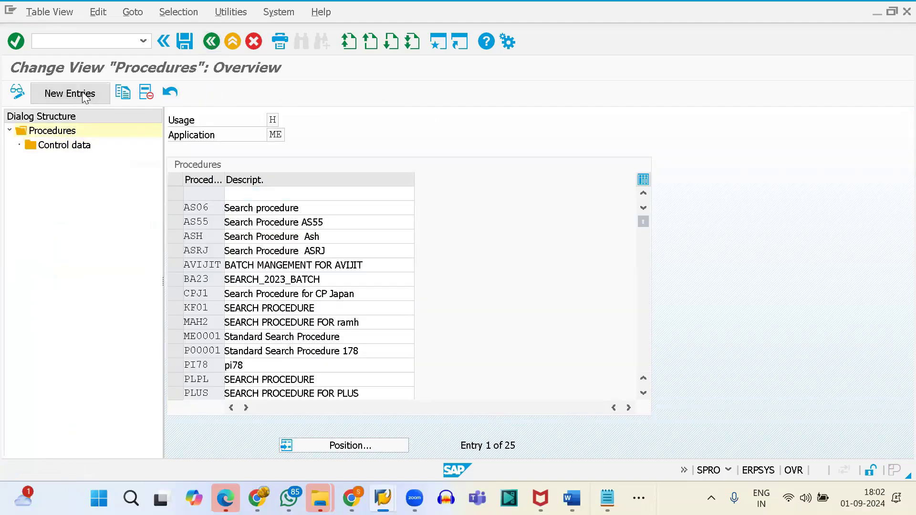
text(ZDEMBT)
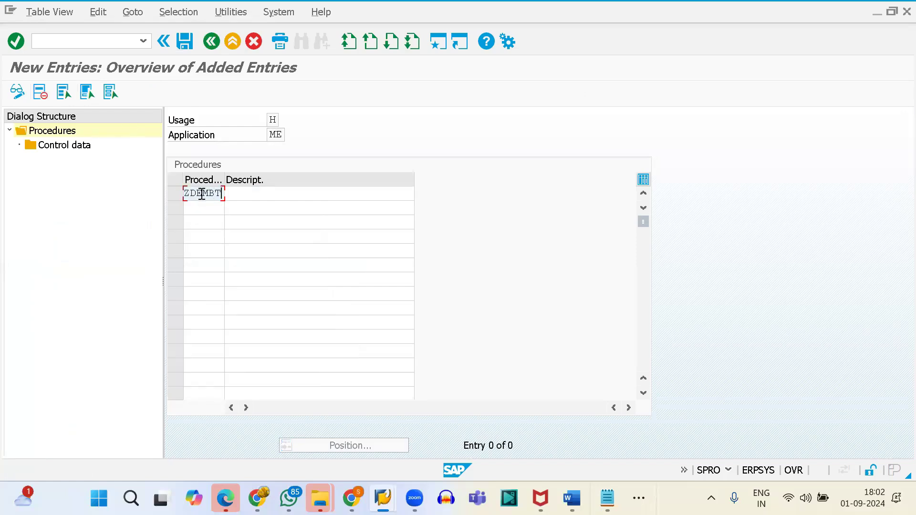
key(Tab)
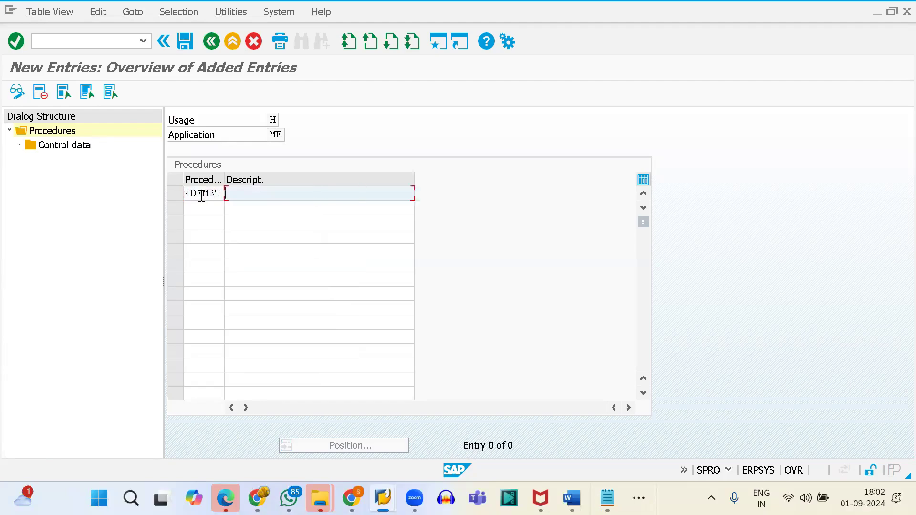
text(dE)
key(BackSpace)
key(BackSpace)
text(Demo batch search procedur)
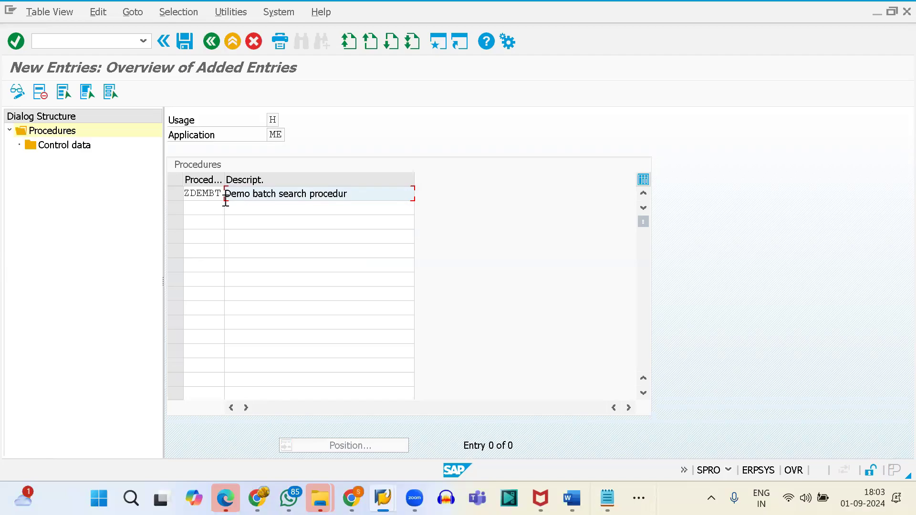
key(Return)
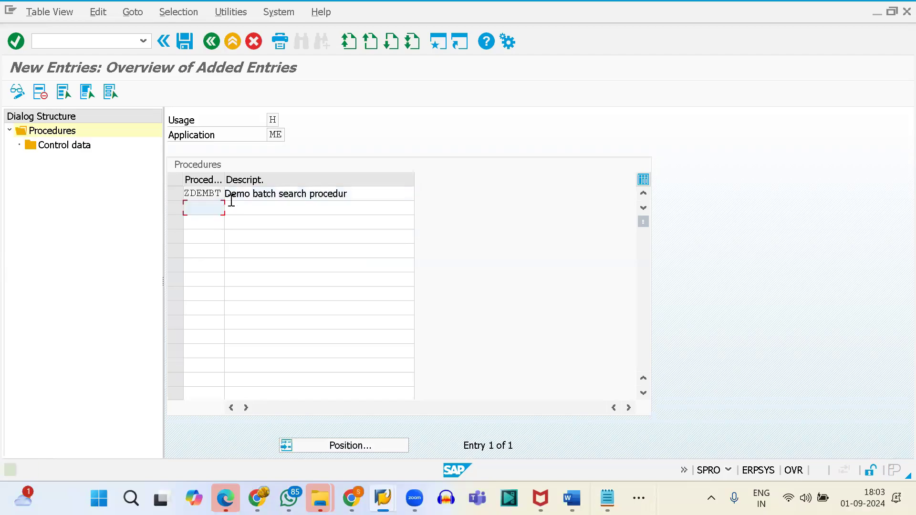
Step: Add step 10 with strategy type ZCON to the control data of procedure ZDEMBT, and save it in the proposed customizing request
click(175, 193)
double_click(71, 146)
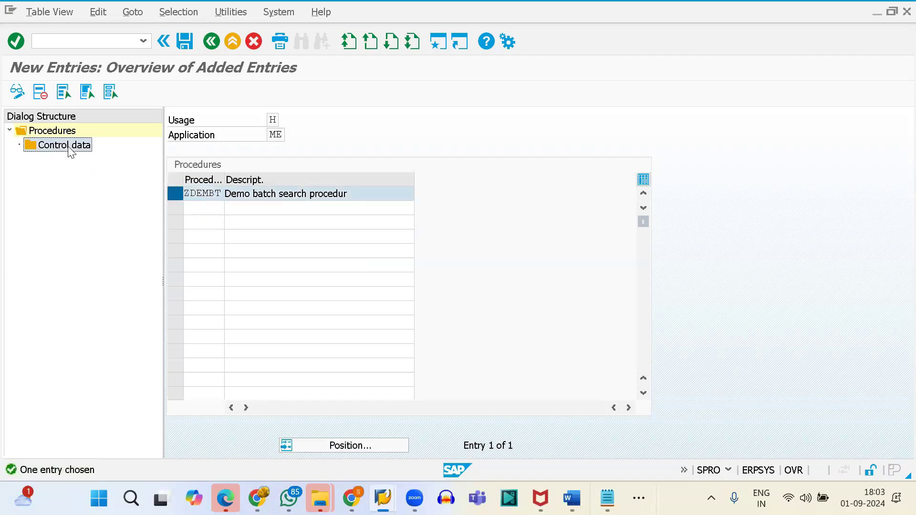
click(86, 100)
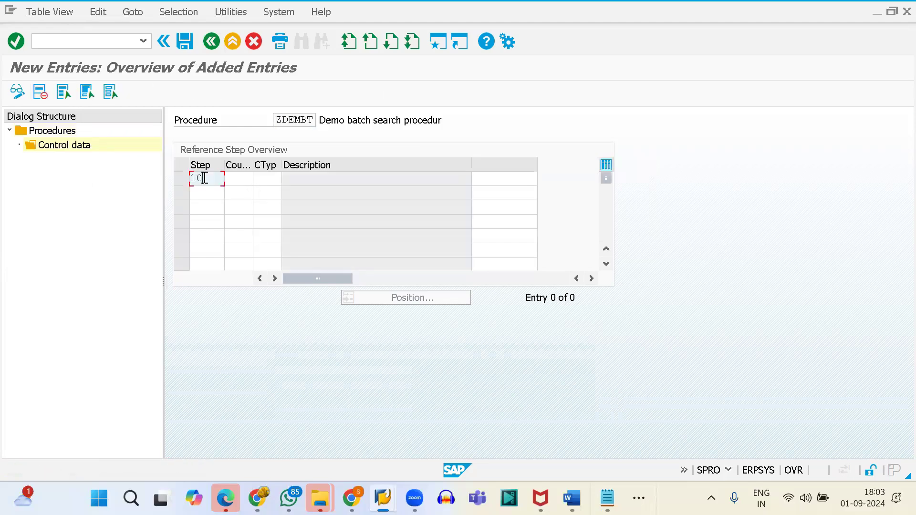
text(10)
key(Tab)
key(Tab)
text(z)
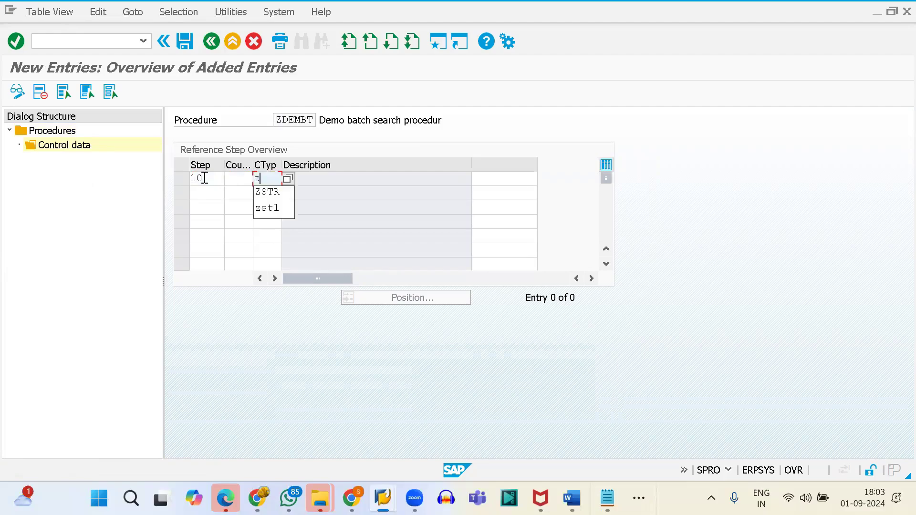
text(con)
key(Return)
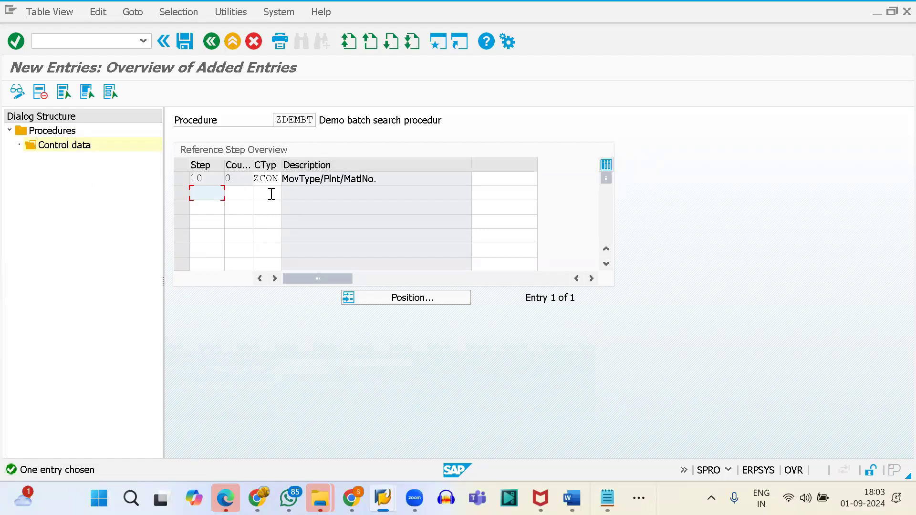
click(183, 42)
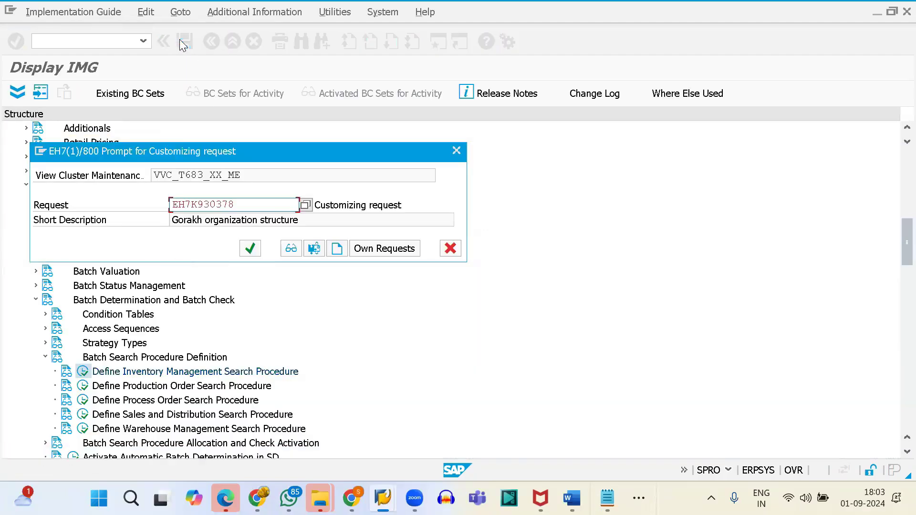
click(249, 248)
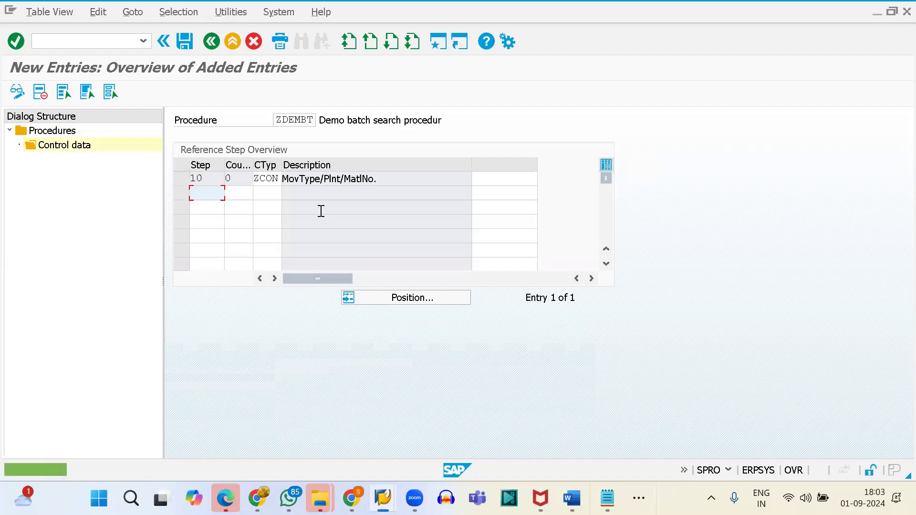
Step: Switch to Notepad and add the line "Batch search procedure: ZDEMBT" below the strategy type
mouse_move(316, 120)
mouse_down()
mouse_move(285, 114)
mouse_move(316, 122)
mouse_up()
click(316, 121)
key(alt+Tab)
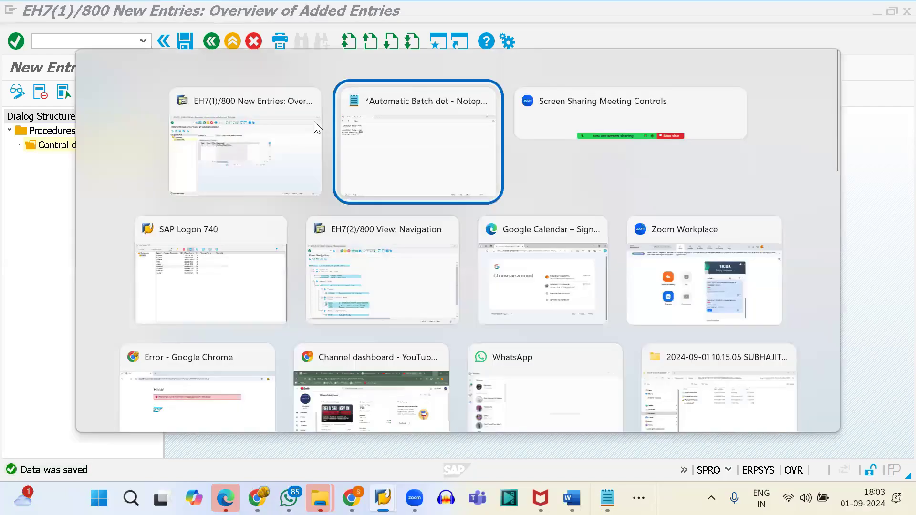
text(Ba)
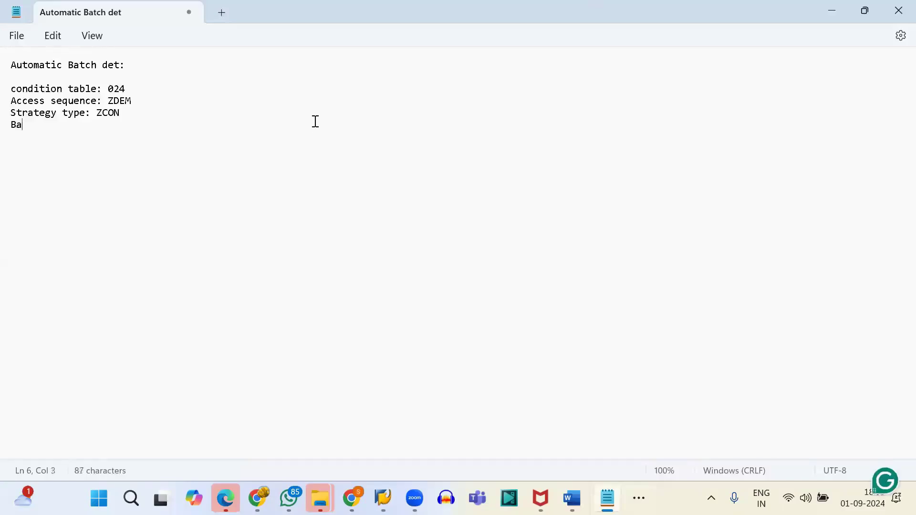
text(tch search procedure: ZDEMBT)
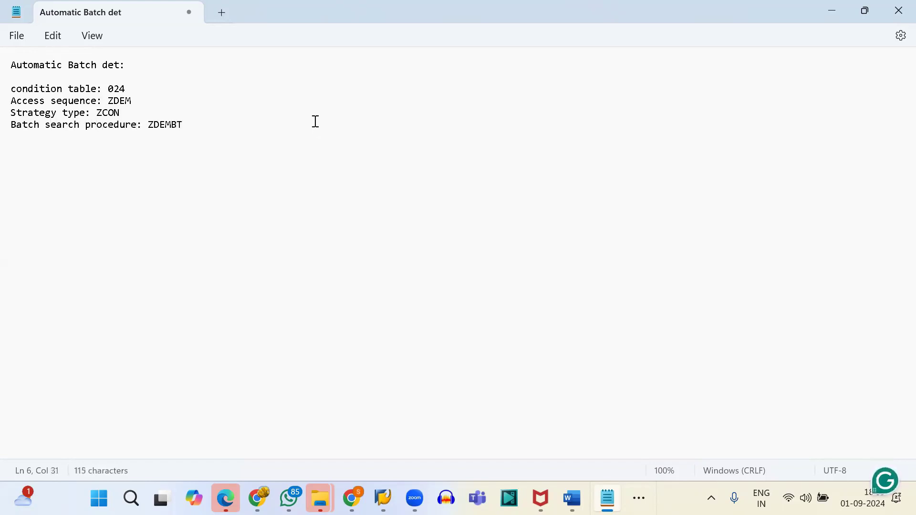
key(Return)
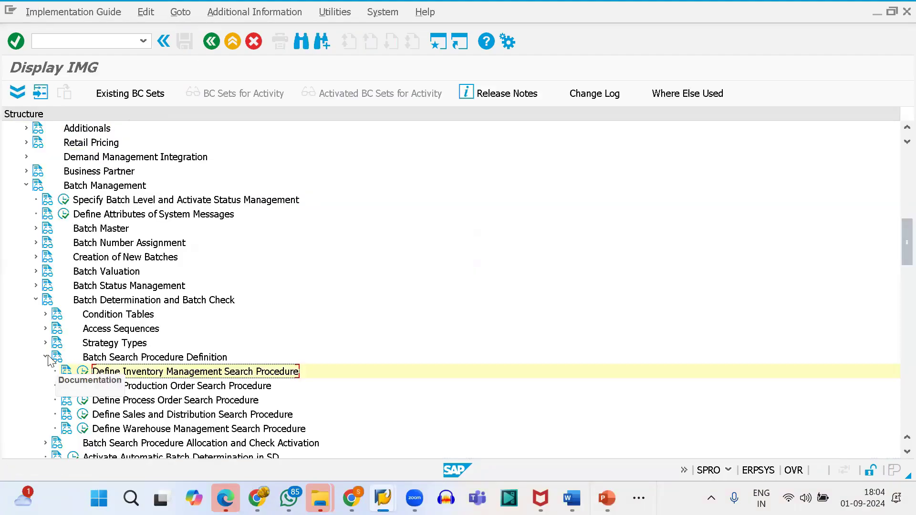
Step: Return to the implementation guide in SAP and open the Allocate IM Search Procedure/Activate Check activity
click(45, 357)
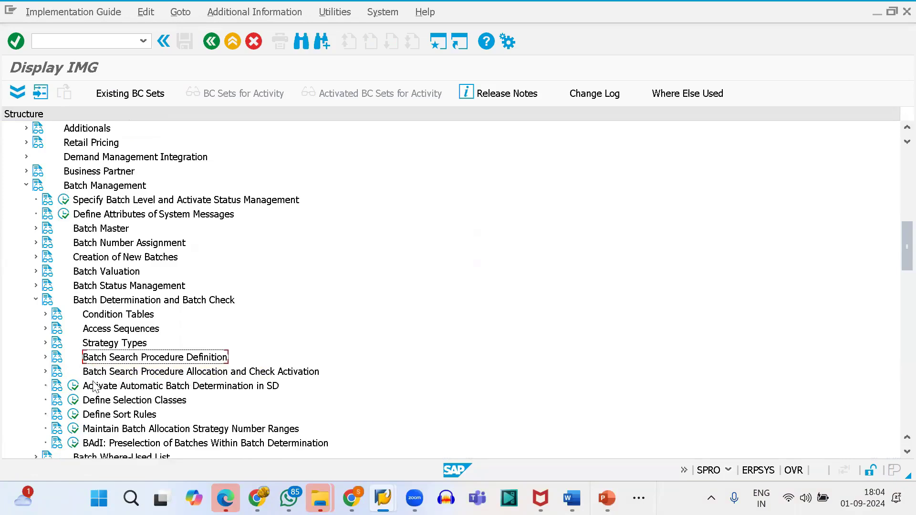
click(45, 371)
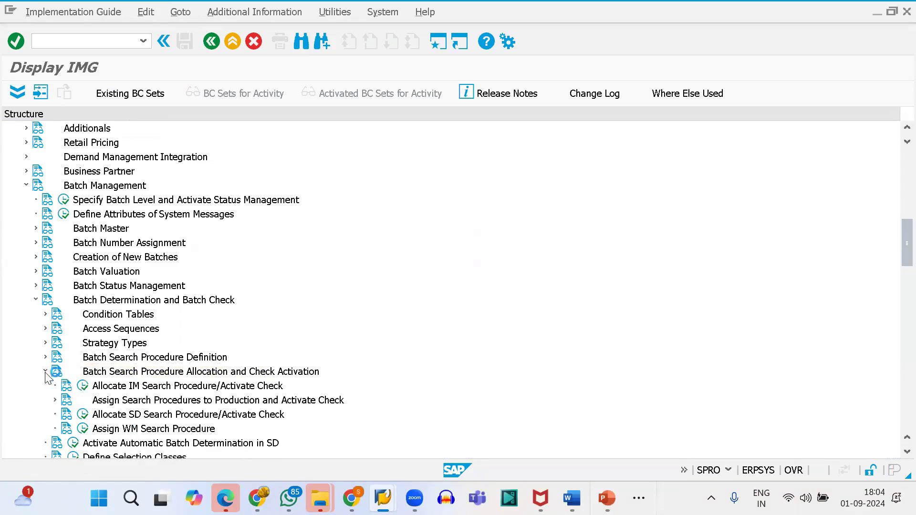
click(82, 385)
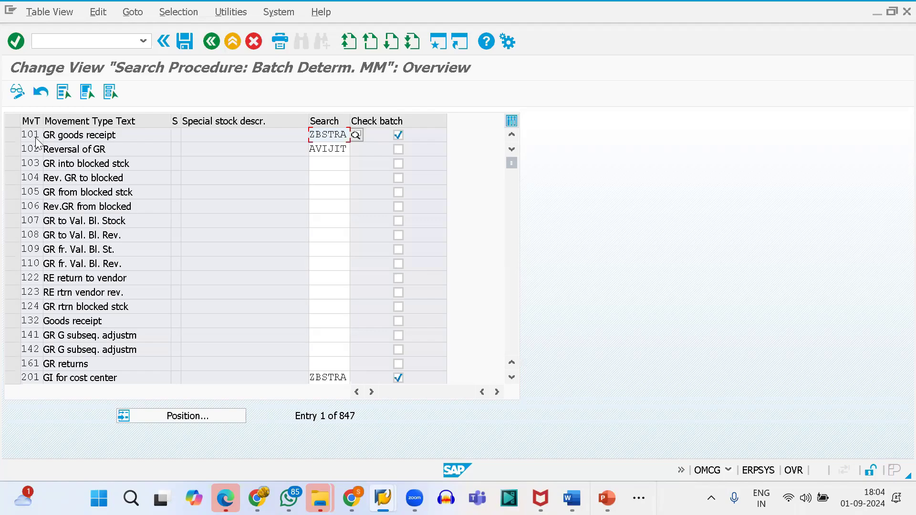
Step: Assign search procedure ZDEMBT to movement type 101, GR goods receipt
click(345, 135)
key(F4)
key(alt+Tab)
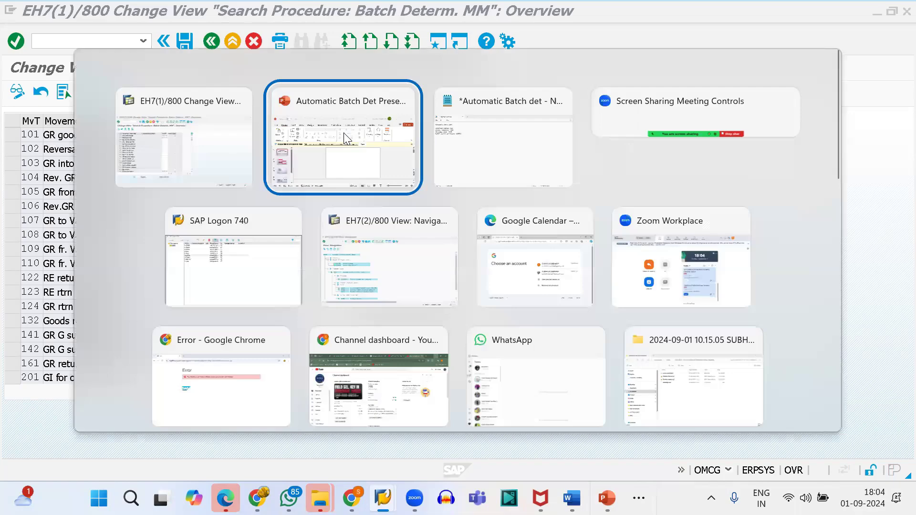
key(alt+Tab)
drag(182, 124, 149, 128)
key(alt+Tab)
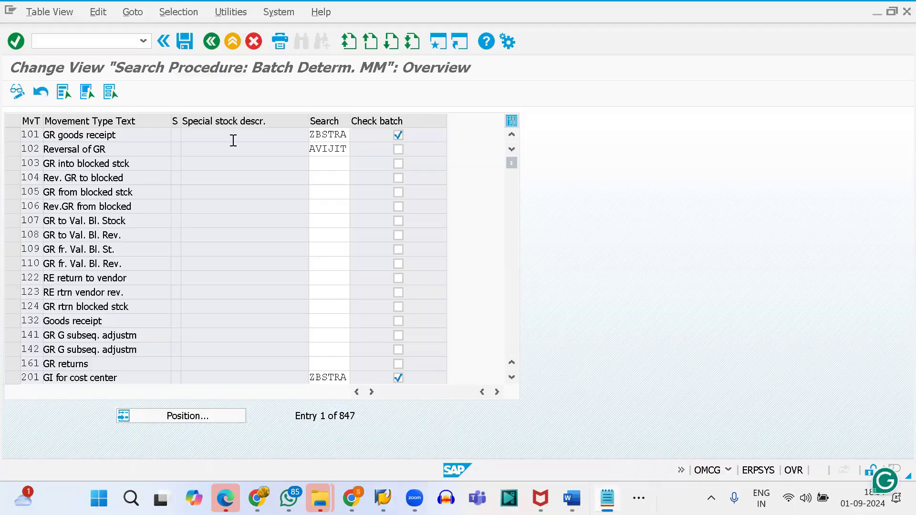
double_click(328, 141)
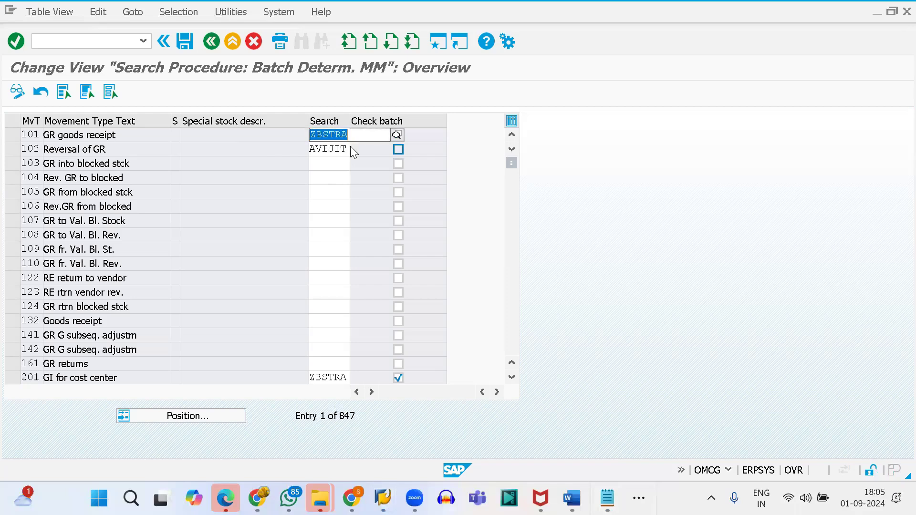
text(zdembt)
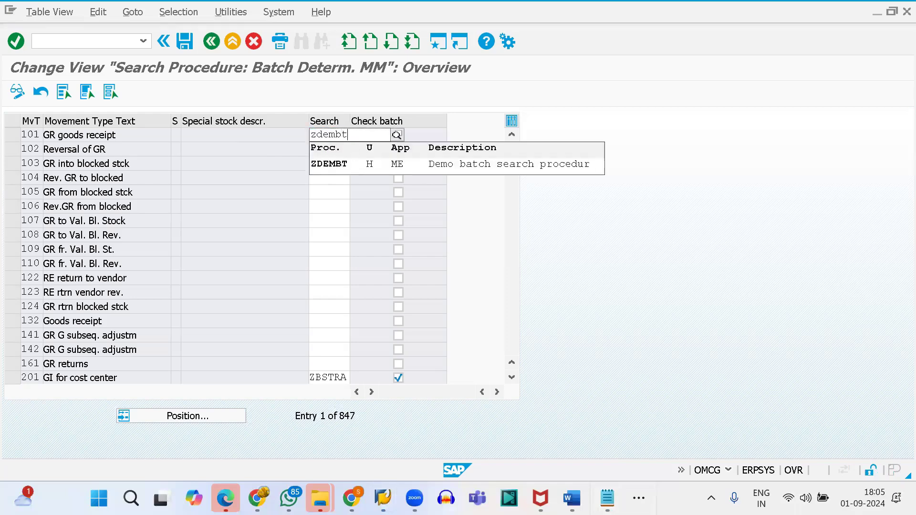
key(Return)
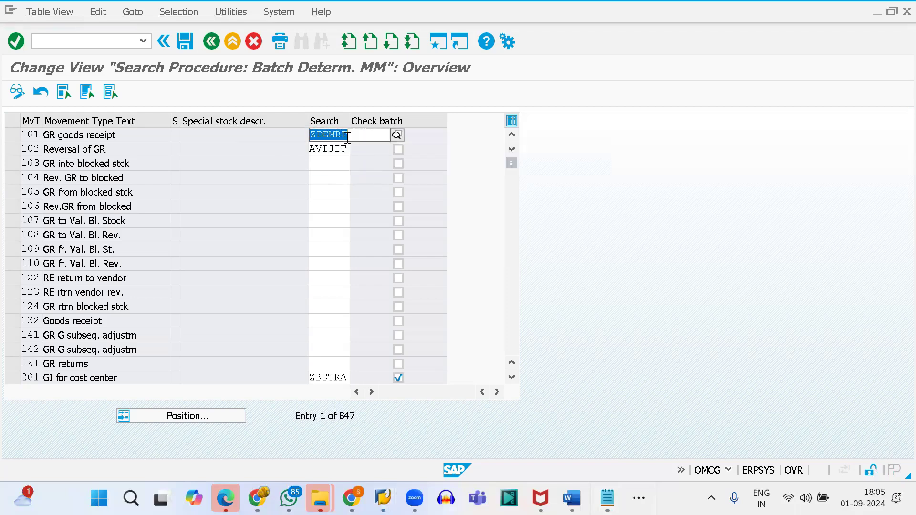
Step: Set the search procedure of movement type 201, GI for cost center without special stock, to ZDEMBT
scroll(301, 276, down, 2)
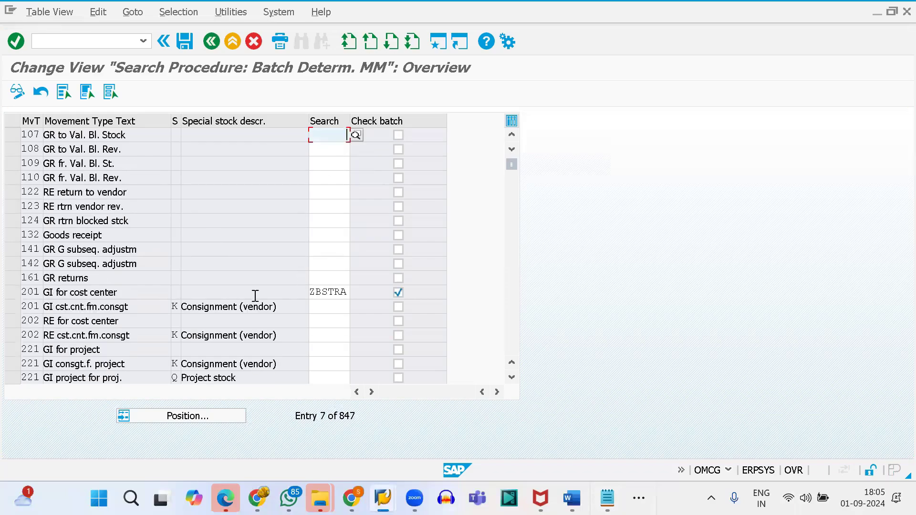
click(327, 292)
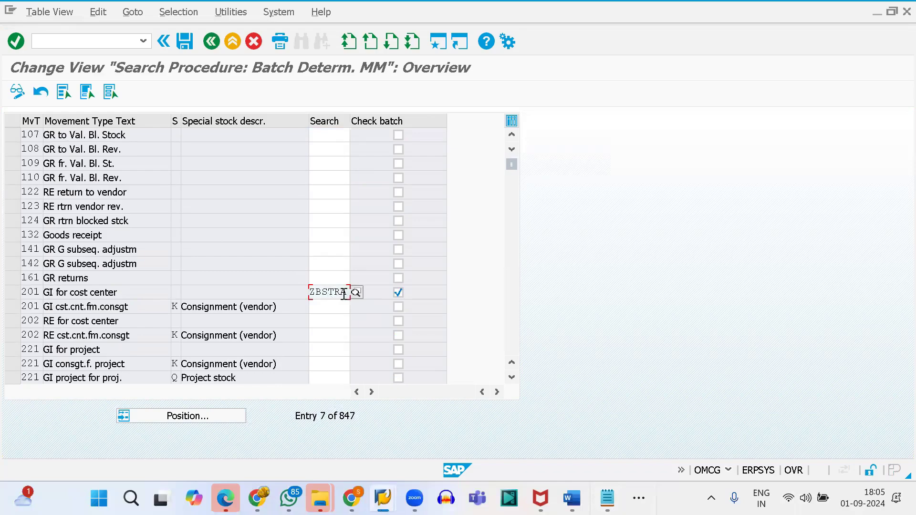
double_click(347, 293)
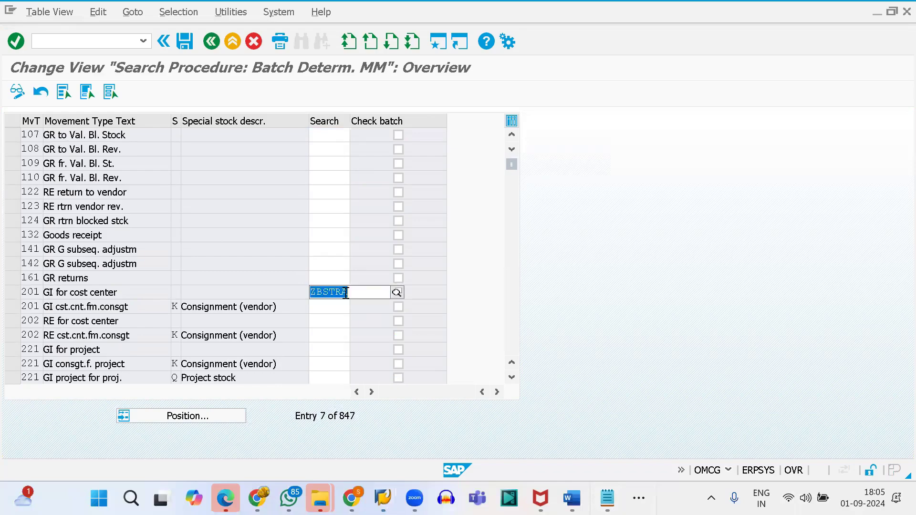
key(BackSpace)
key(BackSpace)
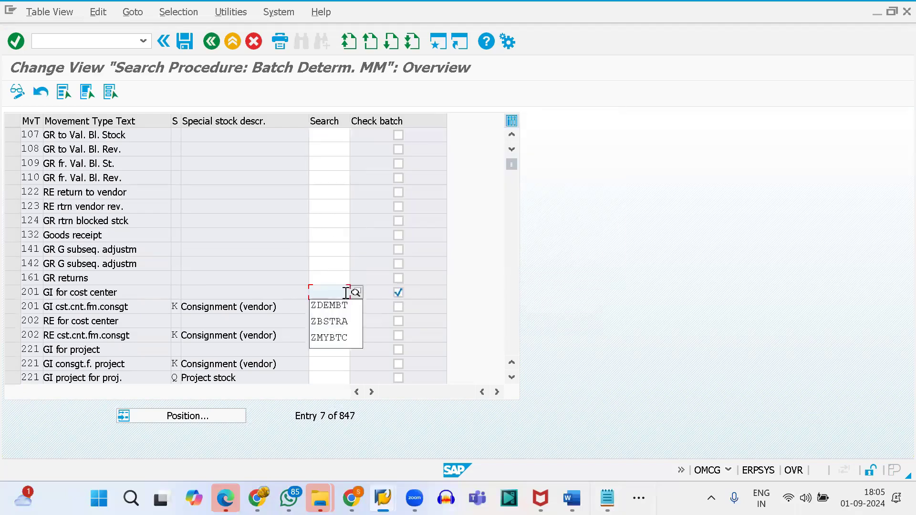
click(329, 305)
Step: Find movement type 561 and assign search procedure ZDEMBT to its initial stock entry without special stock
scroll(337, 342, down, 4)
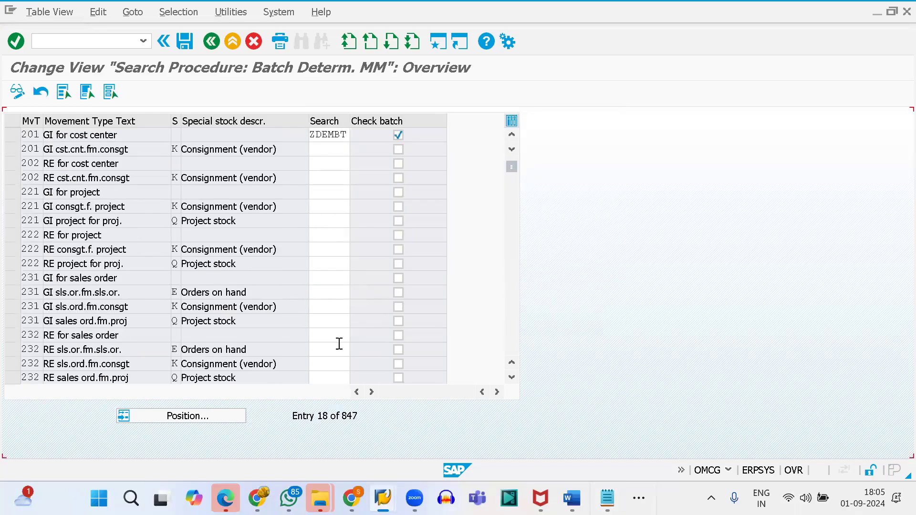
scroll(338, 343, down, 18)
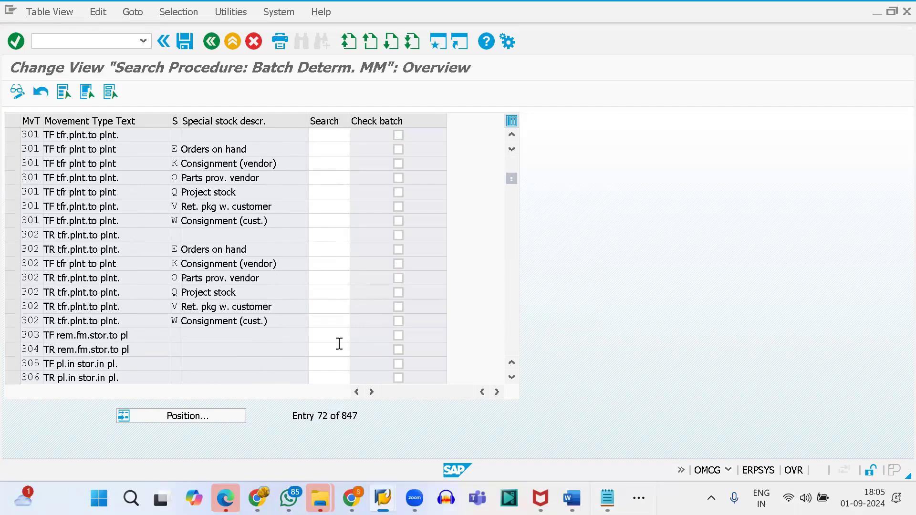
scroll(339, 344, down, 18)
click(197, 417)
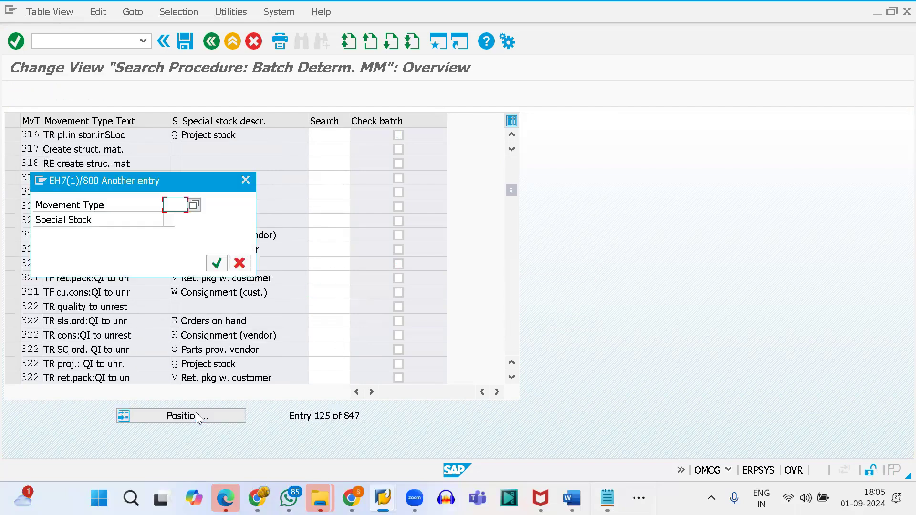
text(561)
key(Return)
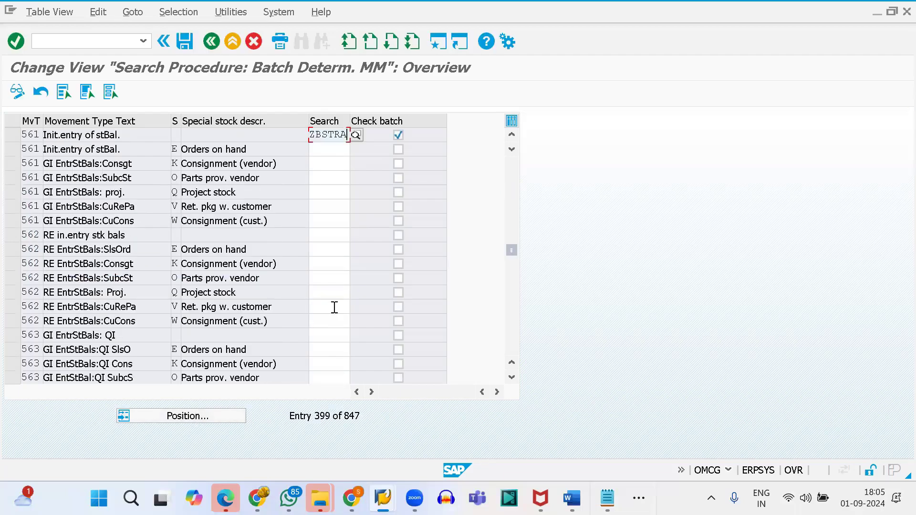
key(BackSpace)
key(BackSpace)
key(BackSpace)
key(BackSpace)
key(BackSpace)
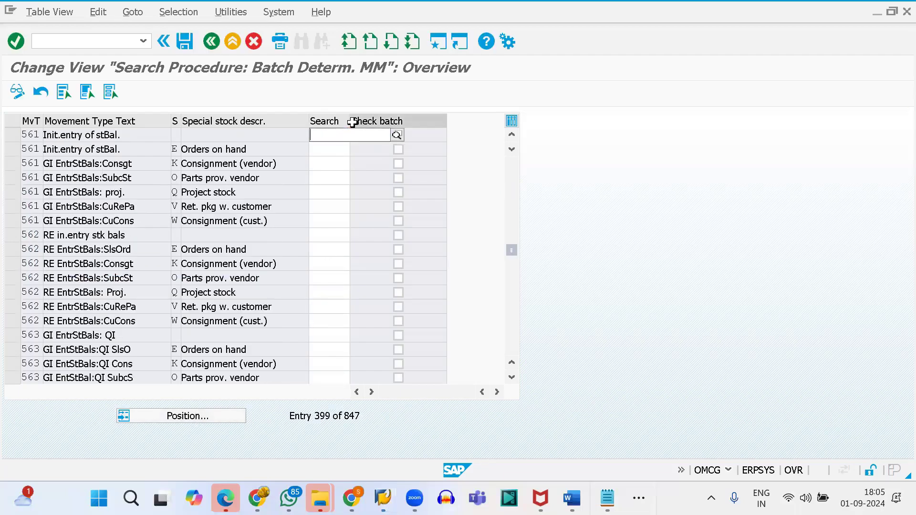
text(Z)
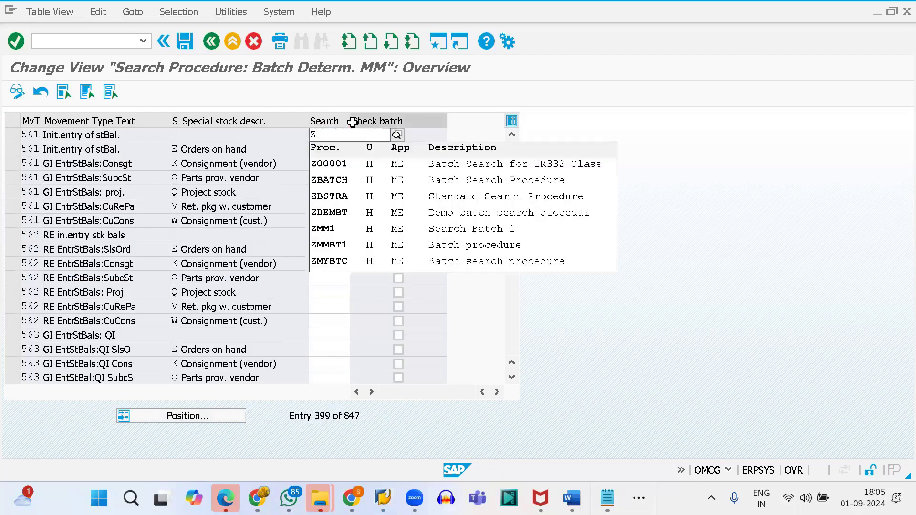
text(B)
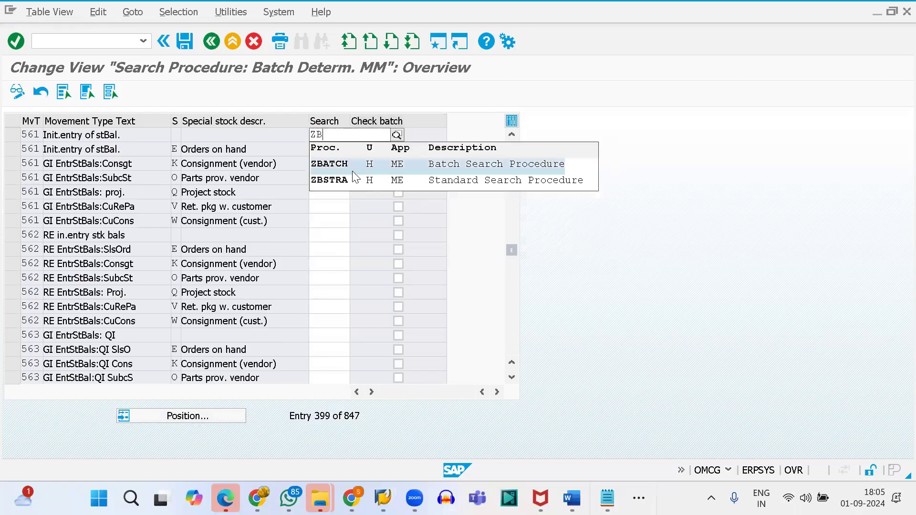
key(BackSpace)
text(DE)
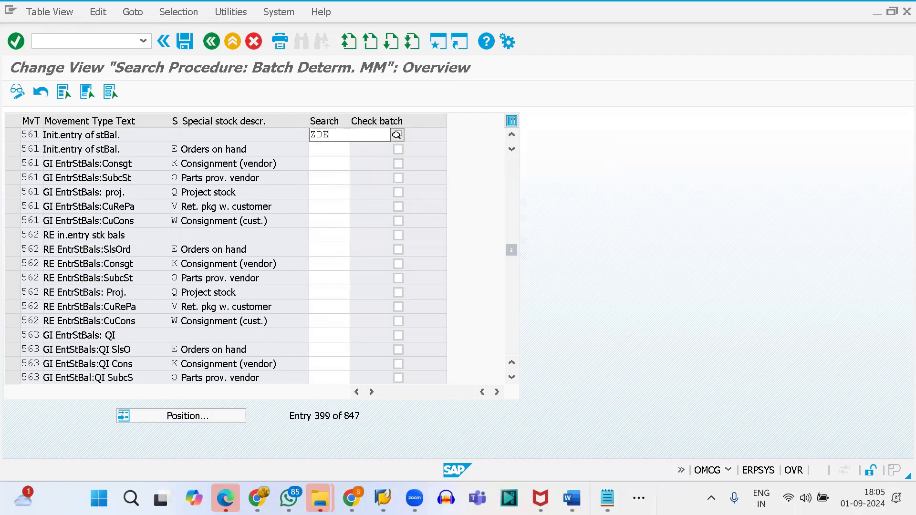
text(M)
click(342, 164)
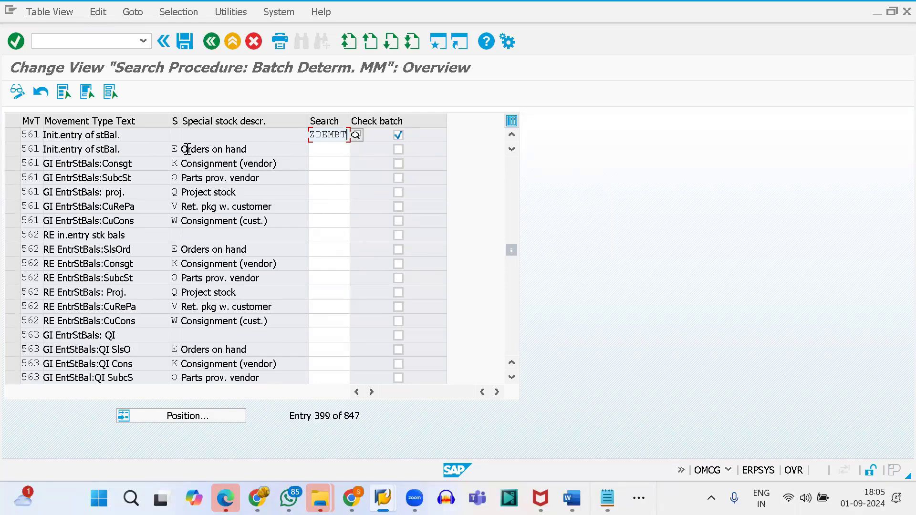
Step: Save the search procedure allocations in the proposed customizing request and return to the implementation guide
scroll(176, 157, up, 5)
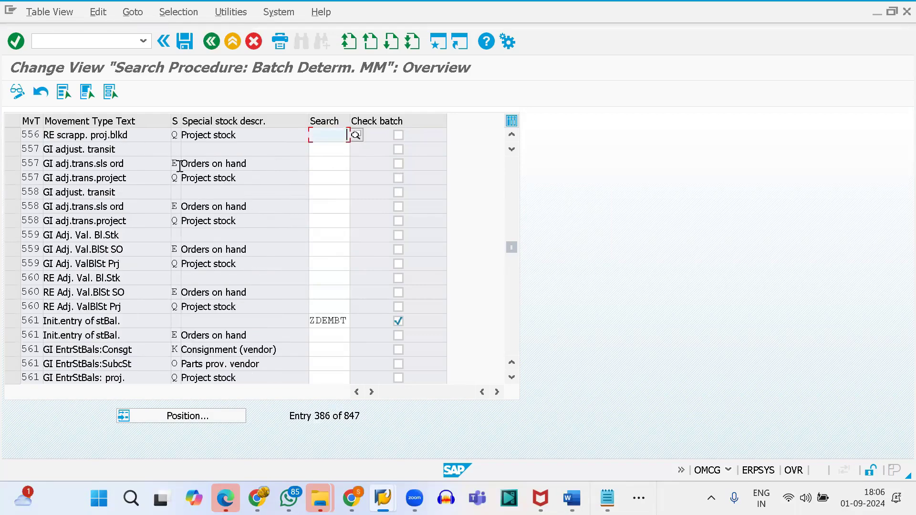
click(184, 42)
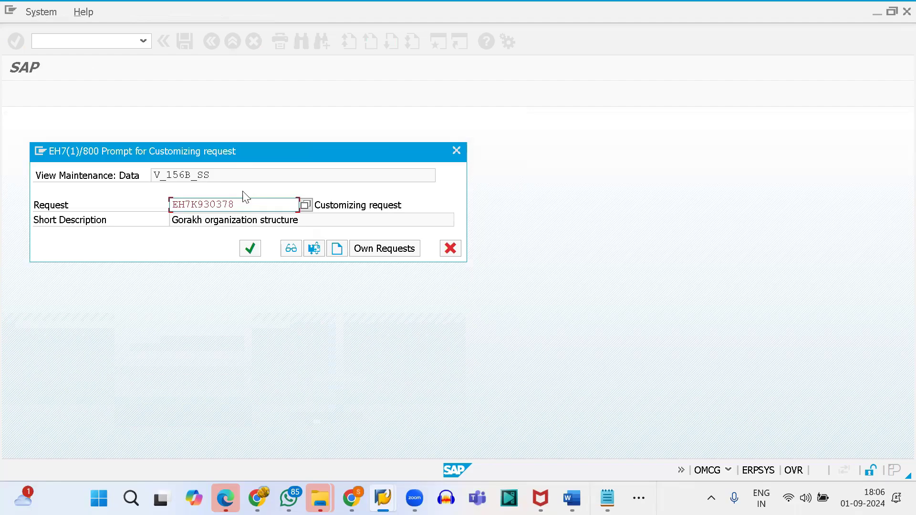
click(249, 248)
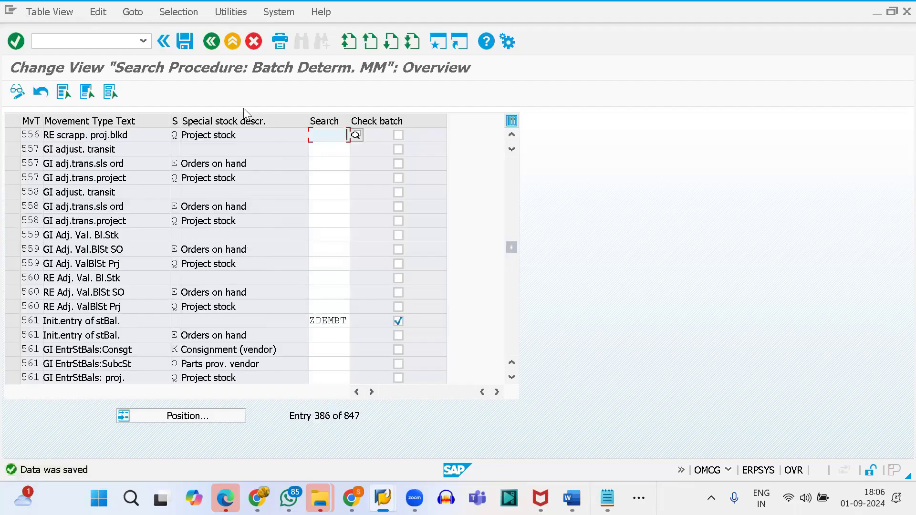
click(211, 42)
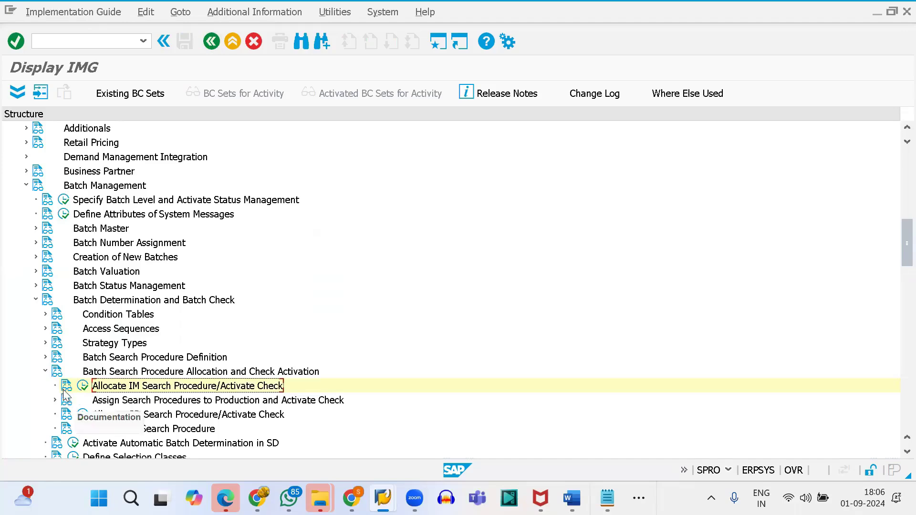
Step: Collapse the batch search procedure allocation node and open the Set Expiration Date Check activity under Shelf Life Expiration Date (SLED)
click(45, 374)
scroll(122, 375, down, 5)
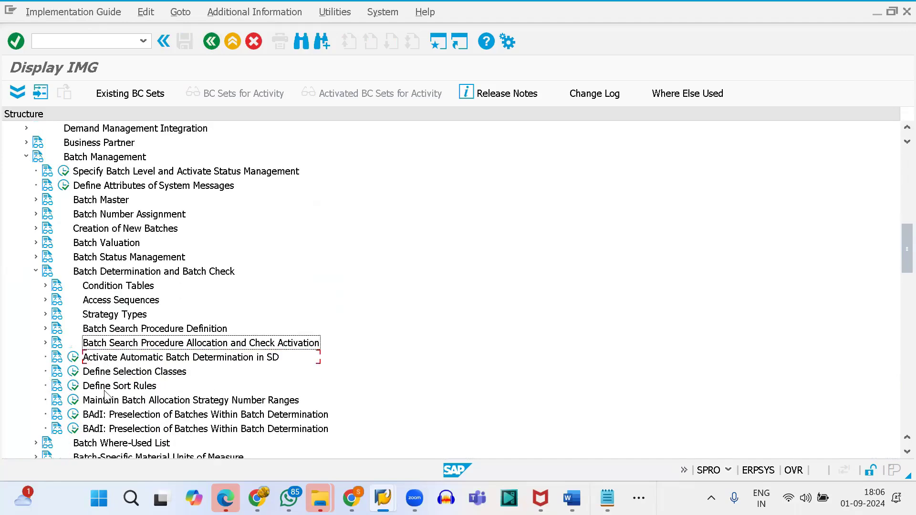
scroll(121, 374, down, 1)
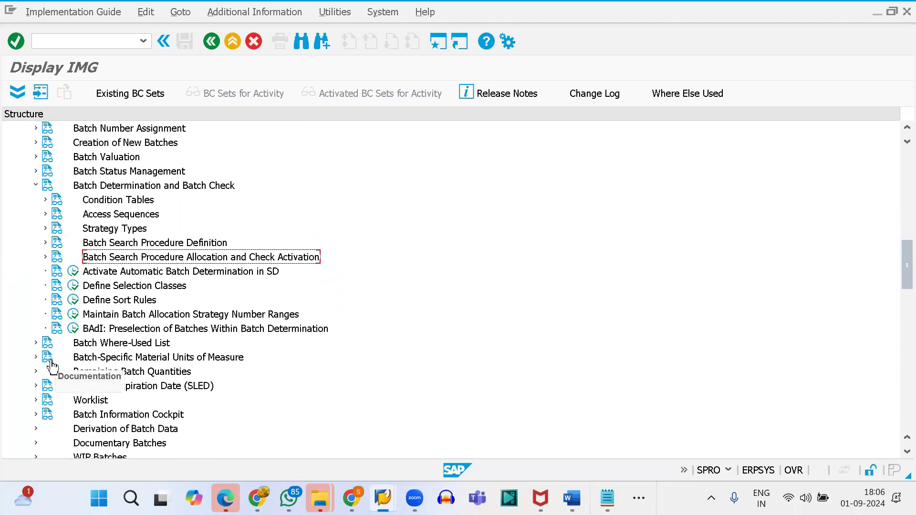
scroll(160, 366, down, 1)
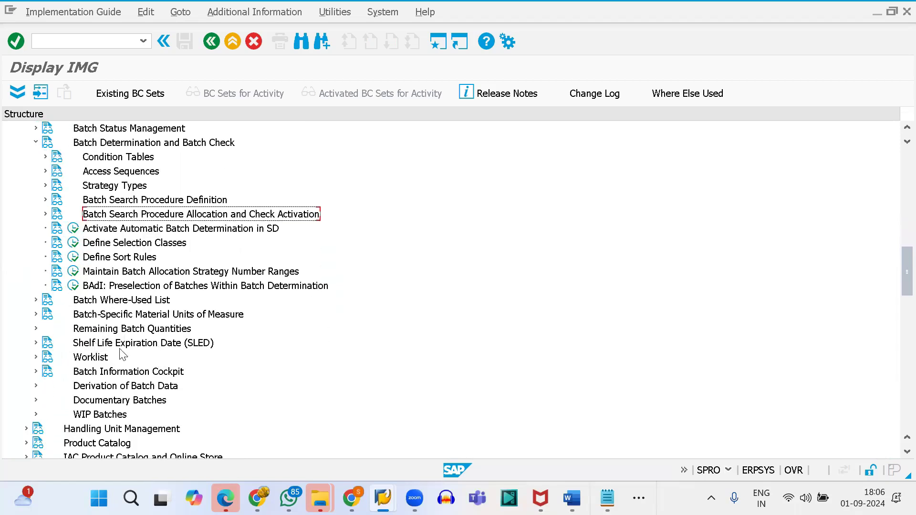
click(36, 343)
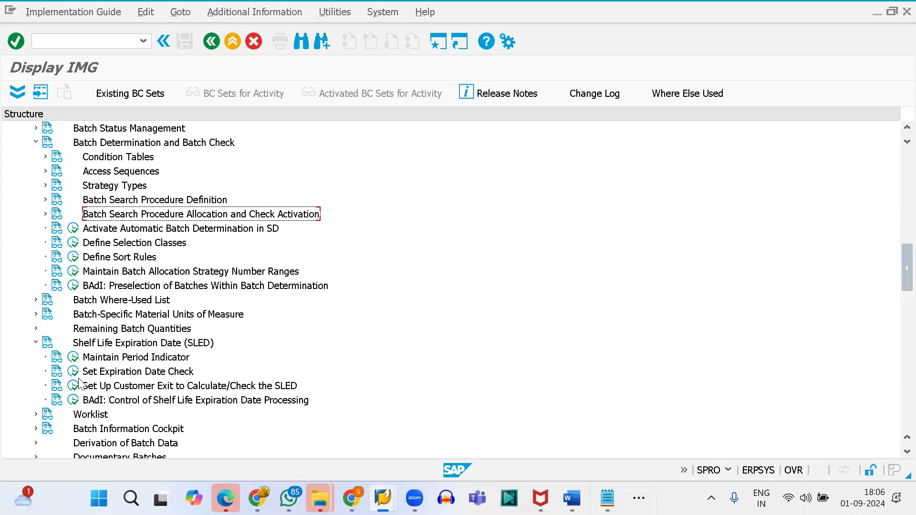
click(73, 374)
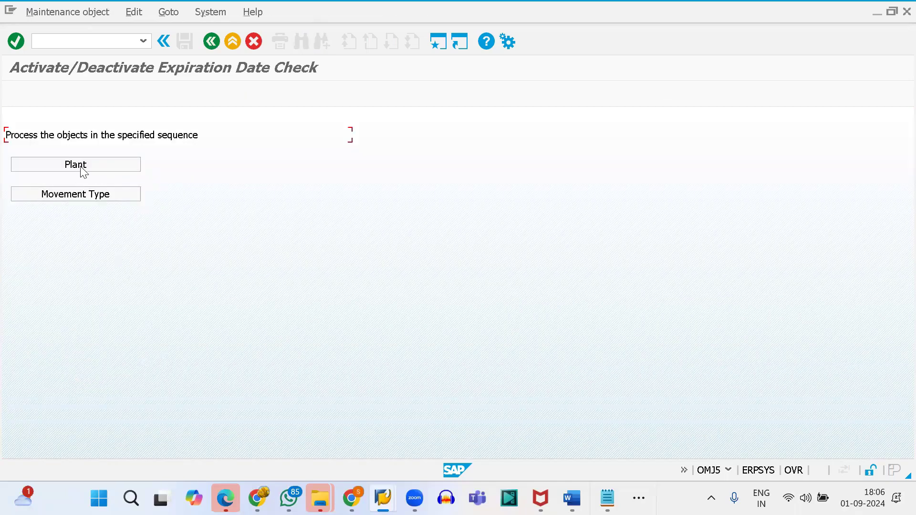
Step: Find plant SUBJ in the plant-level expiration date check, review its BBD/ProdDt activation, save, and return to the object selection
click(80, 167)
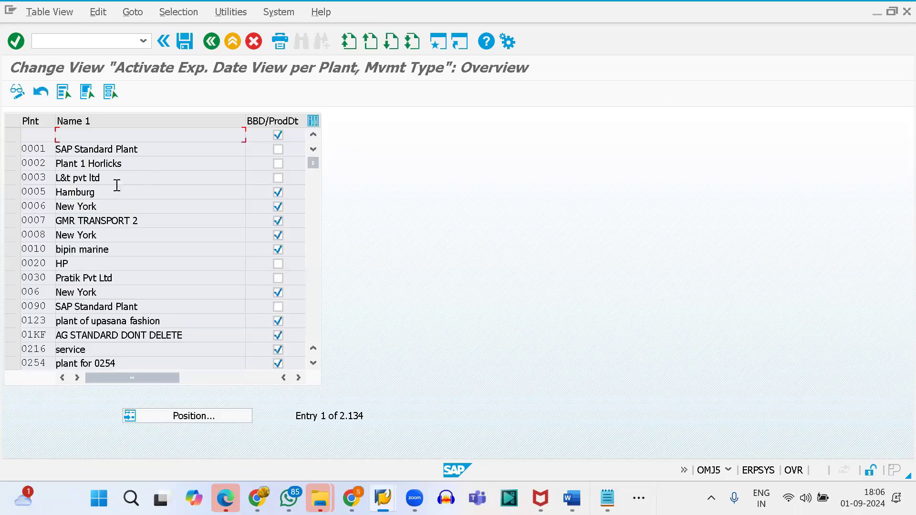
click(171, 417)
text(SUBJ)
key(Return)
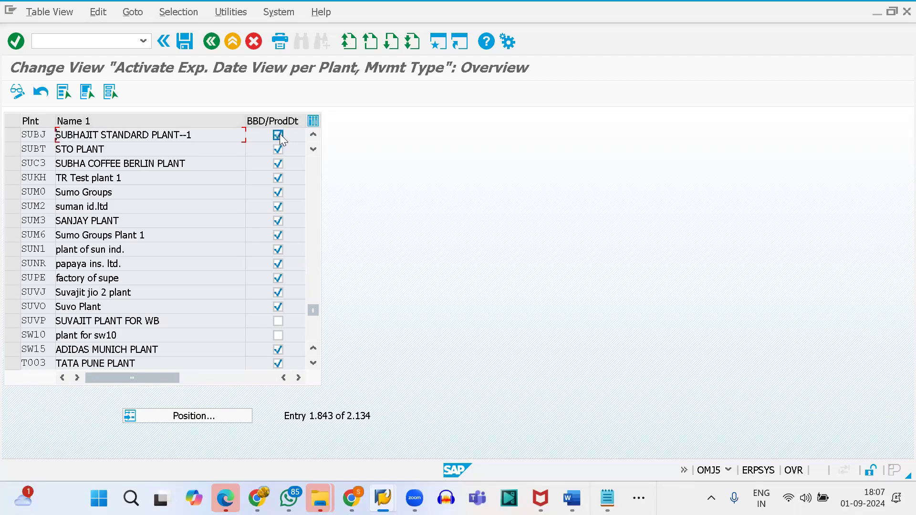
click(186, 44)
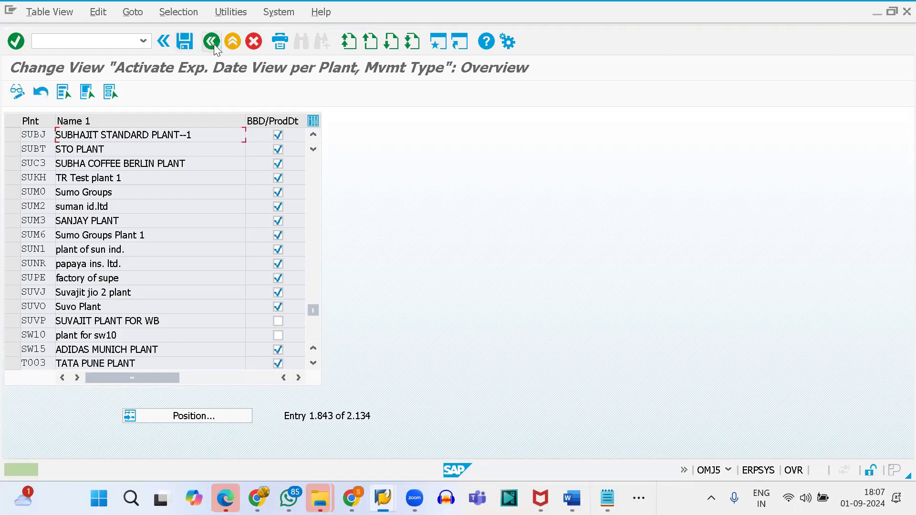
click(212, 43)
Step: Review the shelf life expiration date check per movement type for 101 goods receipt and 201 GI for cost center
click(78, 198)
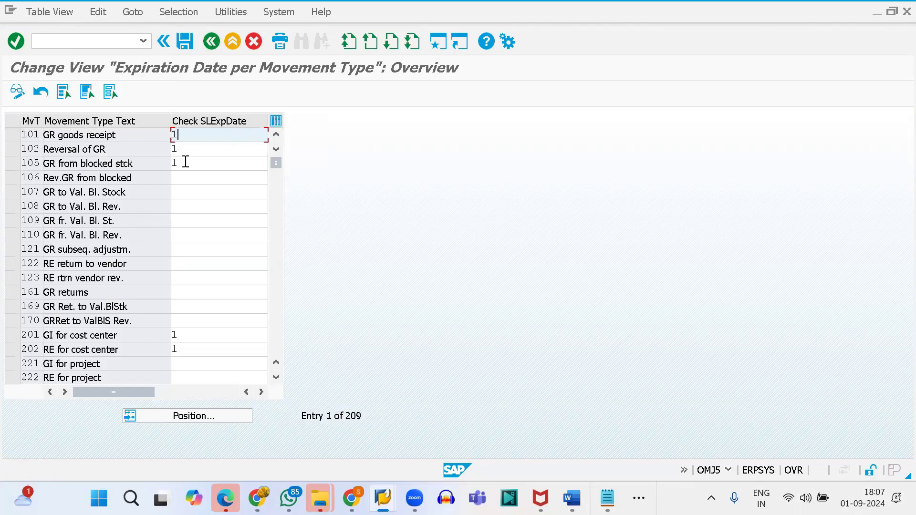
click(190, 179)
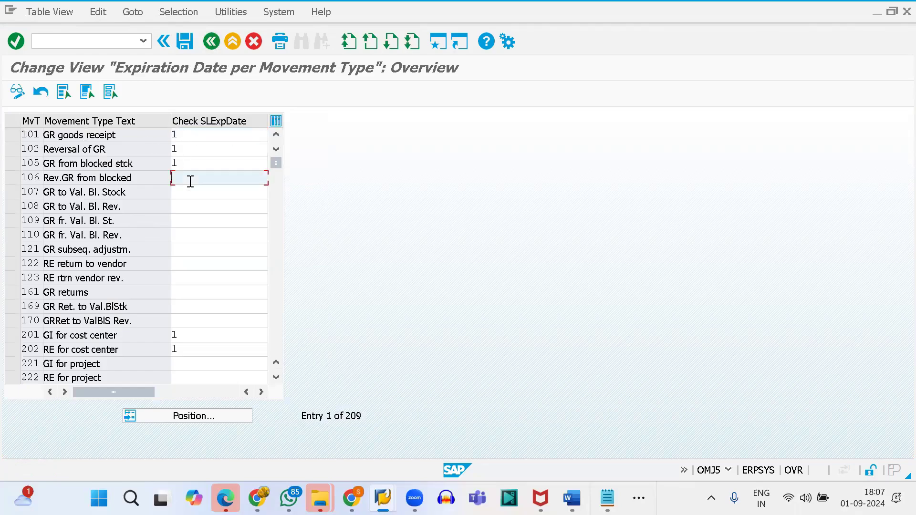
click(174, 416)
text(201)
key(Return)
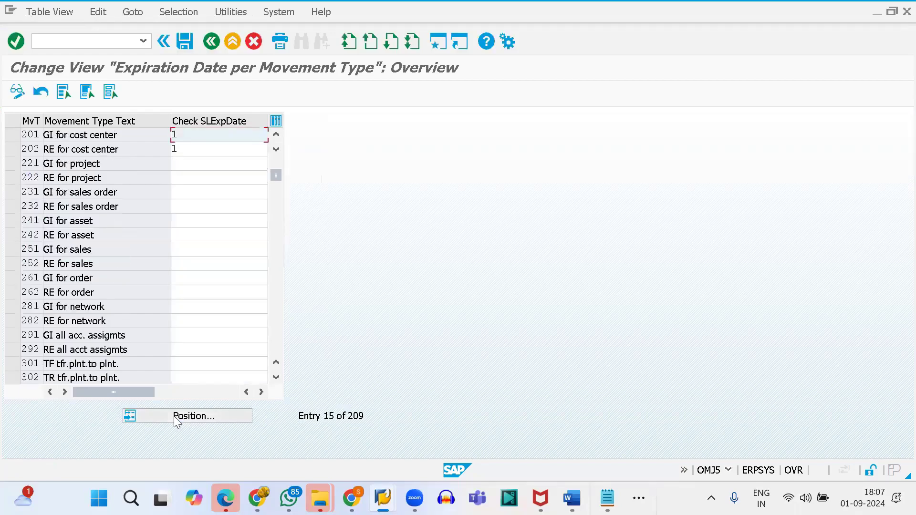
drag(184, 133, 165, 132)
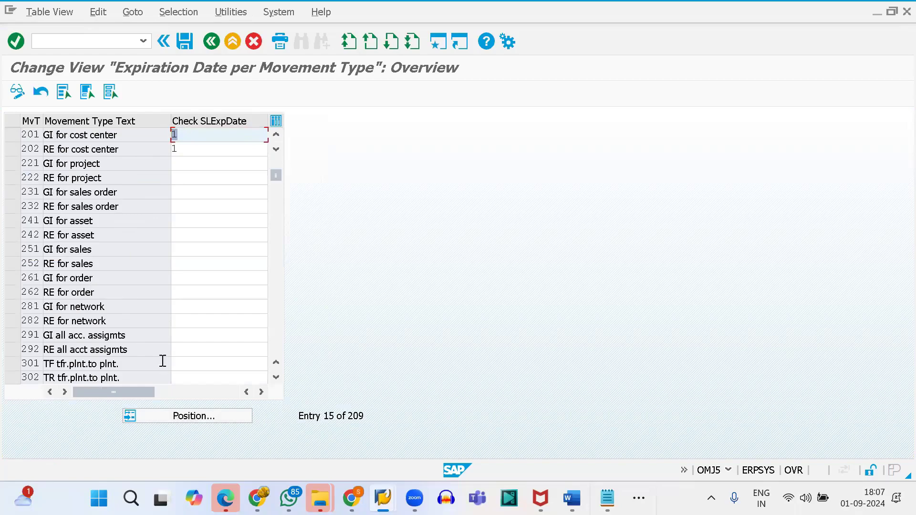
Step: Review the expiration date check of movement type 561, save, and return to the implementation guide
click(183, 418)
text(561)
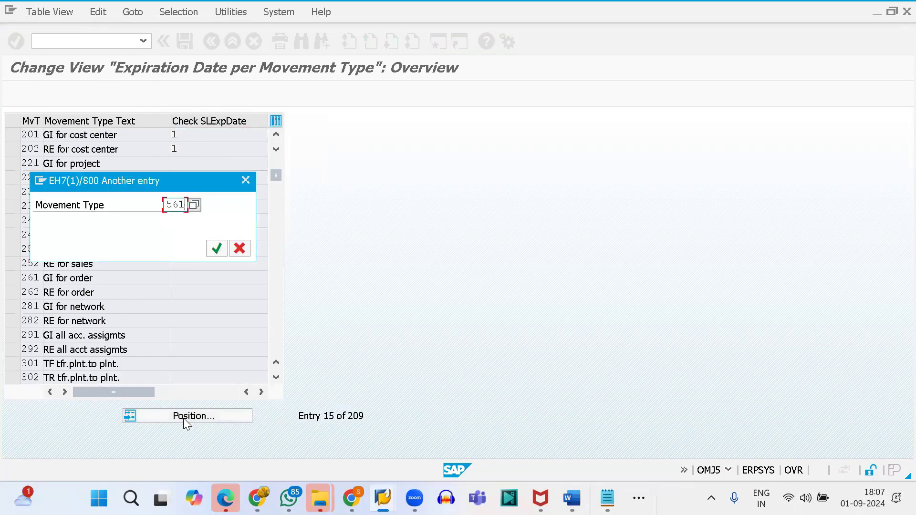
key(Return)
click(200, 133)
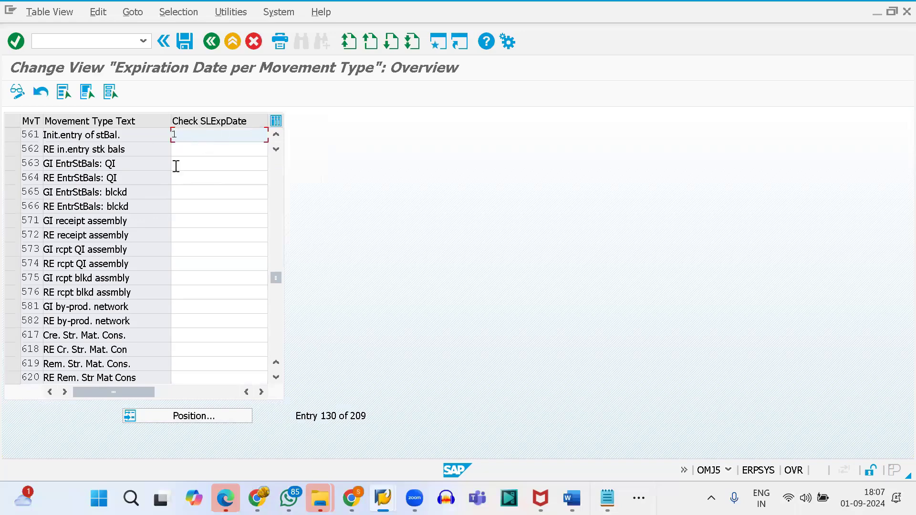
click(196, 146)
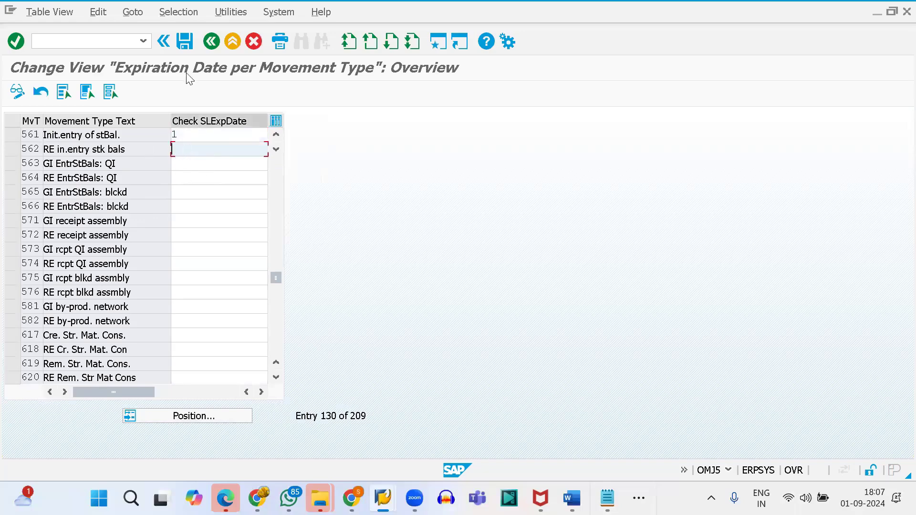
click(187, 48)
click(212, 47)
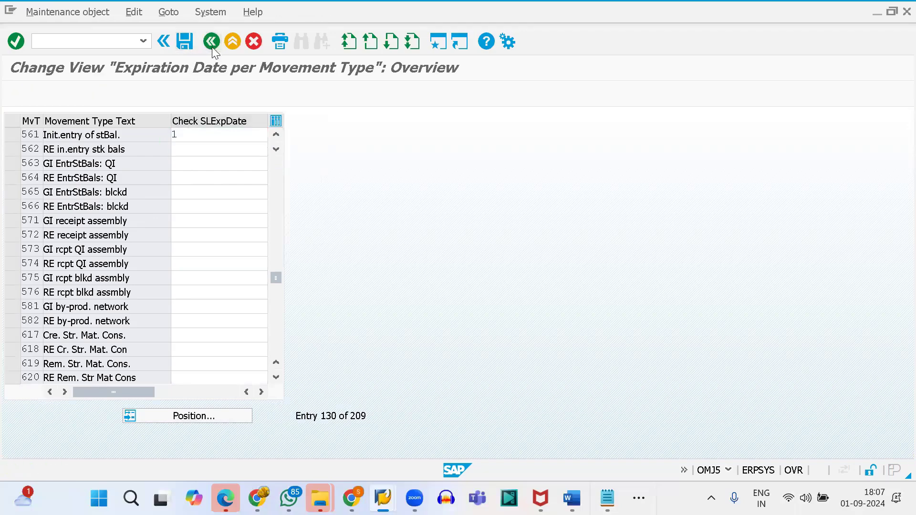
click(212, 46)
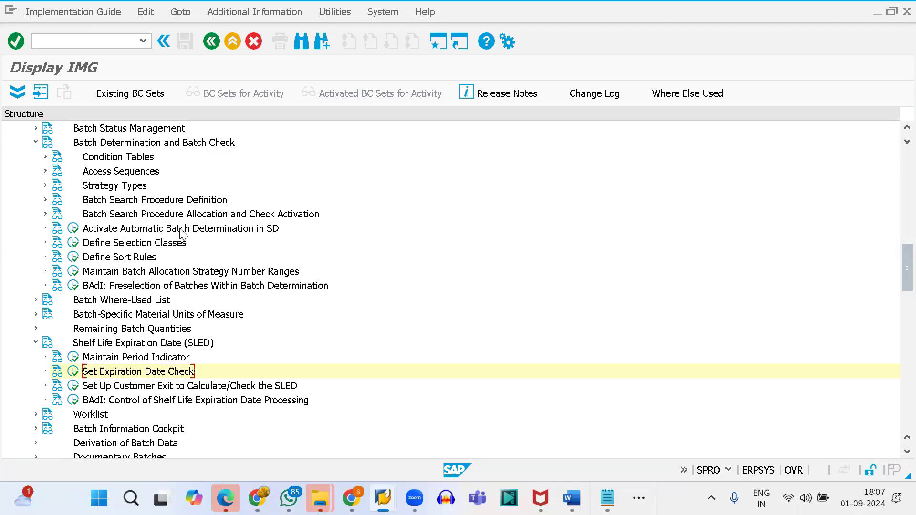
Step: Start transaction MM01 to create a material with industry sector Mechanical Engineering and material type SUBH
click(64, 41)
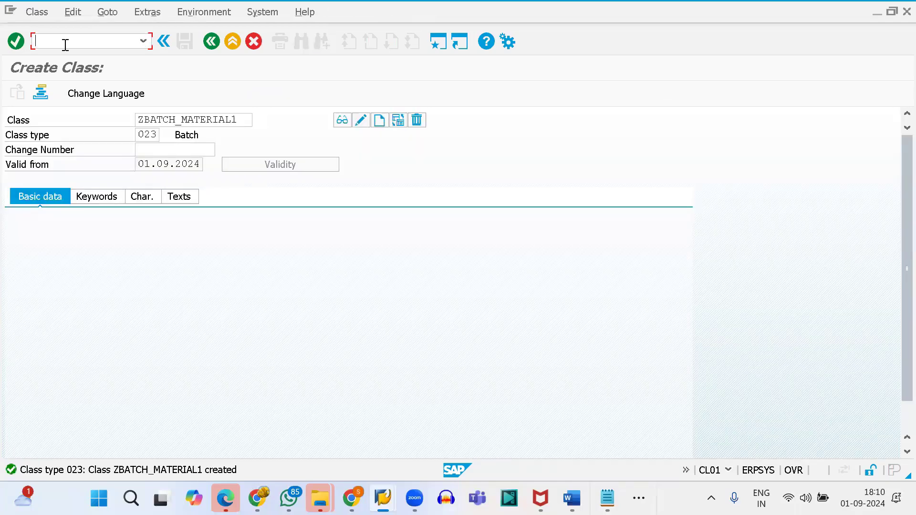
text(/NMM01)
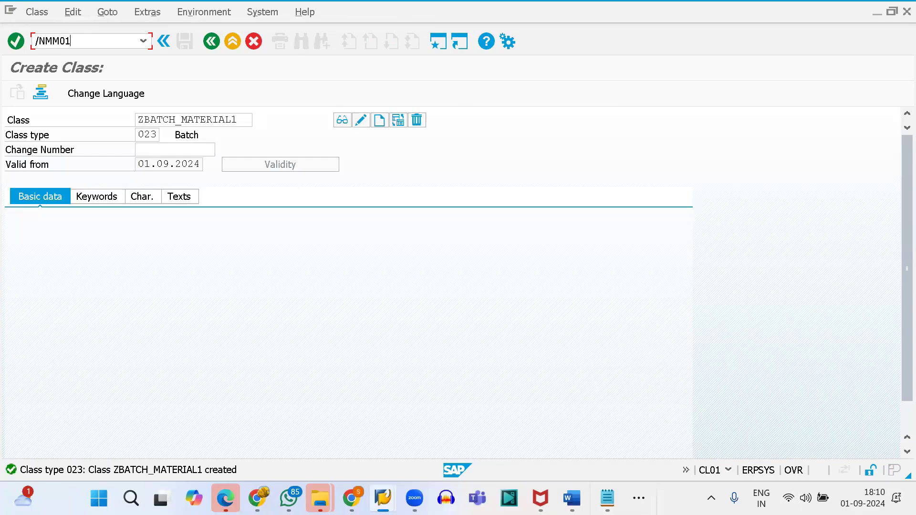
key(Return)
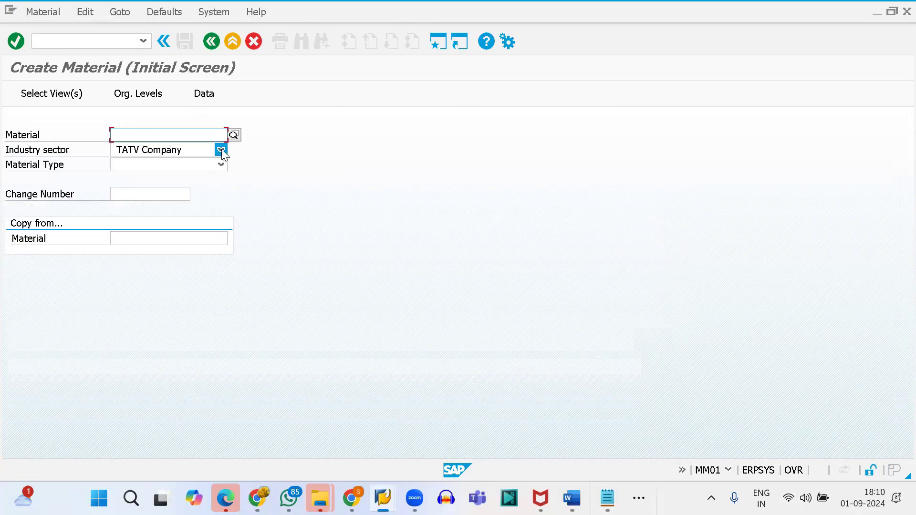
click(222, 148)
key(m)
key(Tab)
text(SUBH)
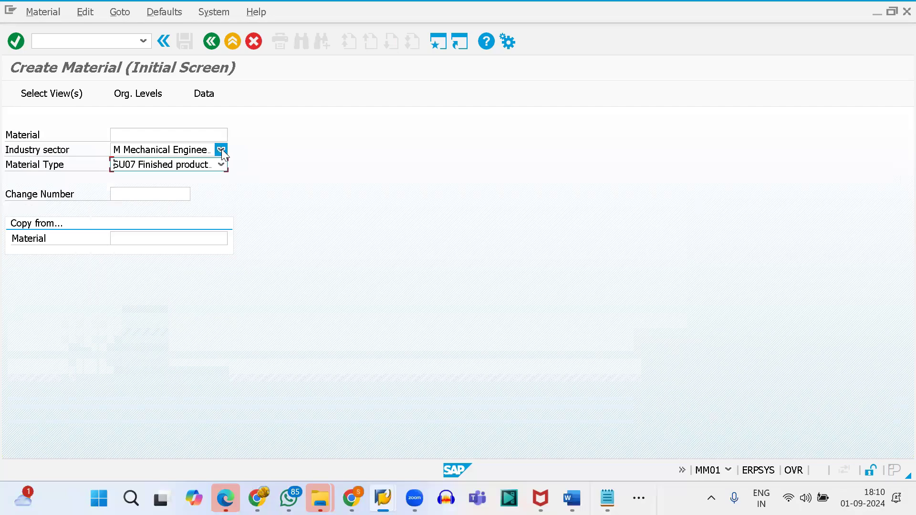
key(Return)
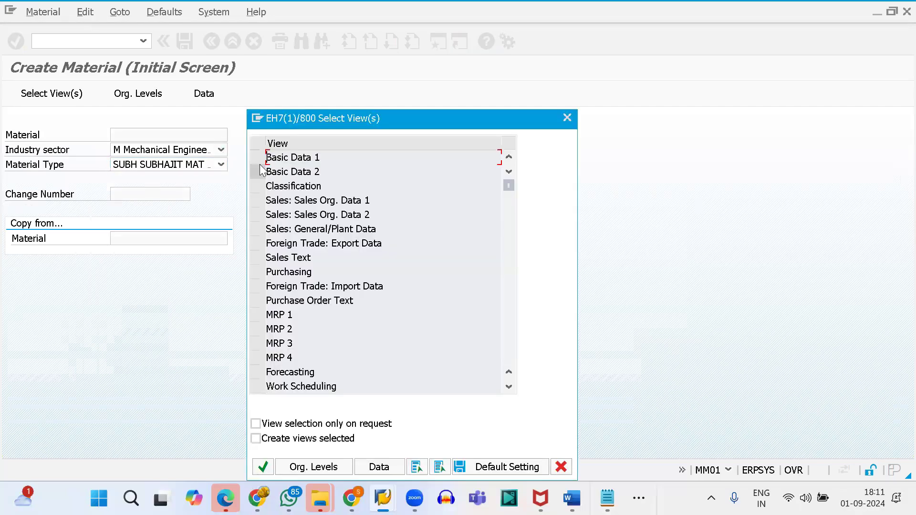
Step: Select the views Basic Data 1, Classification, Purchasing, General Plant Data / Storage 1 and Accounting 1 for the new material
click(257, 159)
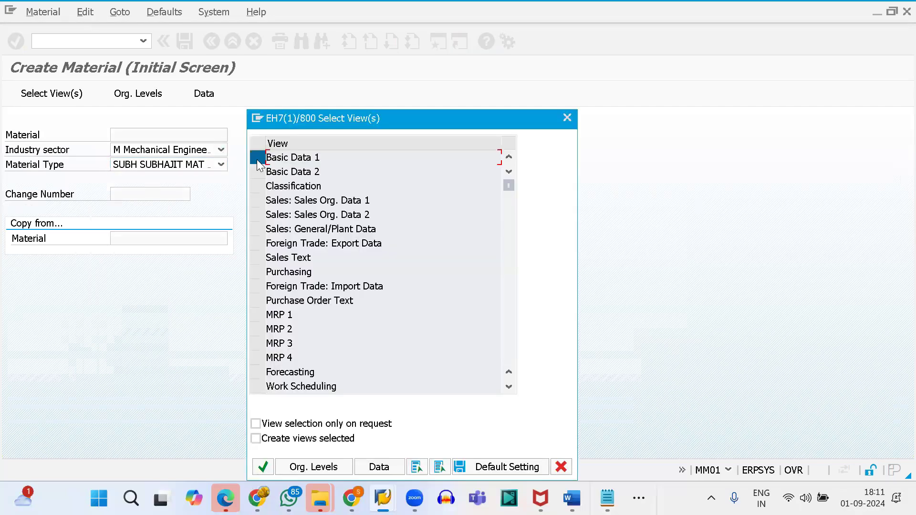
click(260, 186)
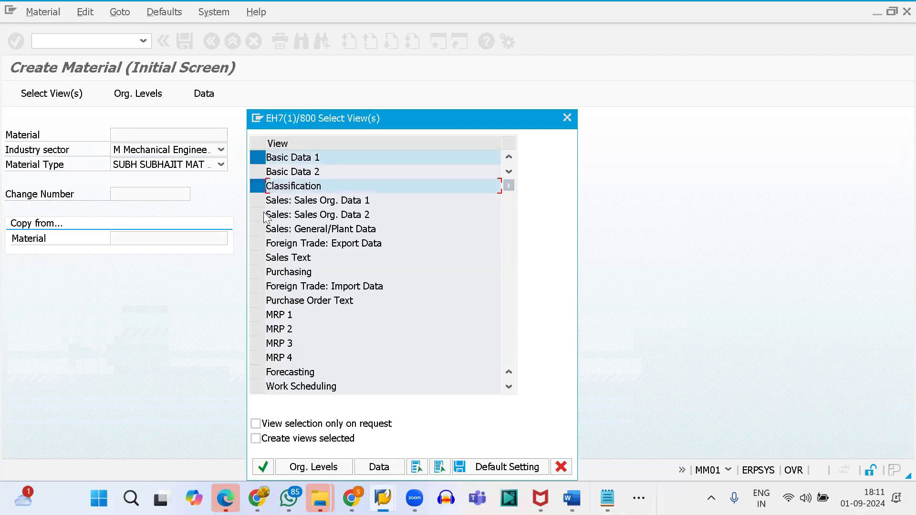
click(257, 272)
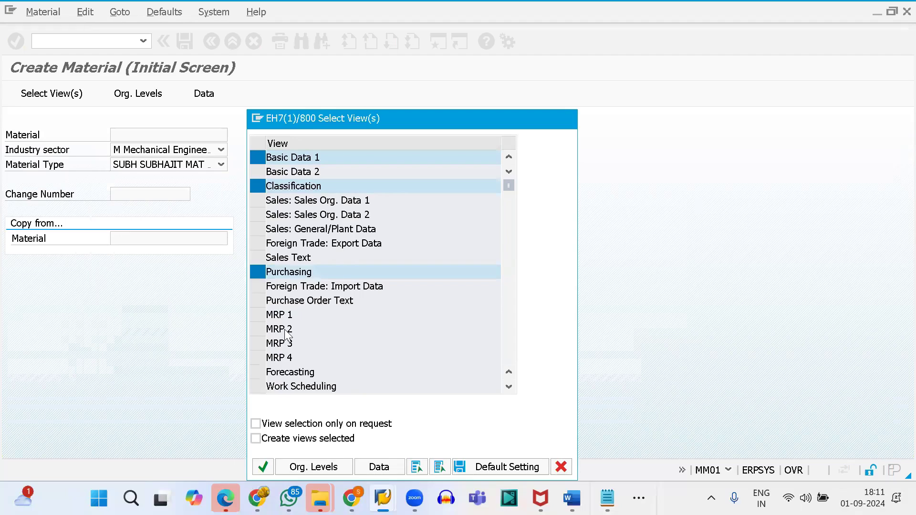
scroll(286, 330, down, 1)
scroll(302, 362, down, 2)
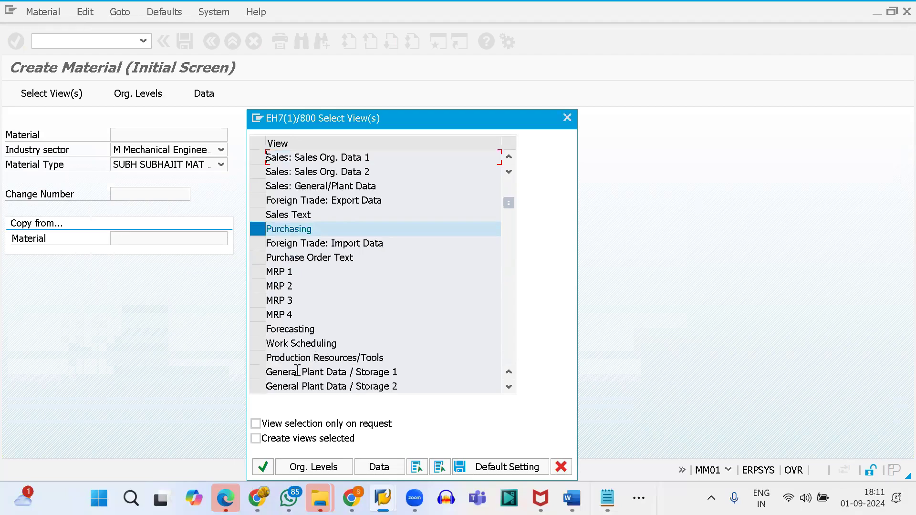
click(257, 371)
scroll(329, 347, down, 2)
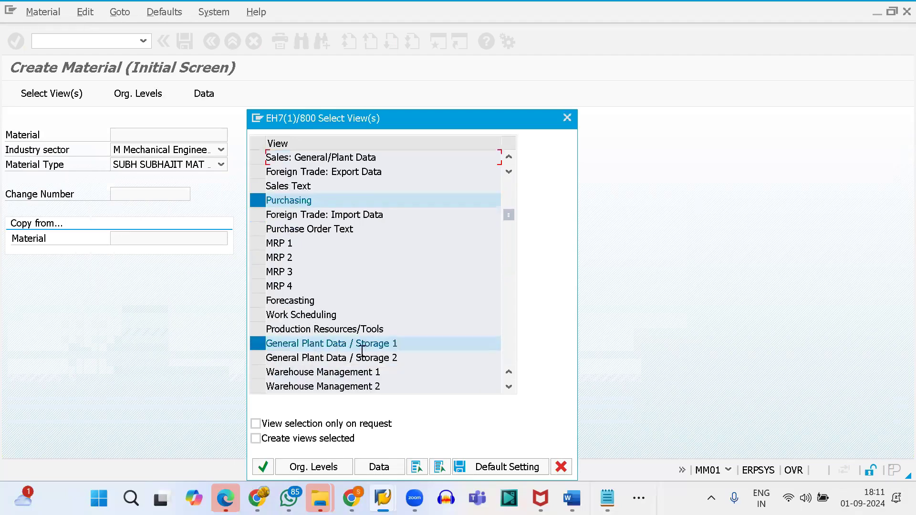
scroll(365, 348, down, 2)
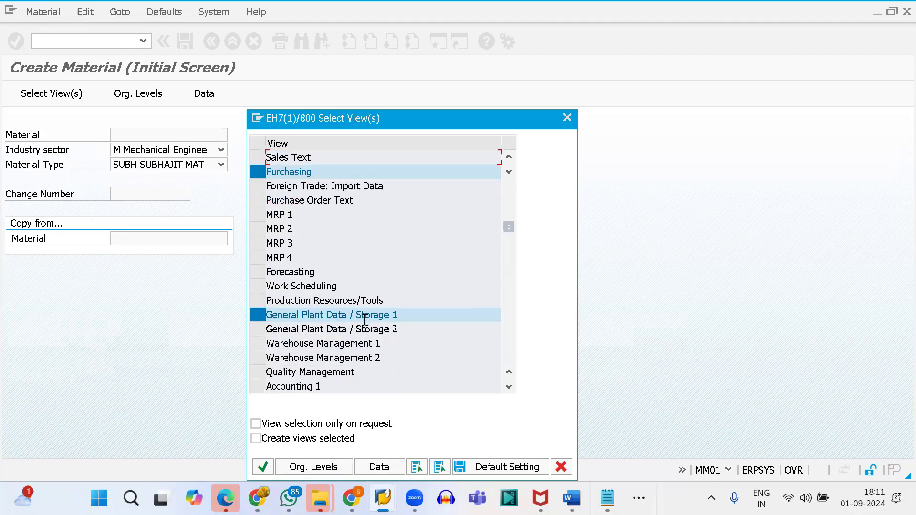
scroll(363, 331, down, 2)
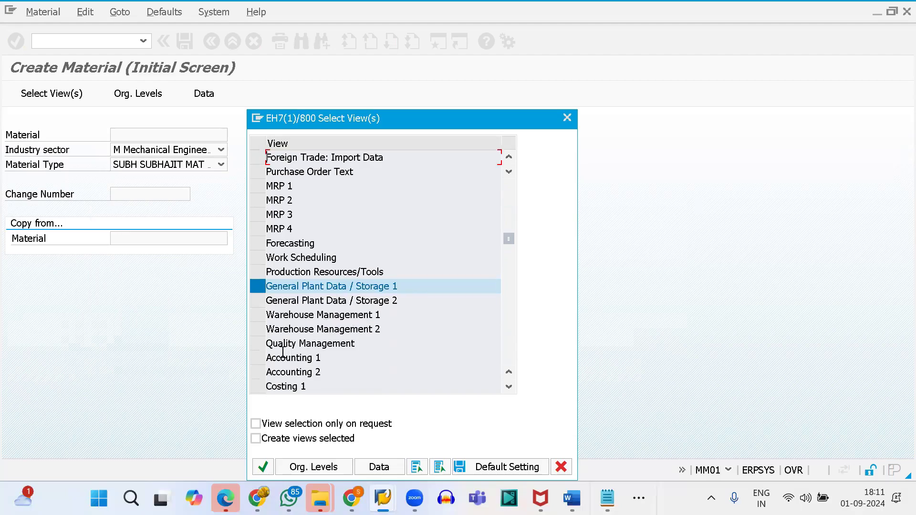
click(257, 357)
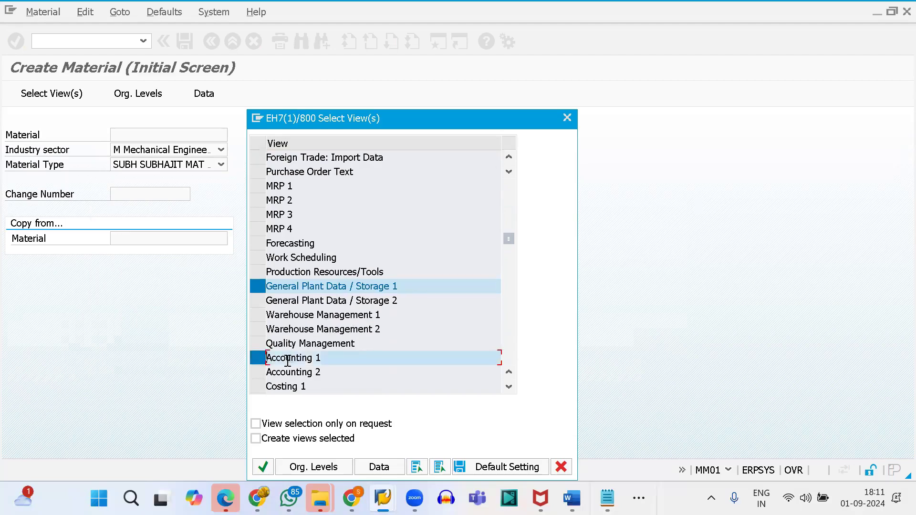
key(Return)
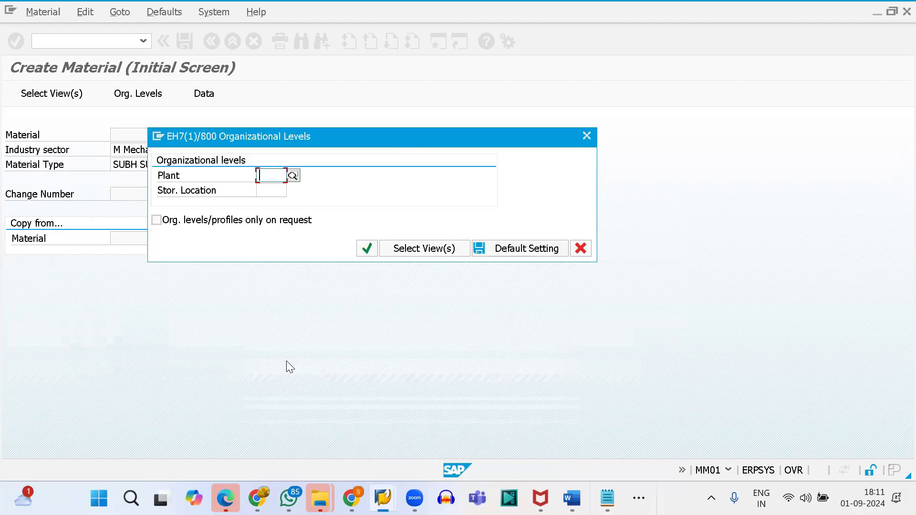
Step: Set the organizational levels to plant SUBJ and storage location STOR
text(SUBJ)
key(Tab)
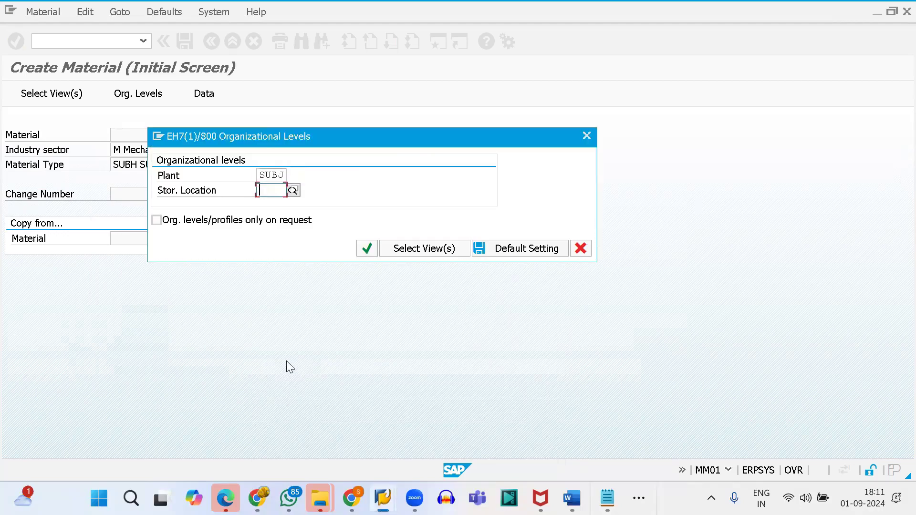
text(STOR)
key(Return)
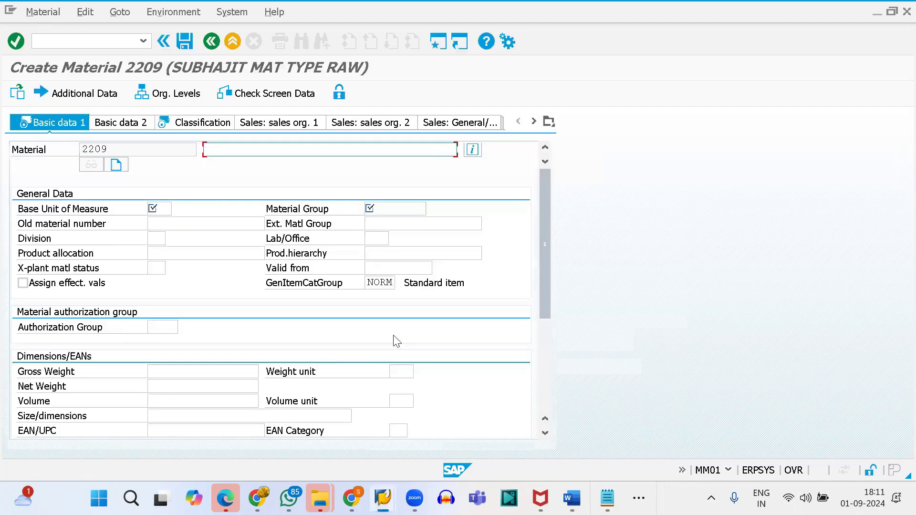
Step: Enter the material description Batch determination material and set the base unit of measure to EA
text(b)
text(B)
text(atch de)
text(termination material)
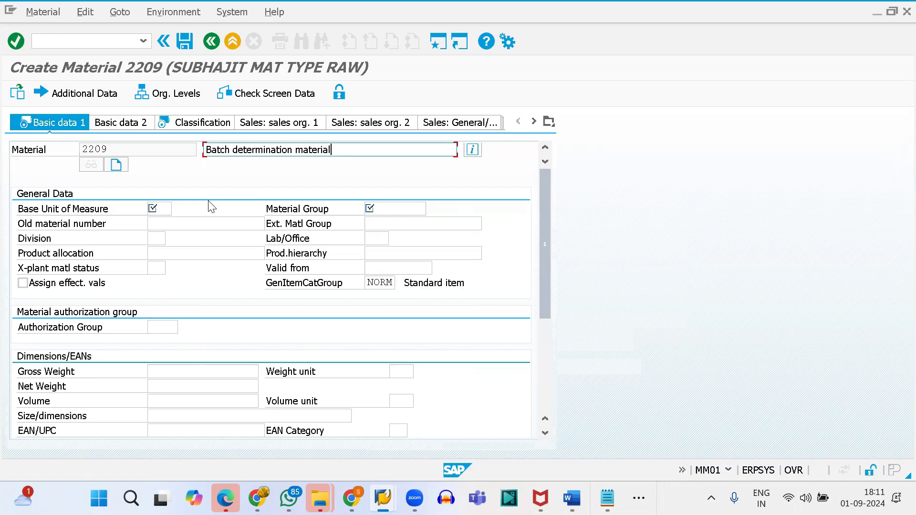
click(164, 209)
text(EA)
key(Tab)
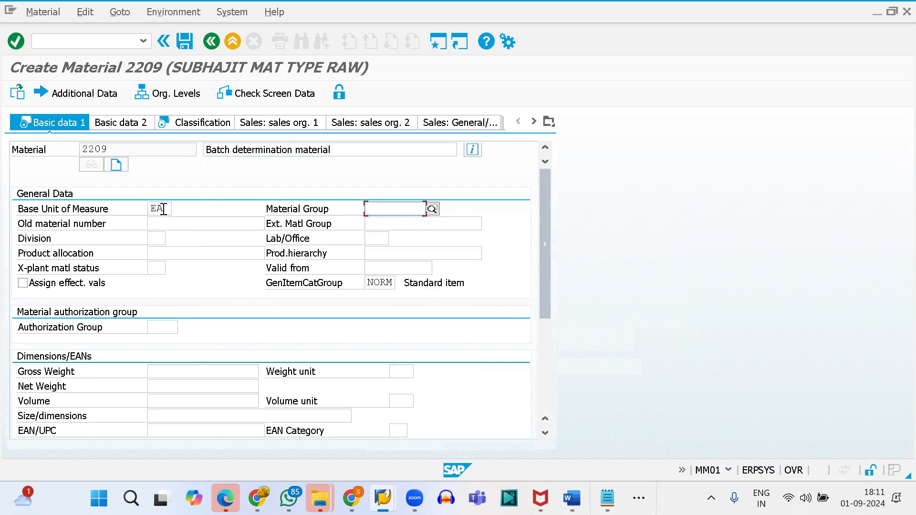
Step: Set the material group to 0006 and continue to the material's batch classification
key(space)
key(Down)
key(Return)
key(Return)
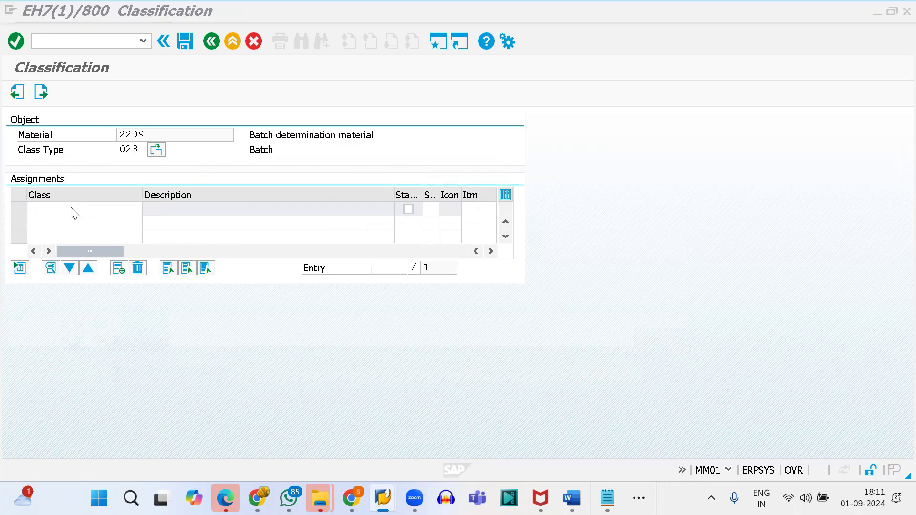
Step: Copy the class name from the Notepad notes, assign class ZBATCH_MATERIAL1 to the material, and continue to the purchasing data
key(alt+Tab)
drag(217, 139, 125, 138)
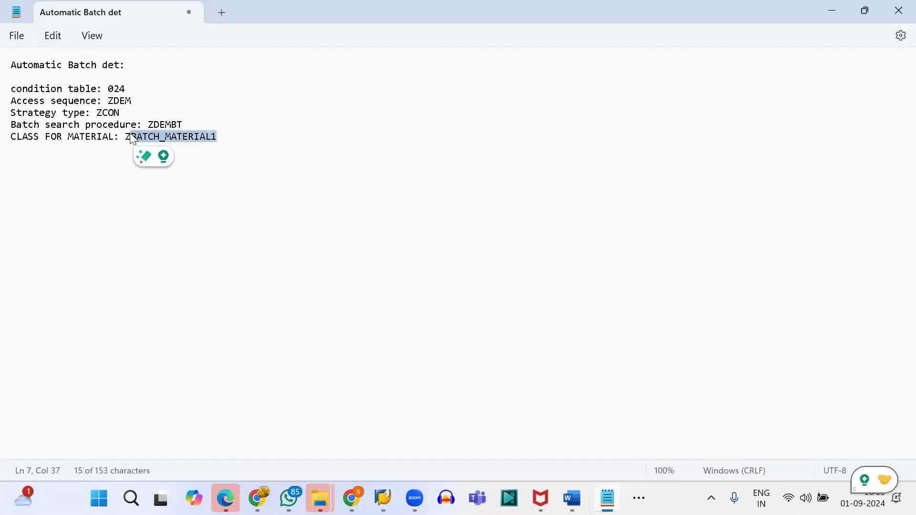
key(ctrl+c)
key(alt+Tab)
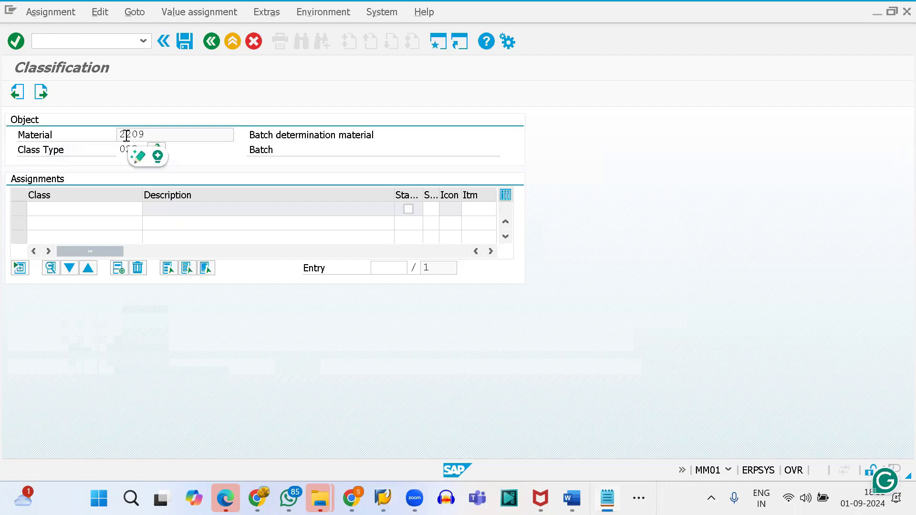
key(ctrl+v)
key(Return)
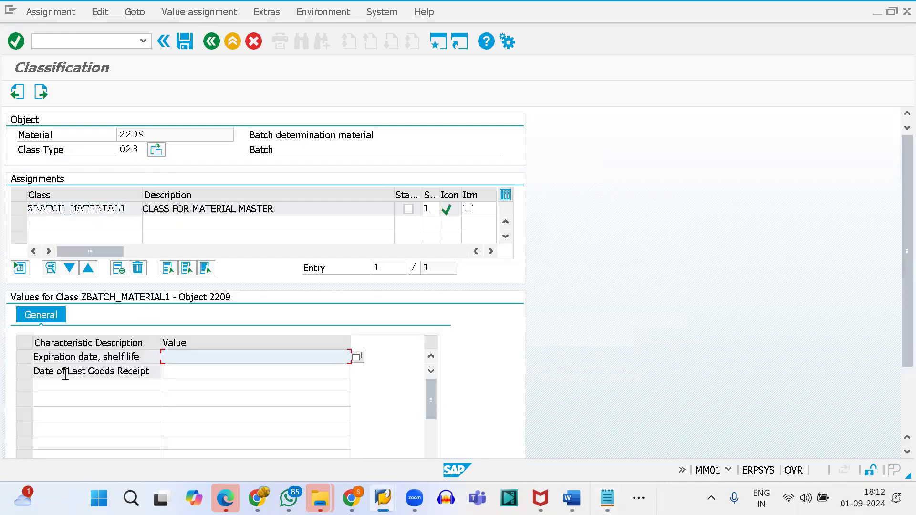
click(172, 355)
click(46, 90)
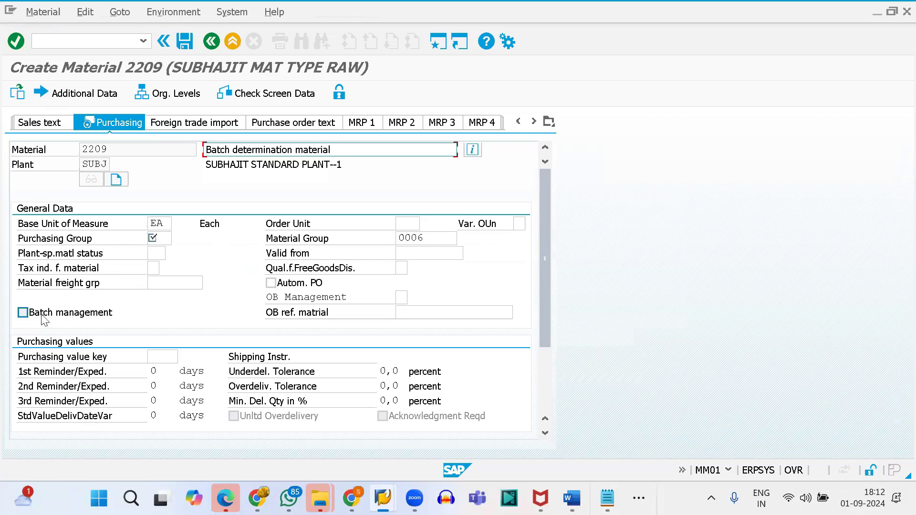
Step: Activate batch management, set the purchasing group to 001 and the GR processing time to 5 days, and continue to the plant storage data
click(23, 312)
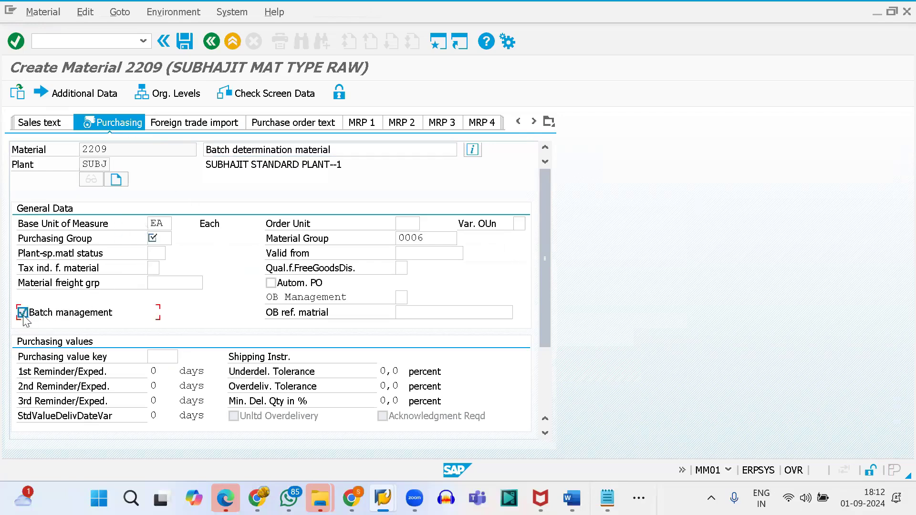
click(164, 237)
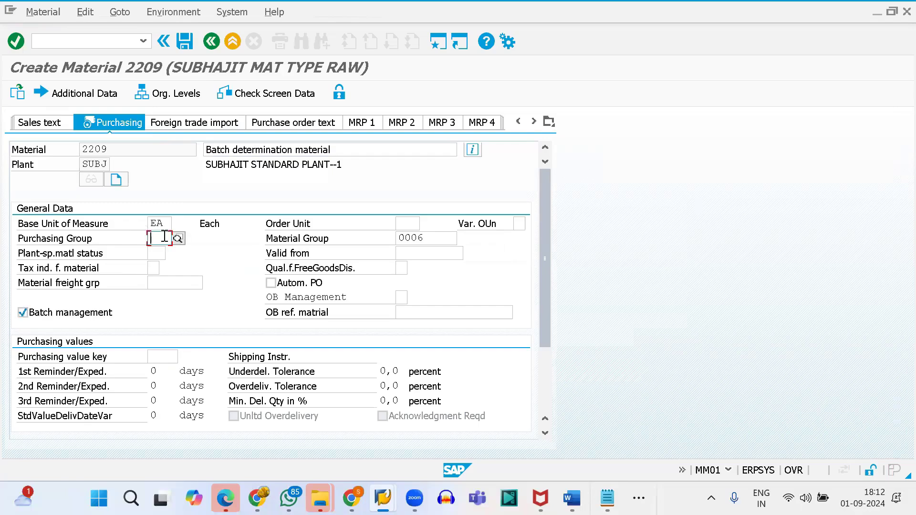
text(001)
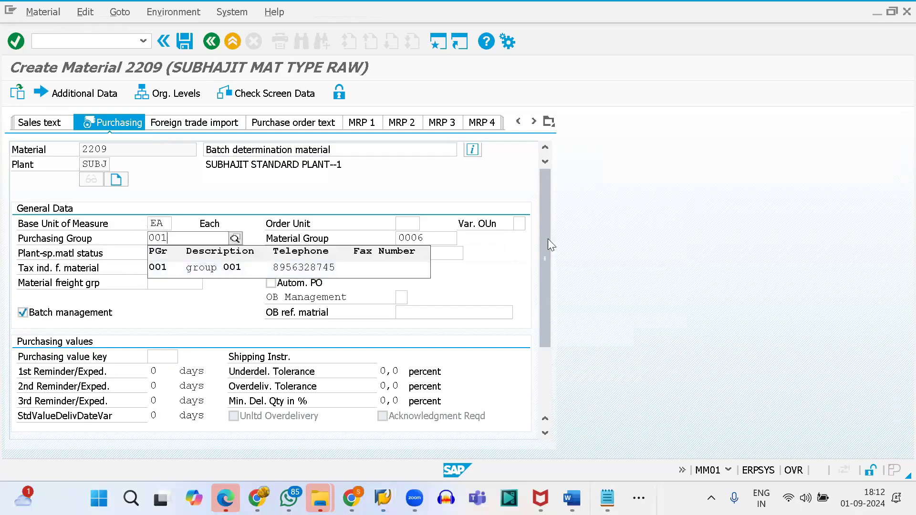
drag(546, 238, 550, 342)
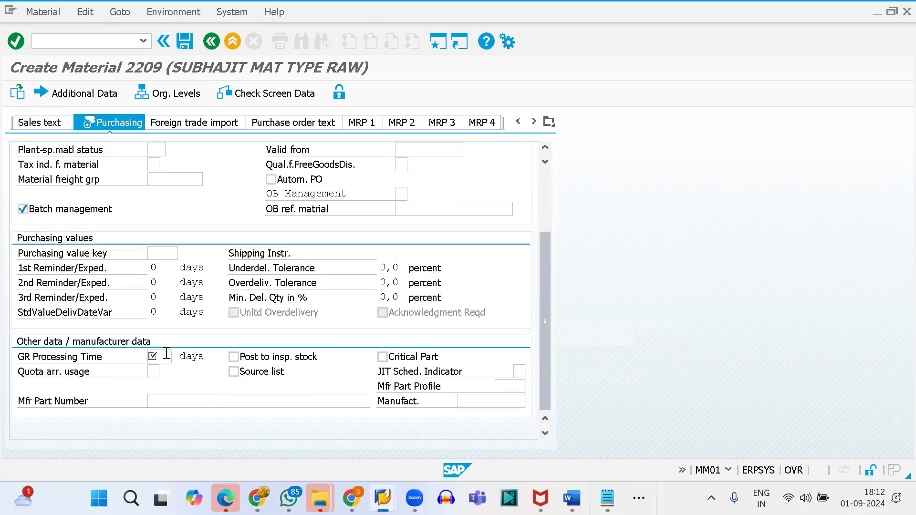
click(162, 359)
text(5)
key(Return)
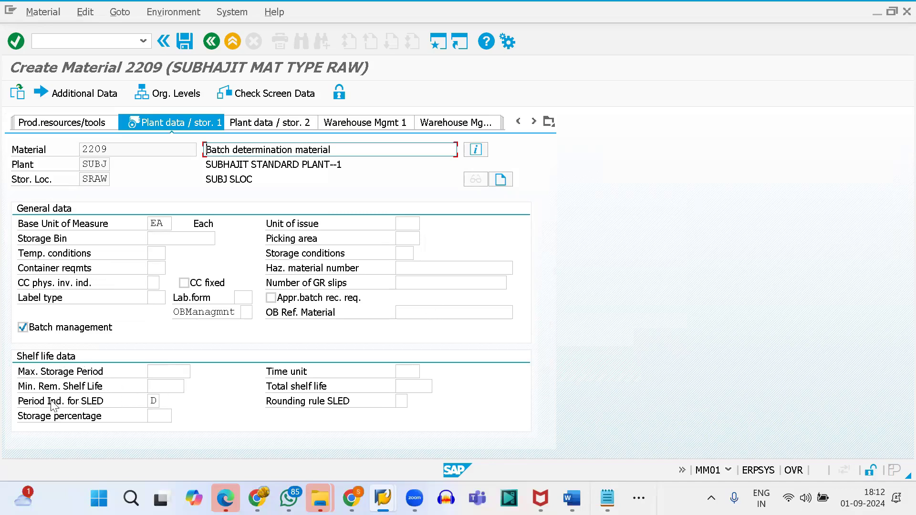
Step: Set the minimum remaining shelf life to 10 with period indicator D
click(34, 392)
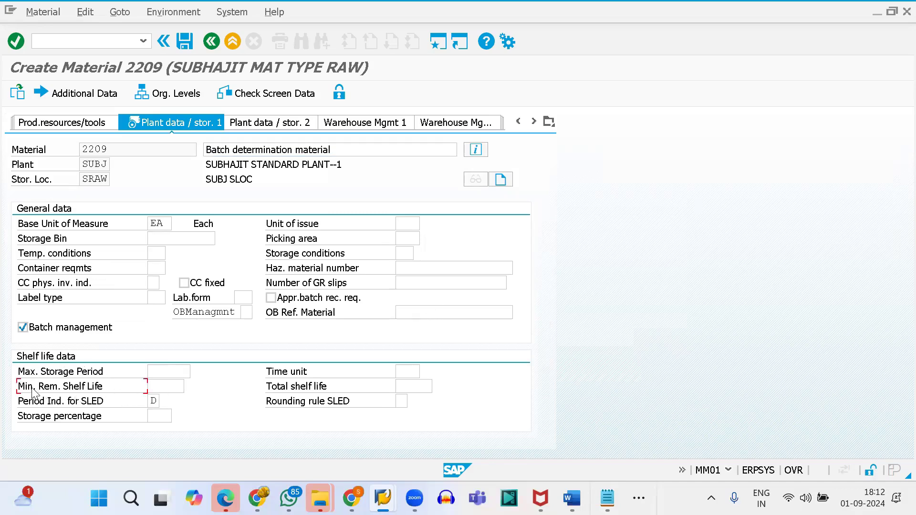
click(165, 385)
click(412, 387)
click(168, 387)
double_click(156, 402)
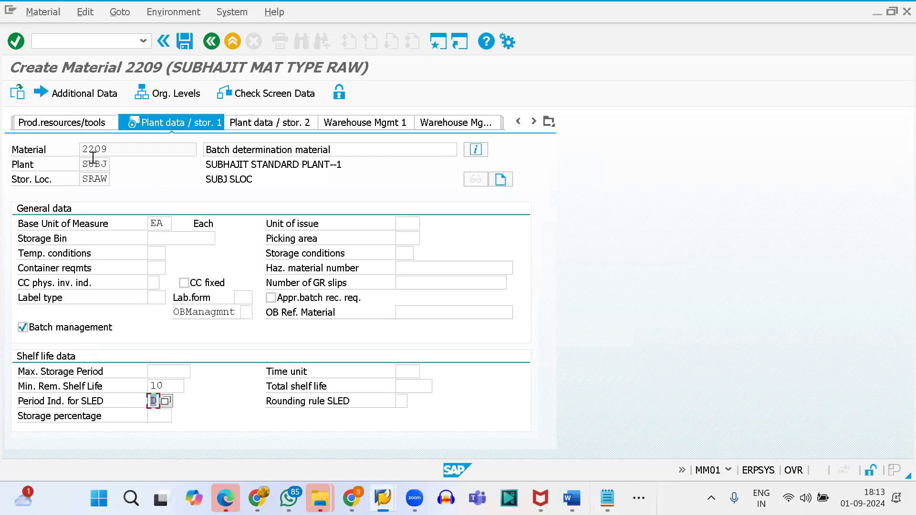
double_click(166, 387)
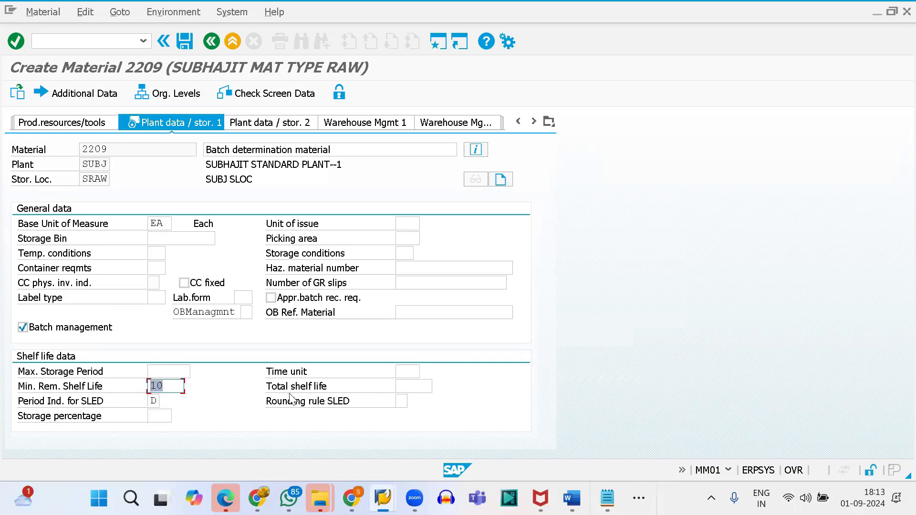
Step: Set the total shelf life to 60 and continue to the accounting data
click(417, 387)
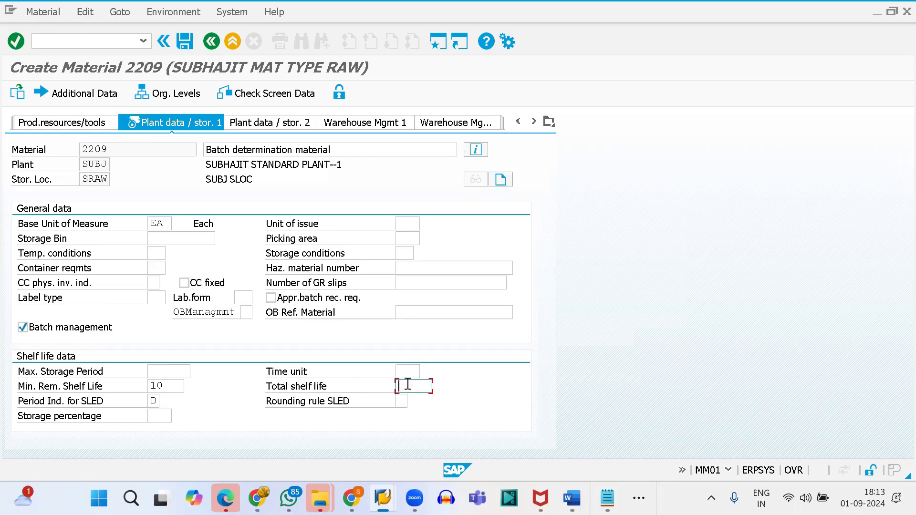
text(60)
click(158, 402)
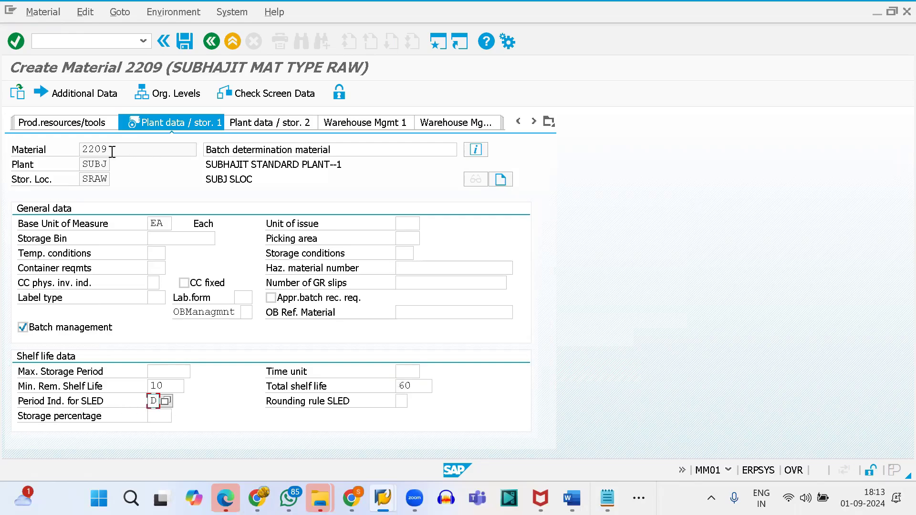
click(67, 150)
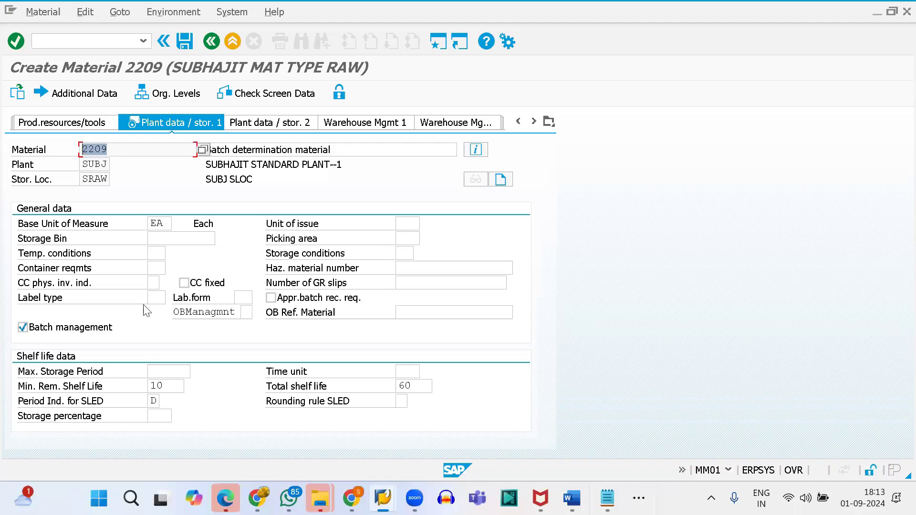
click(166, 382)
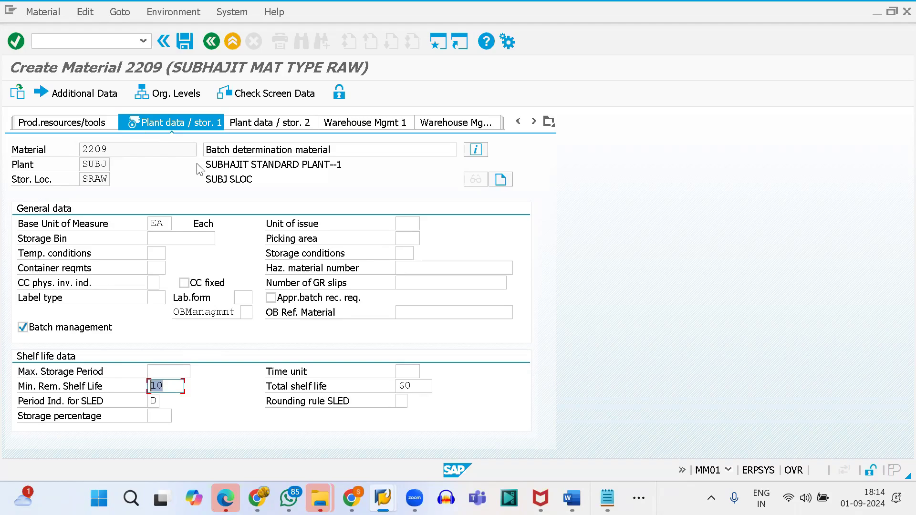
key(Return)
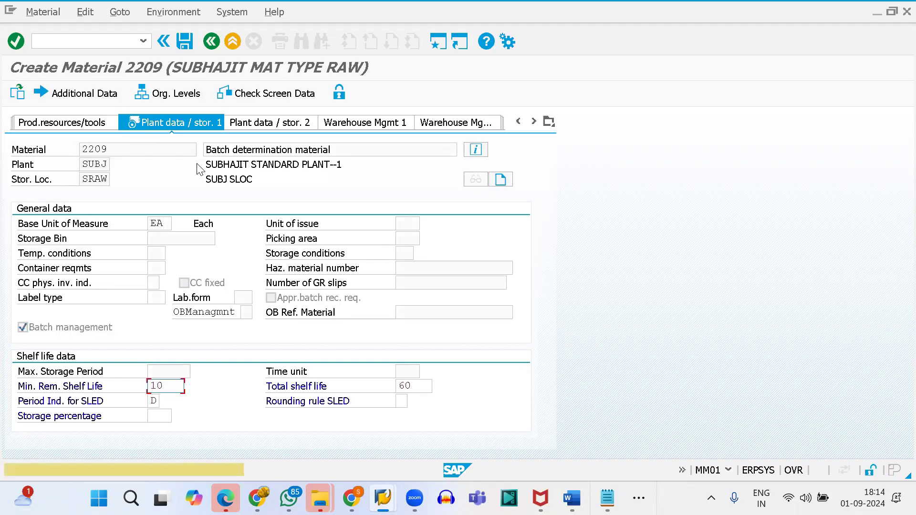
key(Return)
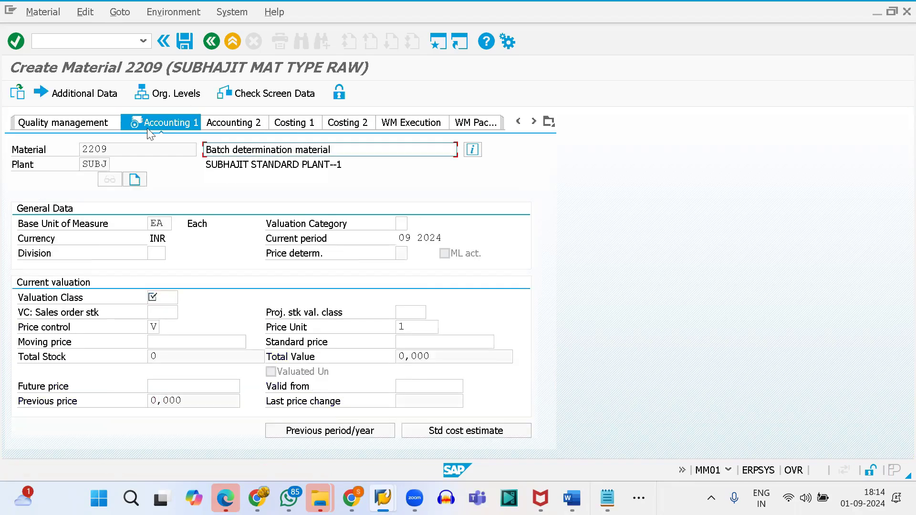
Step: Set the valuation class to 3000 and the moving price to 100, and save the new material
click(165, 293)
key(Down)
key(Return)
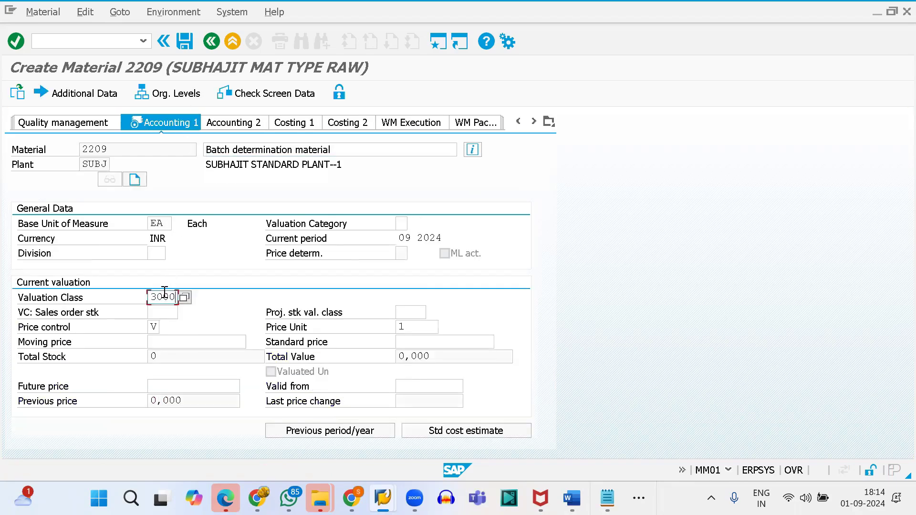
key(Return)
click(164, 340)
text(100)
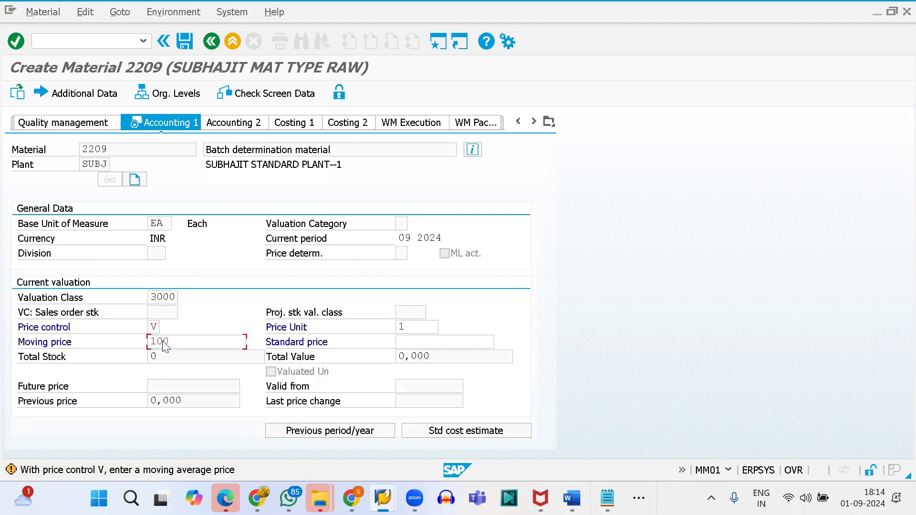
key(Return)
click(229, 293)
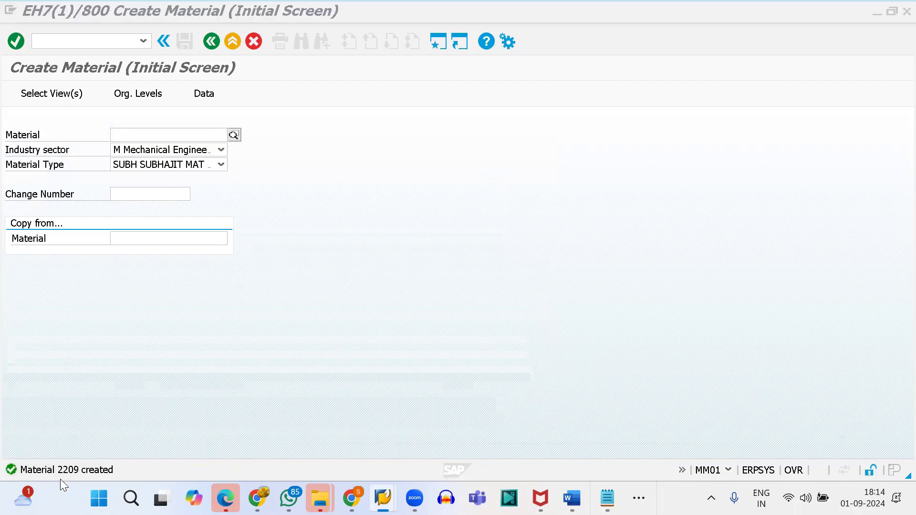
Step: Switch to Notepad and add the line "Material : 2209" below the class entry in the batch determination notes
key(alt+Tab)
click(233, 143)
key(Return)
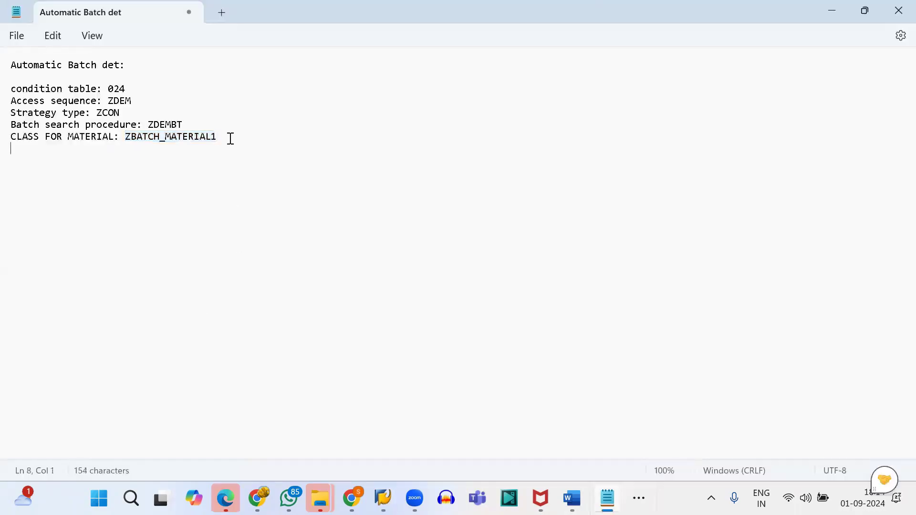
text(M)
key(BackSpace)
text(Material )
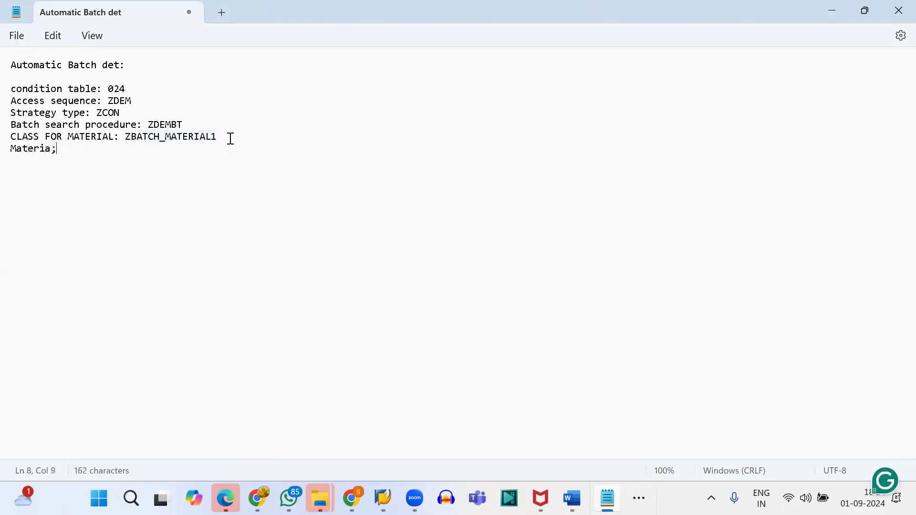
text(: 2209)
key(Return)
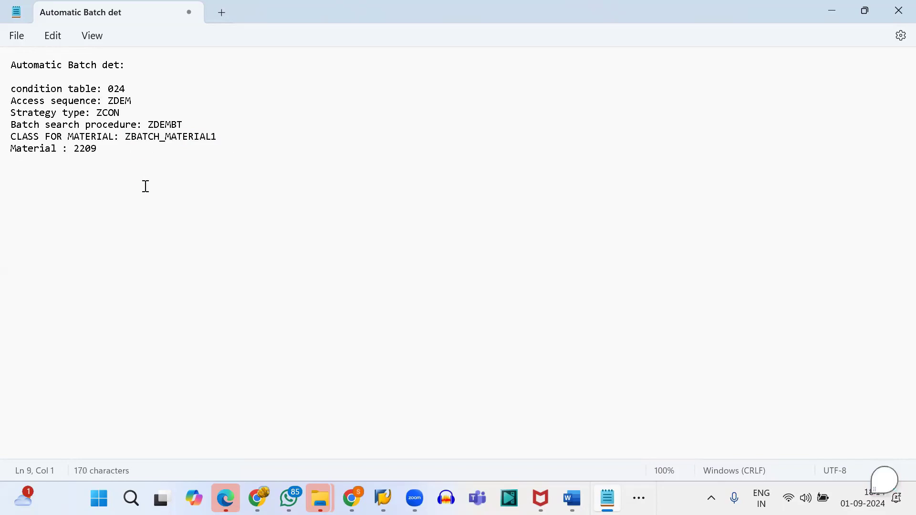
Step: Switch to SAP, start transaction BMC1, and begin creating class ZDEMO_SELECTION with class type 023
key(alt+Tab)
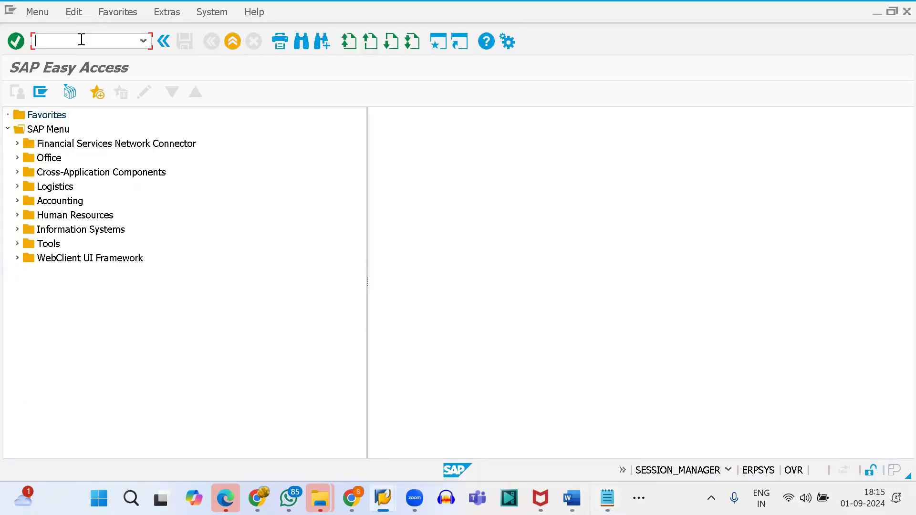
text(/nbmc1)
key(Return)
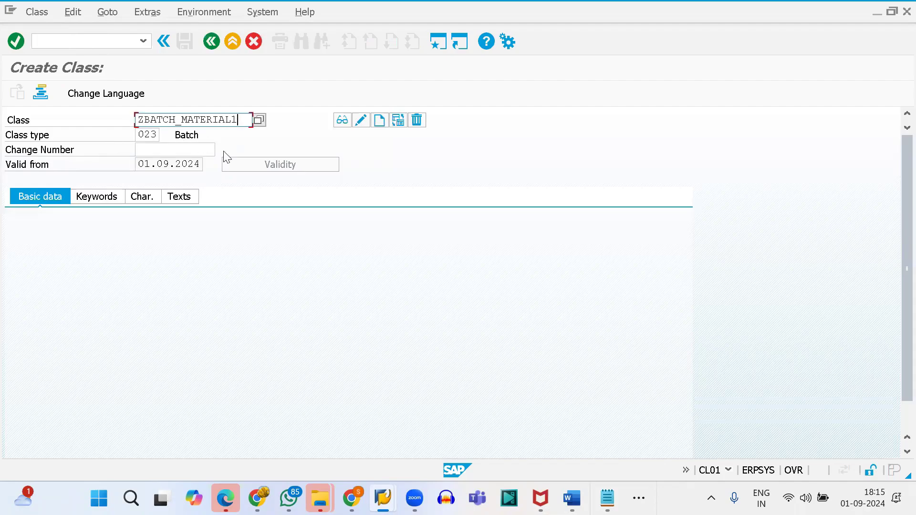
double_click(237, 121)
text(z)
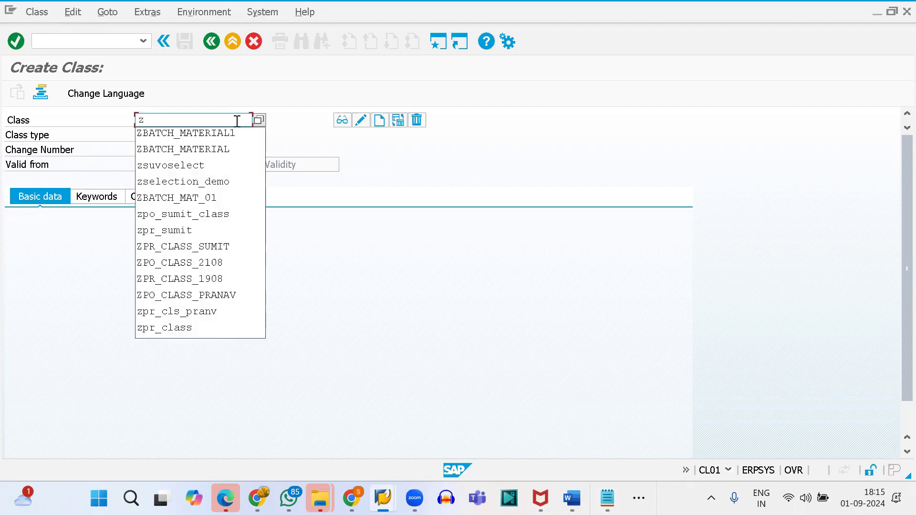
key(BackSpace)
text(Z)
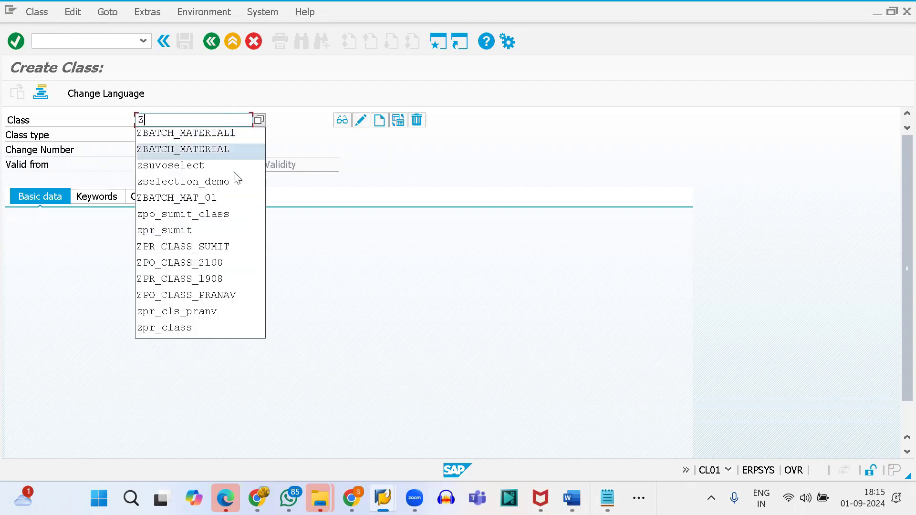
text(BATCH)
key(BackSpace)
key(BackSpace)
key(BackSpace)
key(BackSpace)
key(BackSpace)
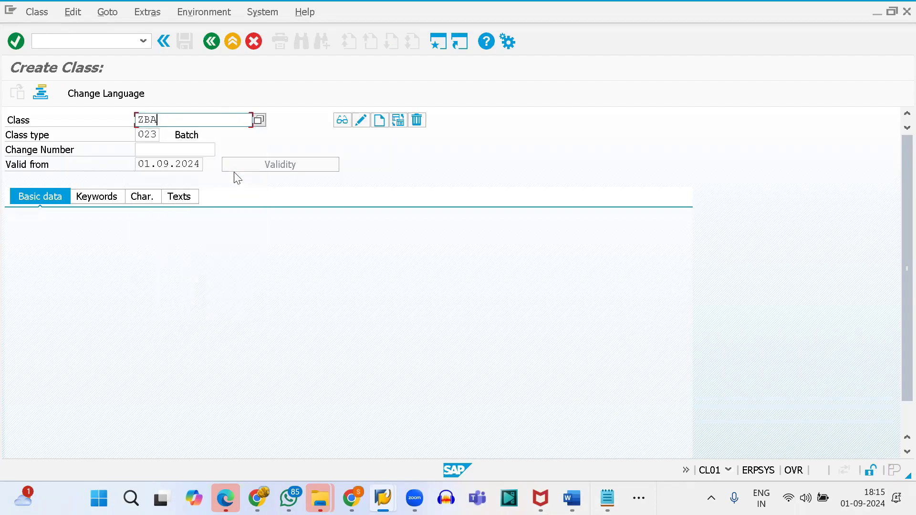
text(DEMO_SELECTION)
click(379, 120)
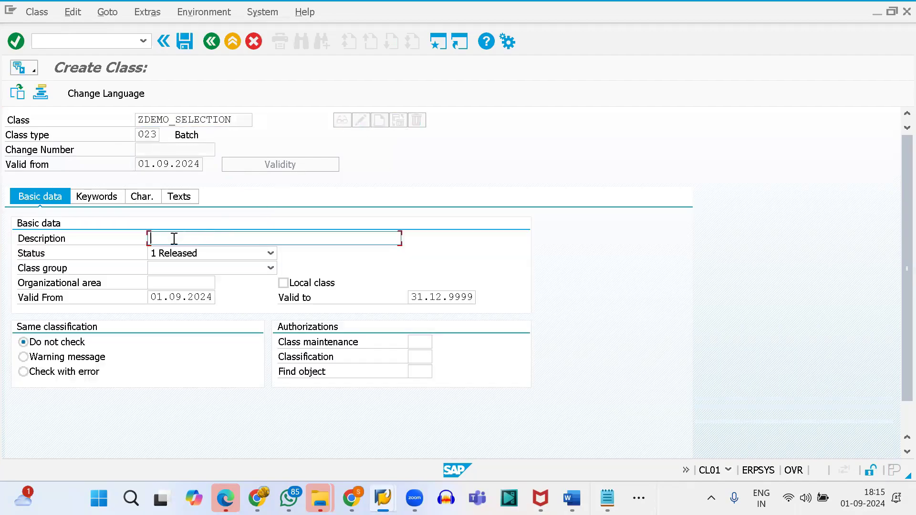
Step: Enter the description Demo selection class 1 for the new class
text(ZDEMO)
key(BackSpace)
key(BackSpace)
key(BackSpace)
key(BackSpace)
key(BackSpace)
text(DEMO SELE)
key(Down)
key(Return)
text(1)
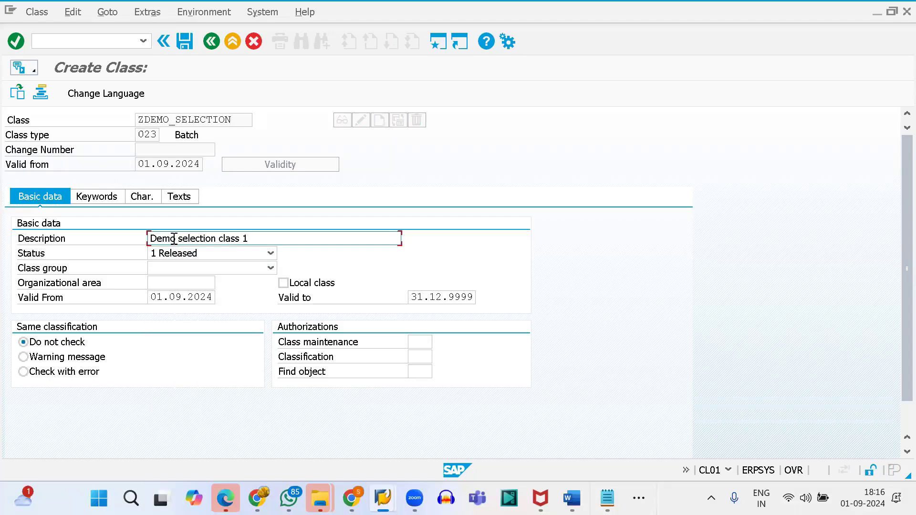
Step: Assign the characteristics LOBM_LFDAT, LOBM_RLZ and LOBM_VFDAT to class ZDEMO_SELECTION and save the class
click(143, 196)
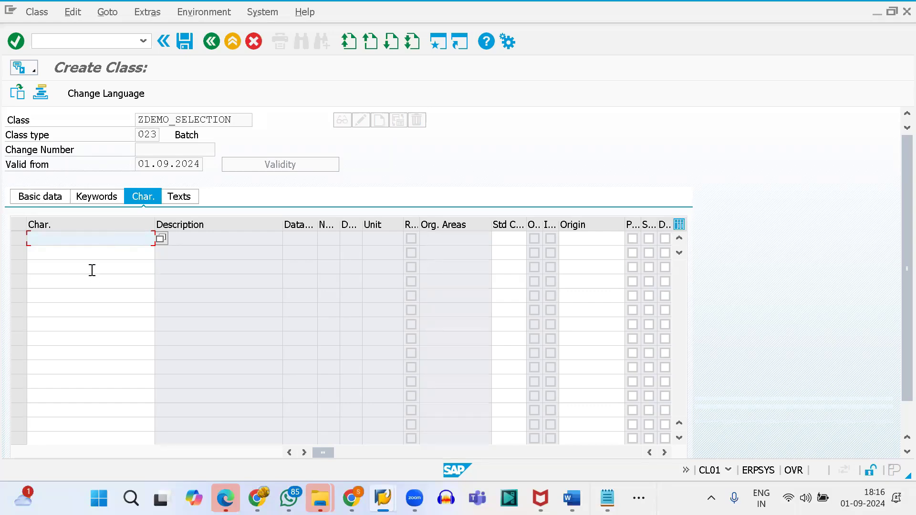
text(LOB)
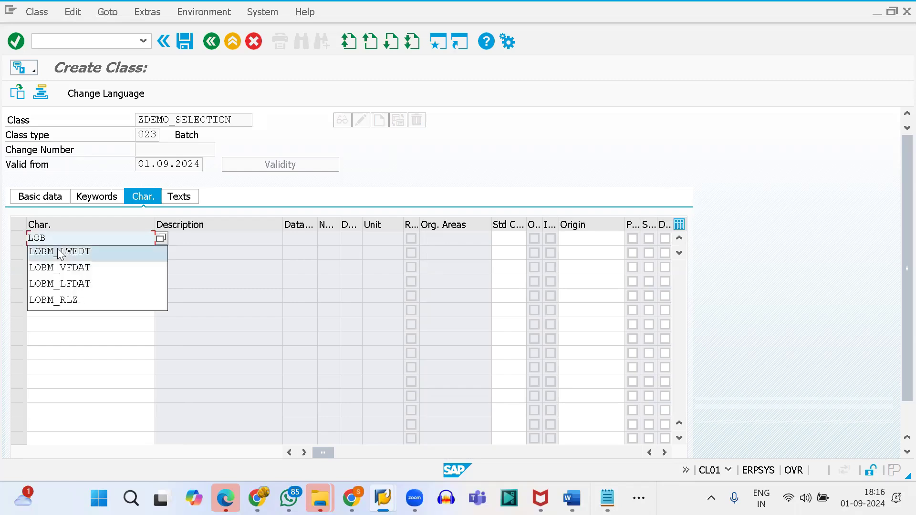
click(61, 283)
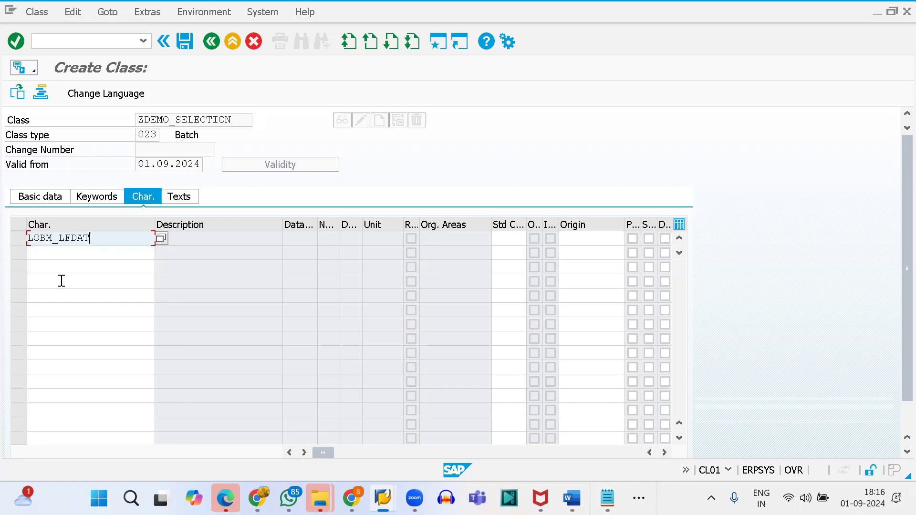
click(36, 250)
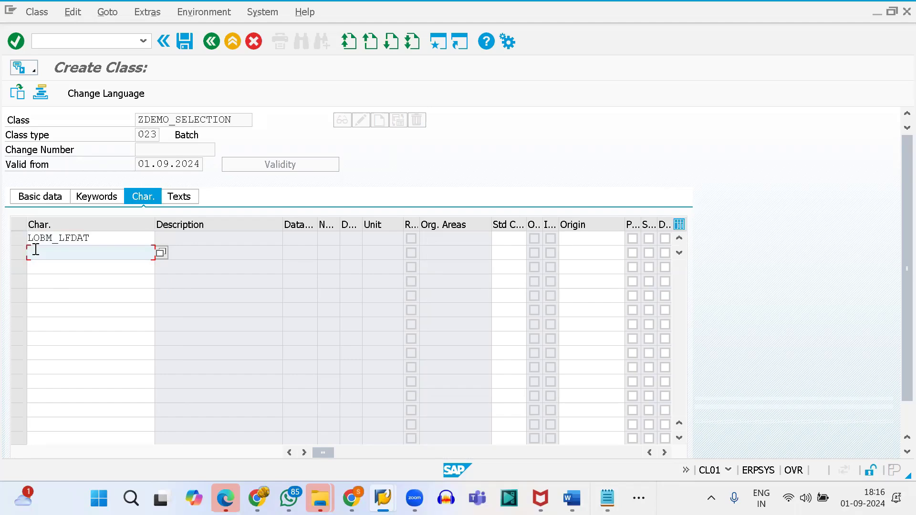
text(LOB)
click(52, 316)
click(32, 266)
text(LO)
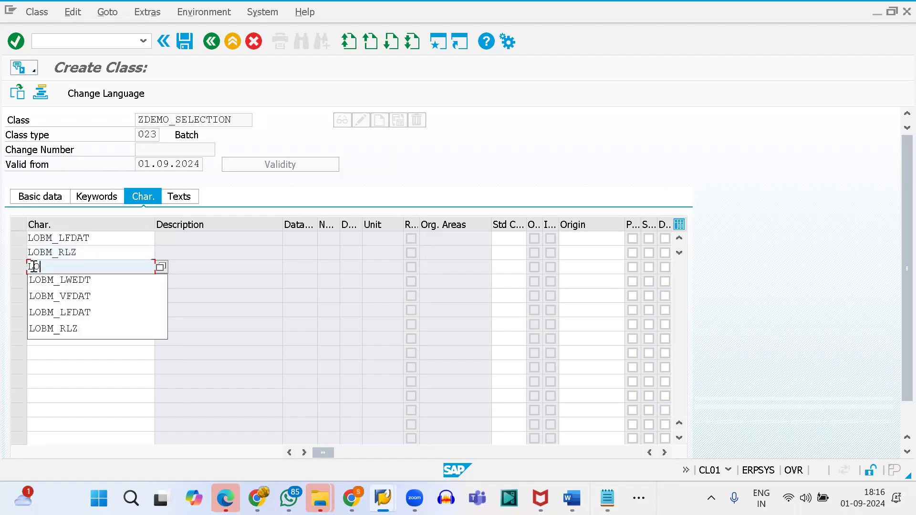
click(70, 296)
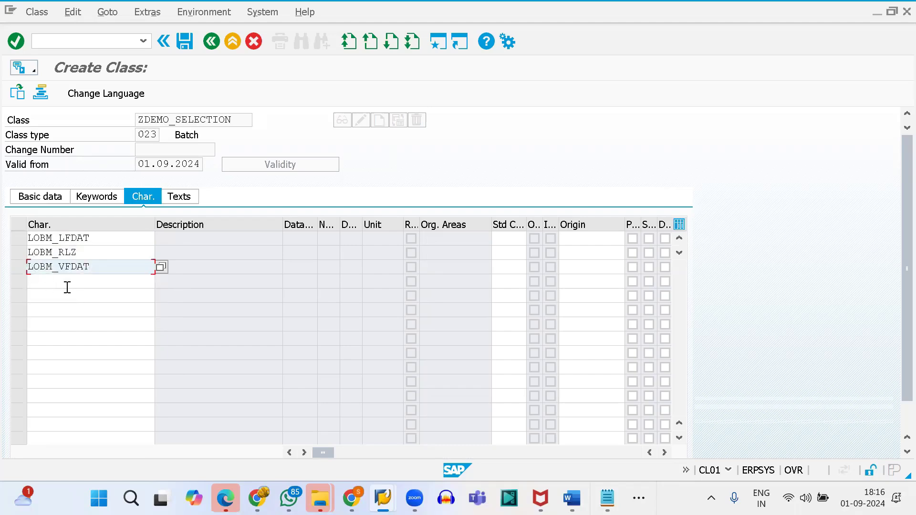
key(Return)
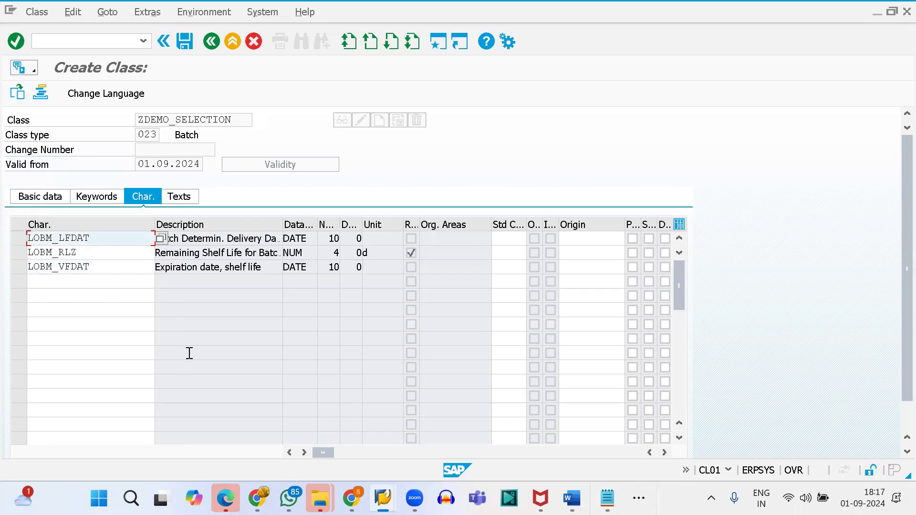
click(185, 41)
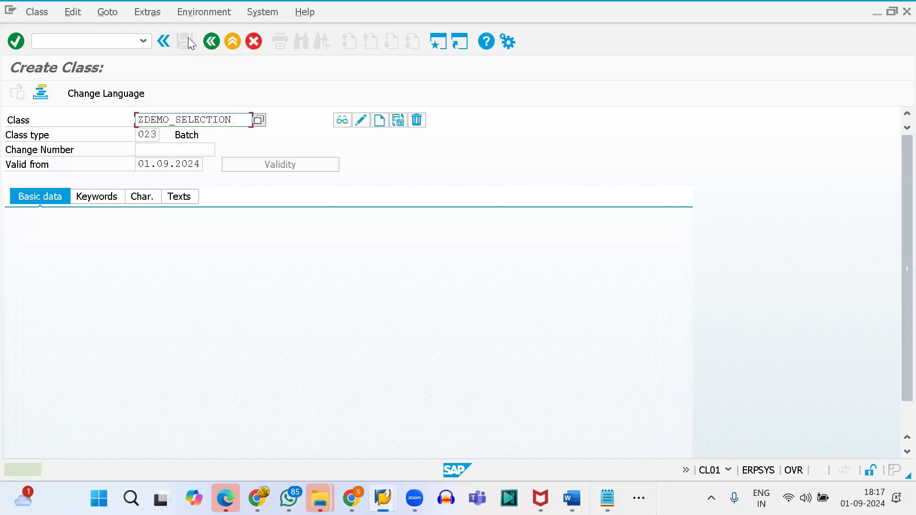
Step: Copy the class name, switch to Notepad and add the line "Selection class: ZDEMO_SELECTION" below the material entry
drag(235, 119, 141, 123)
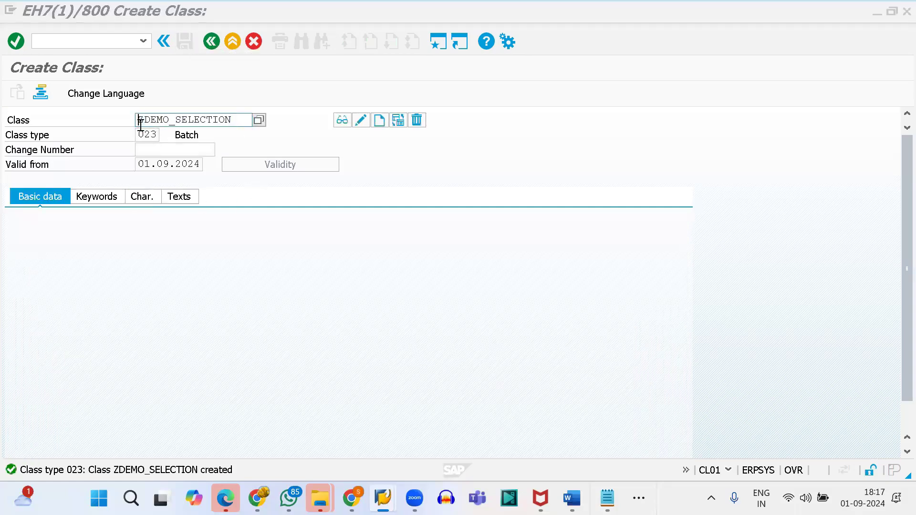
key(alt+Tab)
text(S)
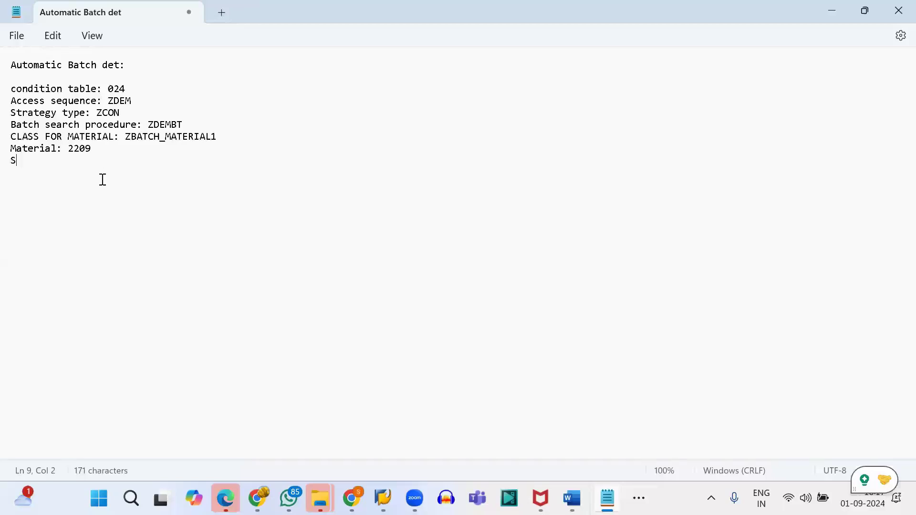
key(BackSpace)
text(Select)
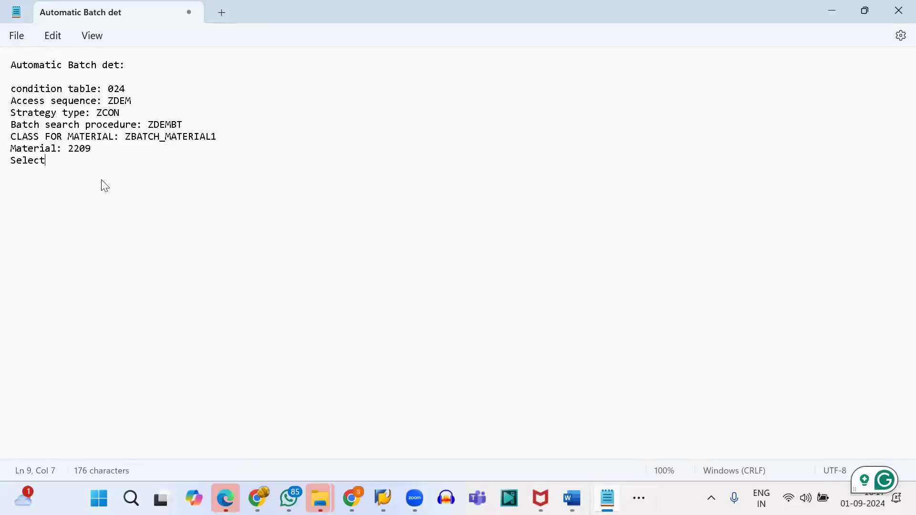
text(ion class: ZDEMO_SELECTION)
key(Return)
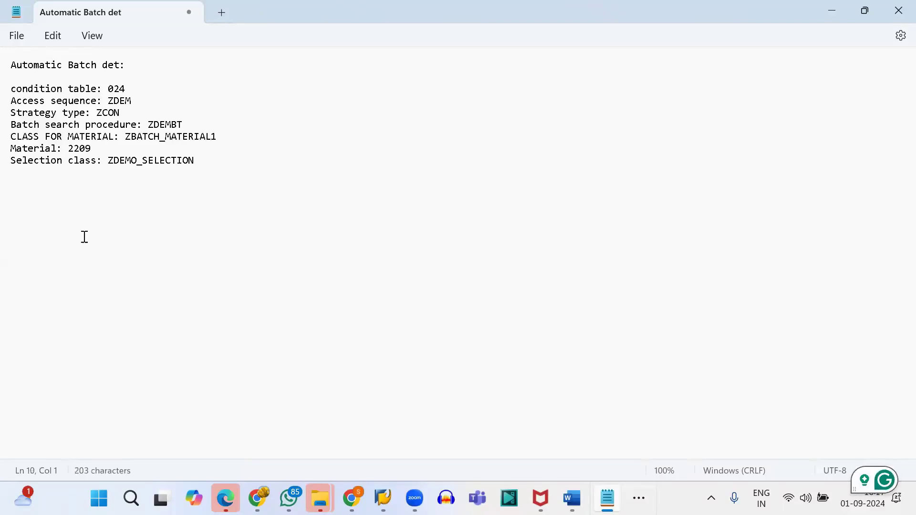
Step: Add the line "Sort sequence: CU70" directly below the selection class entry in the notes
click(55, 208)
key(BackSpace)
key(BackSpace)
text(Sort sequence:)
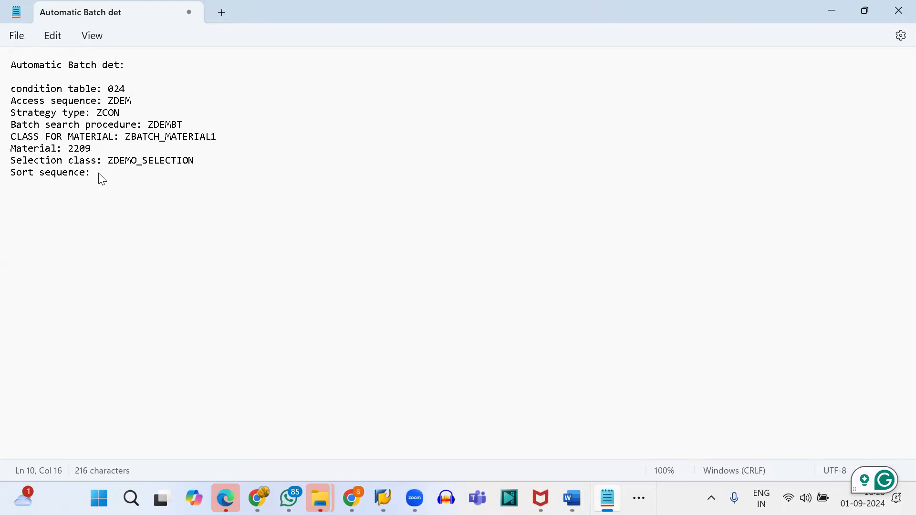
text(CU70)
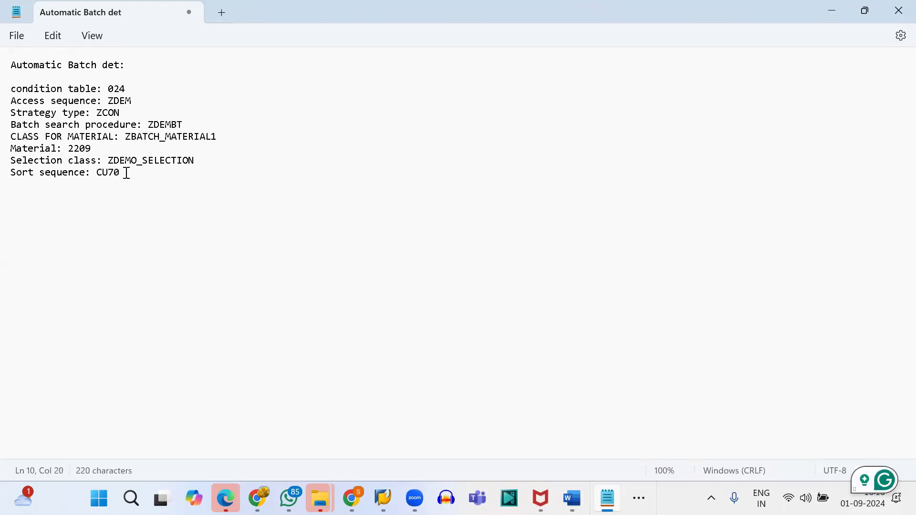
Step: Switch to SAP, start transaction CU70 and begin creating sort sequence ZDEMOFEFO
key(alt+Tab)
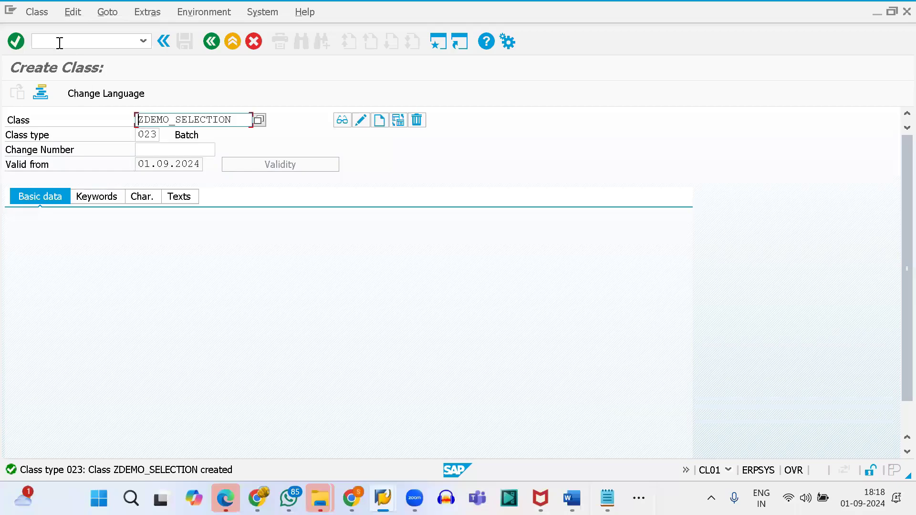
click(60, 43)
text(/NCU)
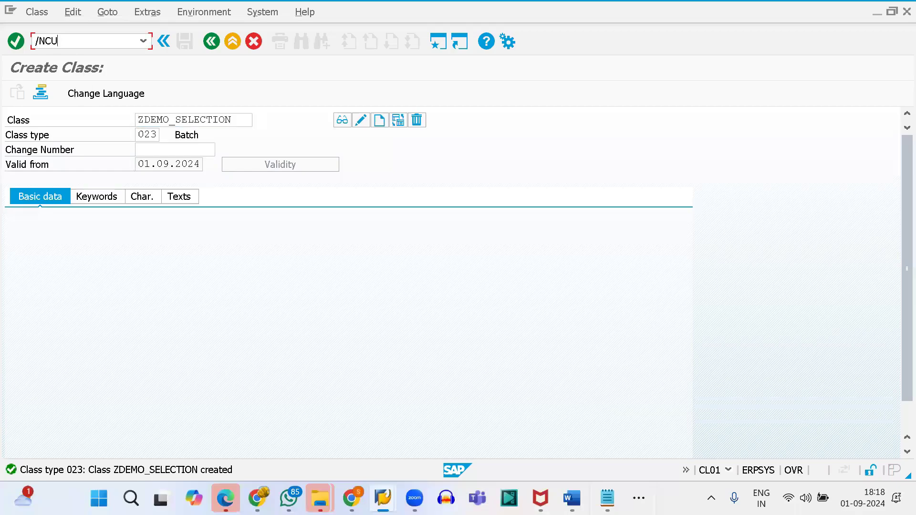
text(70)
key(Return)
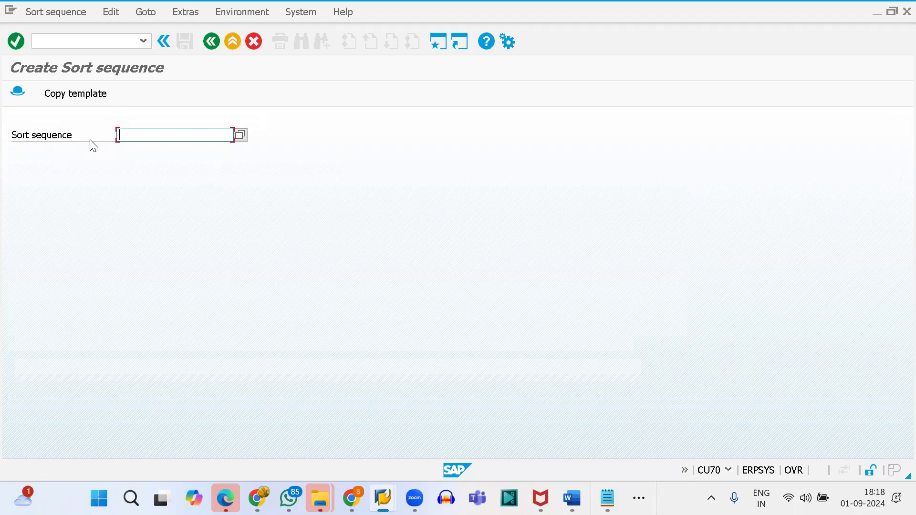
text(ZDEMOFEFO)
click(152, 134)
key(Return)
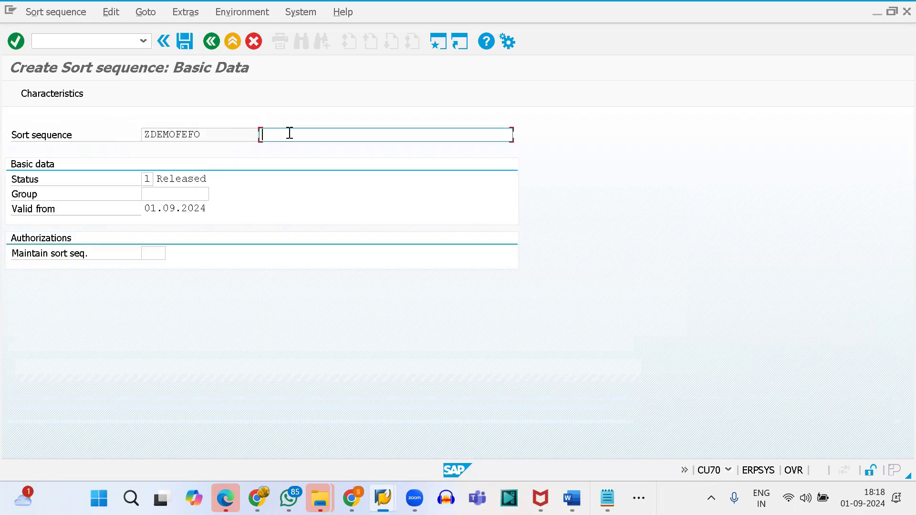
Step: Enter First-Exp-First-Out as the description of the new sort sequence
text(f)
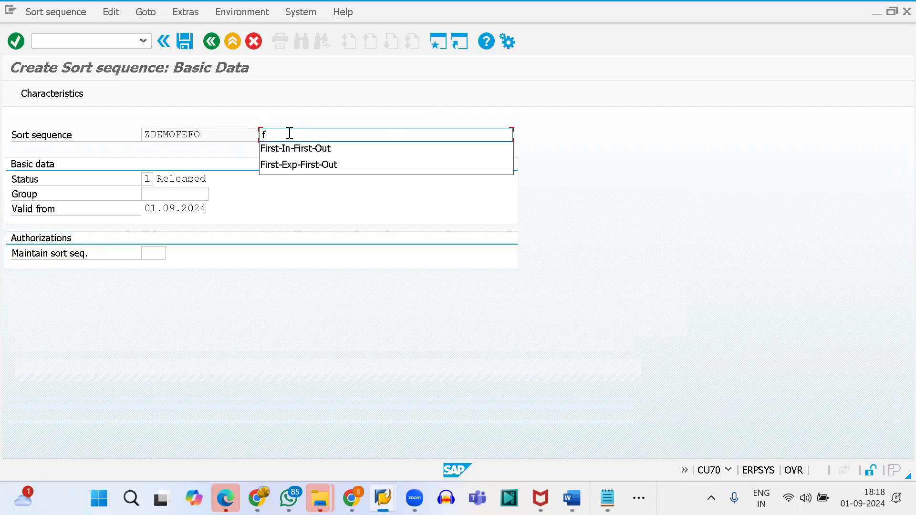
key(Down)
key(Down)
key(Return)
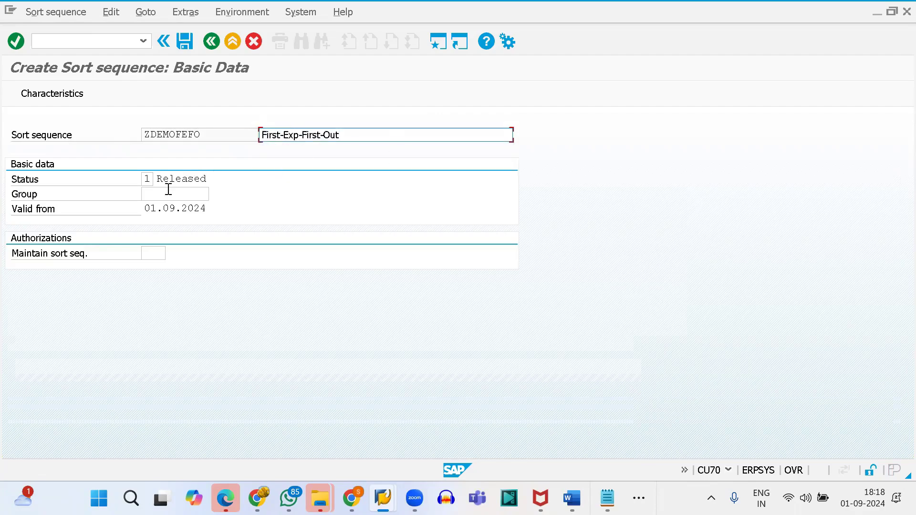
Step: Add the characteristic LOBM_VFDAT to the sort sequence with ascending order and save it
click(62, 94)
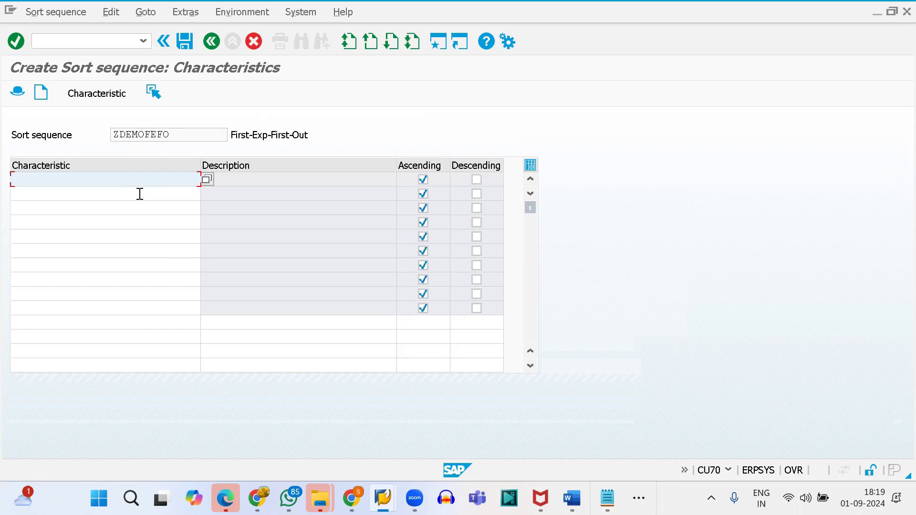
text(lobm)
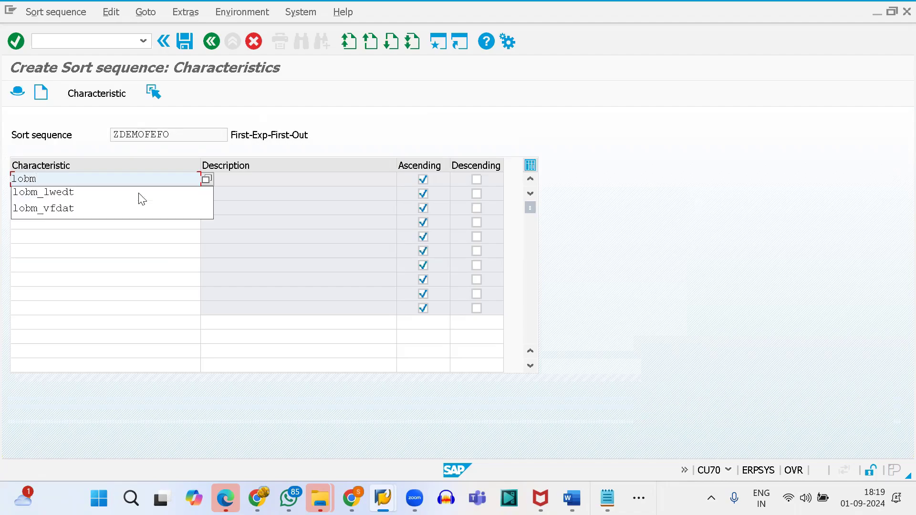
text(_vf)
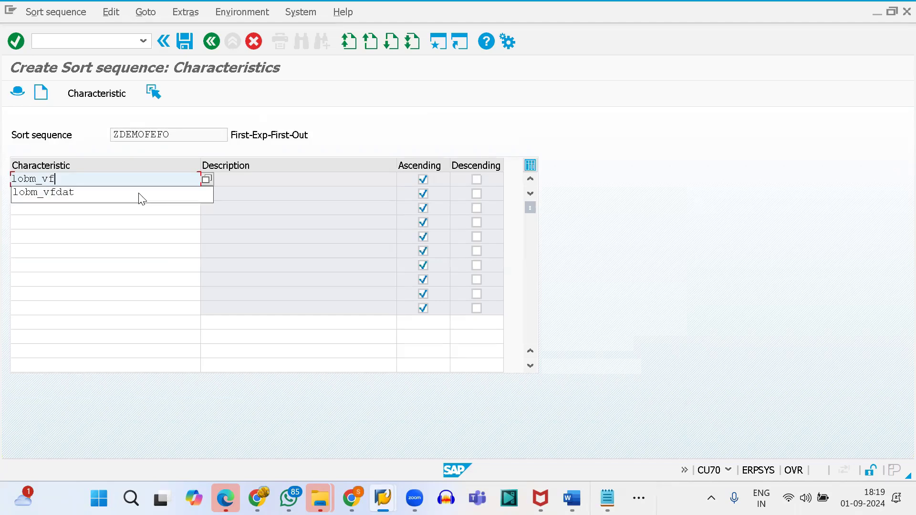
click(142, 198)
key(Return)
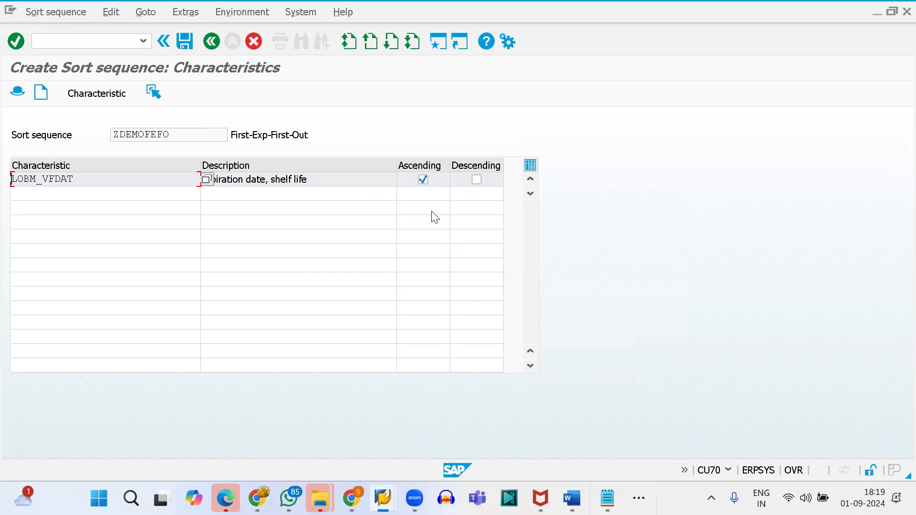
click(186, 40)
Step: Copy the sort sequence name, switch to Notepad and append ": ZDEMOFEFO" to the sort sequence line
drag(179, 136, 119, 139)
key(alt+Tab)
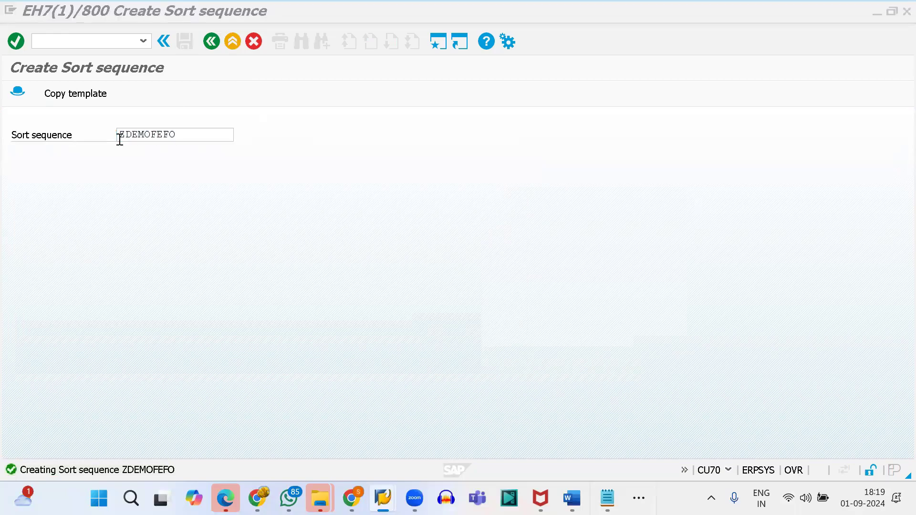
key(Return)
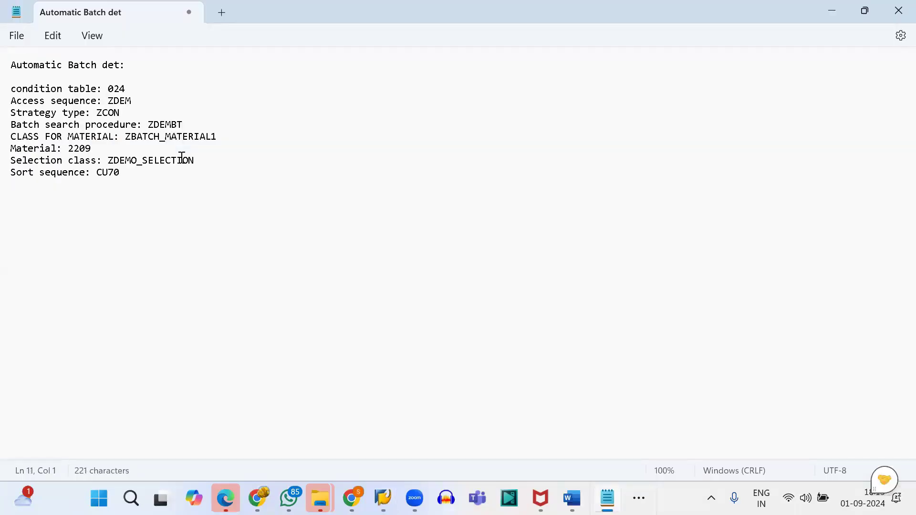
key(BackSpace)
text(:)
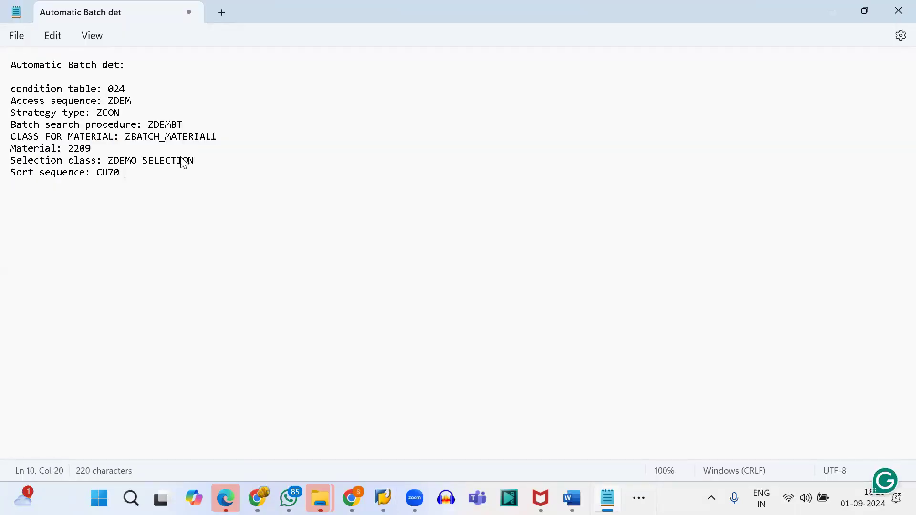
text( ZDEMOFEFO)
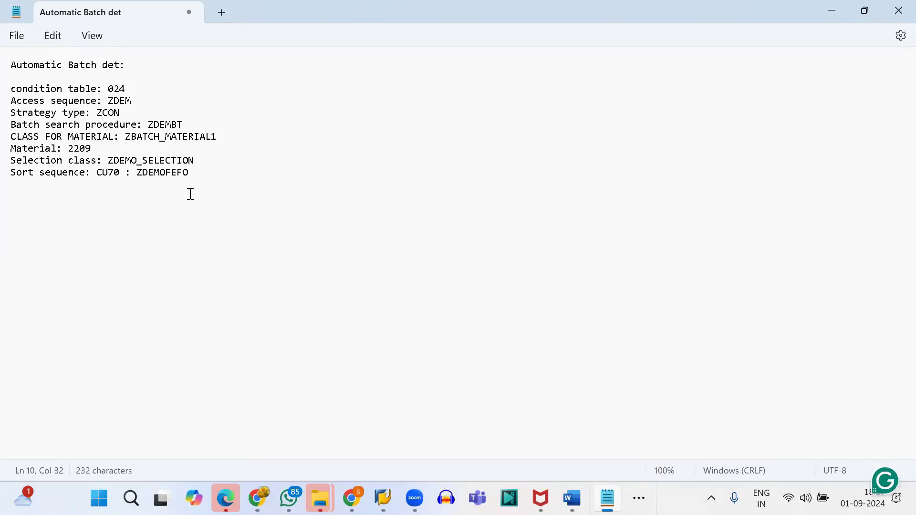
Step: Switch to SAP and start transaction MBC1 to create a batch search strategy
key(alt+Tab)
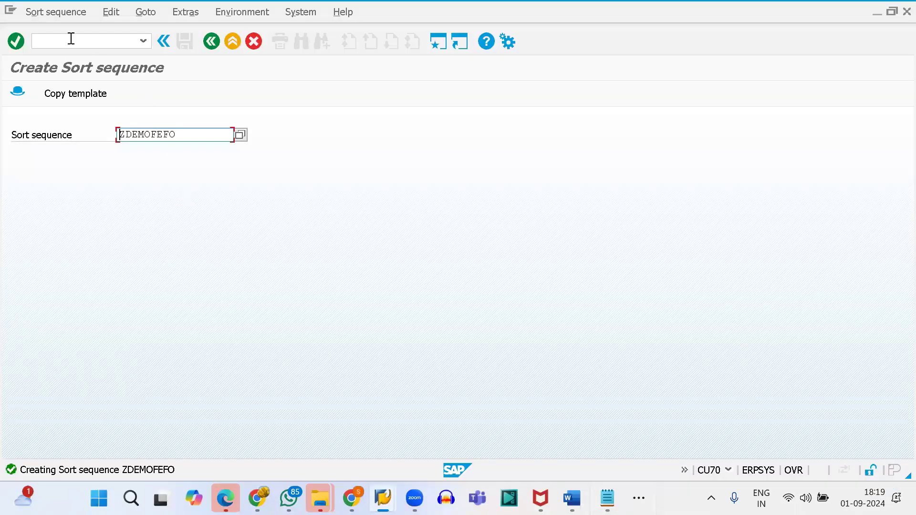
click(71, 39)
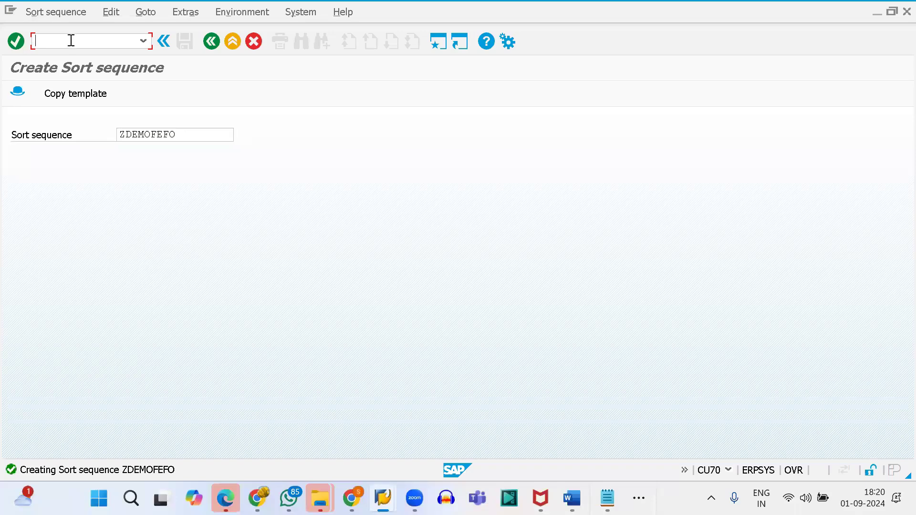
text(/nmbc1)
key(Return)
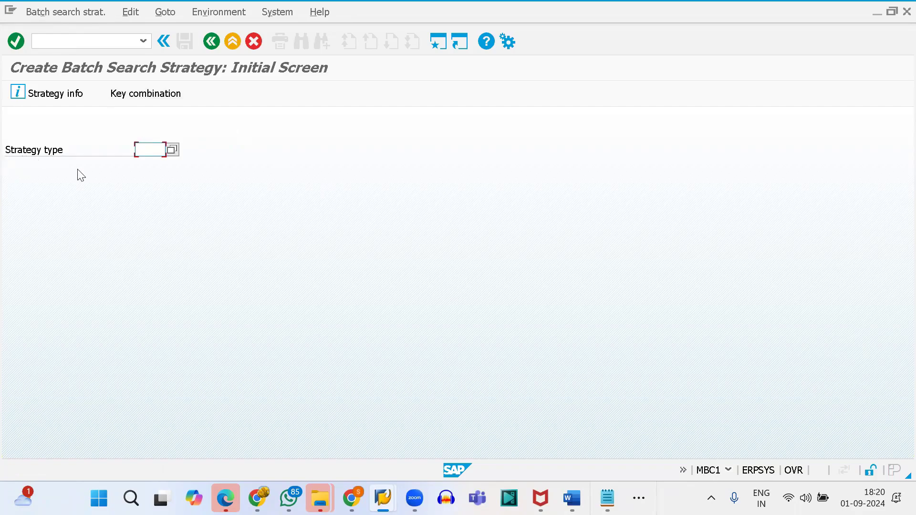
Step: Copy strategy type ZCON from the Notepad notes and open the batch search strategy's fast entry in SAP for it
key(alt+Tab)
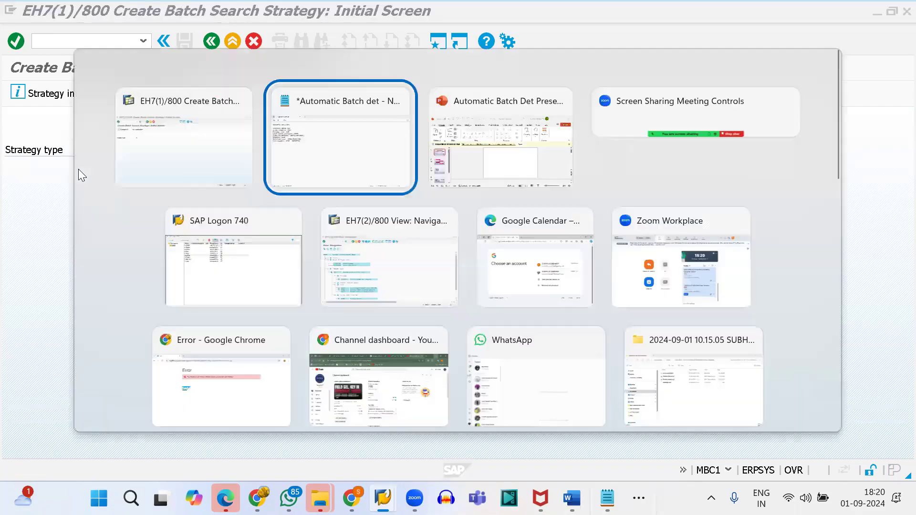
drag(121, 116, 92, 120)
key(ctrl+c)
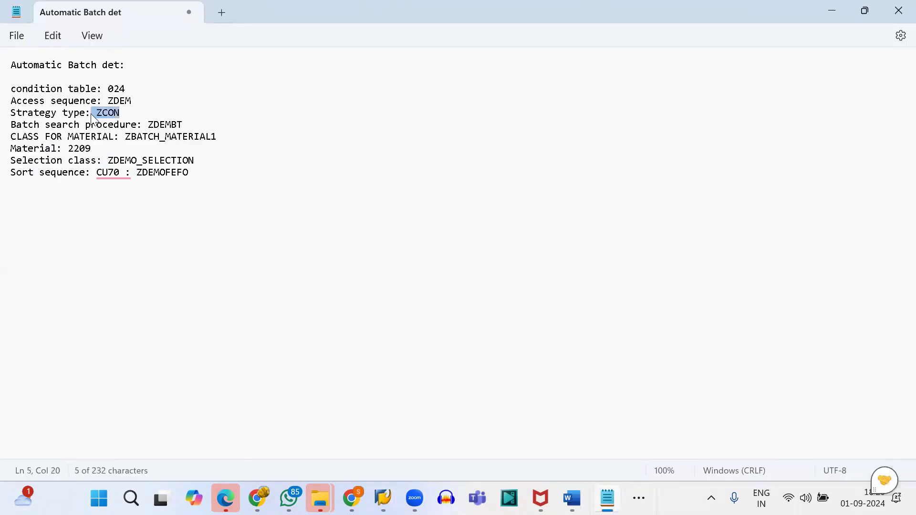
key(alt+Tab)
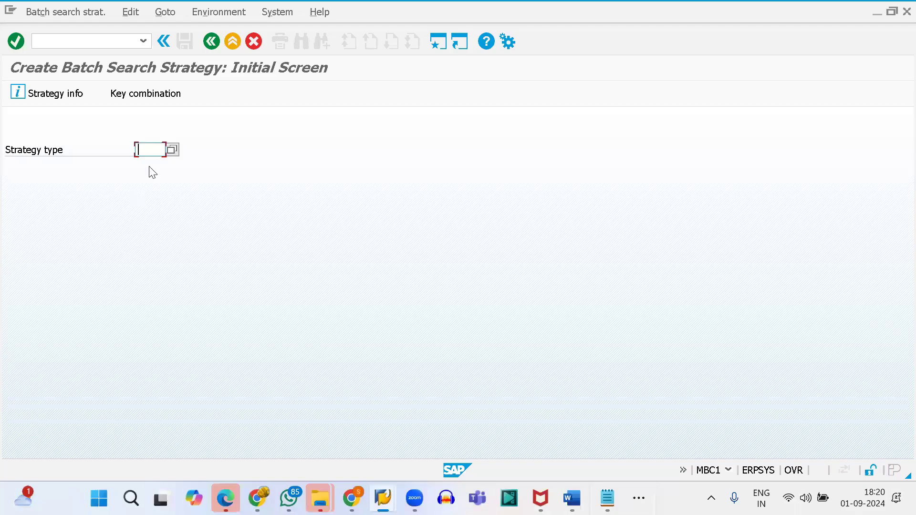
key(ctrl+v)
key(Return)
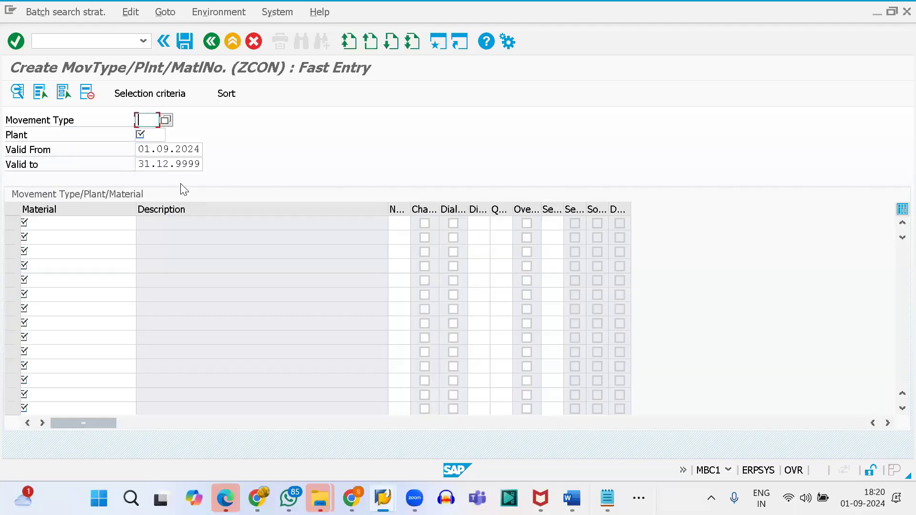
Step: Enter movement type 201, plant SUBJ and material 2209, looked up in the Notepad notes, in the strategy's fast entry
text(201)
click(151, 135)
text(SUBJ)
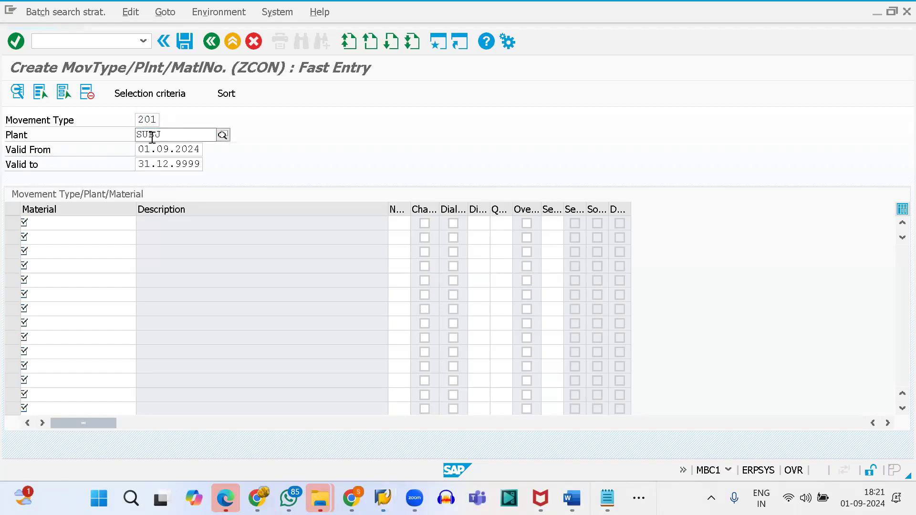
click(53, 226)
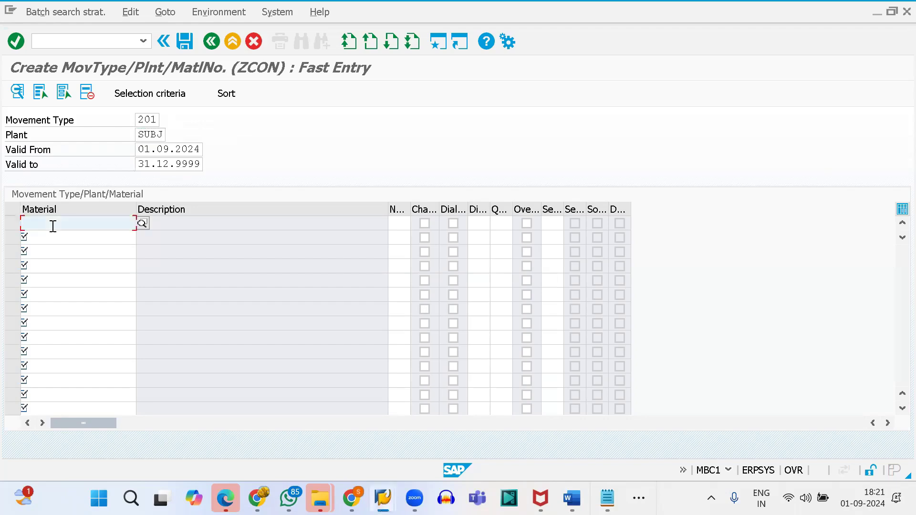
key(alt+Tab)
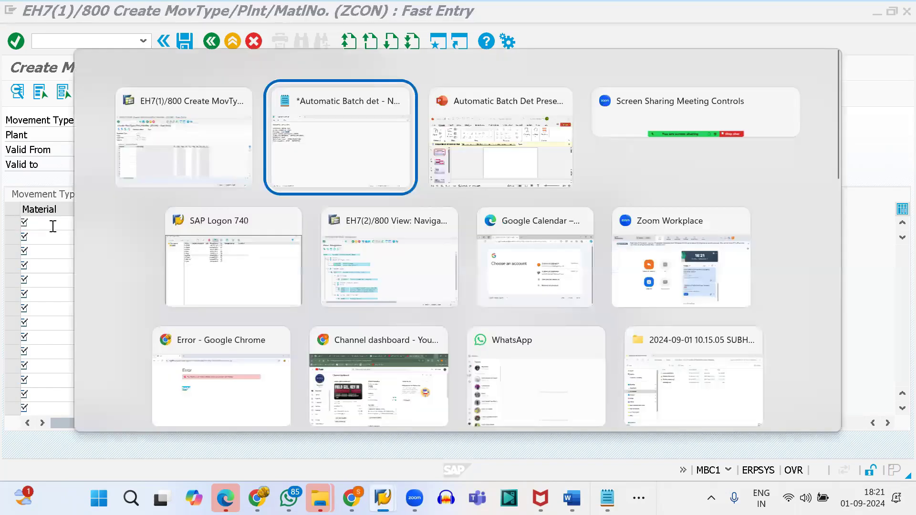
key(alt+Tab)
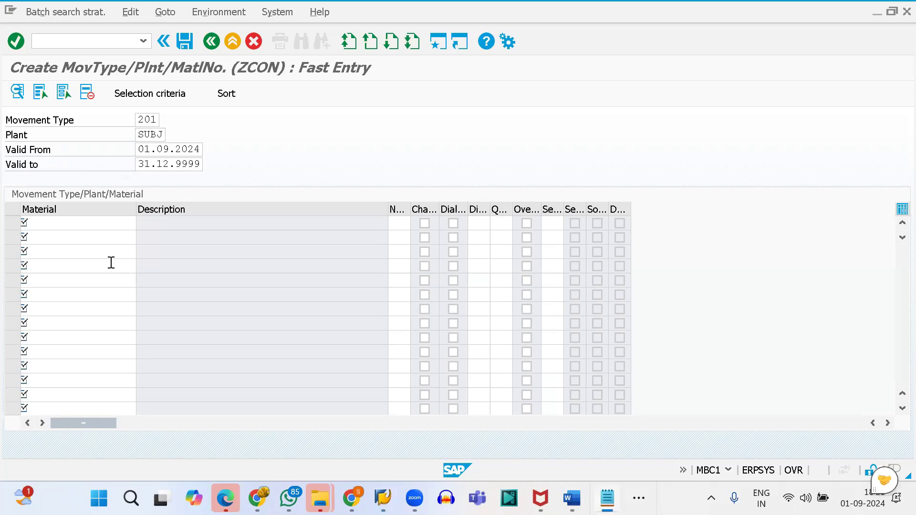
click(74, 224)
text(2209)
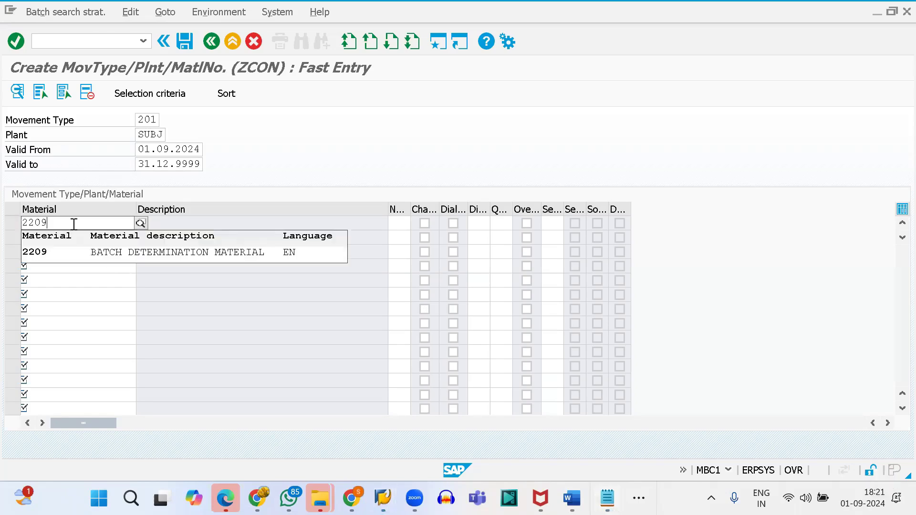
key(Return)
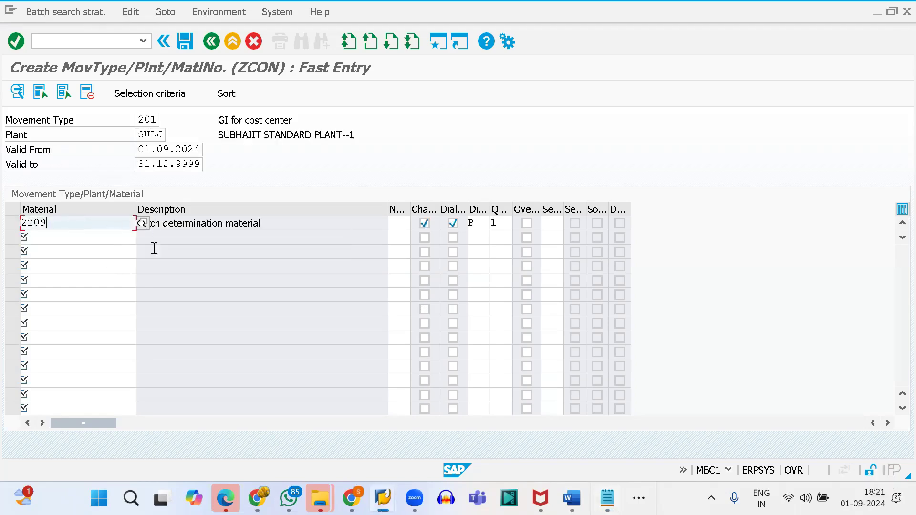
Step: Open the selection criteria for material 2209 and assign class ZDEMO_SELECTION, copied from the Notepad notes
click(13, 223)
click(148, 94)
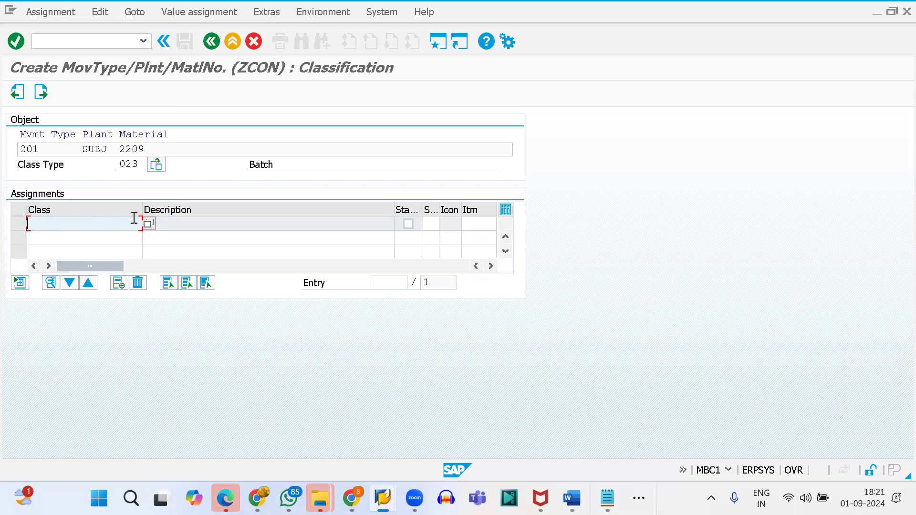
key(alt+Tab)
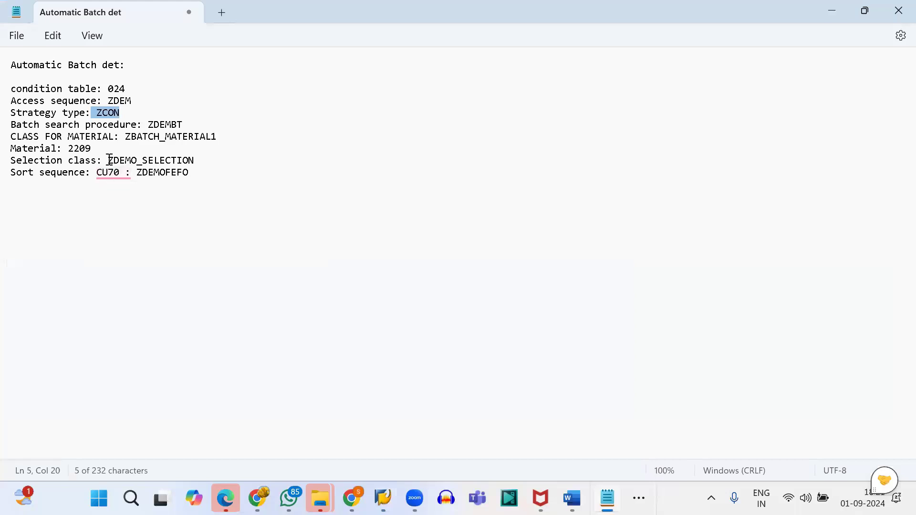
drag(108, 160, 192, 161)
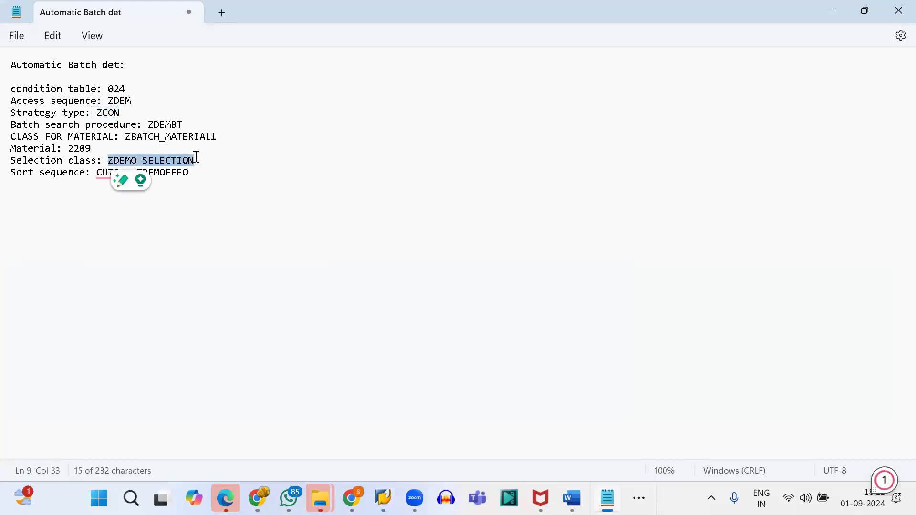
key(alt+Tab)
text(ZDEMO_SELECTION)
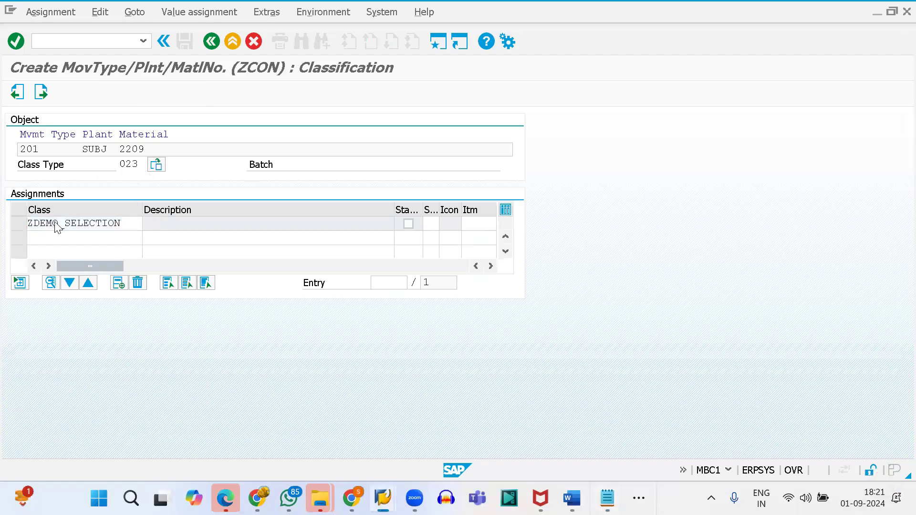
key(Return)
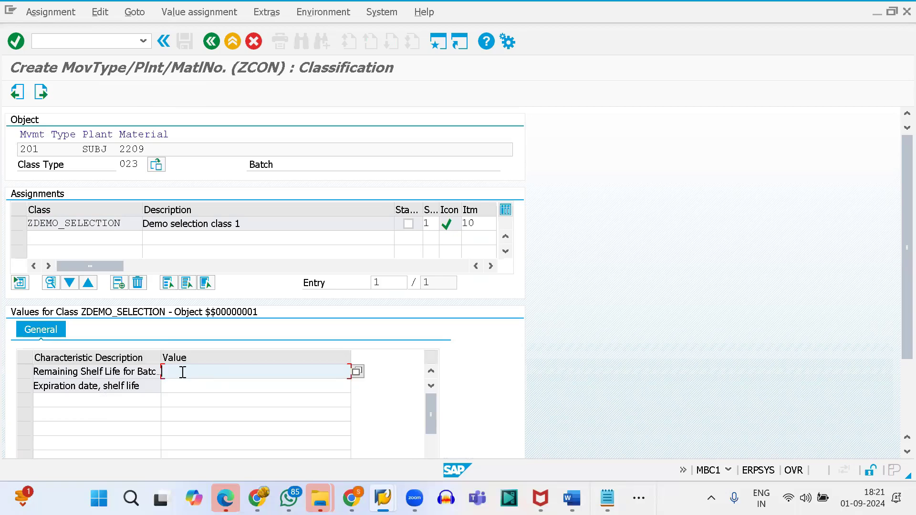
Step: Set the Remaining Shelf Life for Batch characteristic to >=5
text(=)
key(BackSpace)
text(.=)
key(BackSpace)
key(BackSpace)
text(>=)
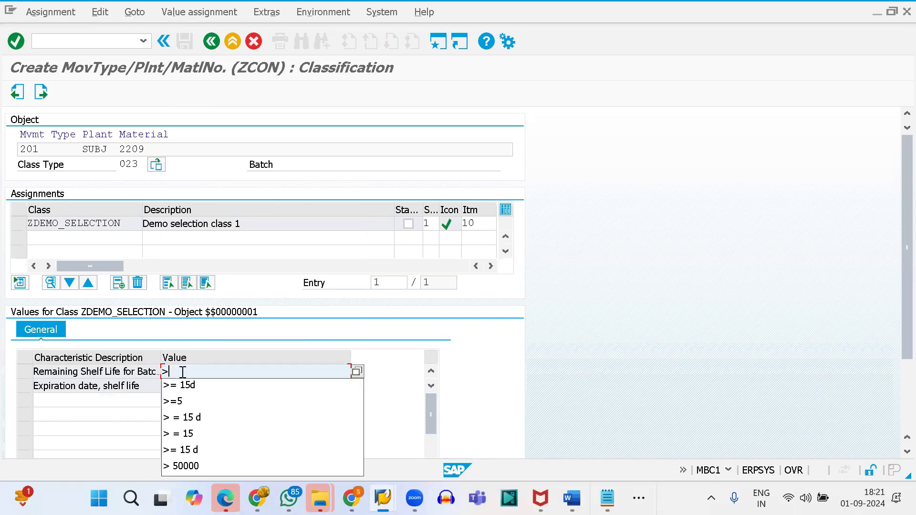
click(192, 402)
key(Return)
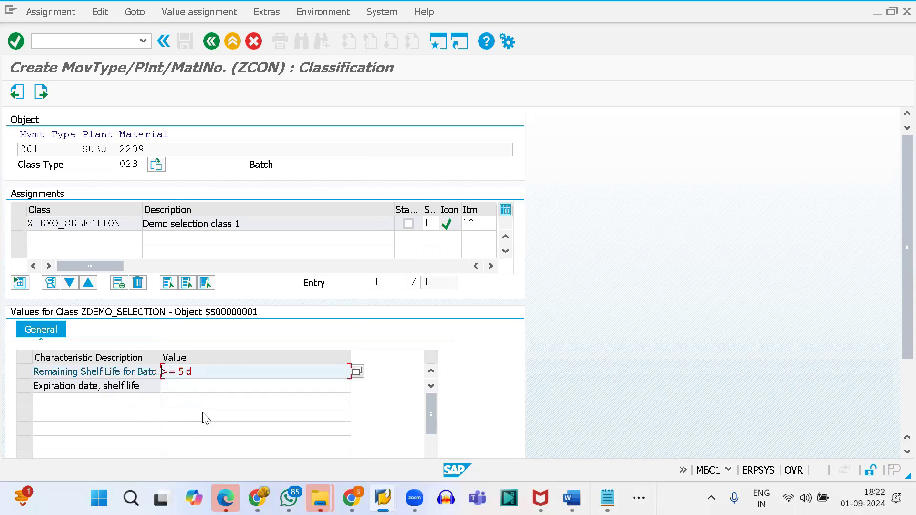
Step: Change the remaining shelf life value to >= 10 d and return to the fast entry
double_click(180, 371)
text(10)
key(BackSpace)
text(d)
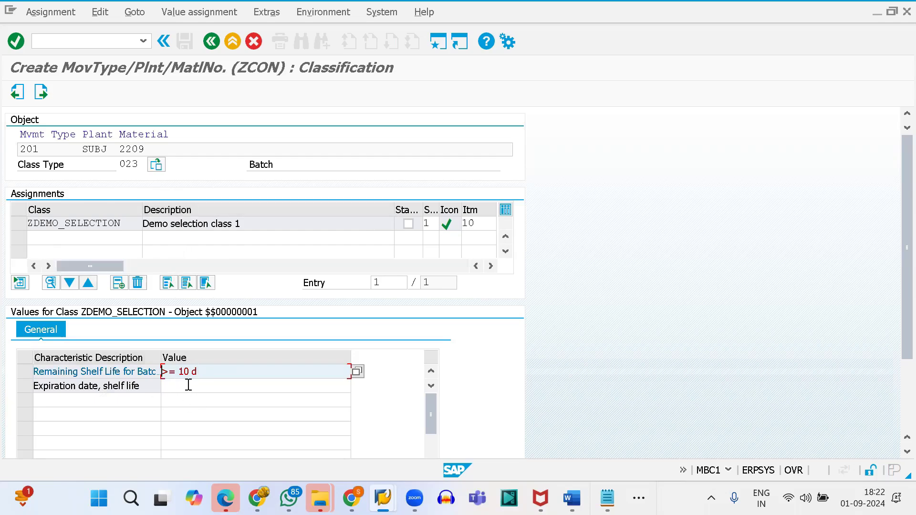
click(41, 92)
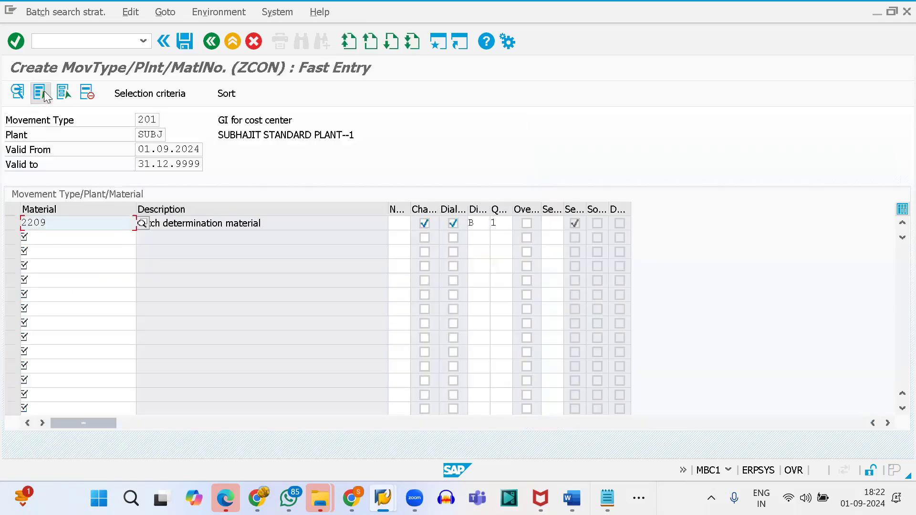
Step: Open the sort rule for the material 2209 entry
click(227, 94)
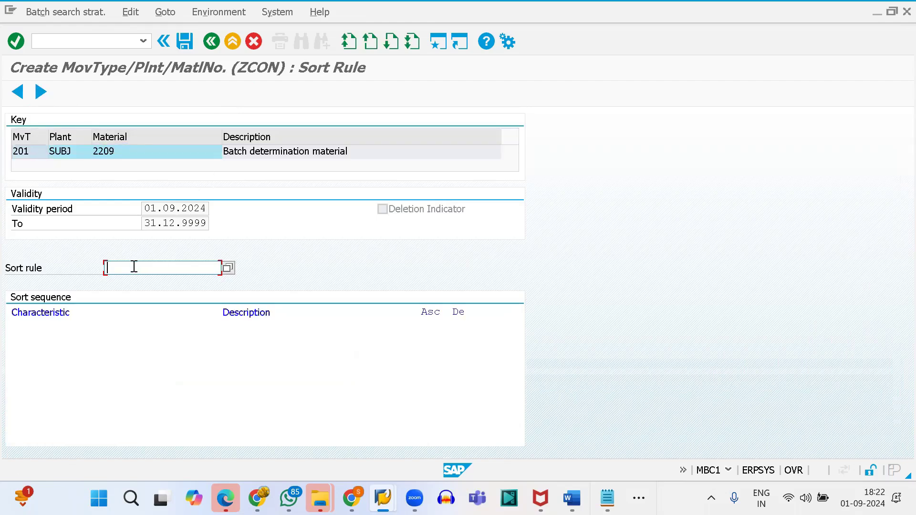
Step: Assign sort rule ZDEMOFEFO, copied from the notes file, to material 2209's batch search strategy and save the condition record
key(alt+Tab)
double_click(139, 174)
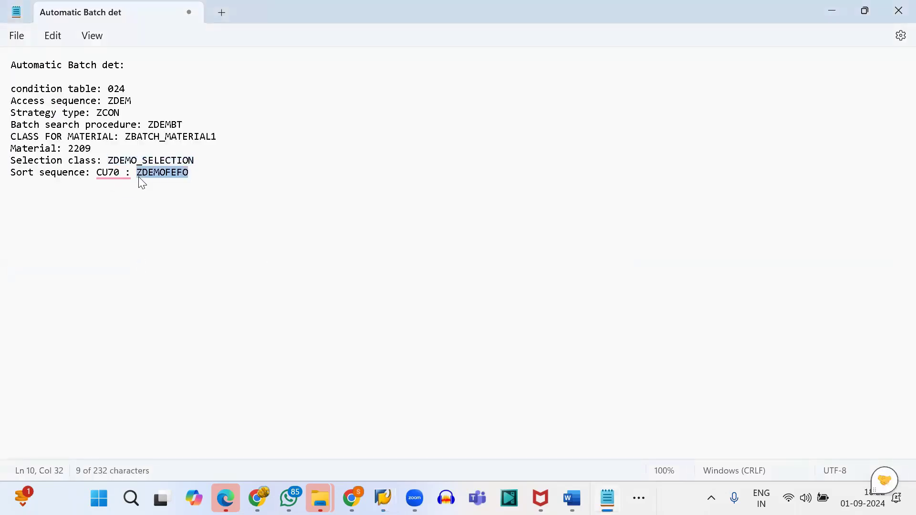
key(alt+Tab)
text(ZDEMOFEFO)
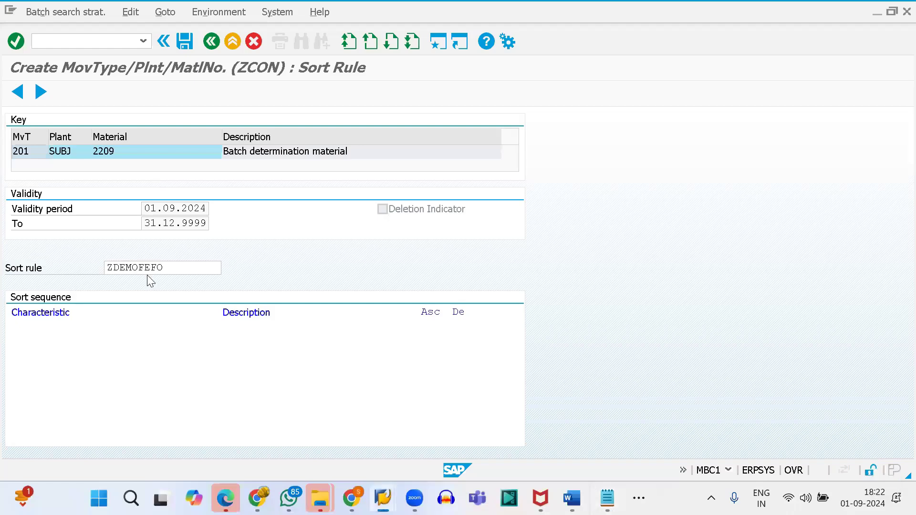
key(Return)
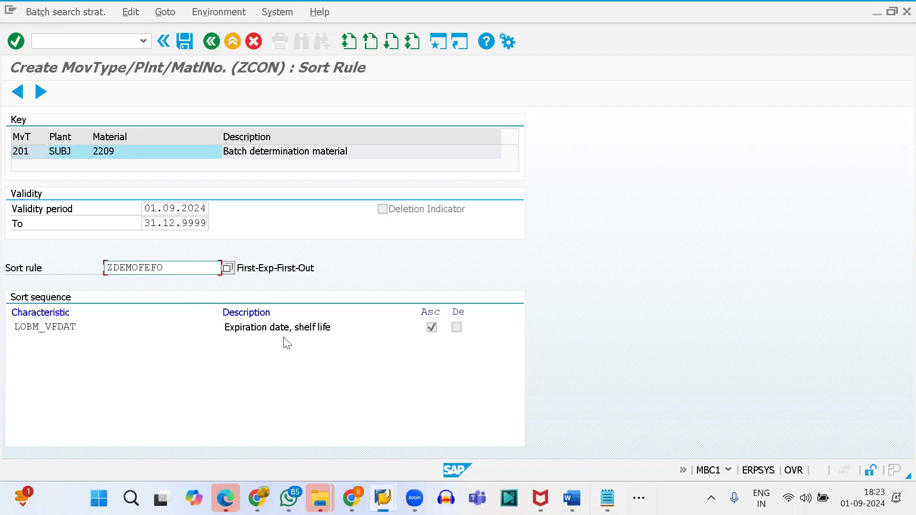
click(184, 41)
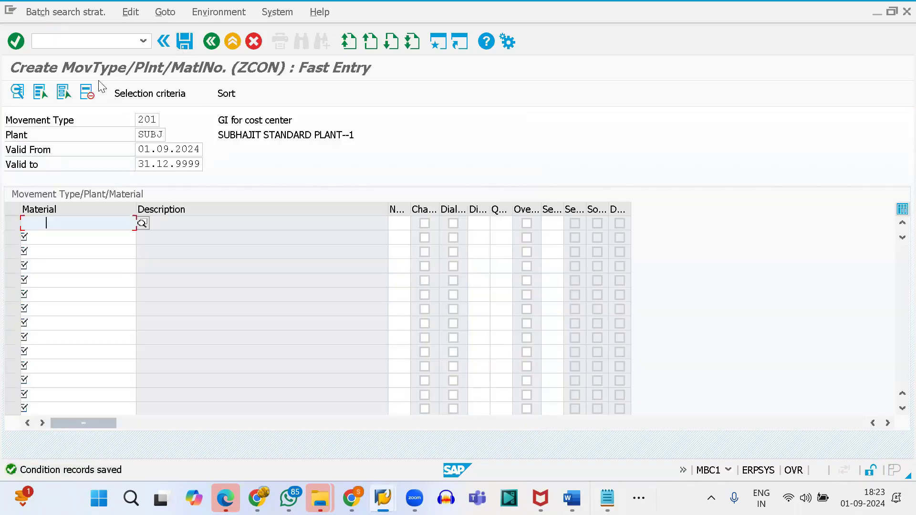
Step: Go to transaction MIGO and set it to Goods Receipt with reference type Other
click(61, 43)
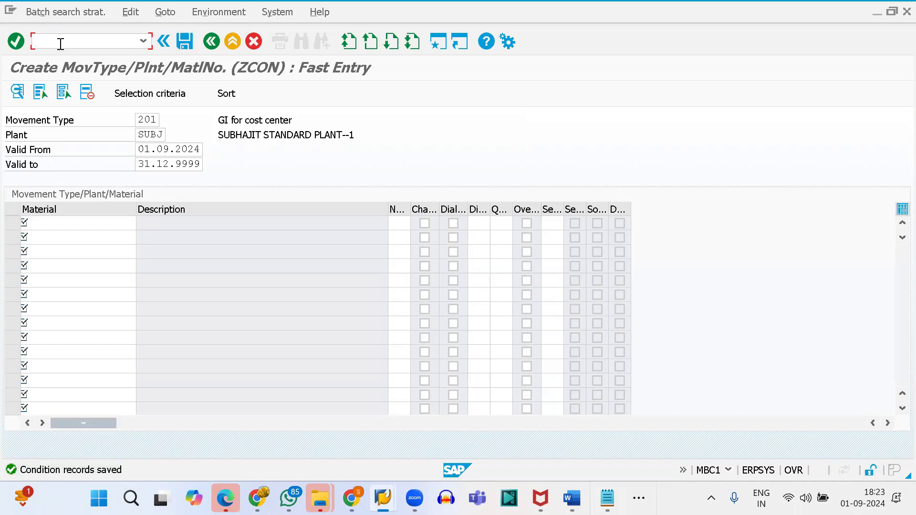
text(/NMIGO)
key(Return)
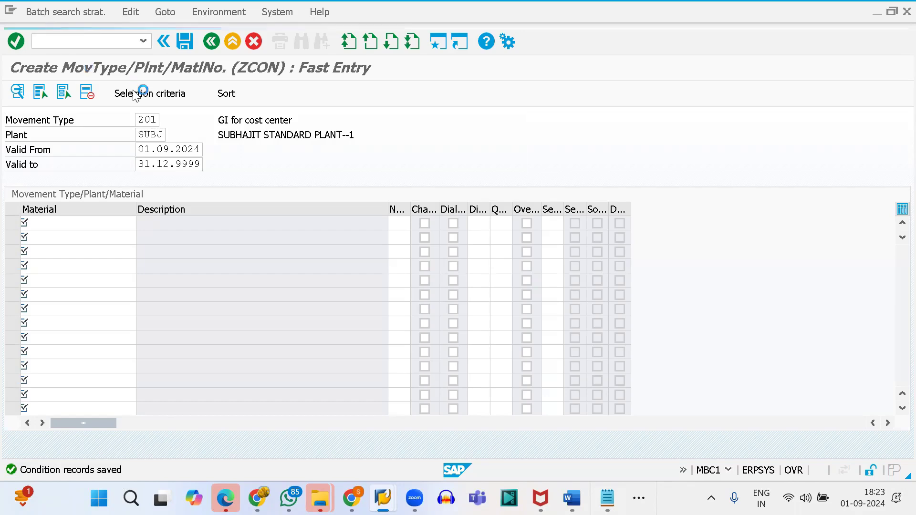
click(115, 120)
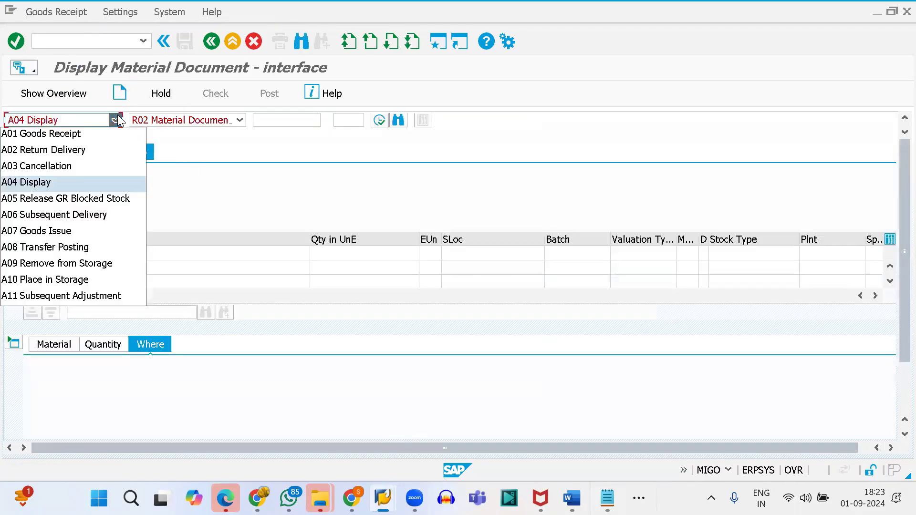
click(66, 133)
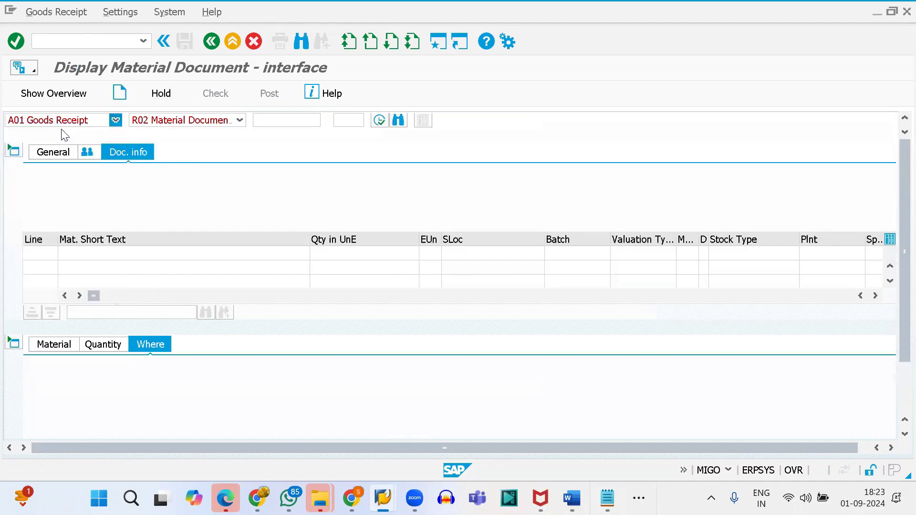
click(240, 120)
click(155, 263)
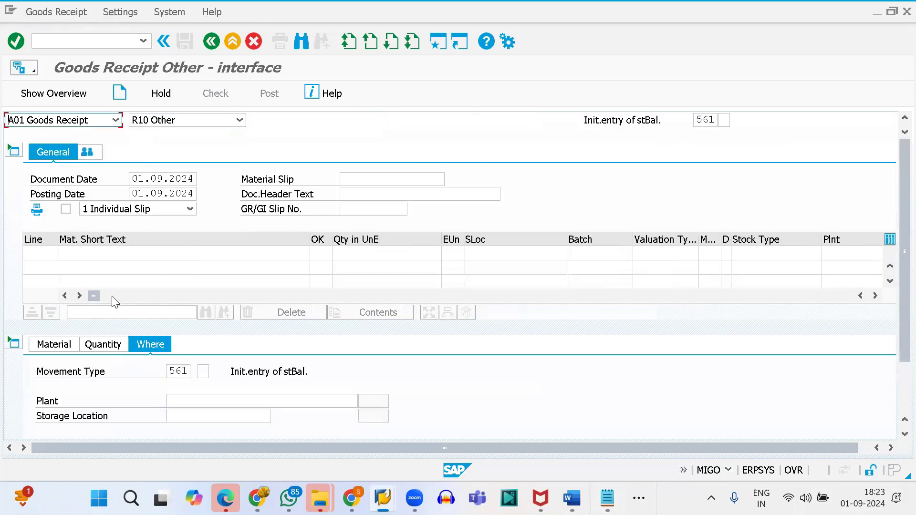
Step: Enter material 2209 with a quantity of 10 for the goods receipt item
click(55, 344)
click(196, 372)
text(2209)
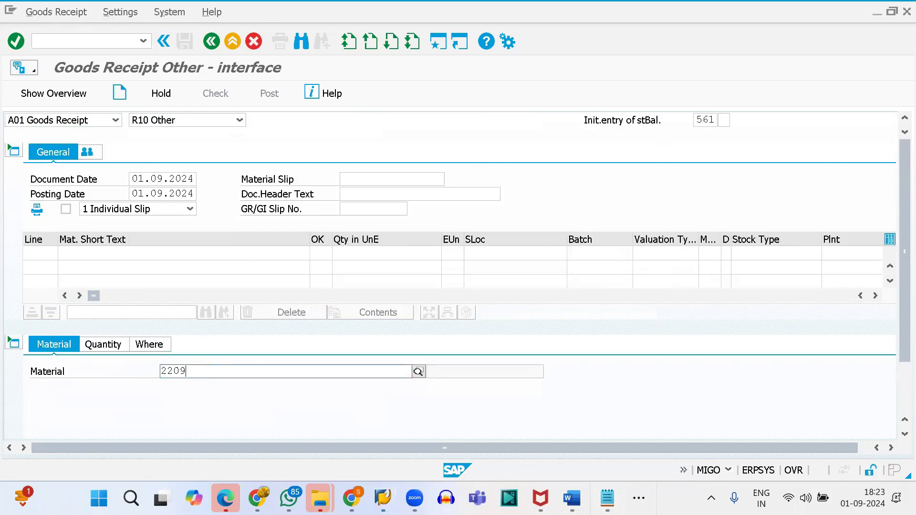
key(Return)
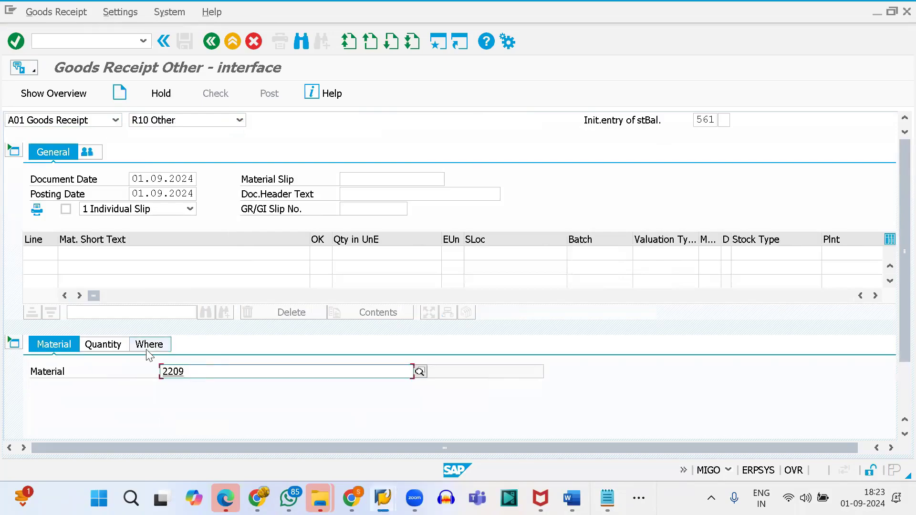
drag(134, 194, 195, 193)
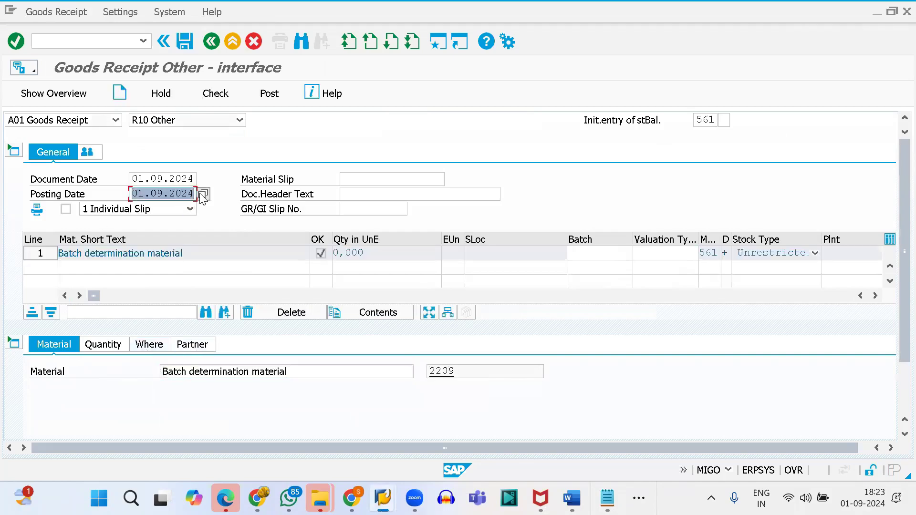
click(108, 345)
click(185, 373)
text(10)
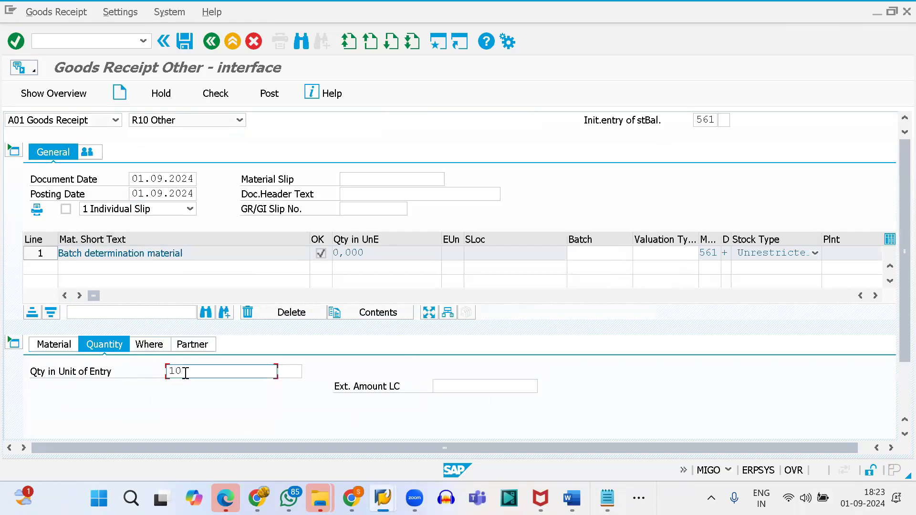
Step: Set the item's plant to SUBJ and its storage location to SRAW
click(149, 344)
click(177, 402)
text(SU)
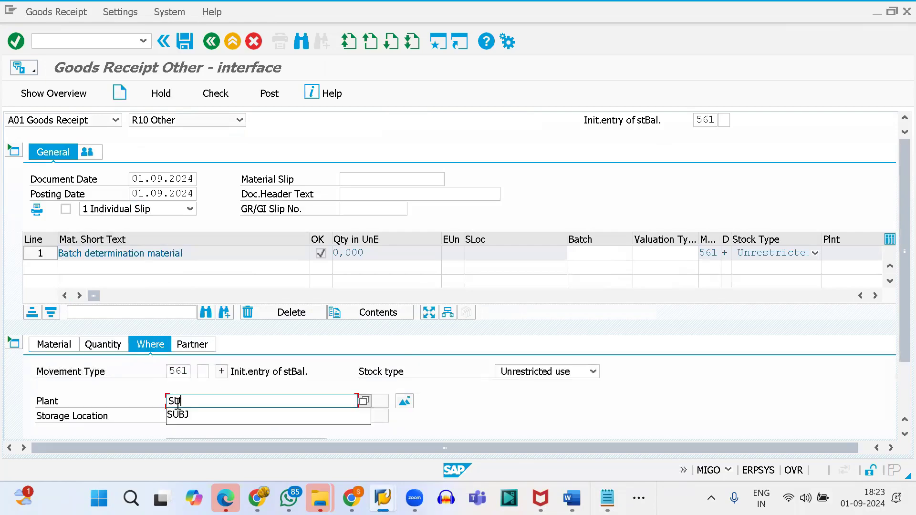
text(BJ)
key(Tab)
text(SRAW)
key(Return)
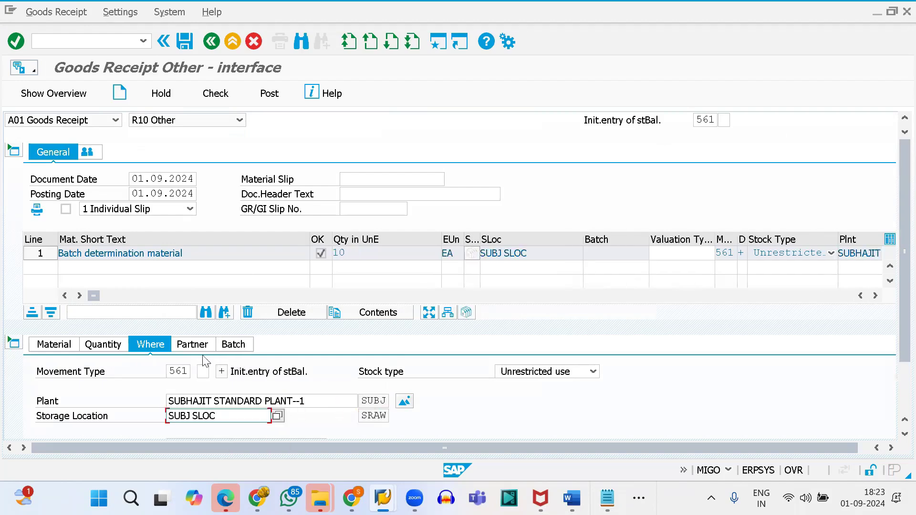
Step: Display the item's batch data, check the document without a manufacture date, and close the log
click(236, 345)
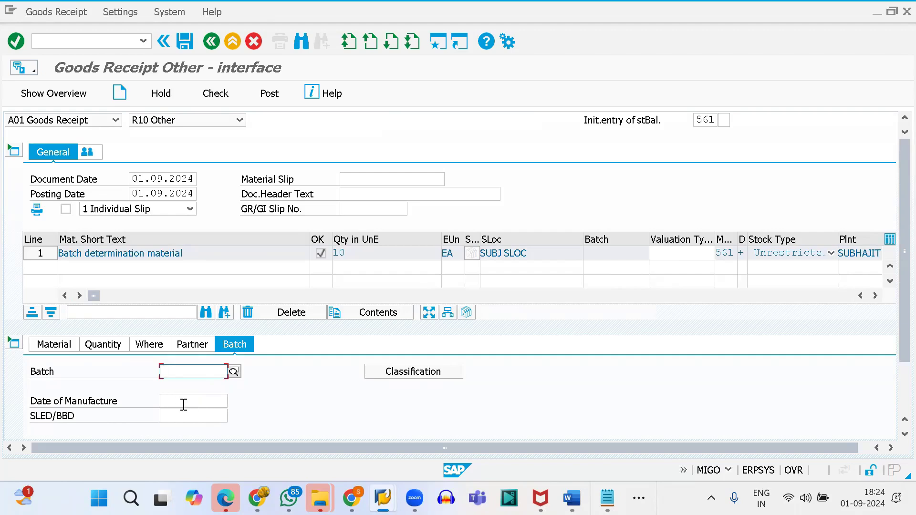
click(217, 95)
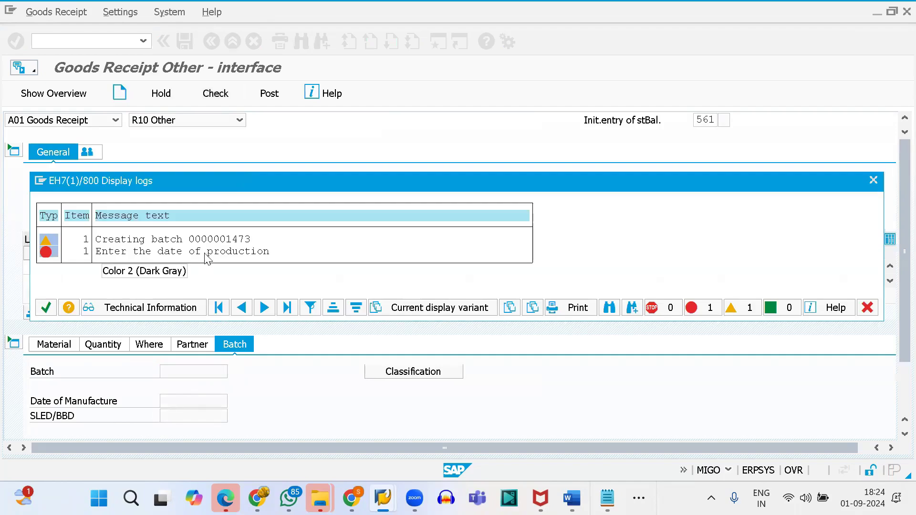
click(47, 309)
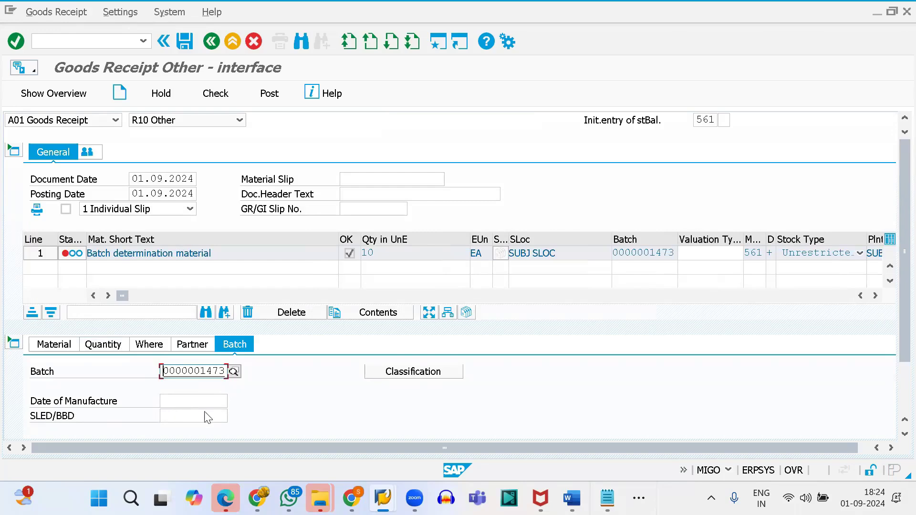
Step: Set the batch's date of manufacture to 15.08.2024 and check the document
click(176, 401)
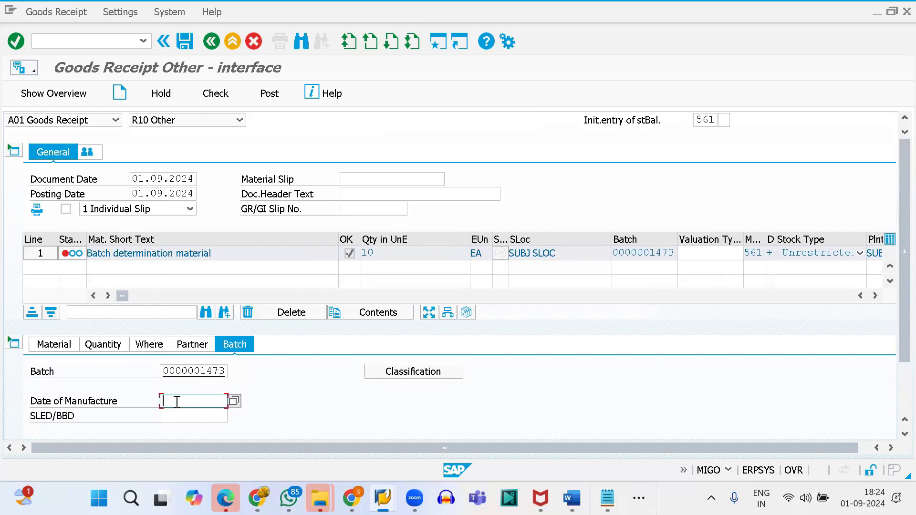
text(20)
key(BackSpace)
text(2)
key(BackSpace)
key(BackSpace)
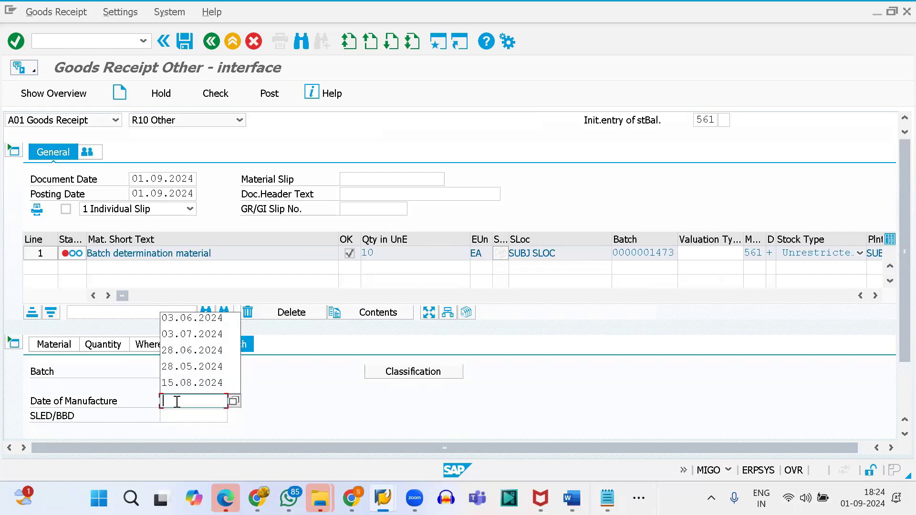
text(15)
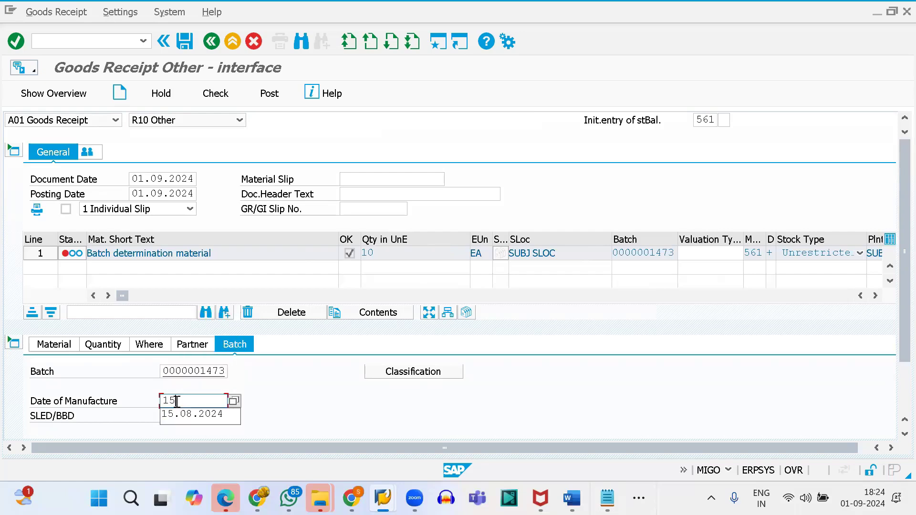
text(.08.2024)
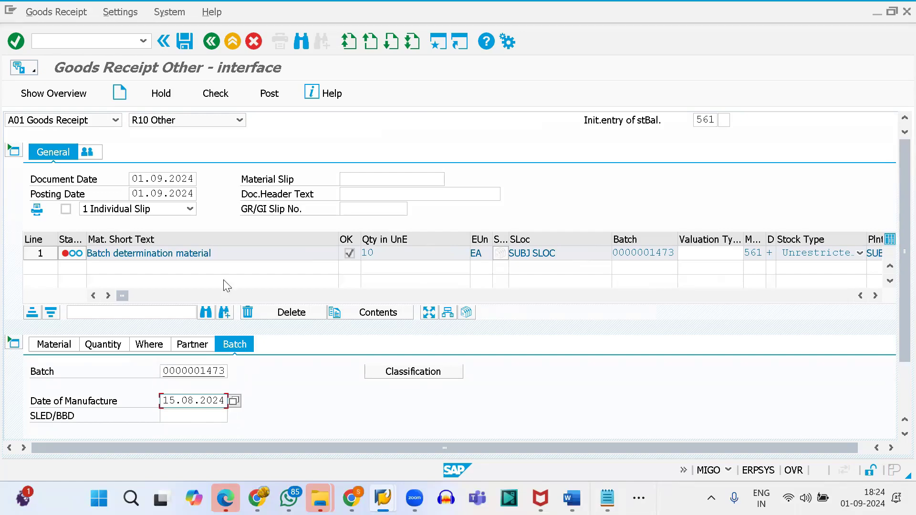
click(214, 94)
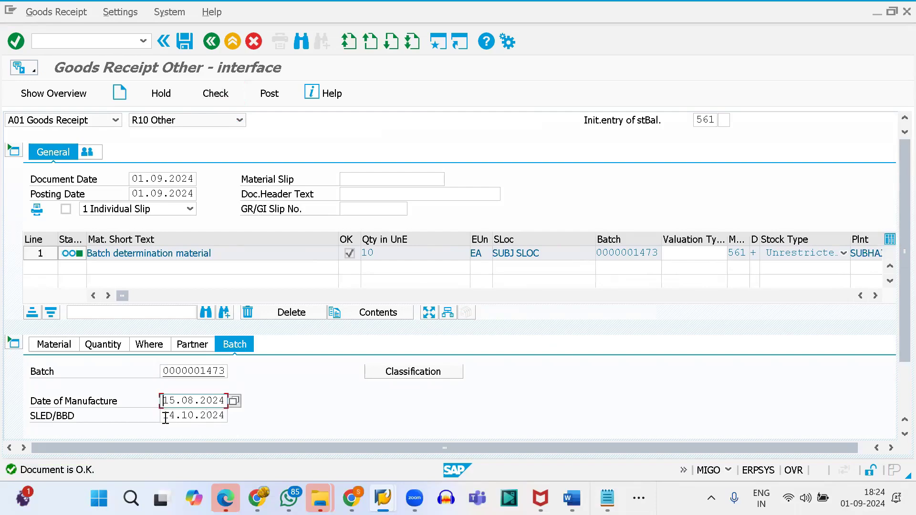
Step: Review the batch's shelf life expiration date, recheck the document and post the goods receipt
drag(164, 416, 223, 424)
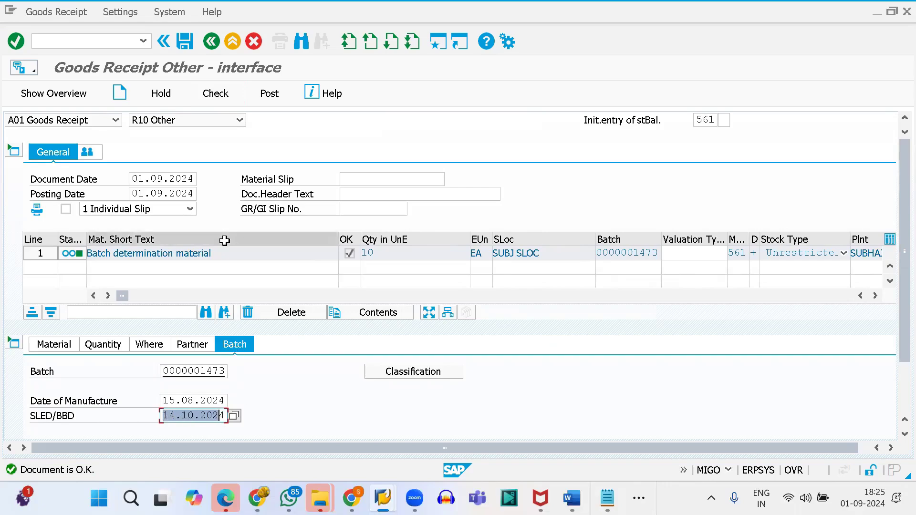
click(216, 94)
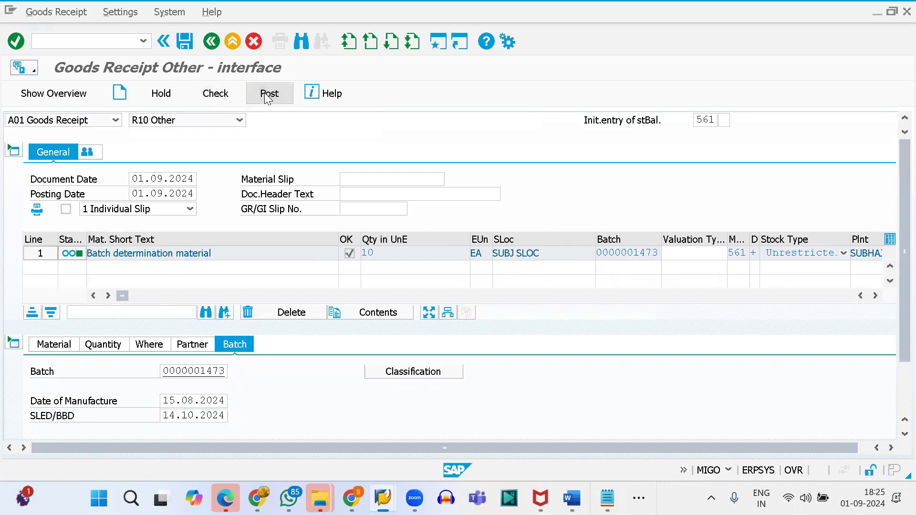
click(268, 94)
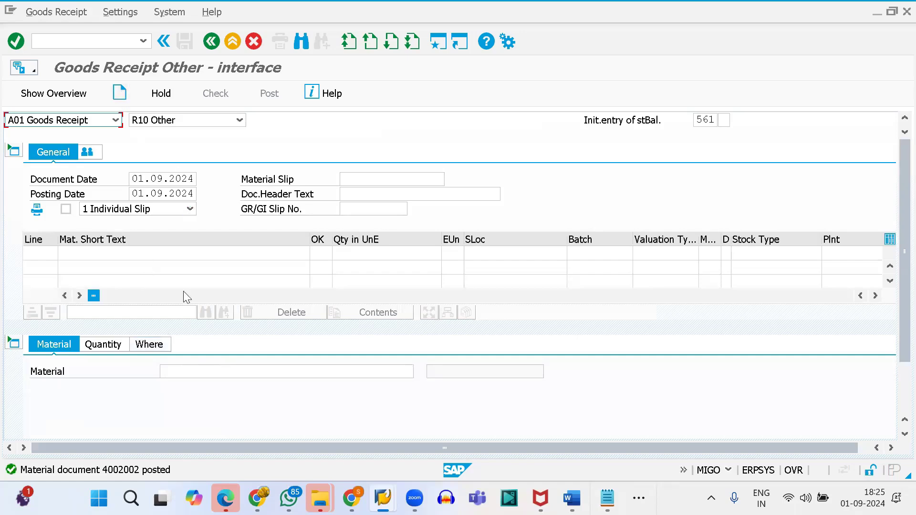
Step: Start a second goods receipt item for material 2209 with a quantity of 20
click(180, 371)
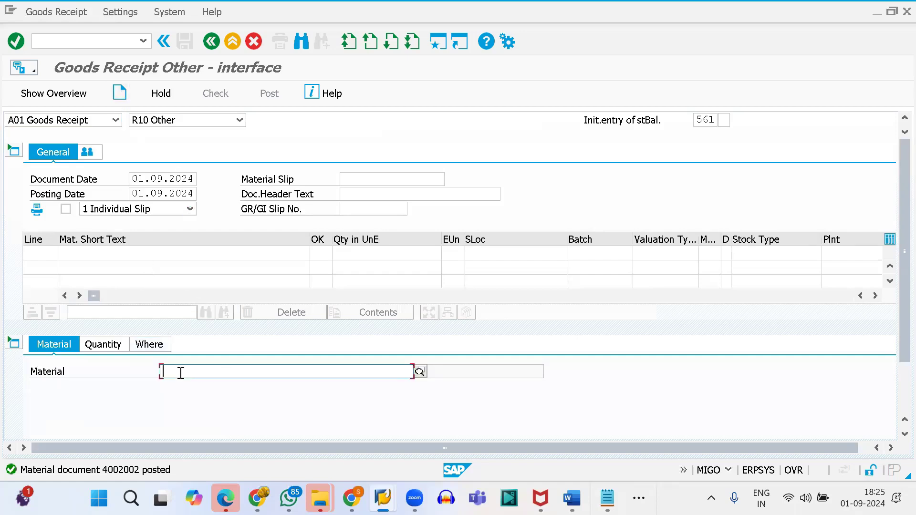
text(20)
key(BackSpace)
text(209)
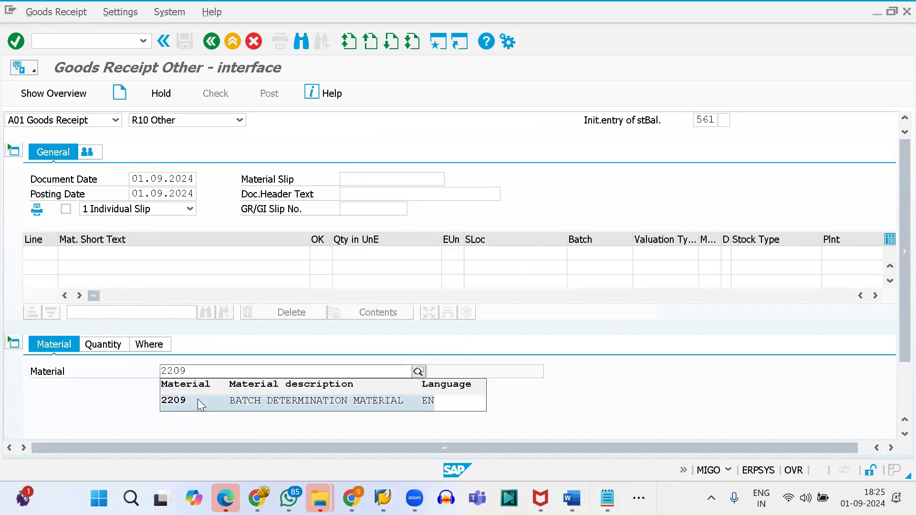
click(198, 398)
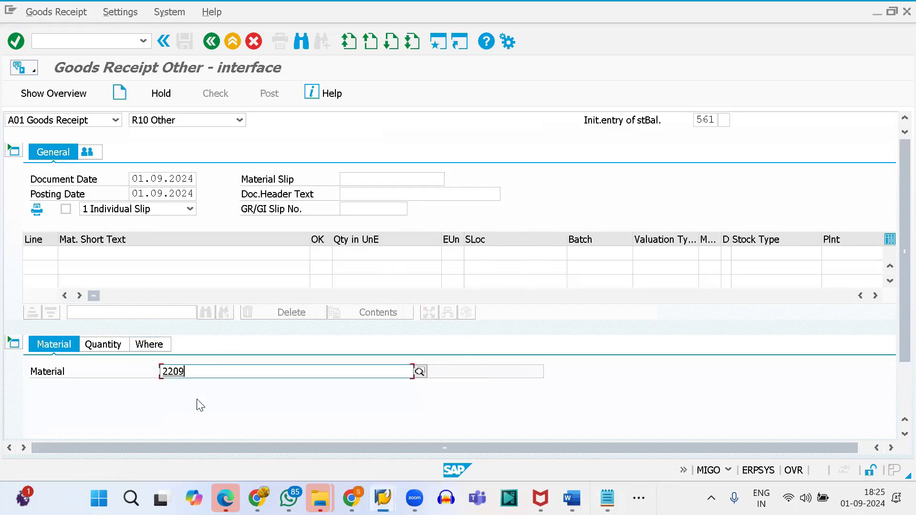
click(103, 345)
text(20)
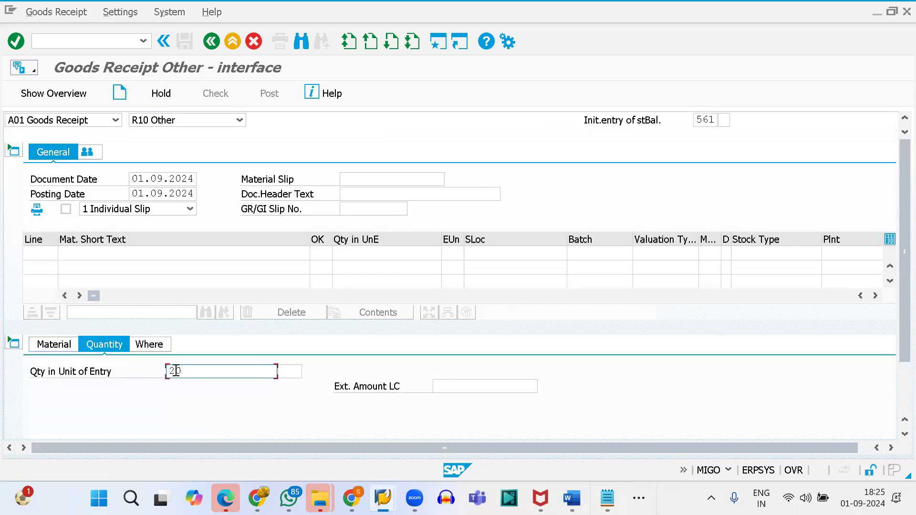
key(Return)
Step: Assign plant SUBJ and storage location SRAW to the item with quantity 20
click(144, 345)
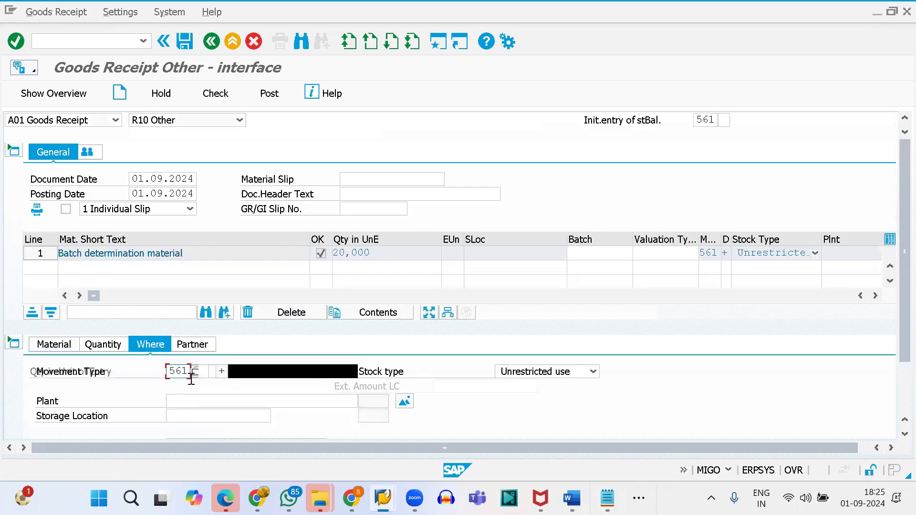
click(180, 401)
text(SUBJ)
key(Tab)
text(SRAW)
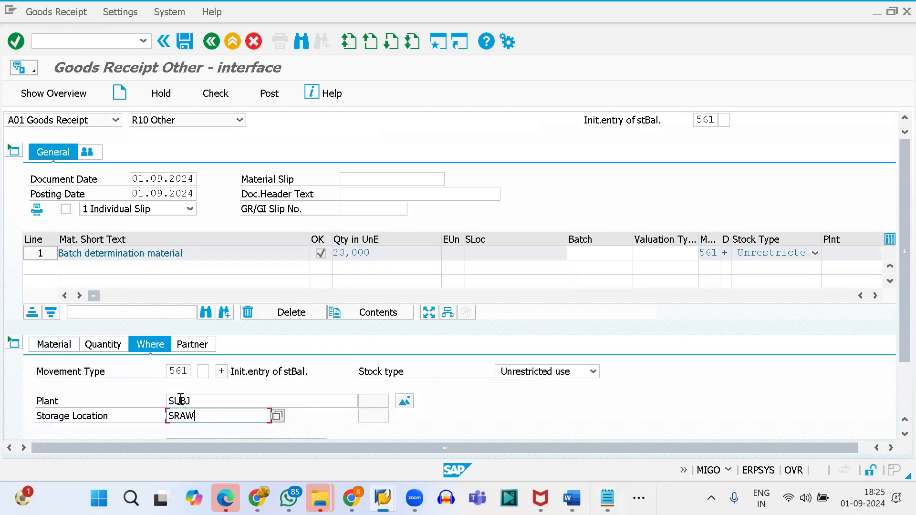
key(Return)
Step: Set the second receipt's date of manufacture to 14.08.2024, check the document and close the log
click(233, 344)
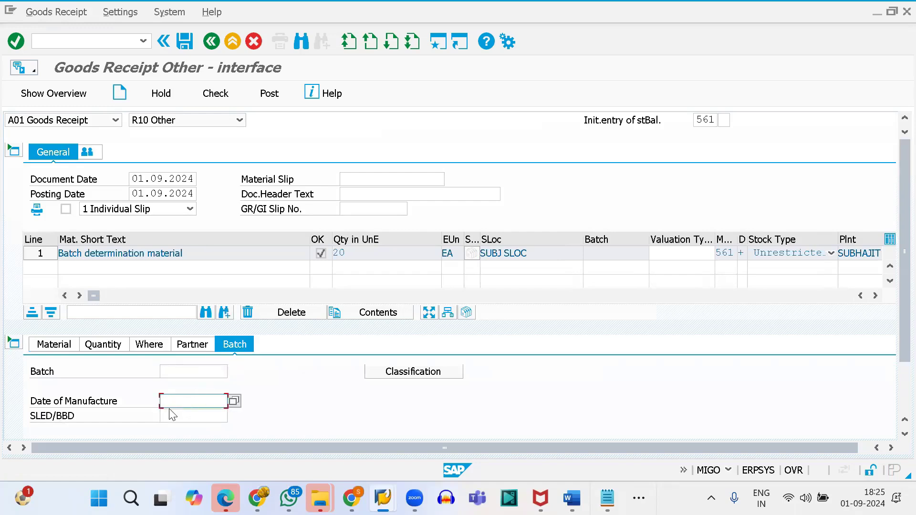
key(Down)
key(Down)
key(Return)
key(Return)
click(215, 93)
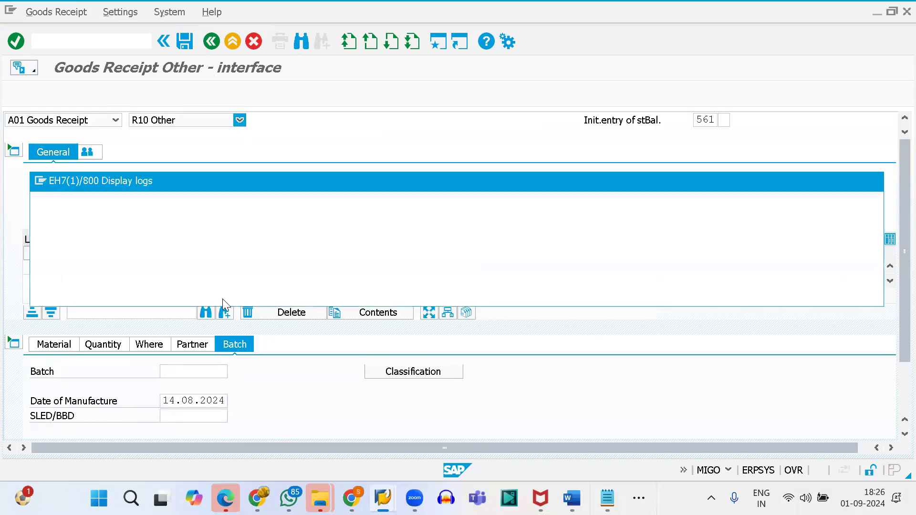
click(46, 292)
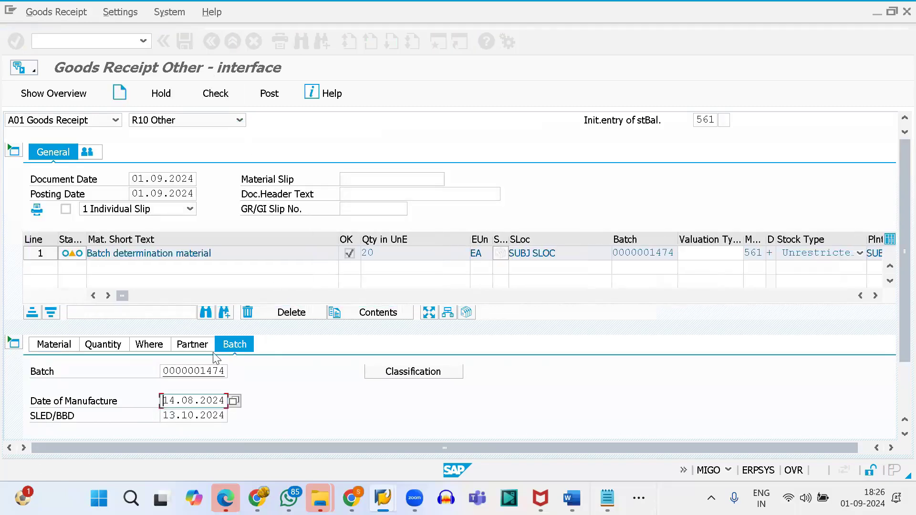
Step: Post the second goods receipt and start a third receipt item for material 2209 with a quantity of 50
click(269, 94)
click(184, 370)
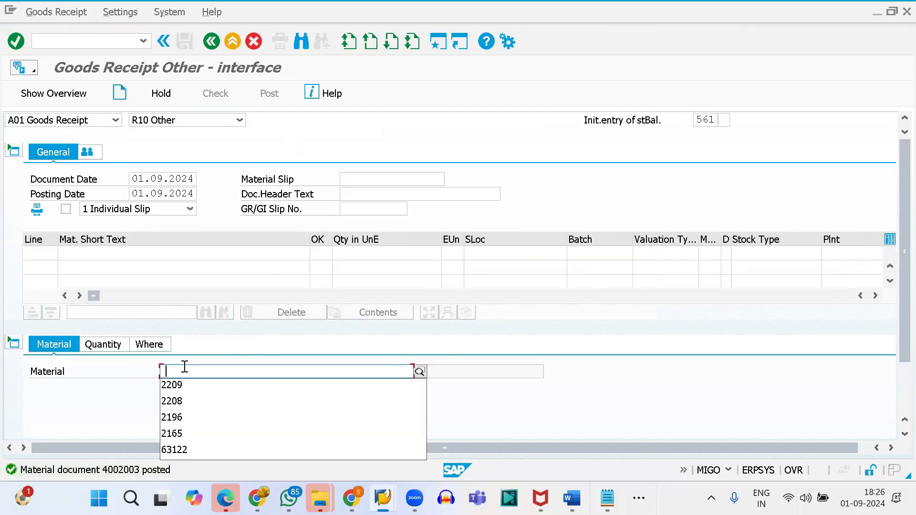
key(Down)
key(Return)
key(Return)
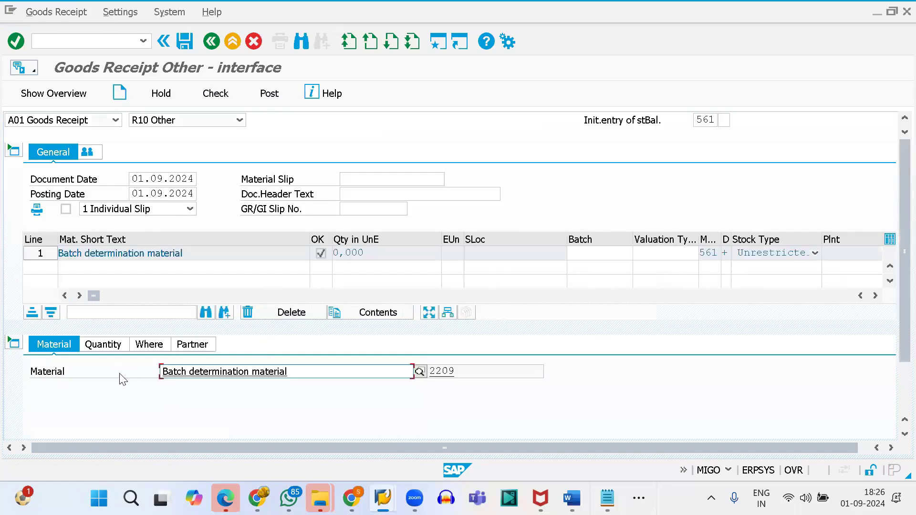
click(106, 346)
click(200, 370)
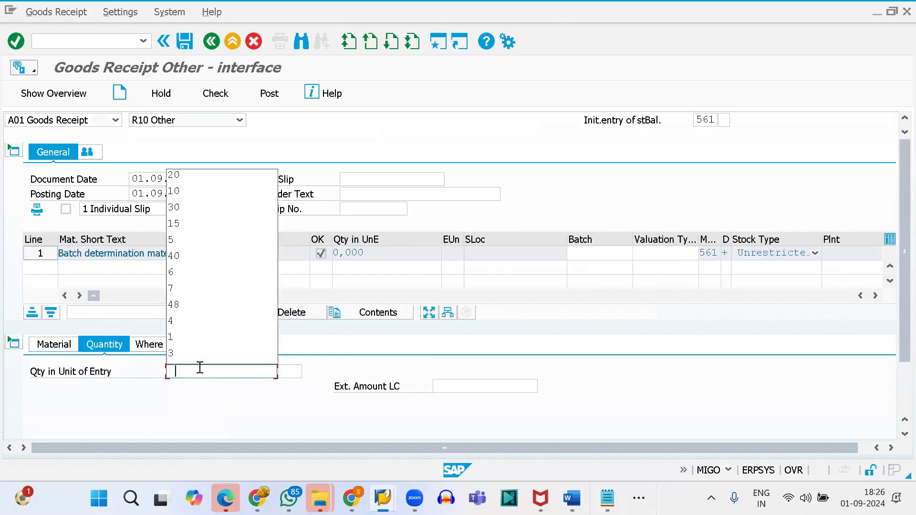
text(50)
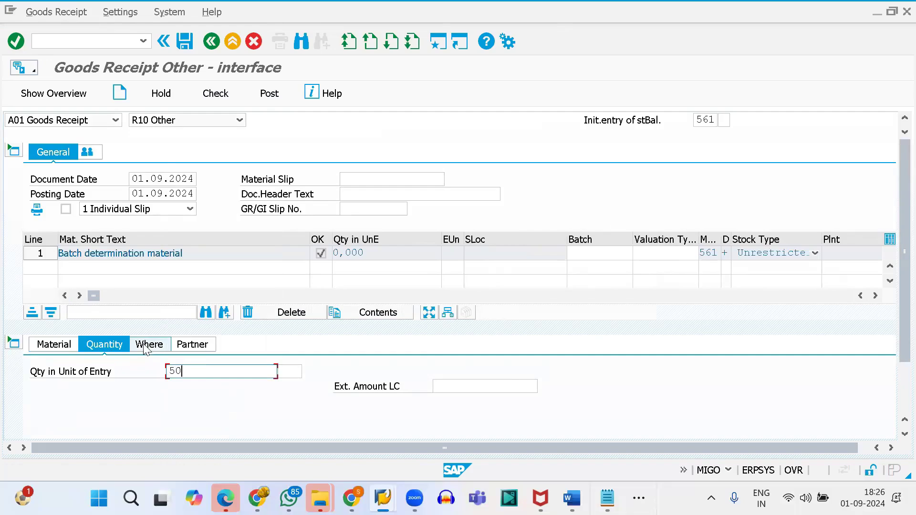
Step: Assign plant SUBJ and storage location SRAW to the receipt item with quantity 50
click(145, 346)
click(193, 402)
key(Down)
key(Return)
key(Tab)
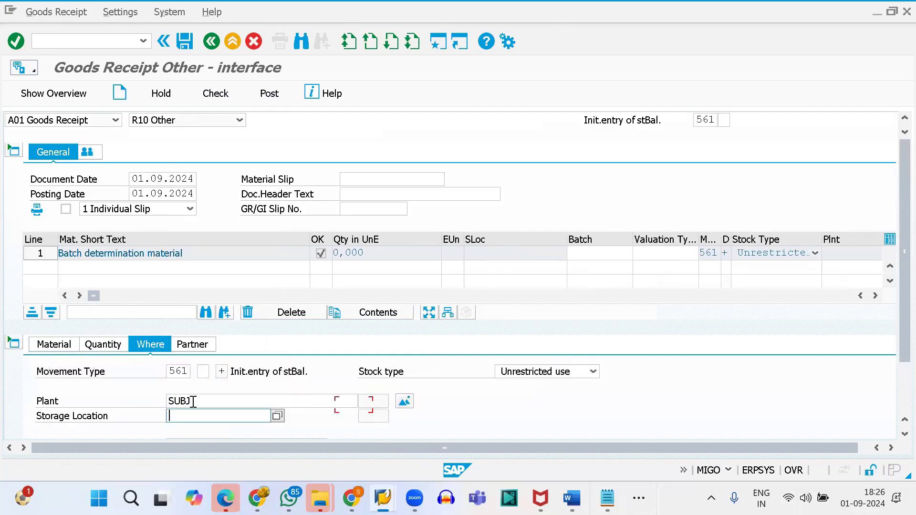
key(Down)
key(Return)
key(Return)
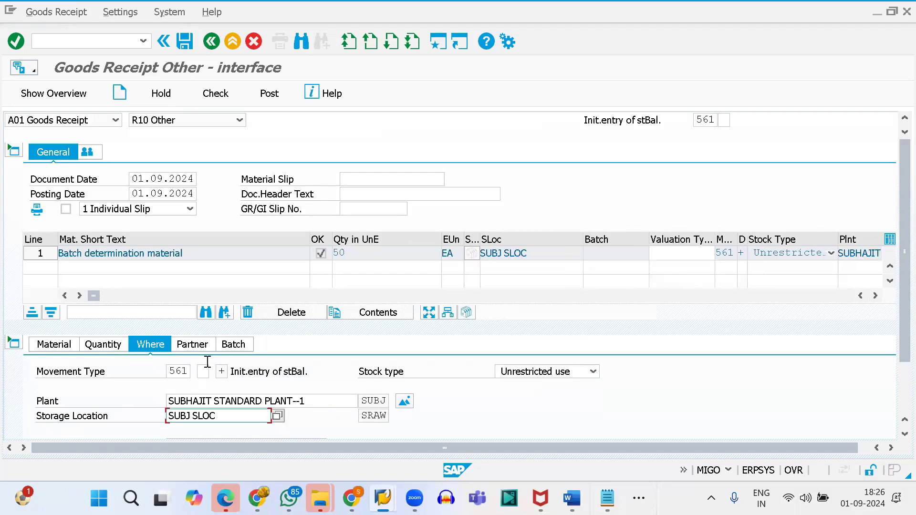
Step: Try to check the third receipt with a date of manufacture of 01.06.2024 and close the log
click(230, 346)
click(183, 400)
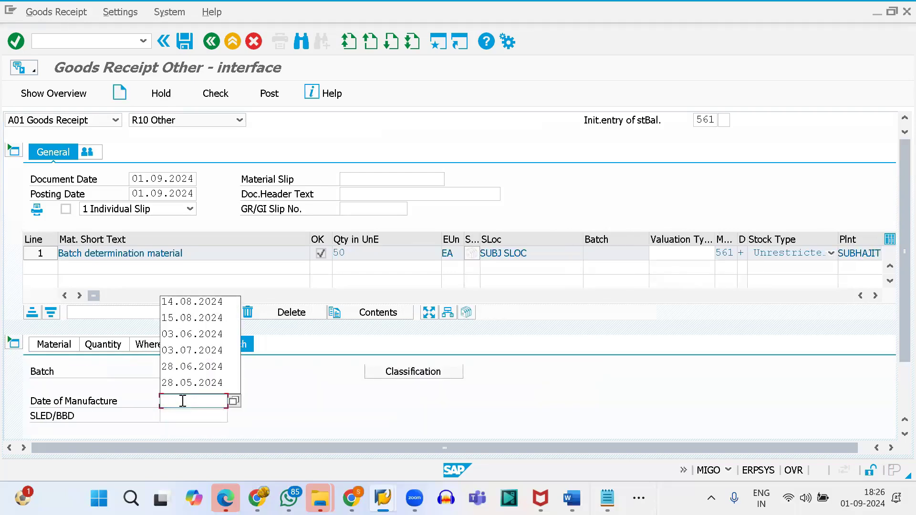
text(01072024)
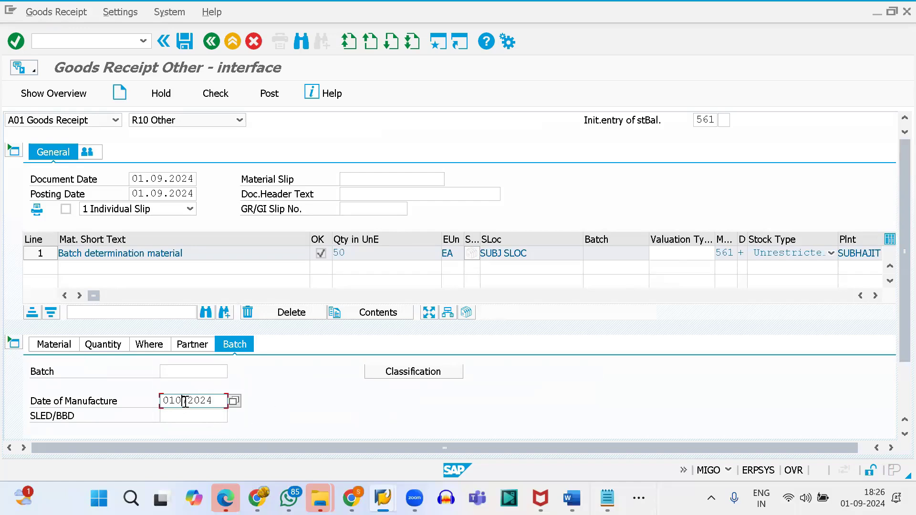
key(BackSpace)
click(215, 93)
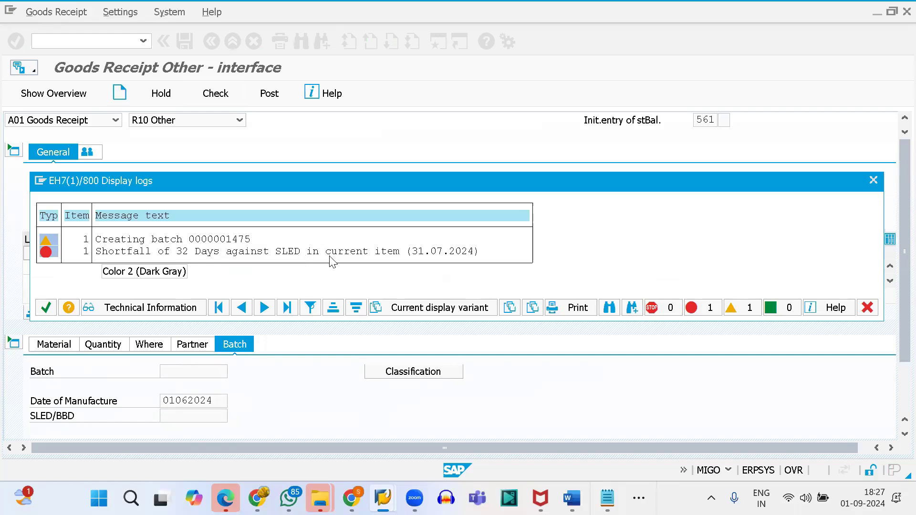
click(46, 307)
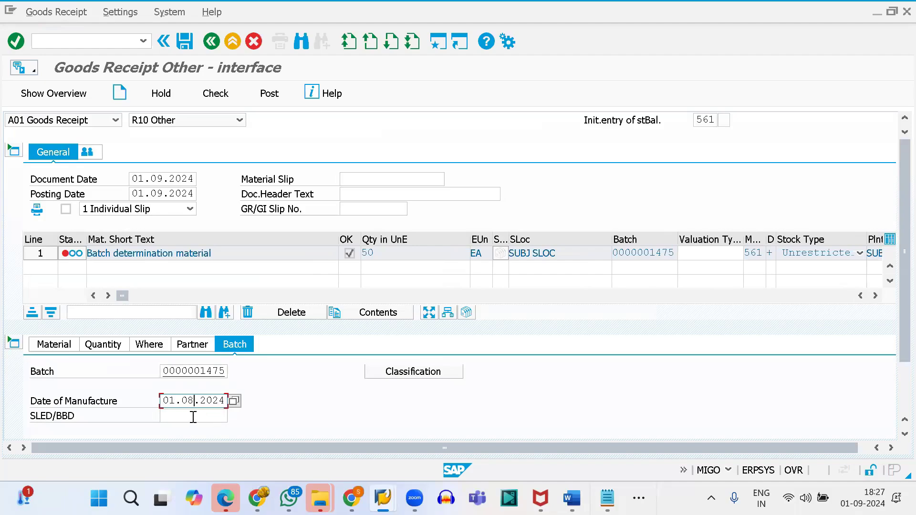
Step: Set the third receipt's date of manufacture to 01.08.2024, check the document and post it
click(215, 93)
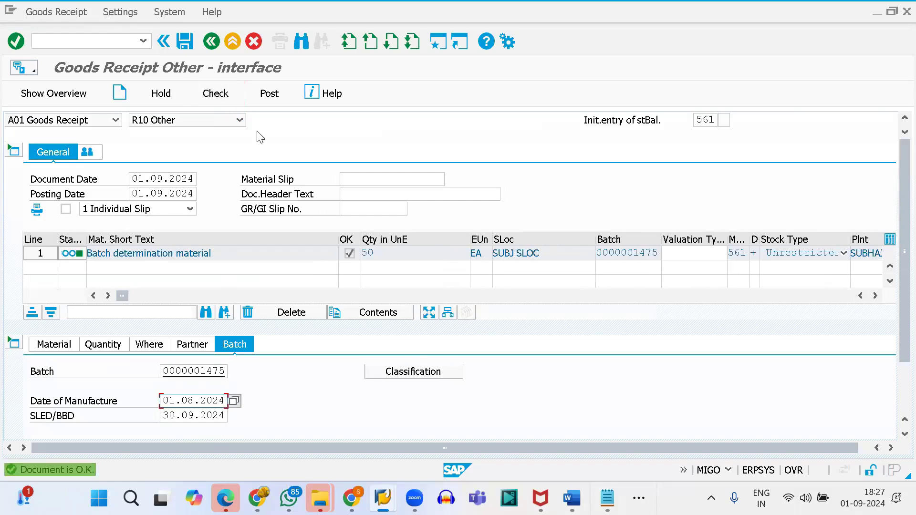
click(268, 94)
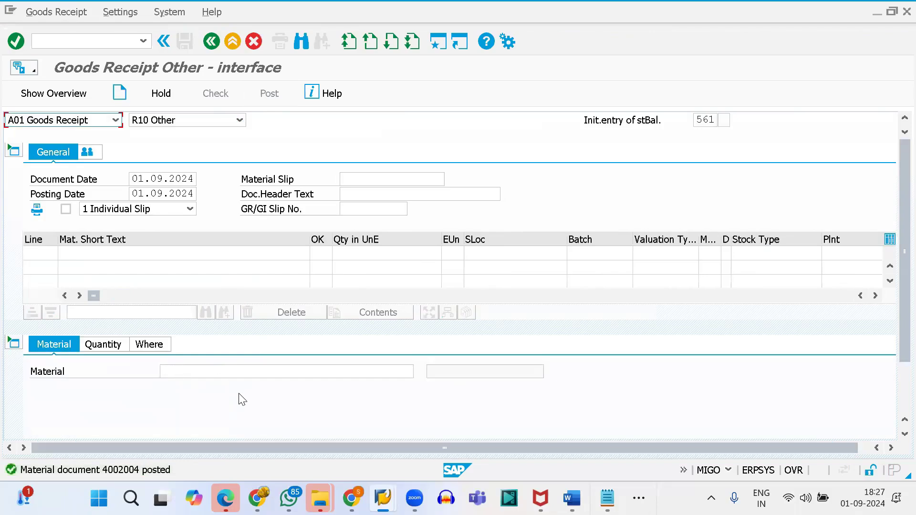
Step: Open the Batch Information Cockpit (BMBC), select the batches of material 2209 and widen the result list to show its columns
click(59, 43)
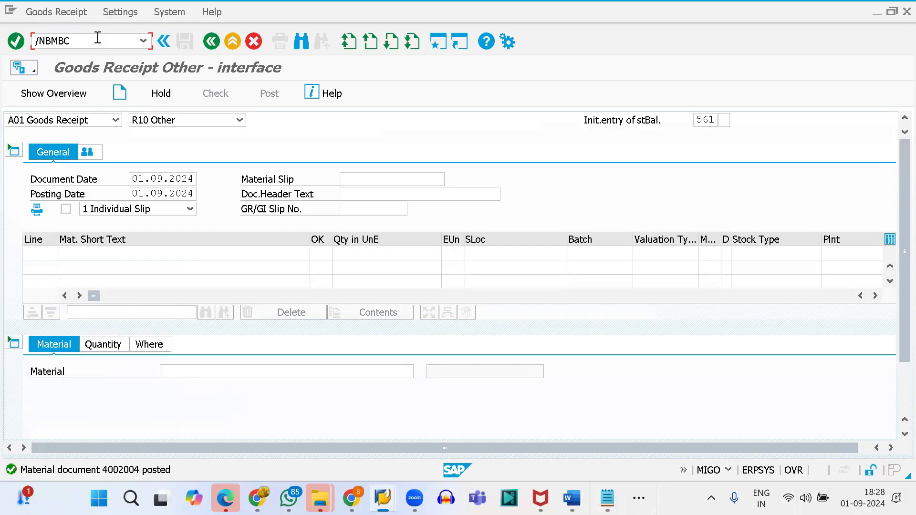
key(Return)
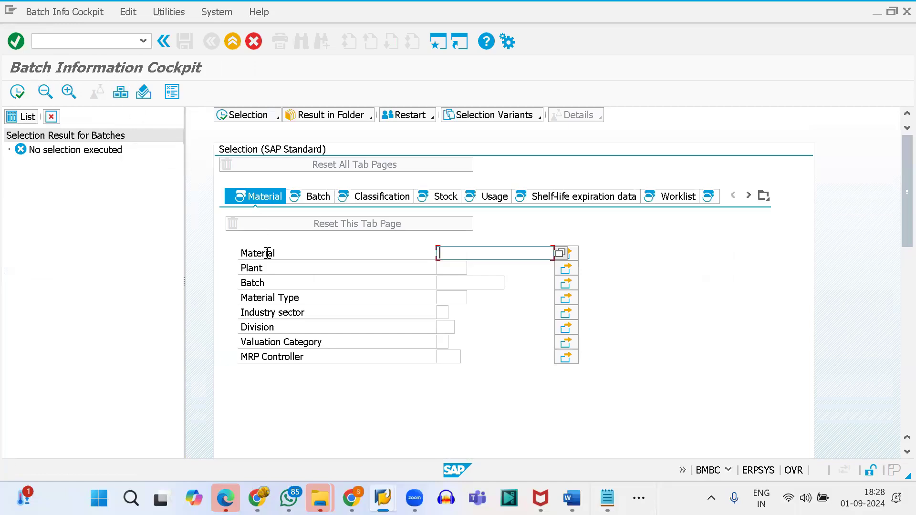
text(2209)
key(Return)
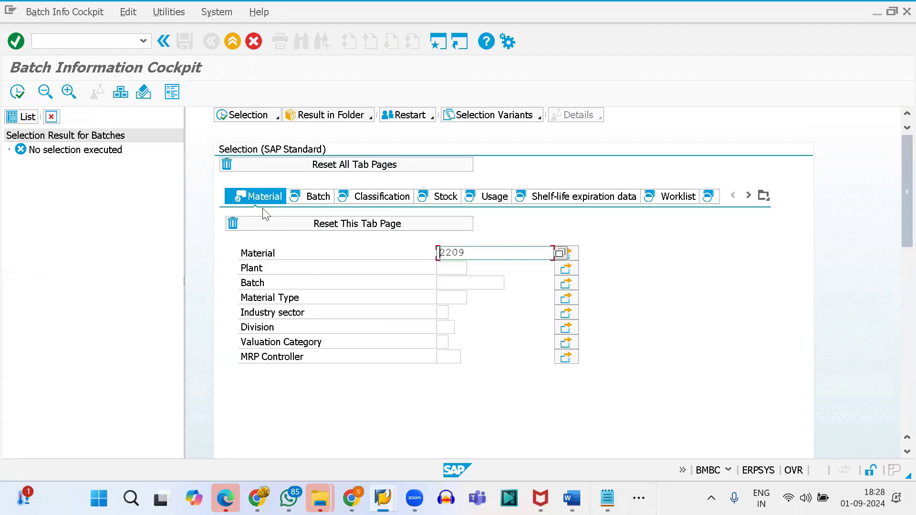
click(17, 91)
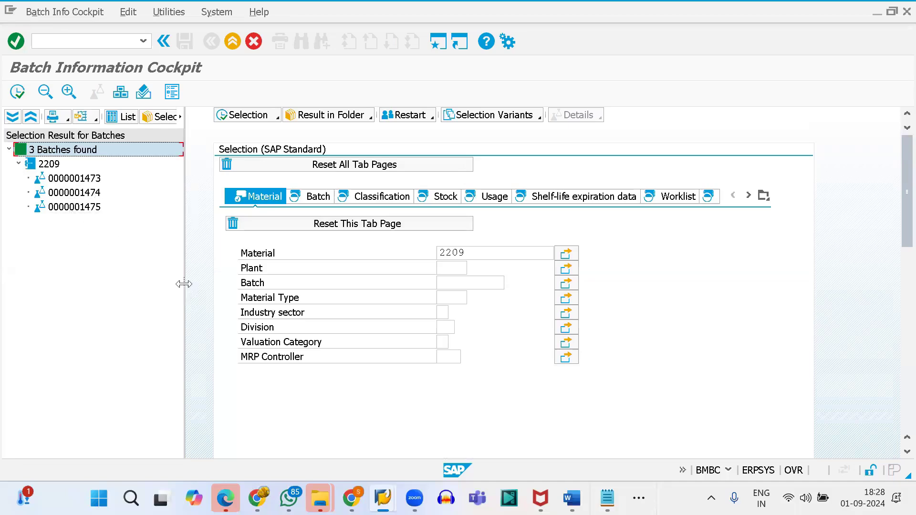
drag(183, 284, 840, 305)
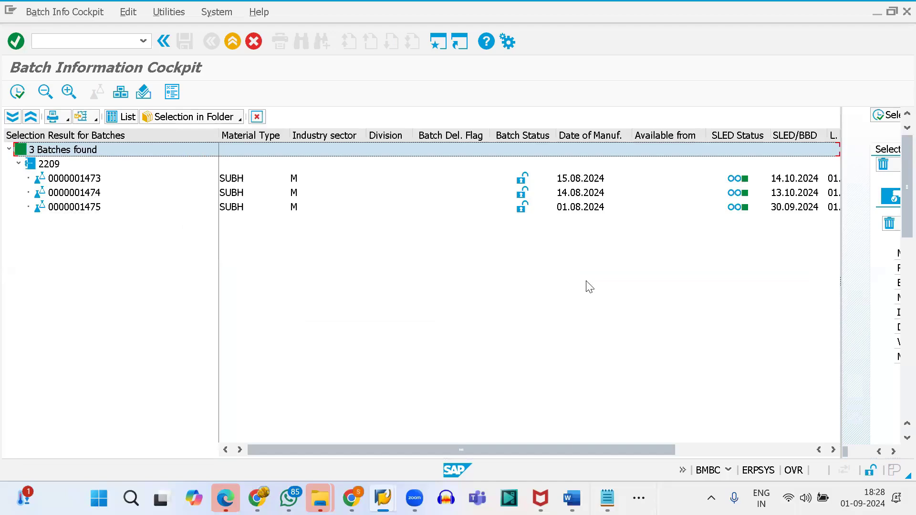
click(319, 137)
ctrl+click(396, 135)
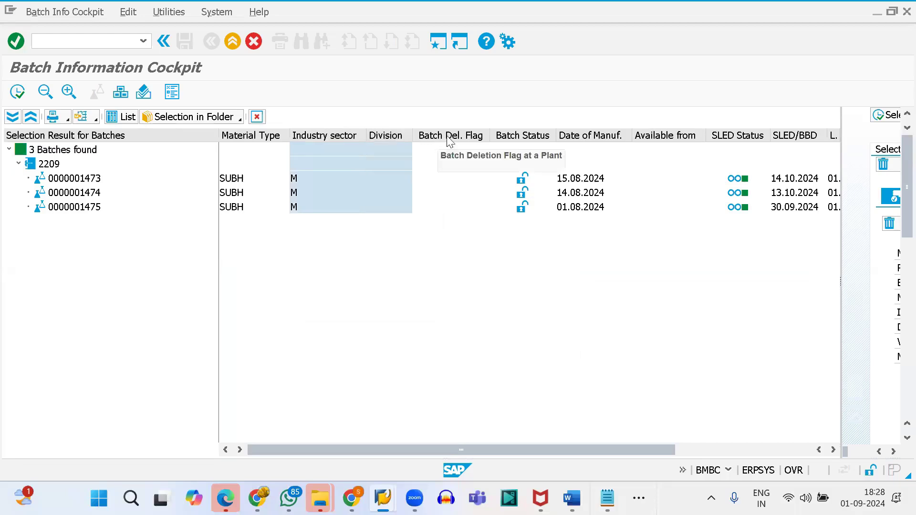
ctrl+click(449, 139)
right_click(448, 139)
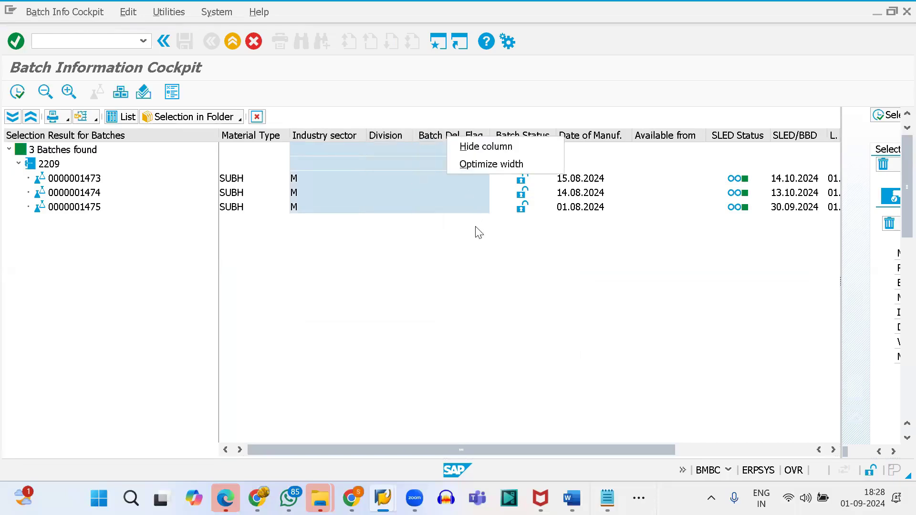
click(484, 147)
click(465, 138)
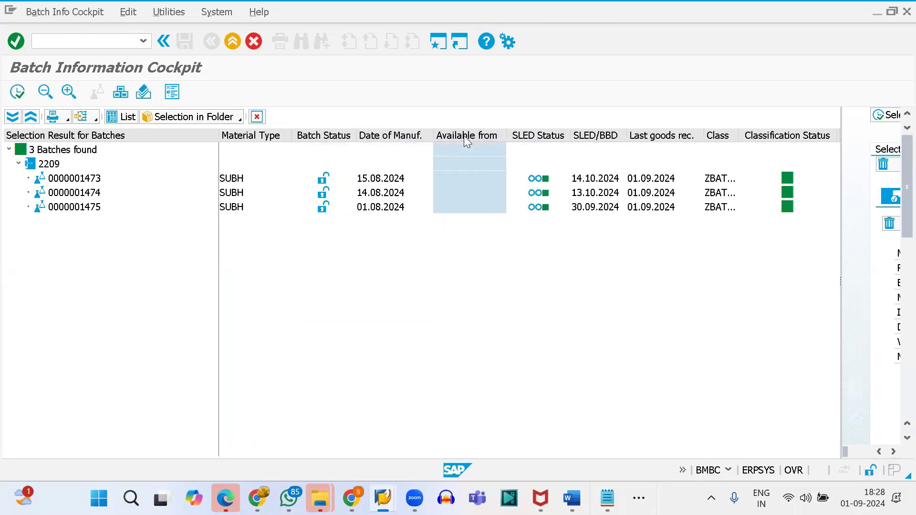
right_click(464, 135)
click(485, 151)
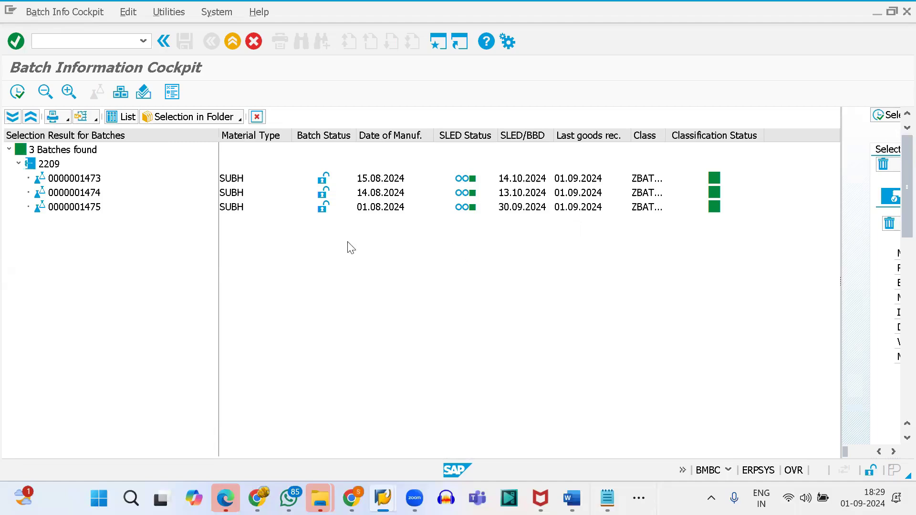
click(69, 207)
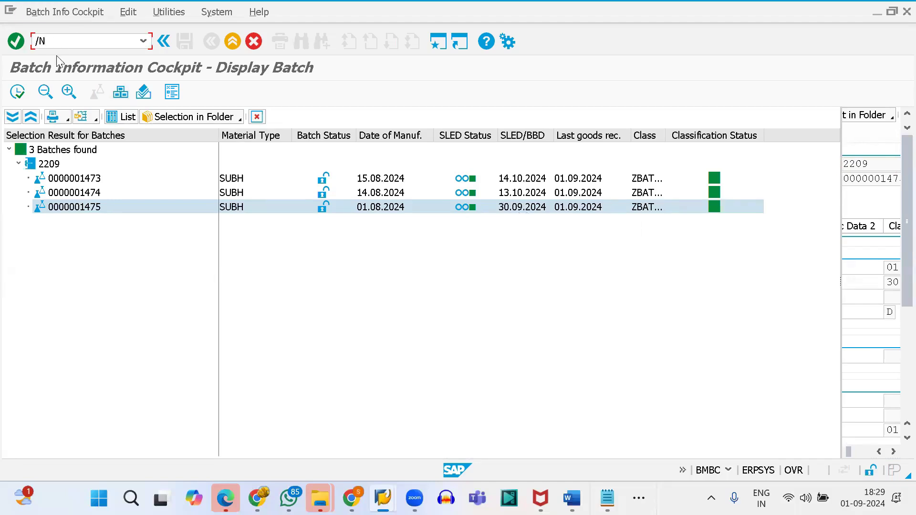
Step: Start transaction MIGO and change the business transaction to A07 Goods Issue
text(MIGO)
key(Return)
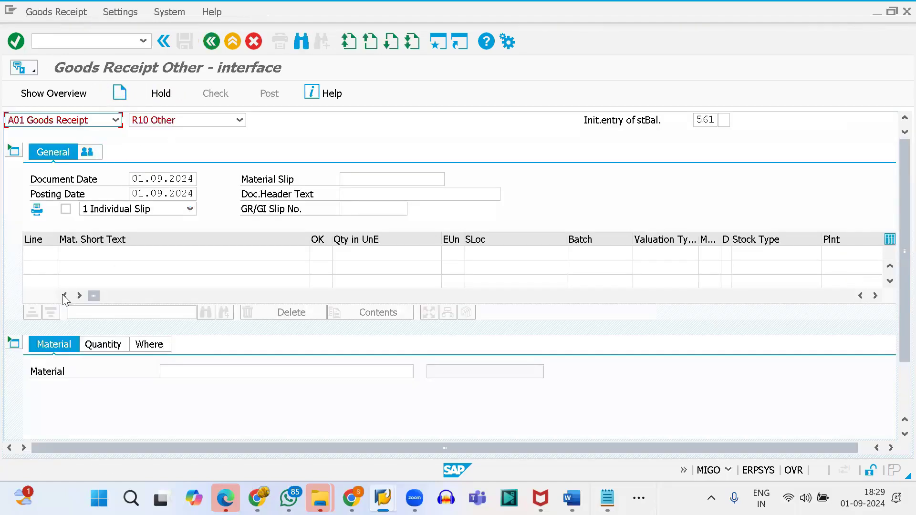
click(116, 120)
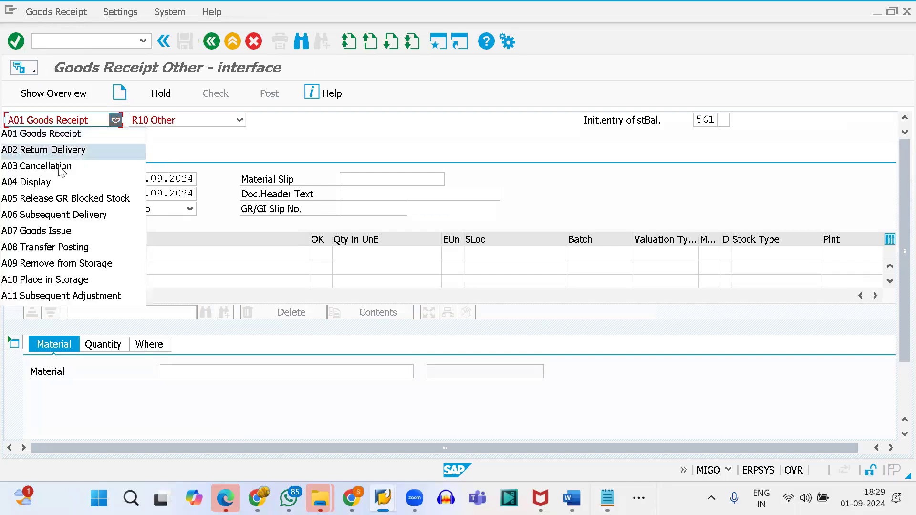
click(71, 230)
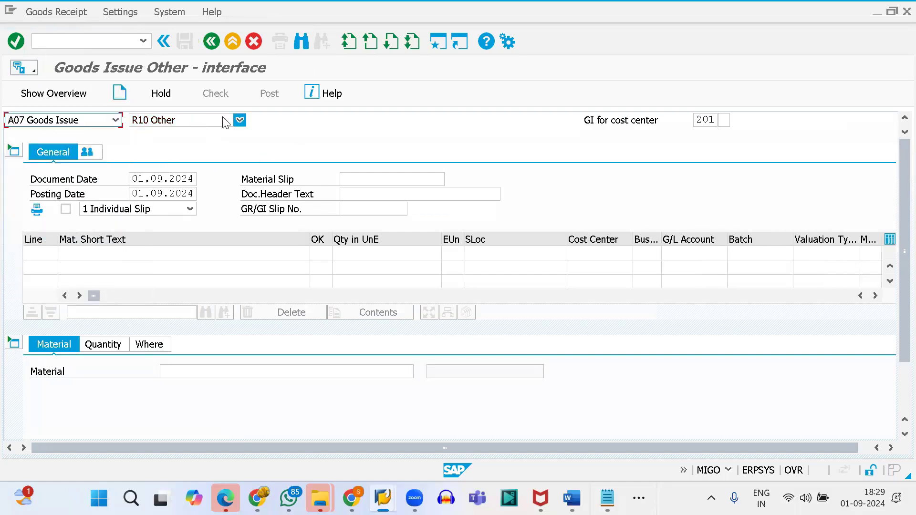
Step: Enter material 2209 with a quantity of 10 as the goods issue item
click(174, 372)
text(2209)
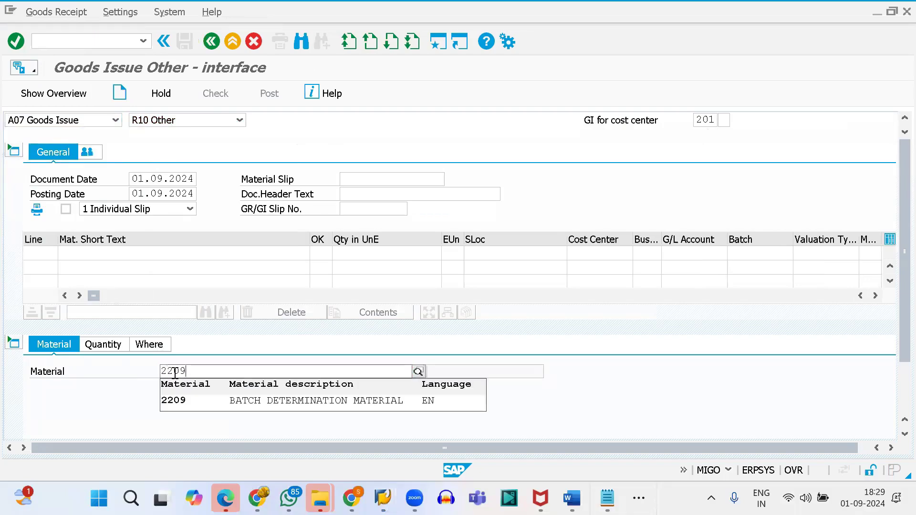
click(184, 412)
click(106, 345)
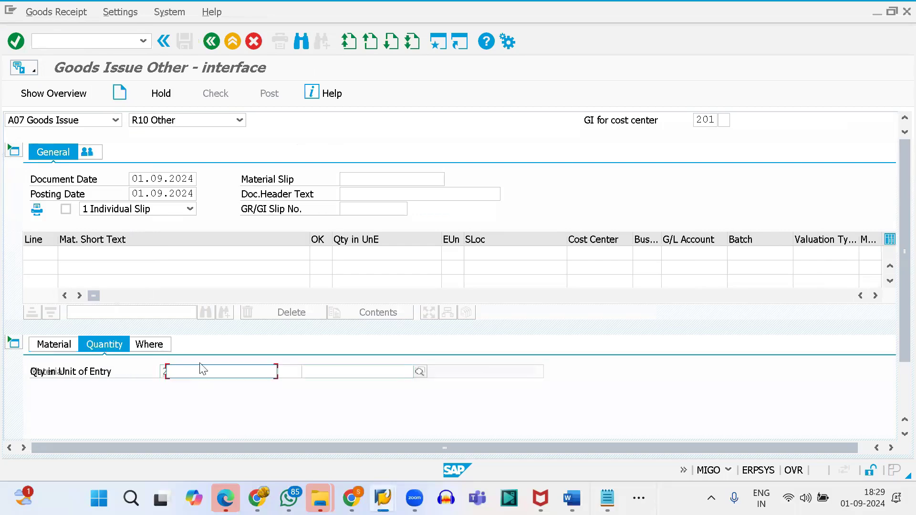
text(10)
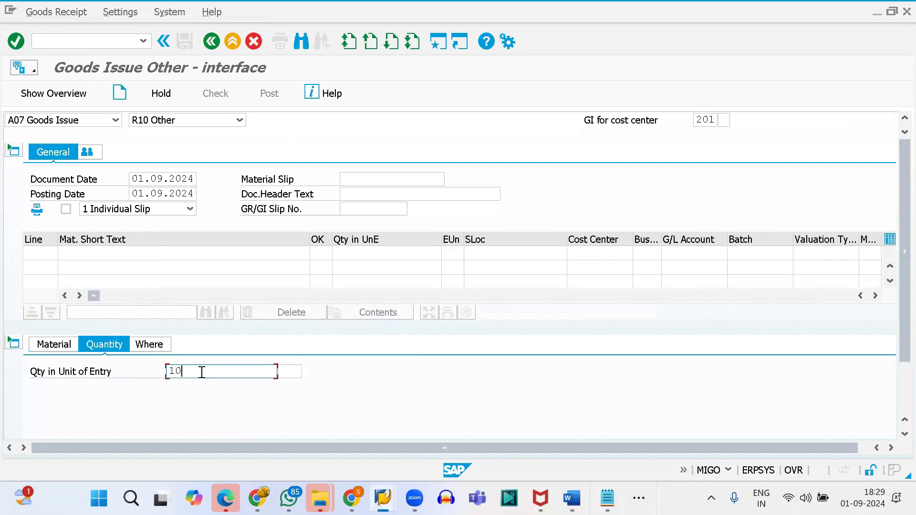
Step: Assign plant SUBJ and storage location SRAW to the goods issue item and recheck its material and location details
click(152, 344)
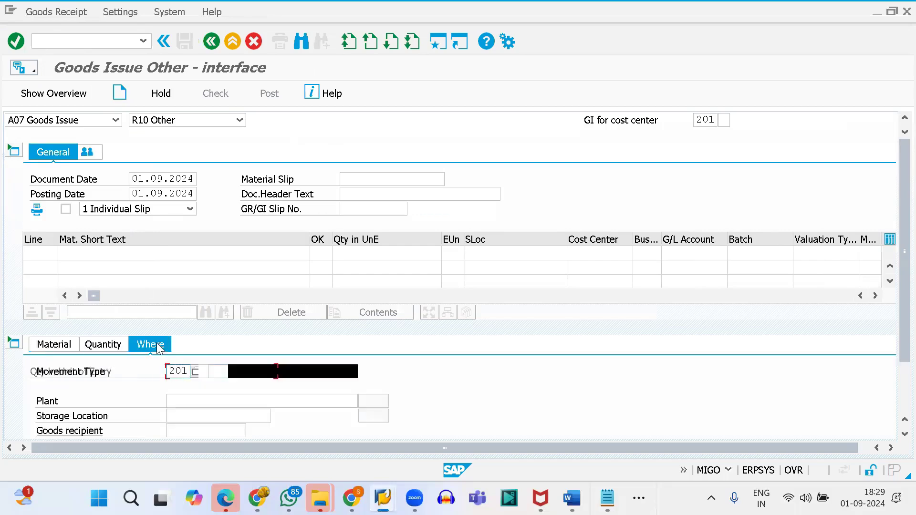
click(207, 402)
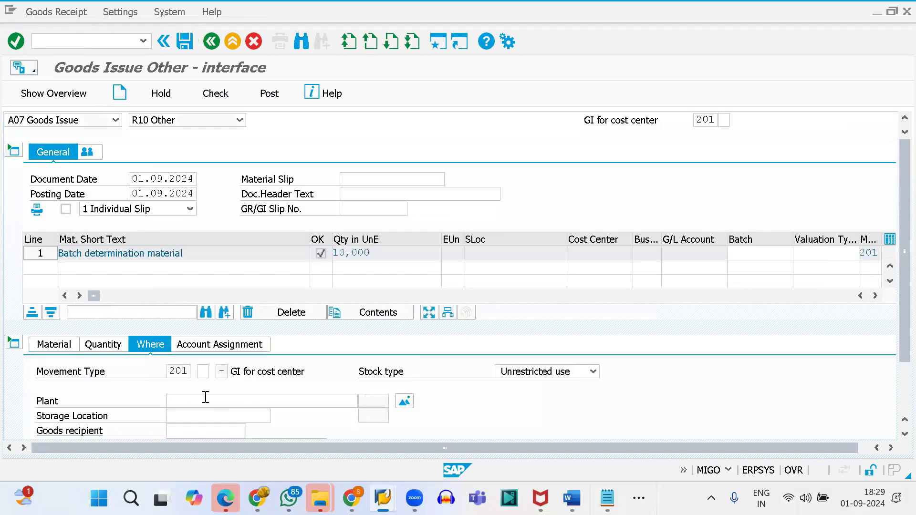
text(SUBJ)
key(Tab)
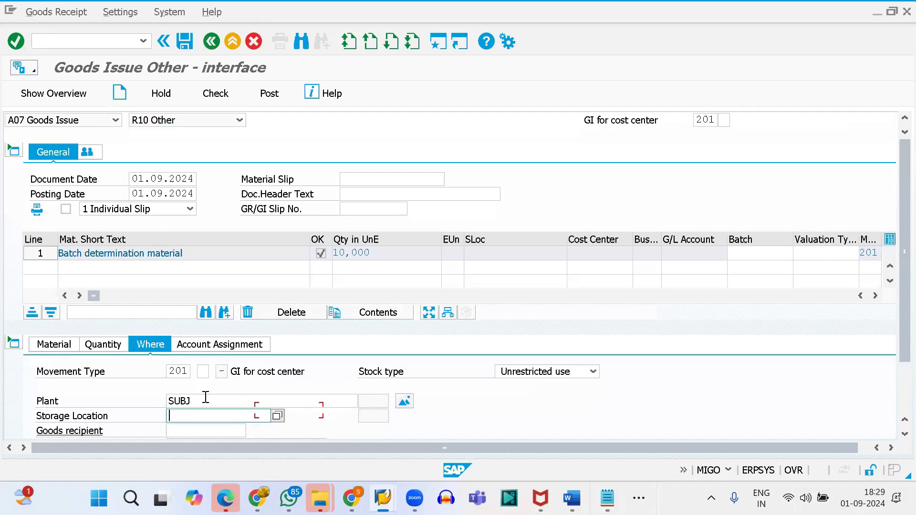
text(SR)
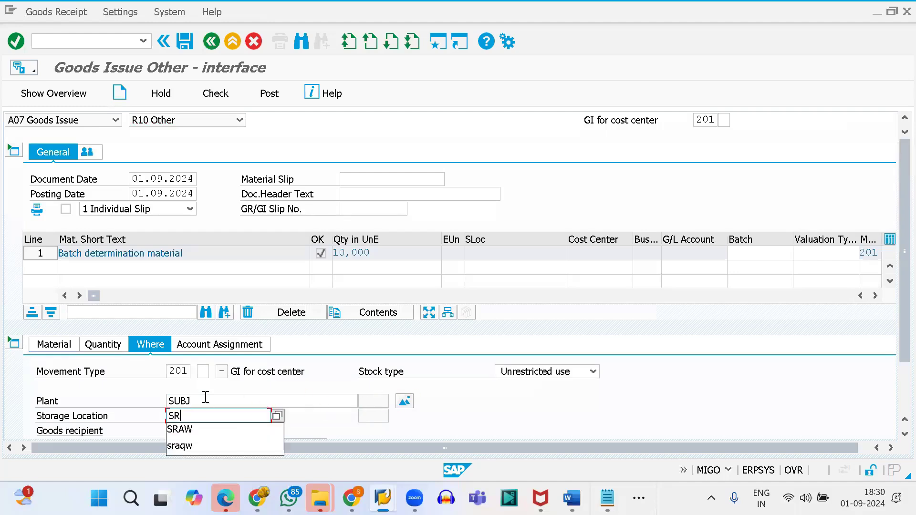
text(AW)
key(Return)
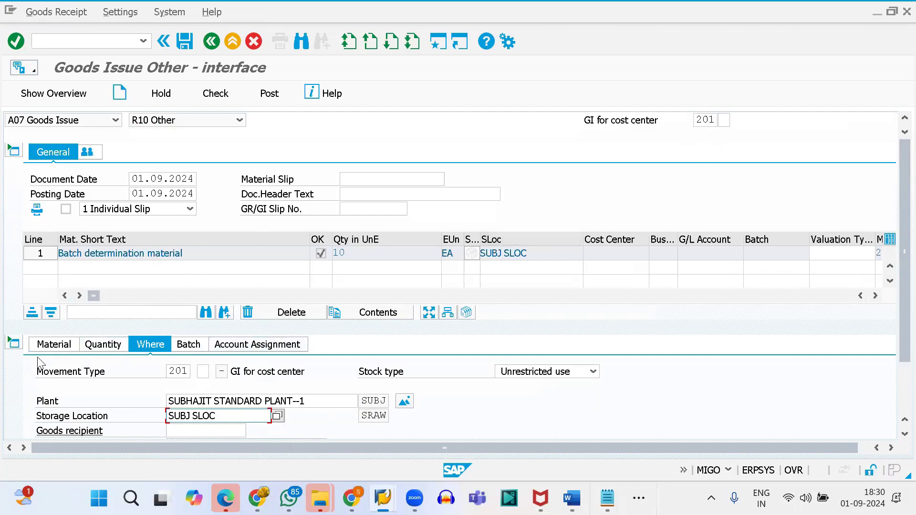
click(50, 346)
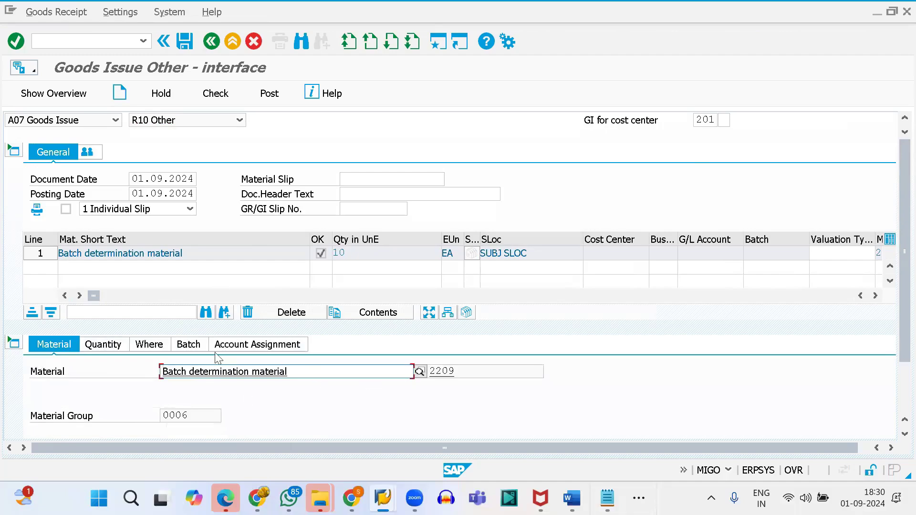
click(152, 344)
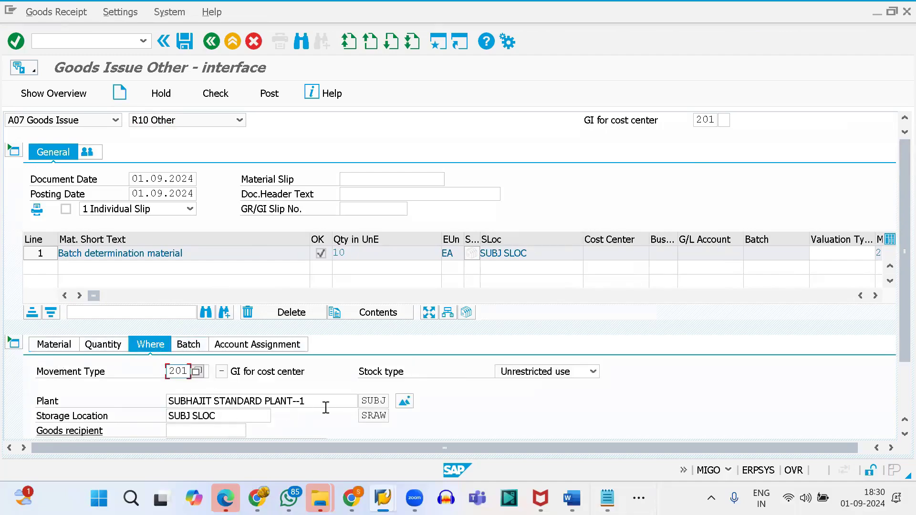
Step: Clear the goods issue item's plant and storage location and re-enter plant SUBJ and storage location SRAW
drag(312, 402, 168, 402)
key(BackSpace)
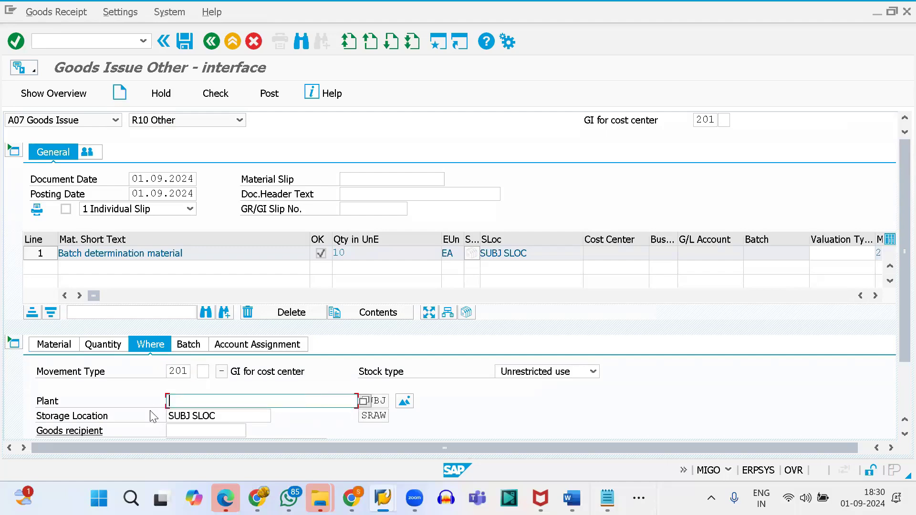
drag(223, 421, 153, 419)
key(BackSpace)
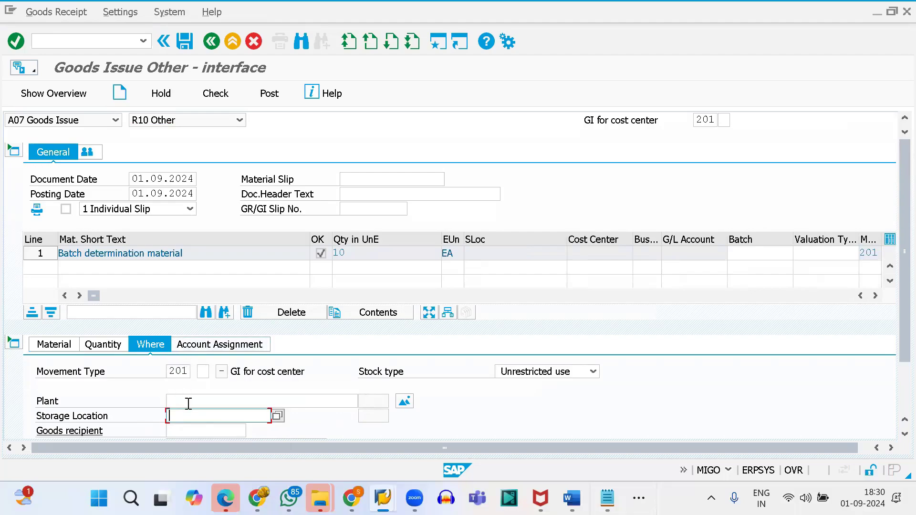
click(189, 404)
text(SUBJ)
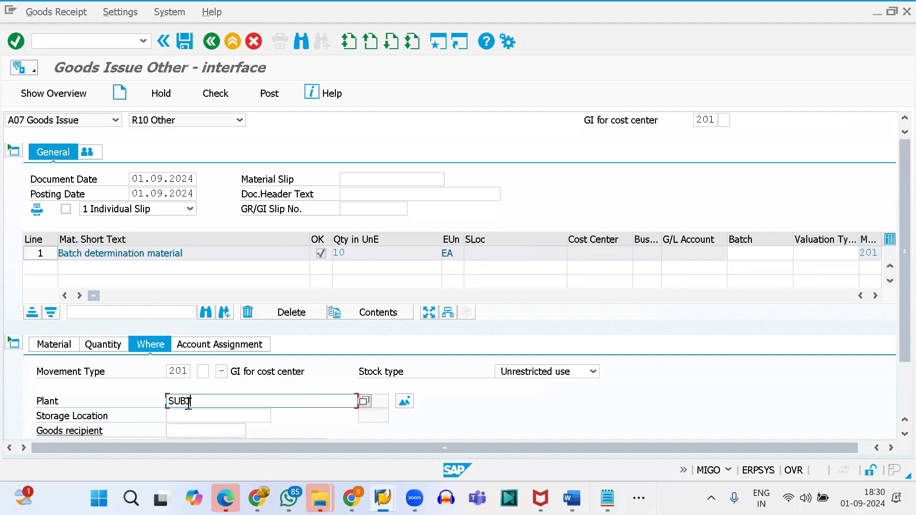
key(Return)
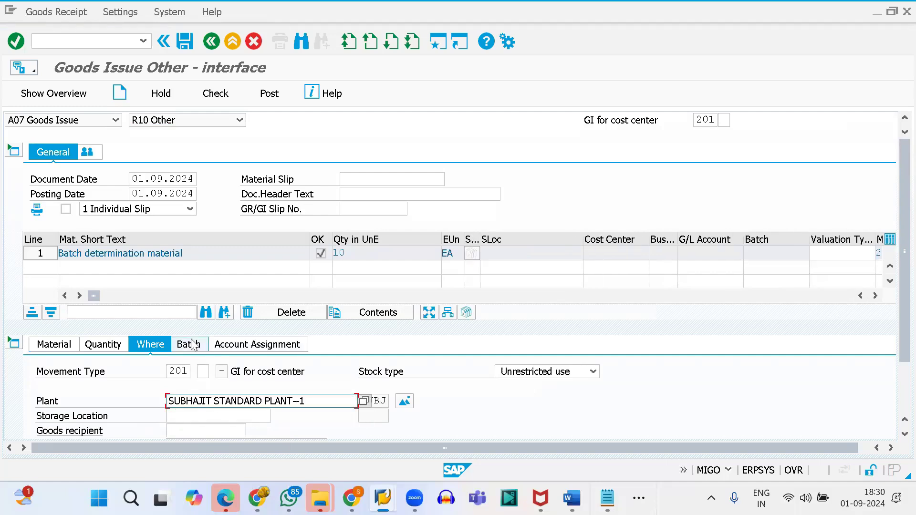
click(200, 415)
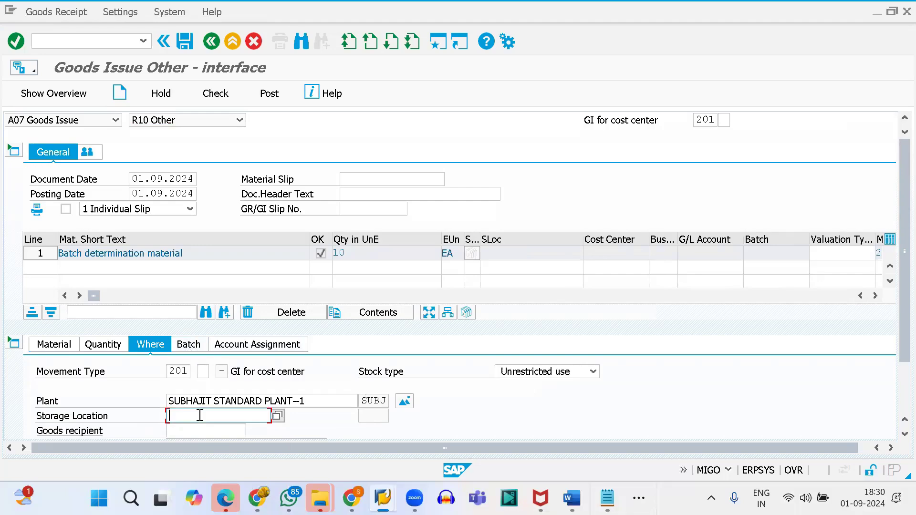
text(SRAW)
key(Return)
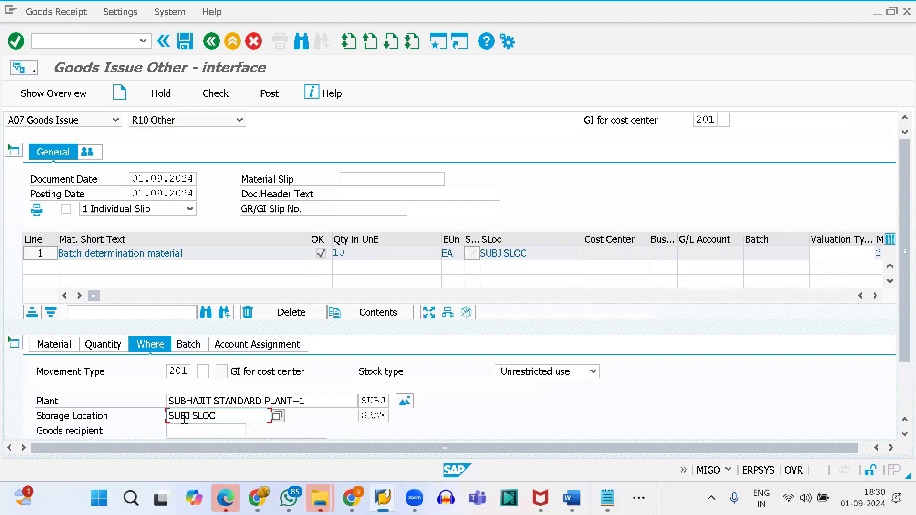
click(189, 345)
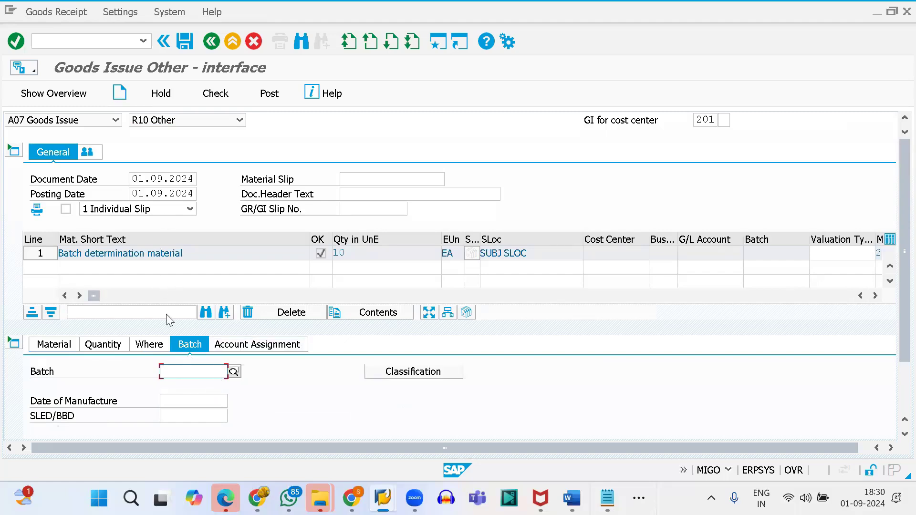
click(103, 345)
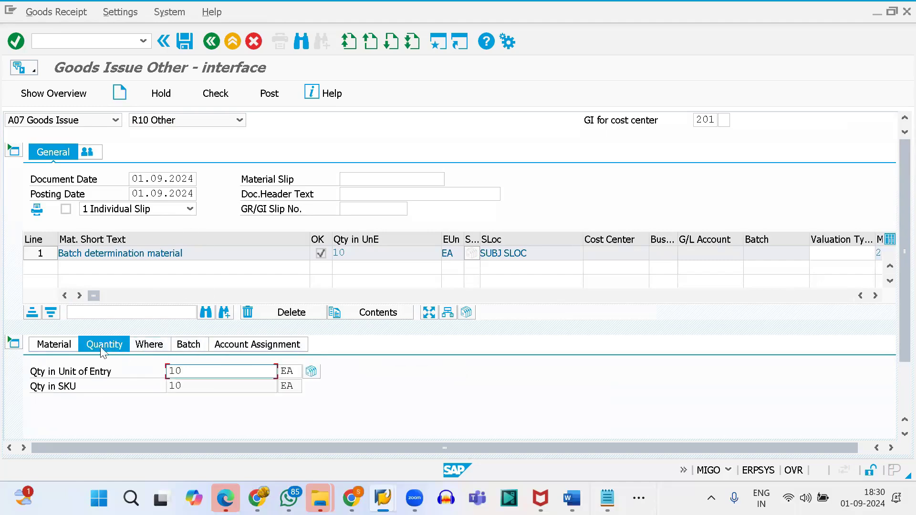
click(313, 371)
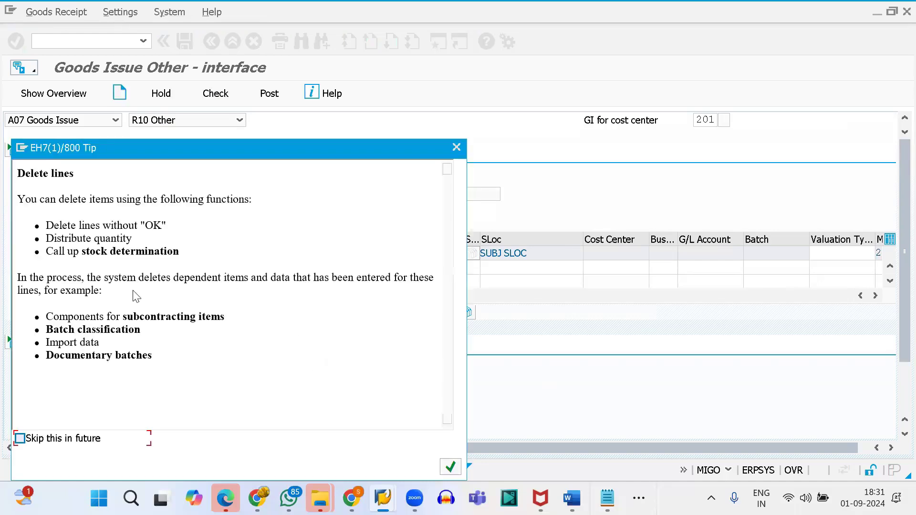
click(450, 467)
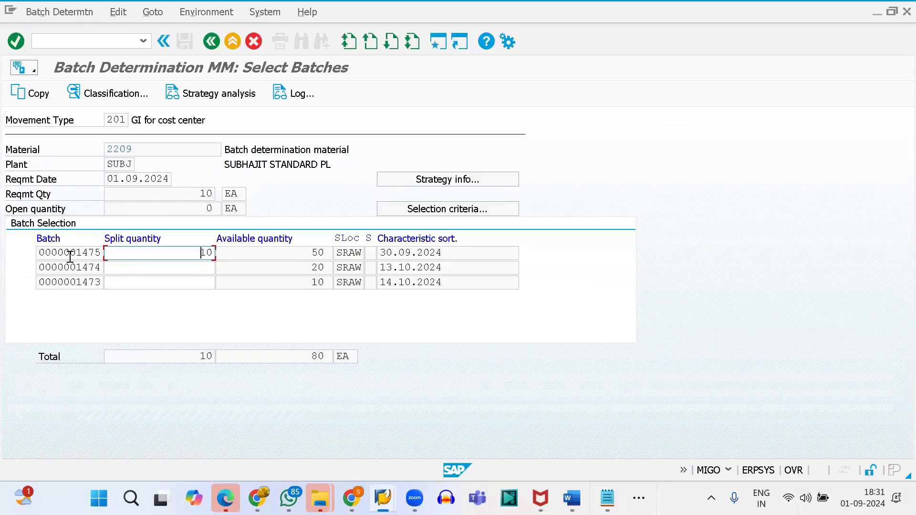
drag(78, 253, 108, 252)
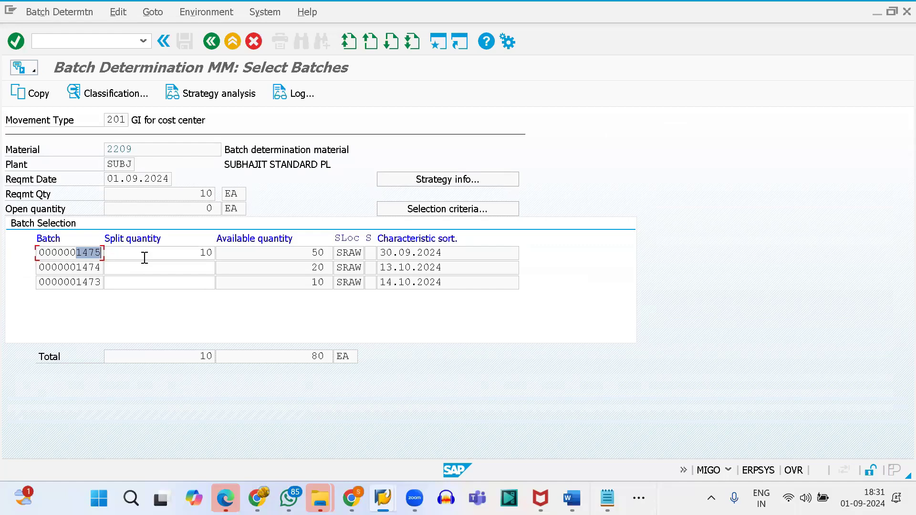
drag(201, 253, 233, 252)
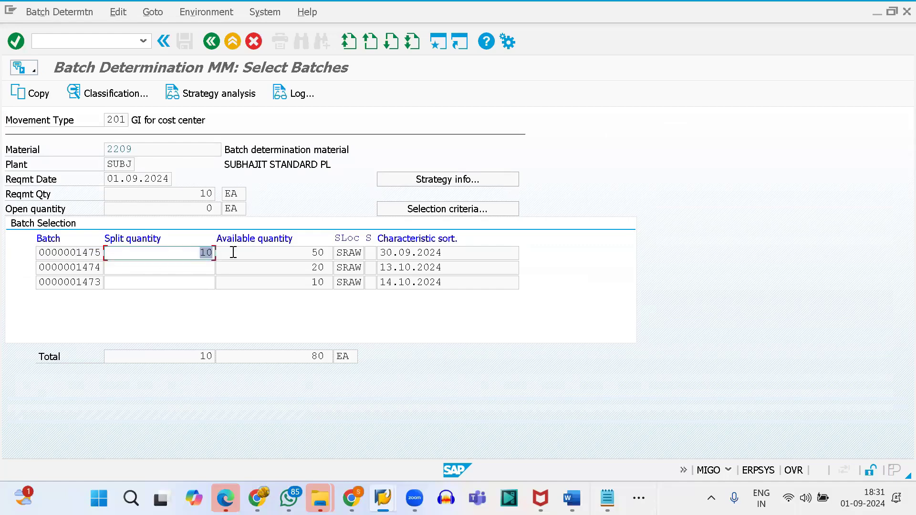
drag(308, 255, 331, 249)
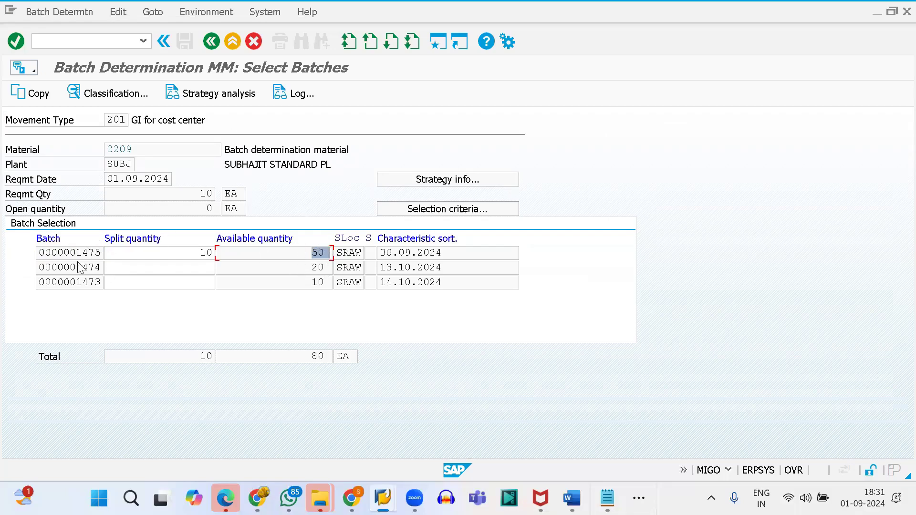
click(29, 93)
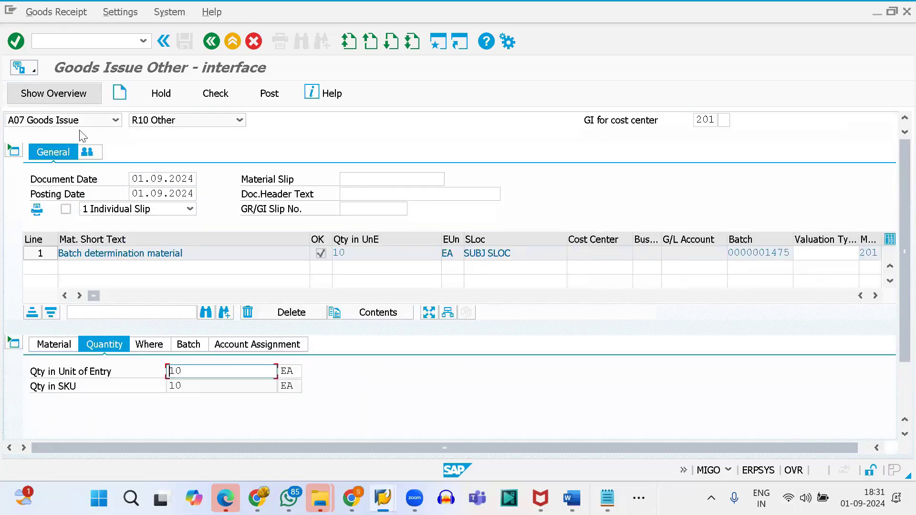
Step: Set the goods issue item's quantity in unit of entry to 55 and check the document
click(186, 344)
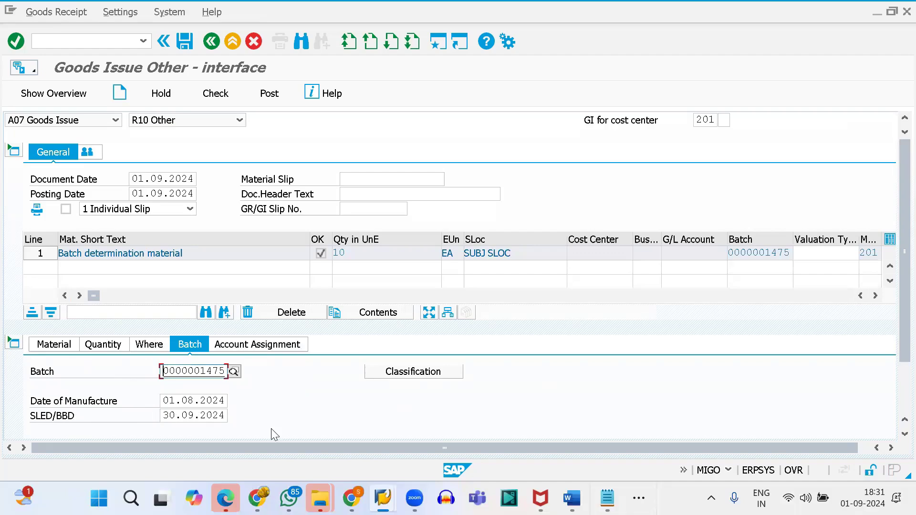
click(146, 346)
click(107, 343)
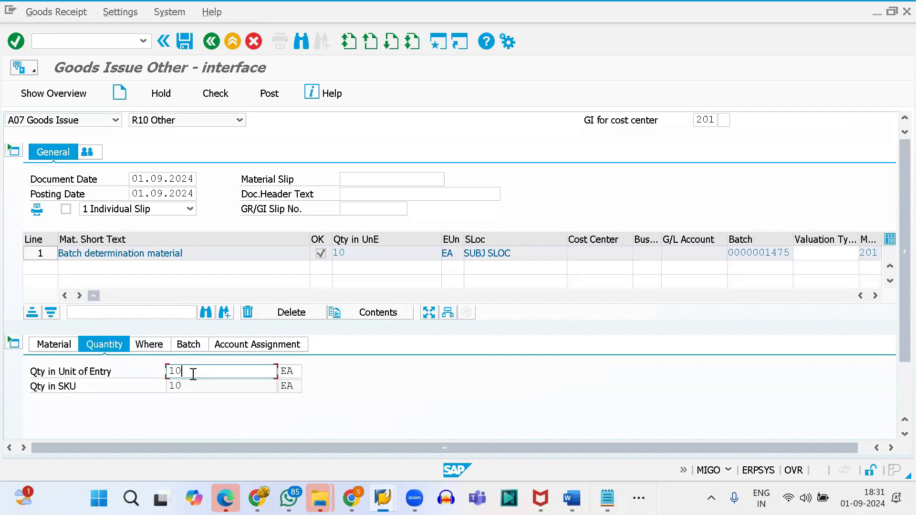
key(BackSpace)
key(BackSpace)
text(55)
click(189, 345)
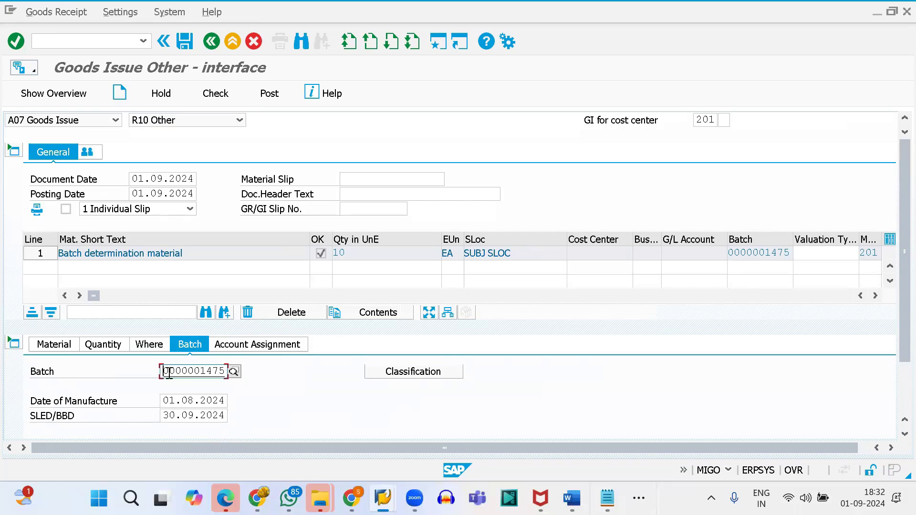
click(102, 346)
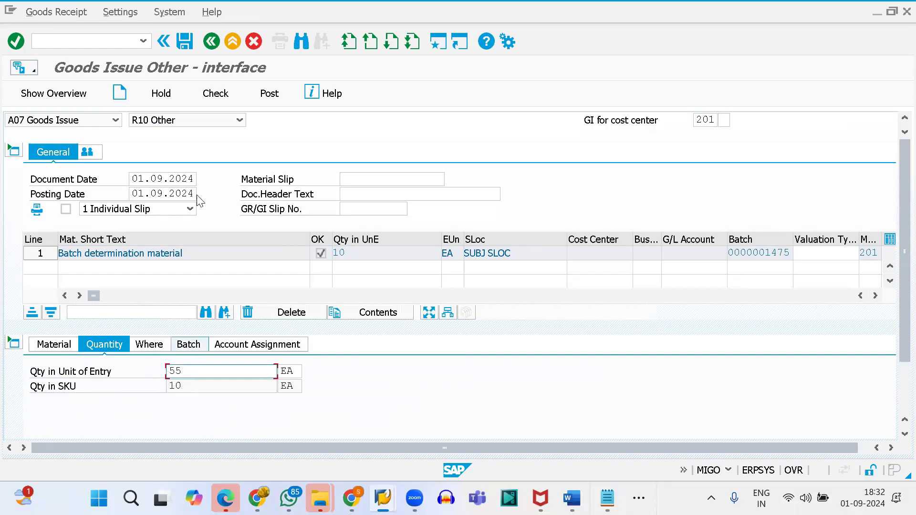
click(217, 94)
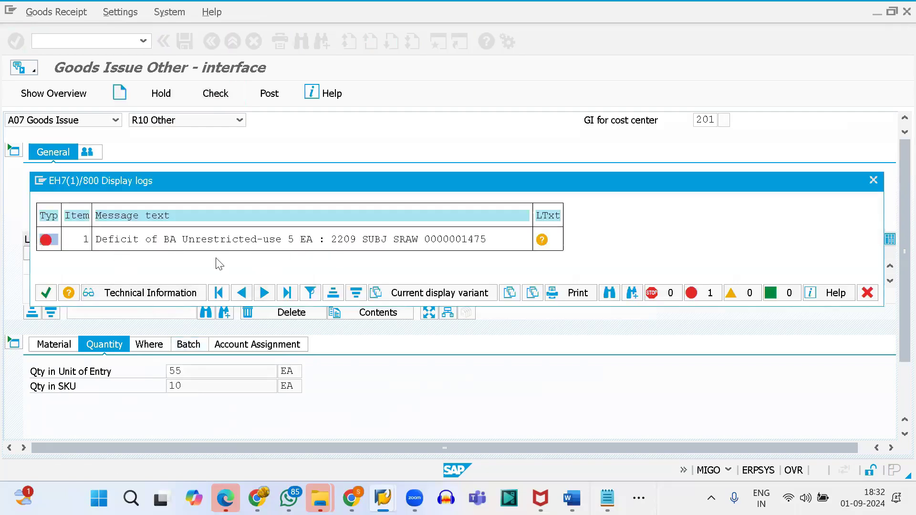
click(41, 293)
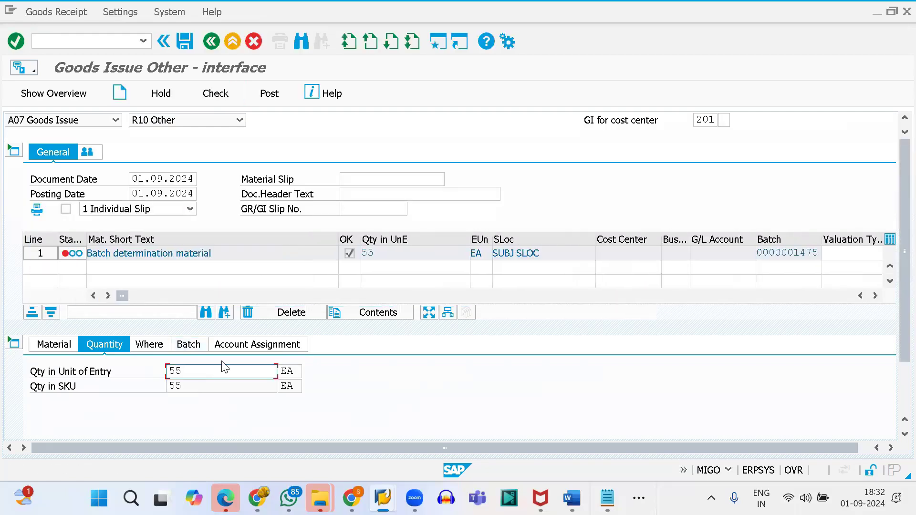
Step: Clear the item's batch number, date of manufacture and SLED/BBD and check the goods issue again
click(188, 344)
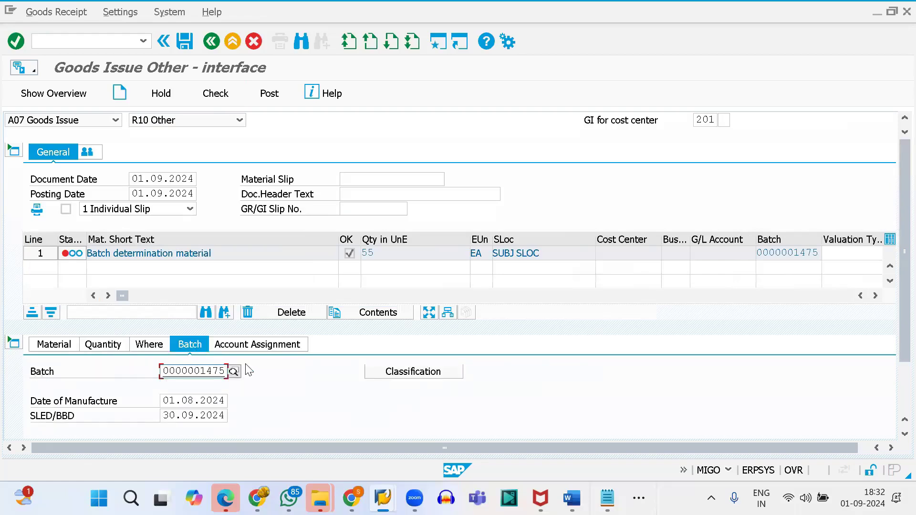
double_click(220, 372)
key(BackSpace)
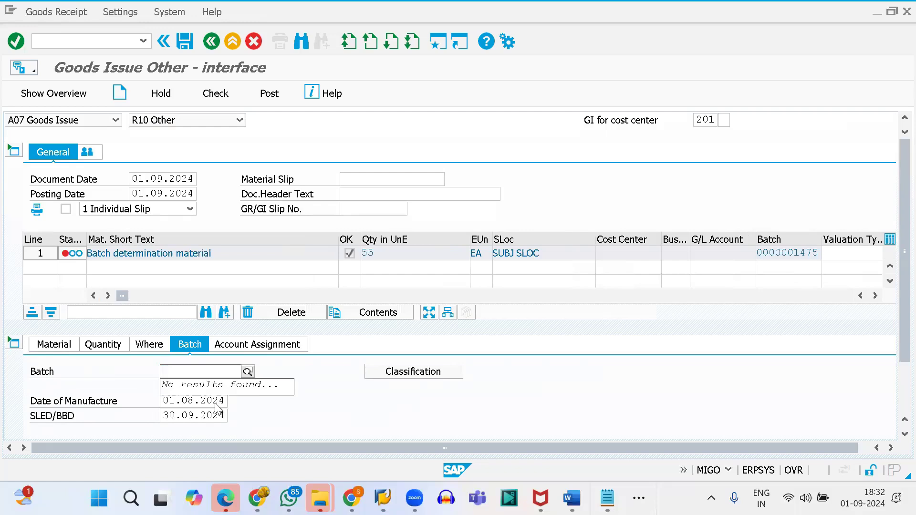
double_click(215, 404)
key(BackSpace)
double_click(215, 415)
key(BackSpace)
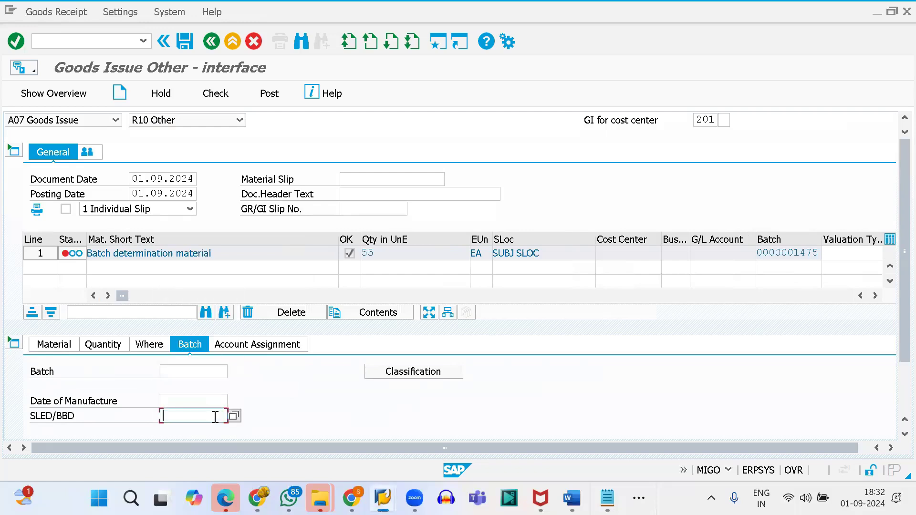
click(98, 347)
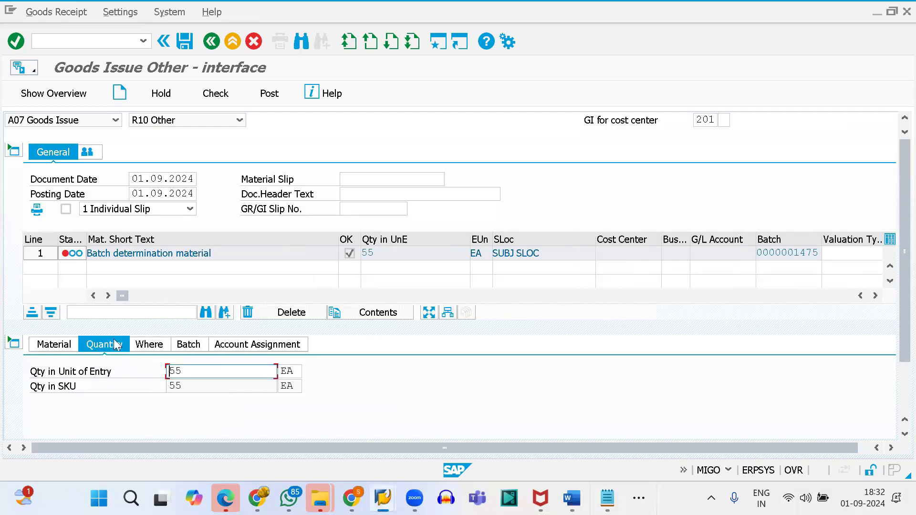
click(214, 93)
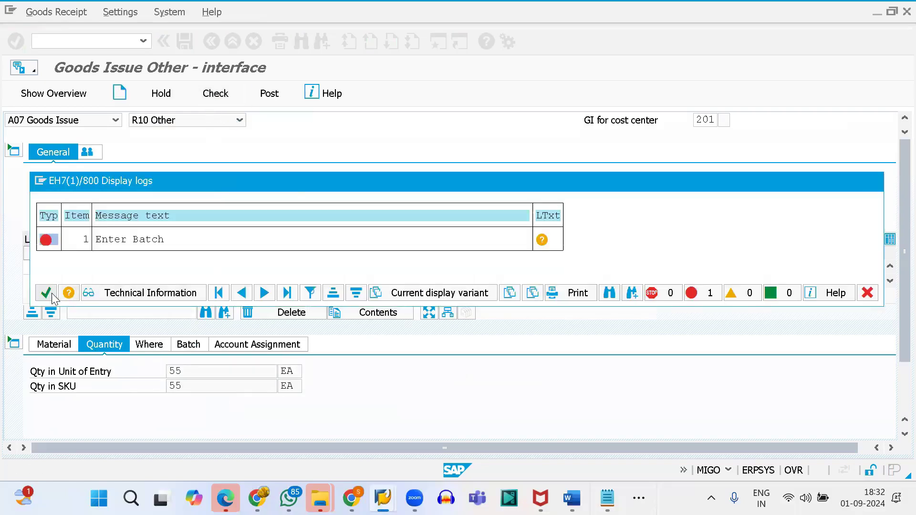
click(46, 292)
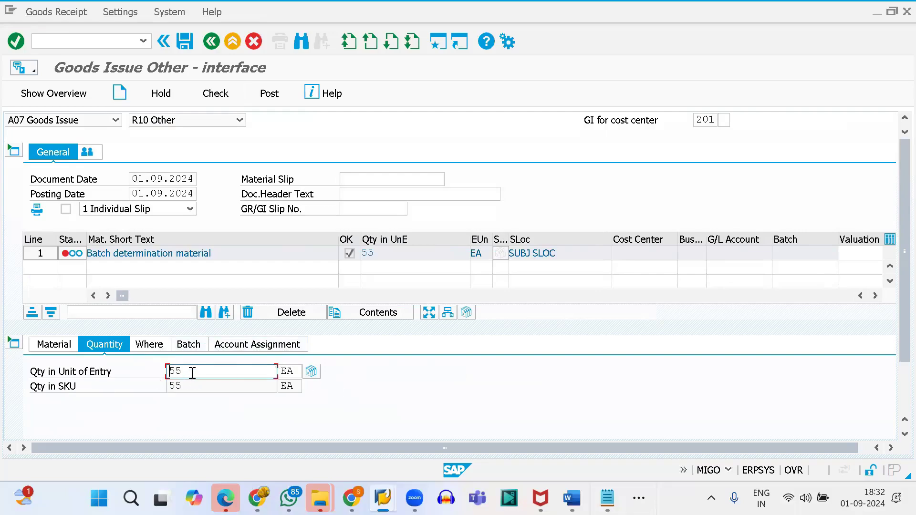
click(312, 371)
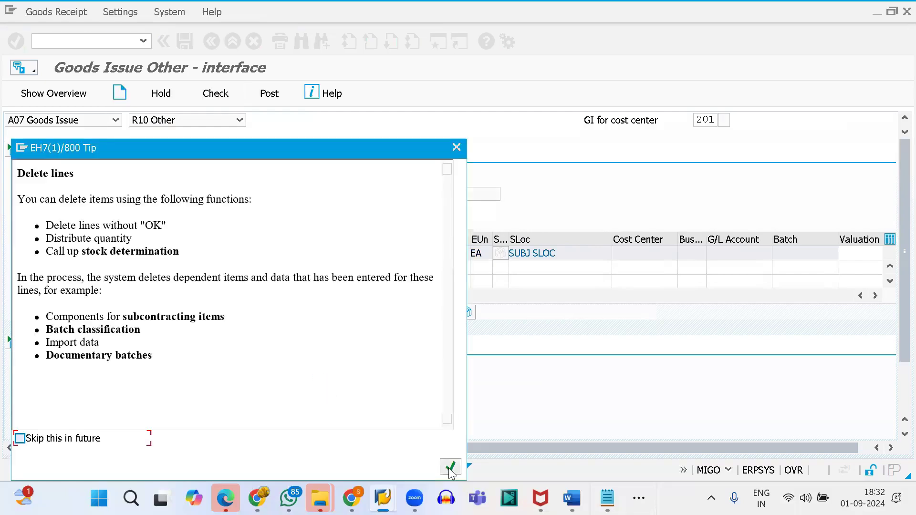
click(449, 467)
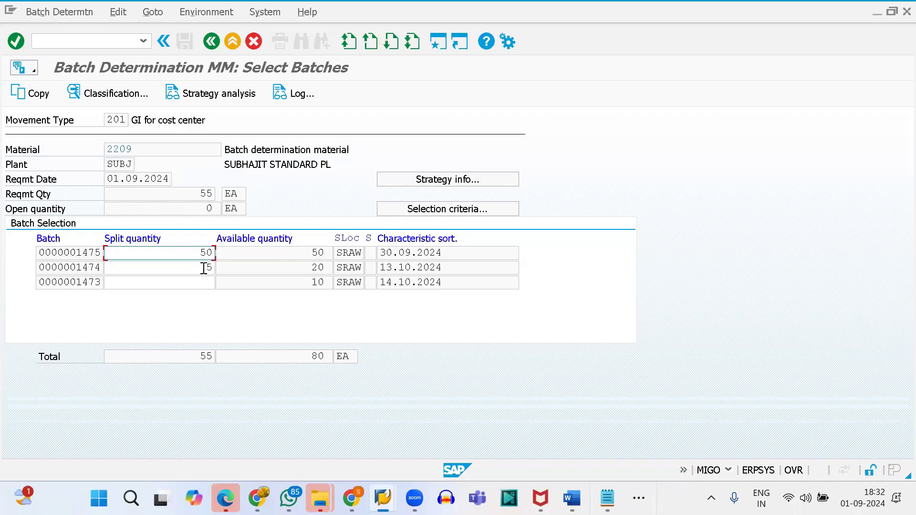
drag(204, 269, 214, 268)
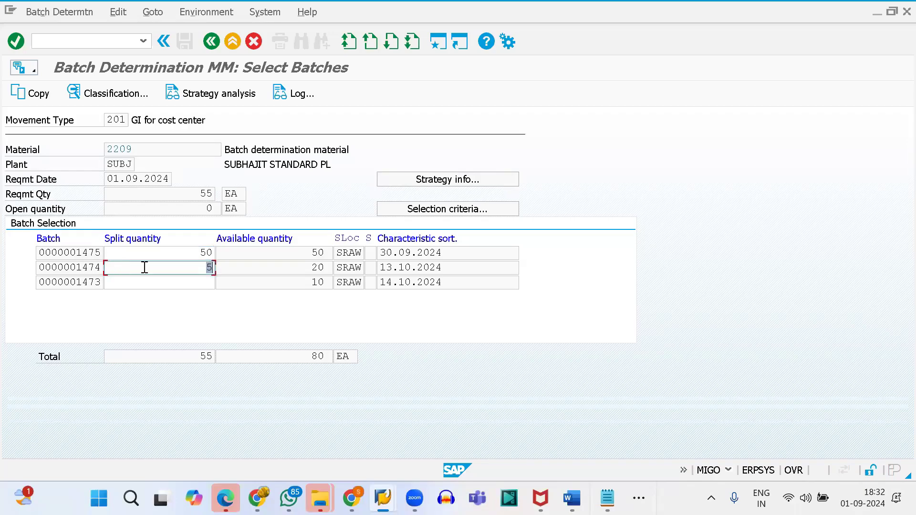
click(27, 98)
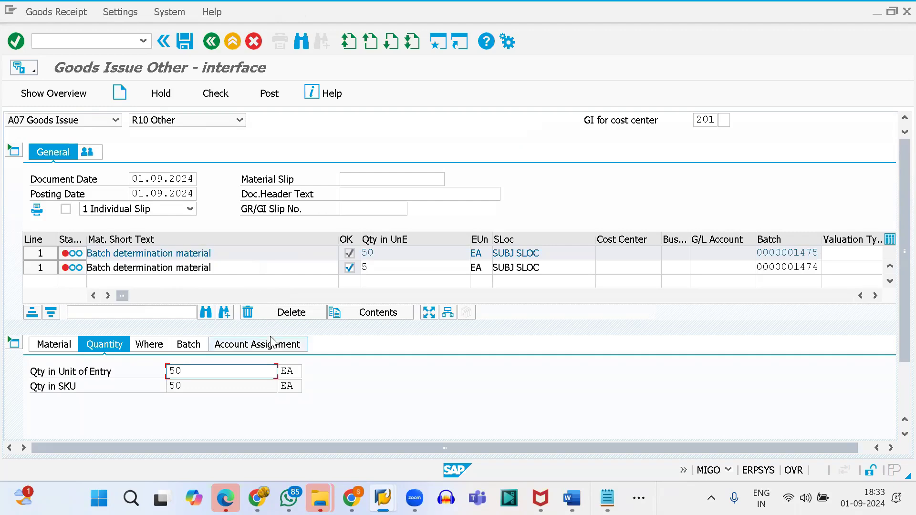
click(223, 95)
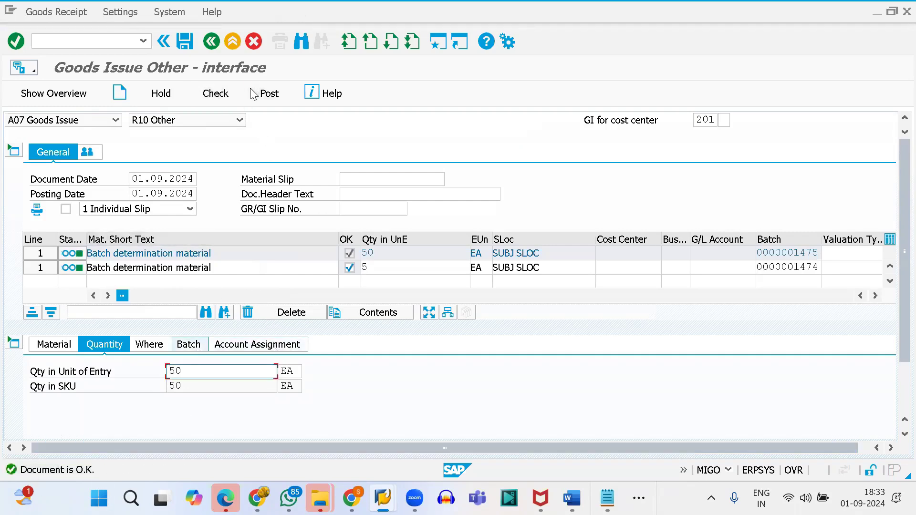
click(263, 93)
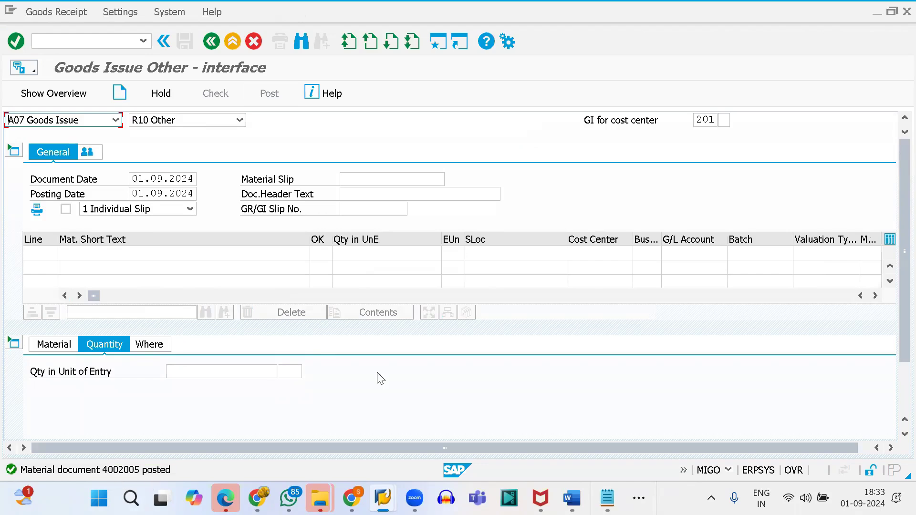
Step: Return to the MMBE stock overview and display material 2209 in plant SUBJ without a batch restriction
click(877, 13)
double_click(244, 175)
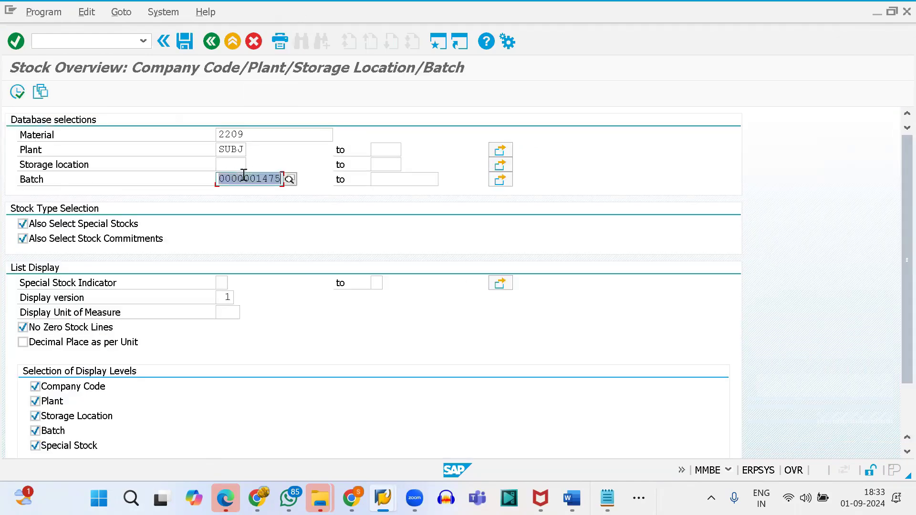
key(BackSpace)
click(19, 92)
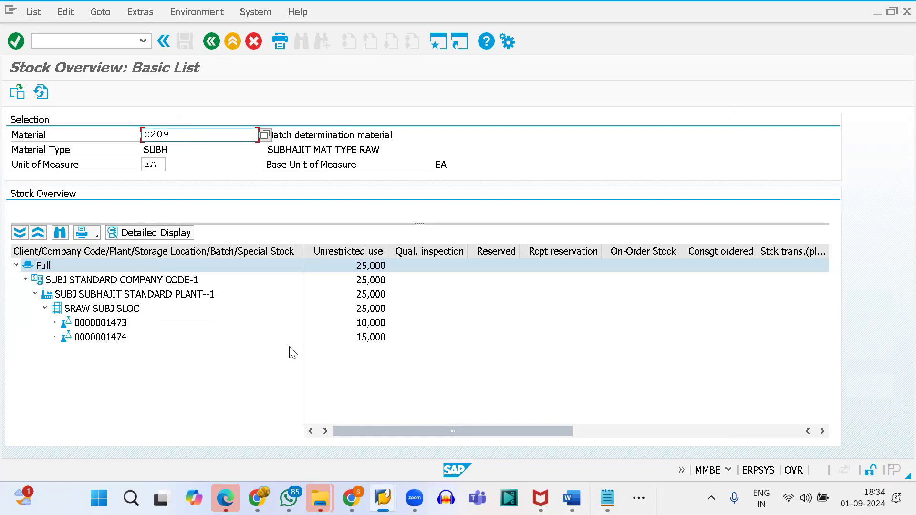
Step: In transaction CU70, start sort sequence ZDEMOLEFO with the description LEFO and open its characteristics
click(54, 44)
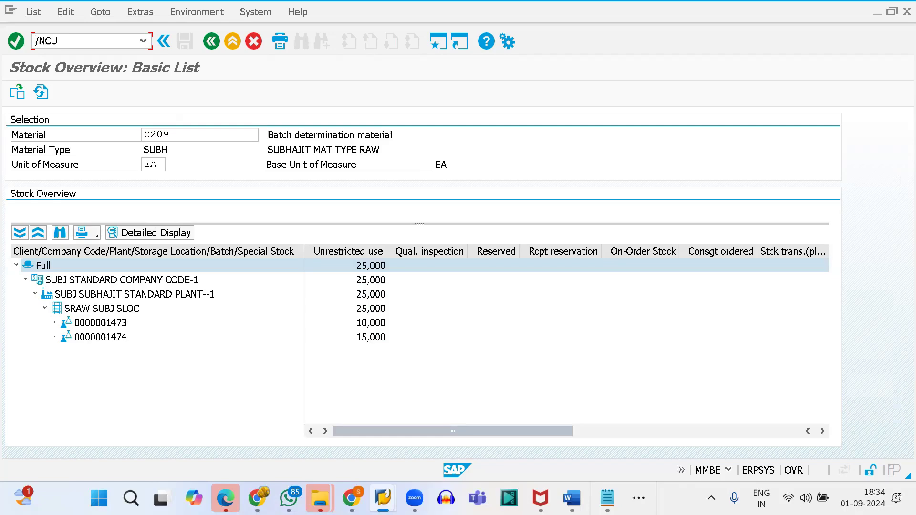
key(Return)
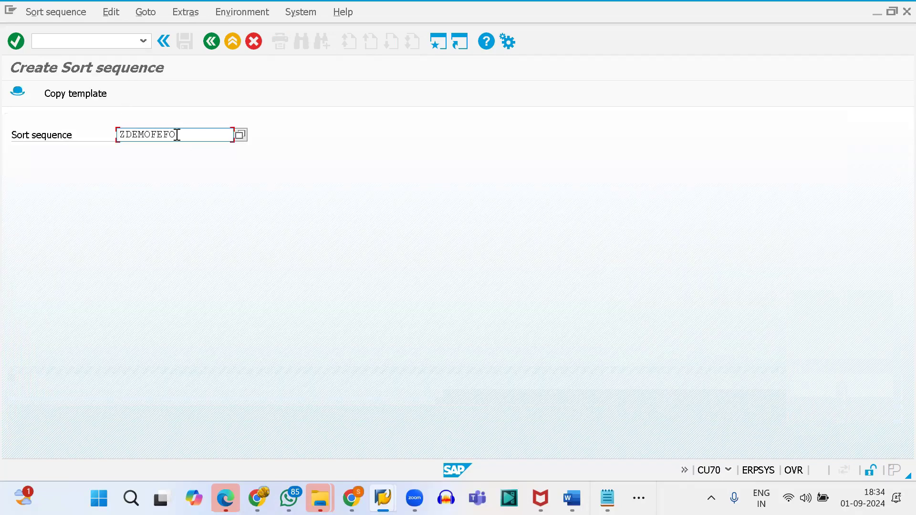
key(BackSpace)
key(BackSpace)
key(BackSpace)
key(BackSpace)
text(LE)
key(Return)
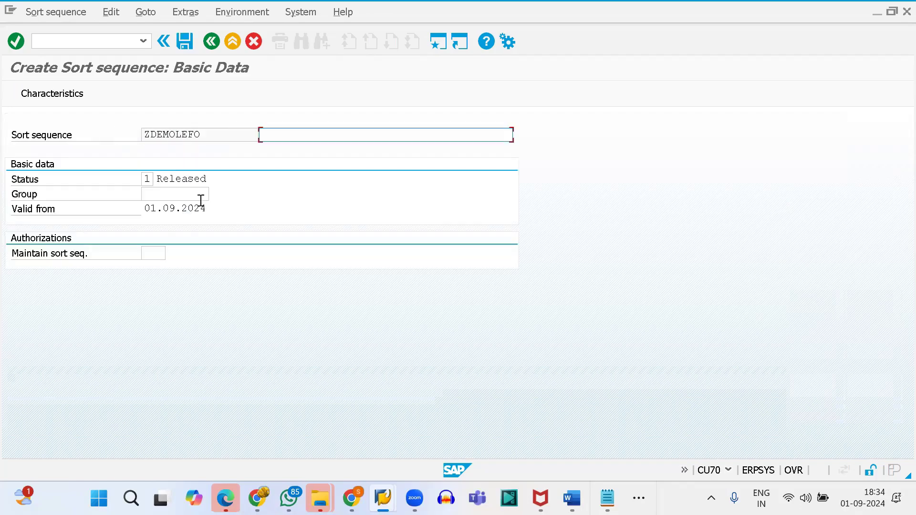
click(49, 93)
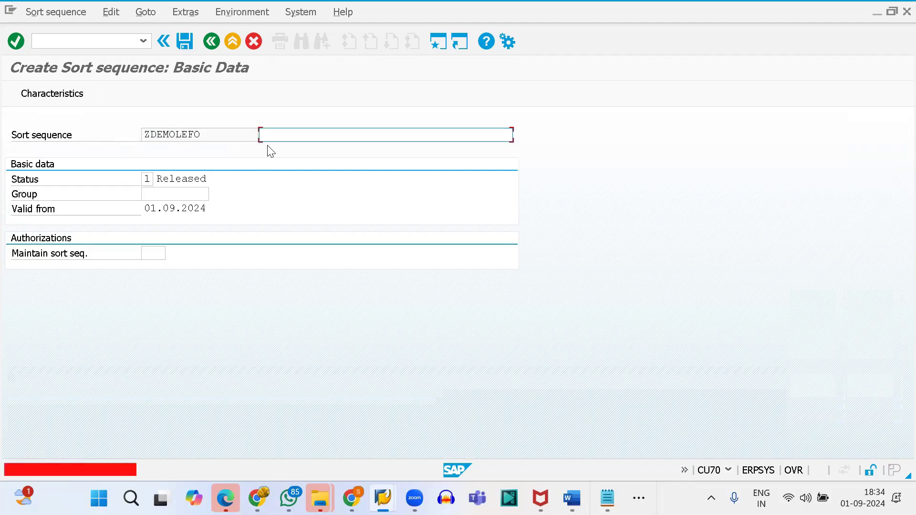
text(LEFO)
key(Return)
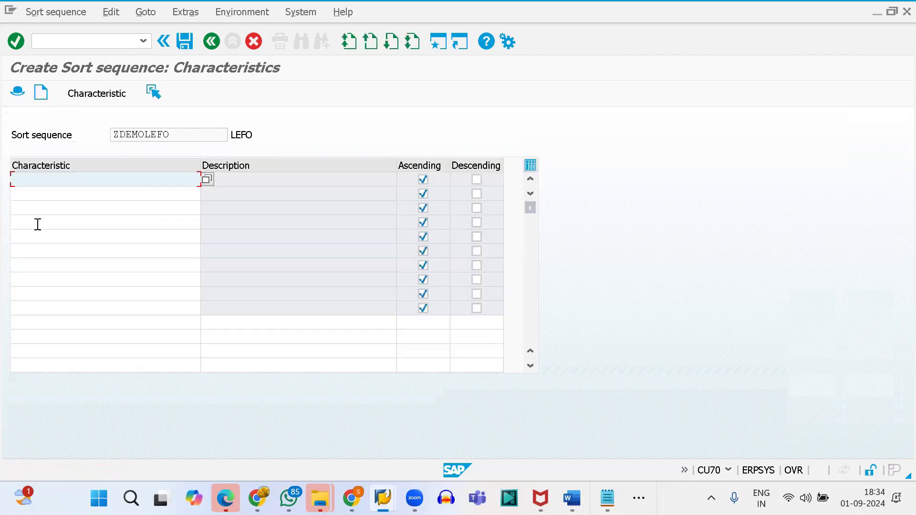
Step: Add characteristic LOBM_VFDAT to the sort sequence with descending order instead of ascending, and save
key(Down)
key(Return)
key(Return)
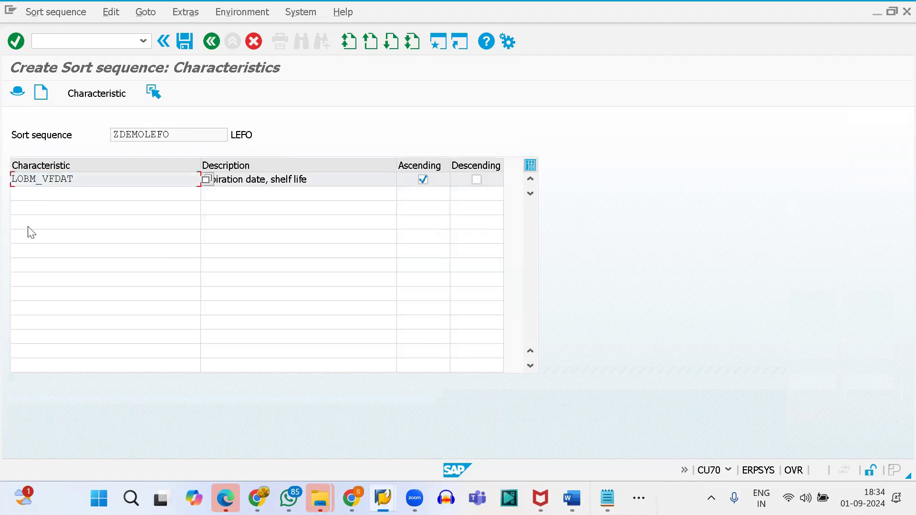
click(478, 180)
click(423, 180)
click(183, 41)
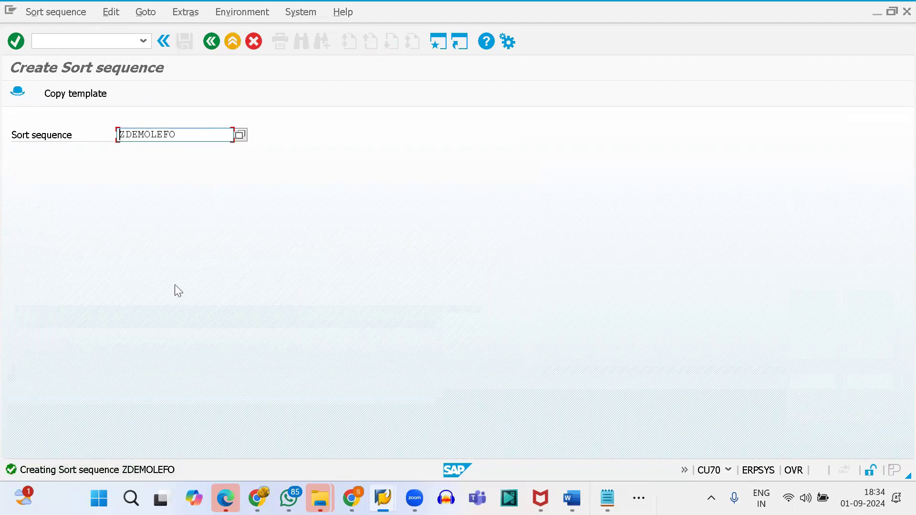
Step: Copy the sort sequence name ZDEMOLEFO onto a new line below the sort sequence entry in the Notepad notes and return to SAP
drag(141, 141, 99, 140)
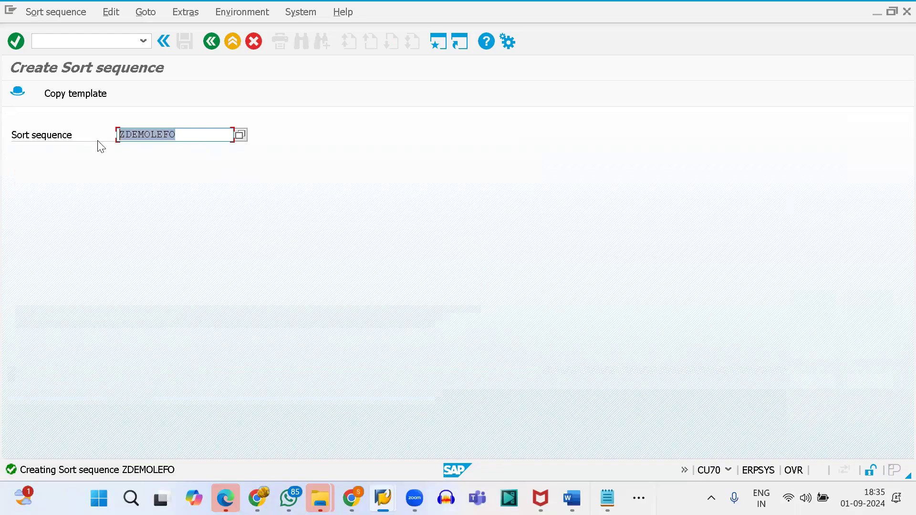
key(ctrl+c)
key(alt+Tab)
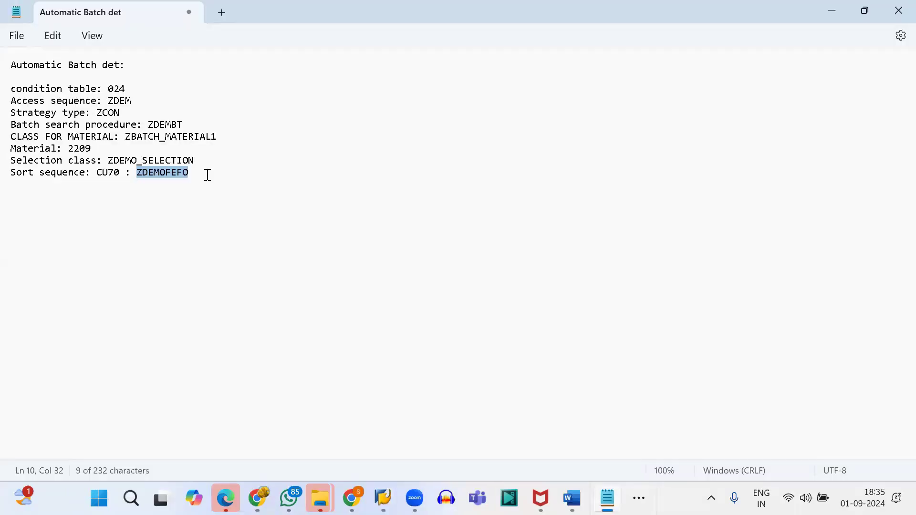
click(191, 172)
key(Return)
key(ctrl+v)
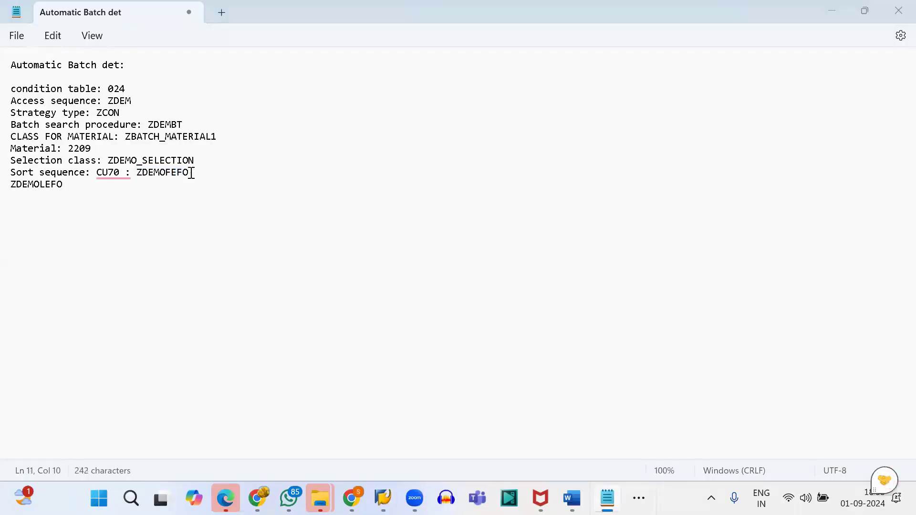
key(alt+Tab)
click(62, 44)
key(Return)
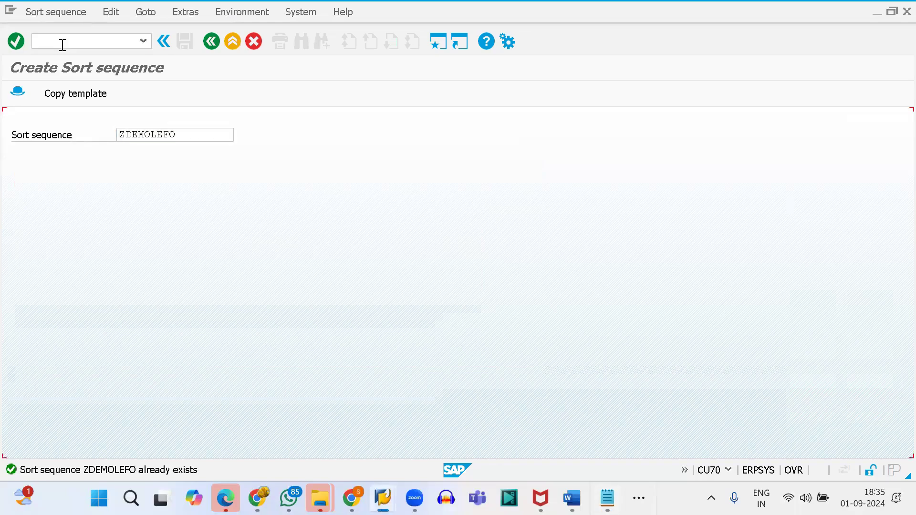
text(/n)
key(Return)
text(/)
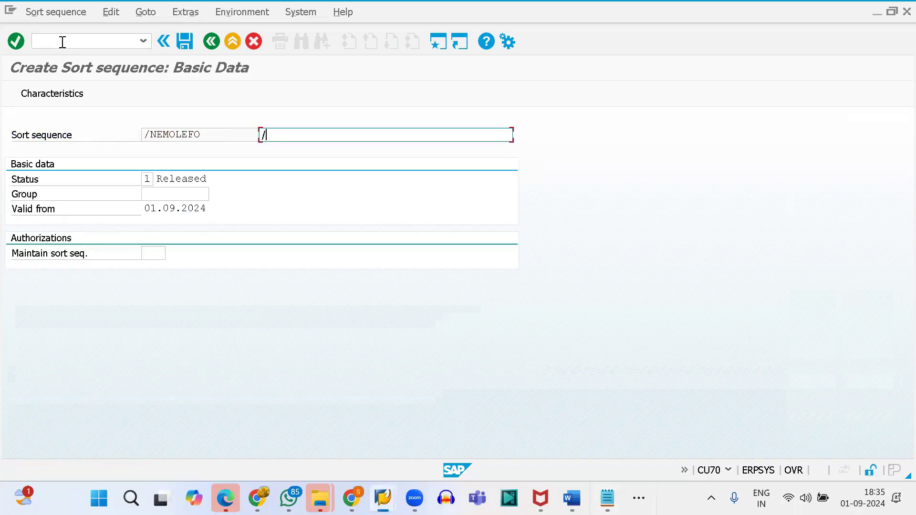
Step: In transaction MBC1, open strategy type ZCON and enter material 2209 for movement type 201 in plant SUBJ
click(59, 41)
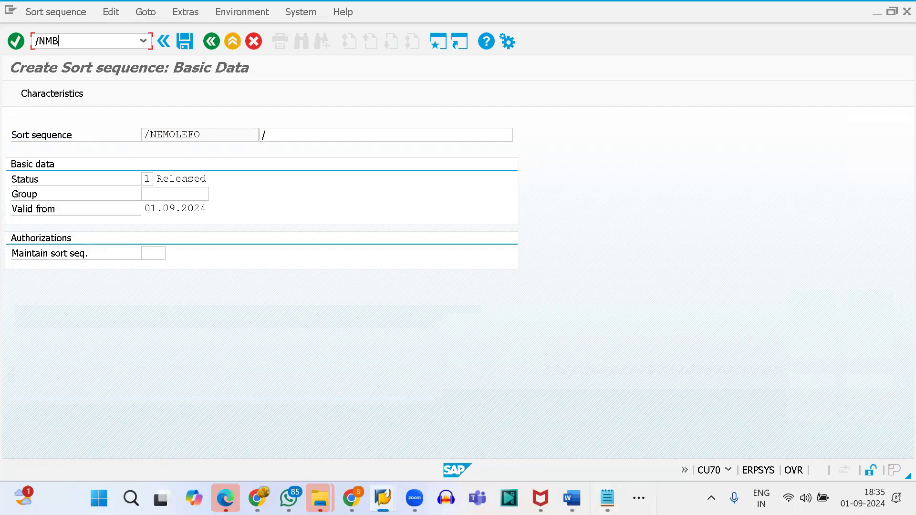
key(Return)
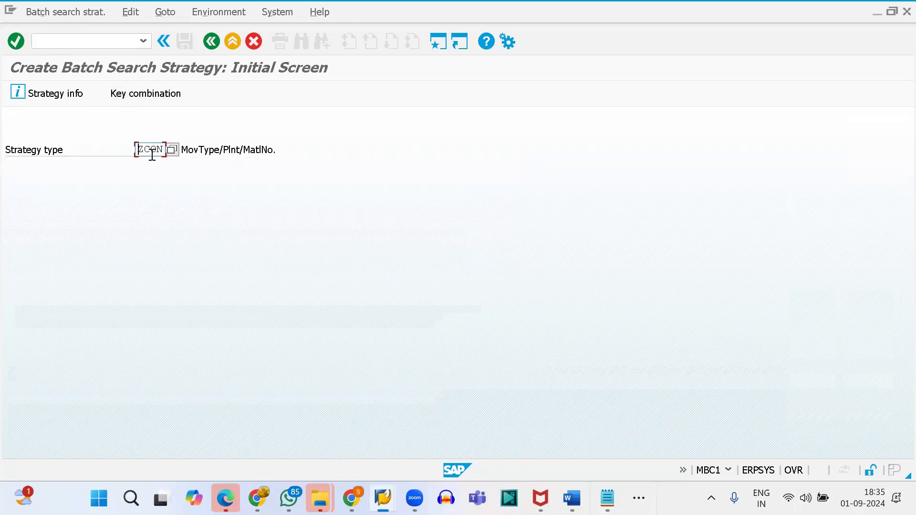
key(Return)
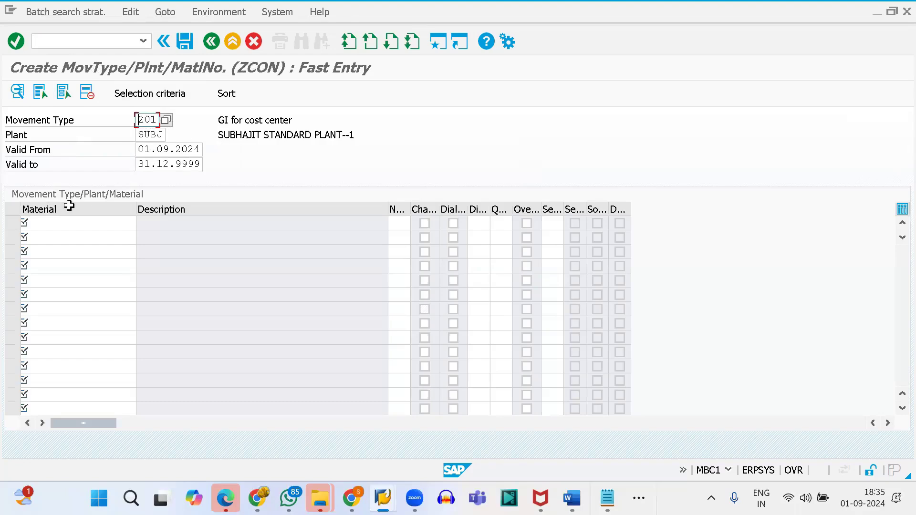
click(56, 225)
text(2209)
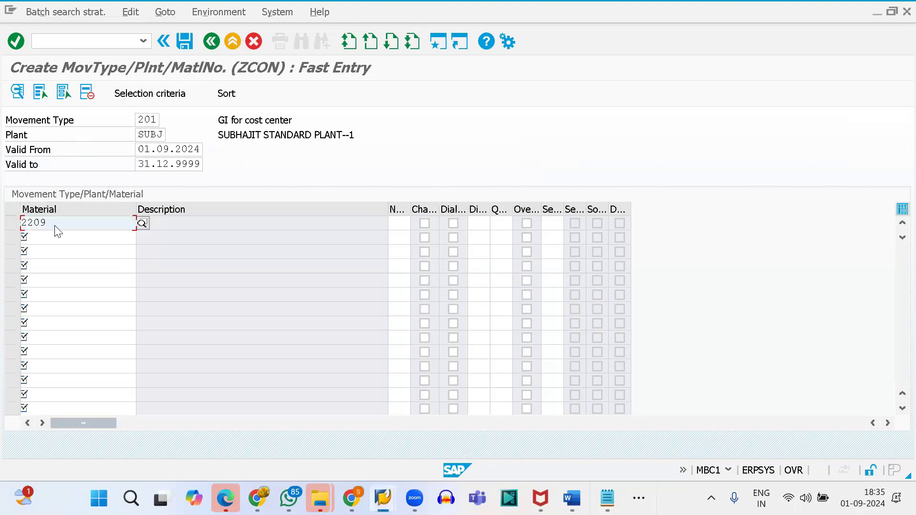
key(Return)
Step: Assign class ZDEMO_SELECTION as selection criteria for material 2209, with a remaining shelf life of >= 10 d
click(13, 224)
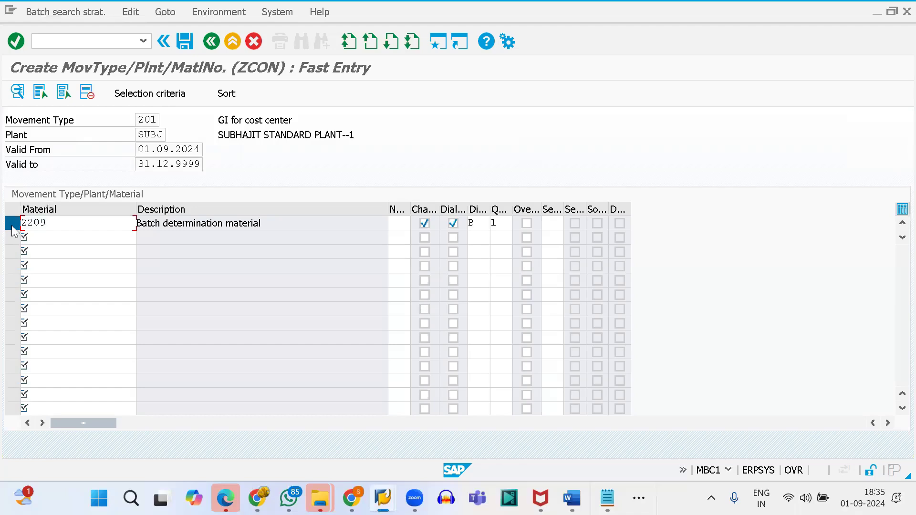
click(148, 97)
click(62, 221)
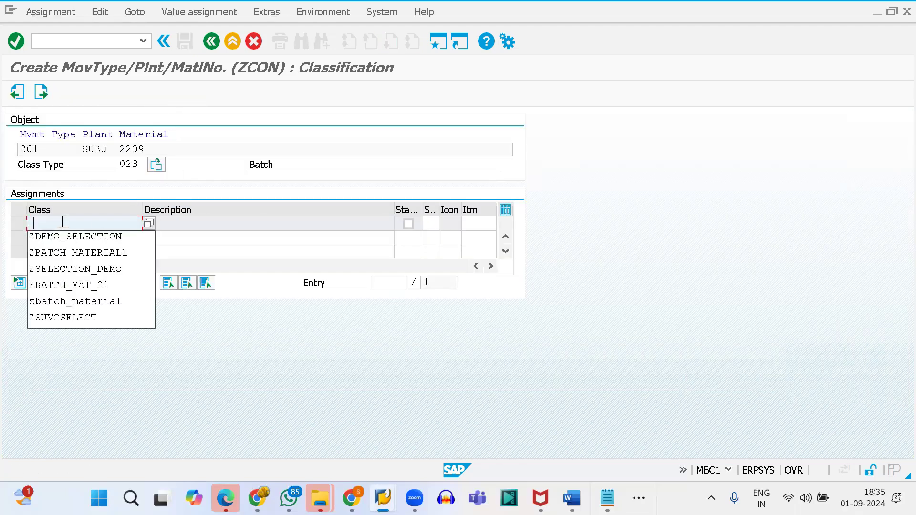
key(Return)
key(Return)
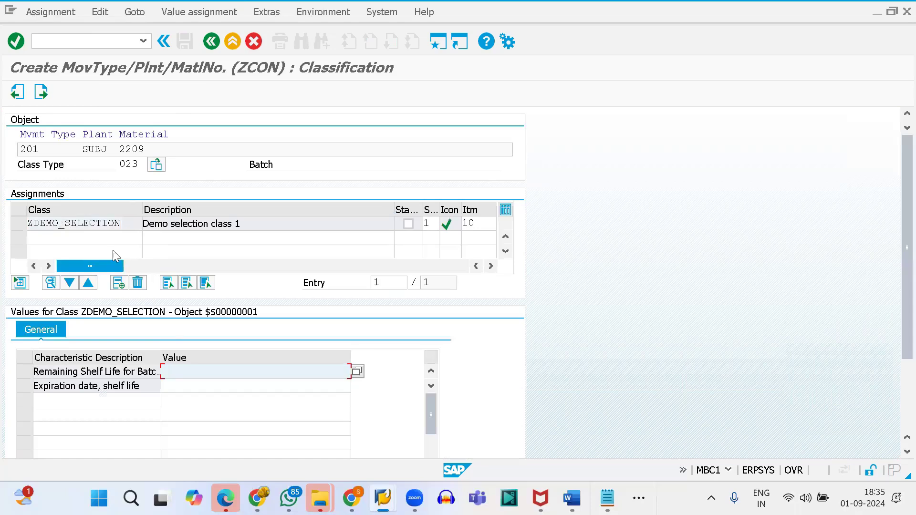
click(181, 378)
key(Down)
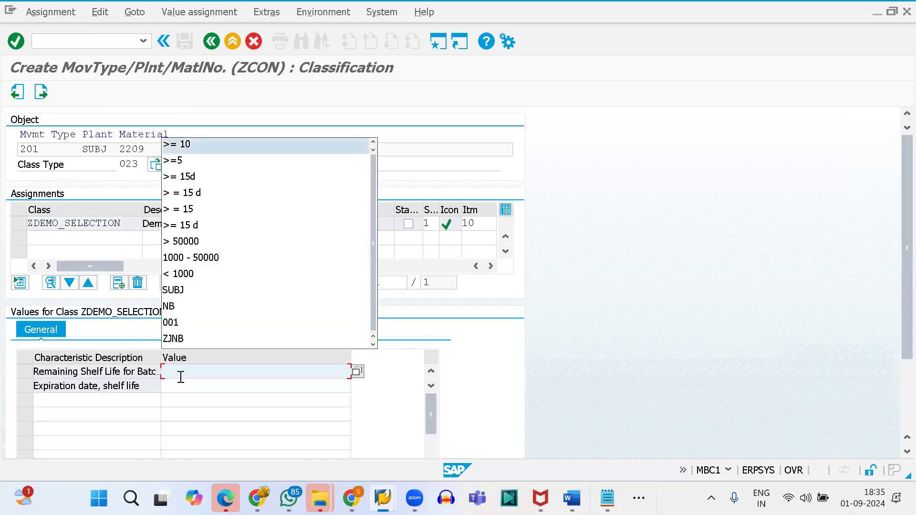
key(Return)
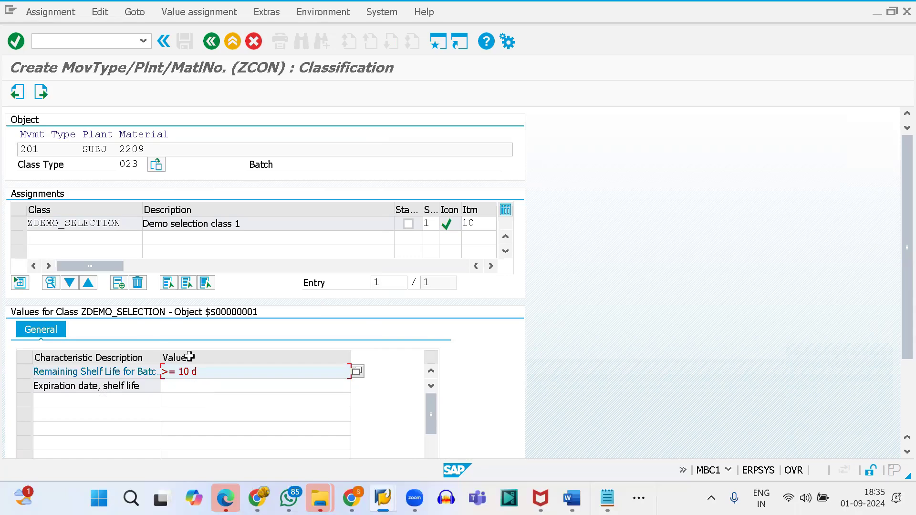
click(40, 92)
Step: Set the record's sort rule to ZDEMOLEFO, copied from the Notepad notes, and save the batch search strategy
click(226, 94)
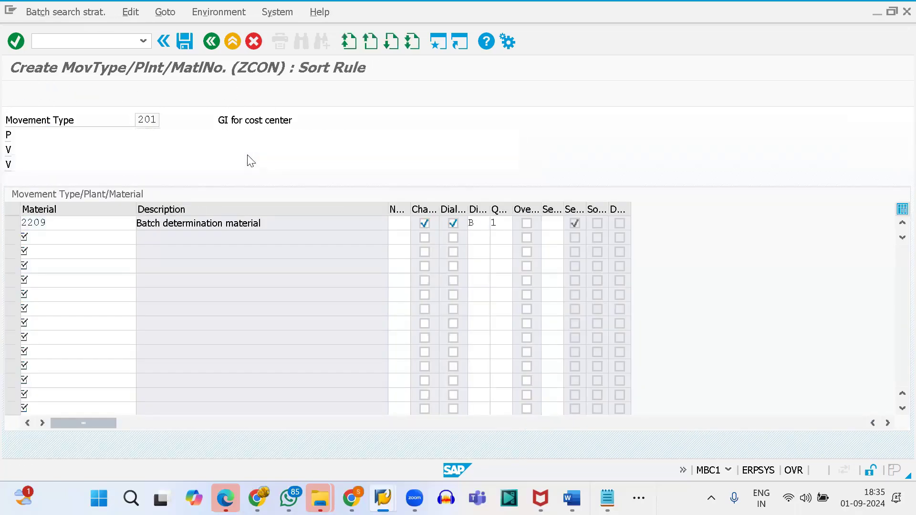
key(alt+Tab)
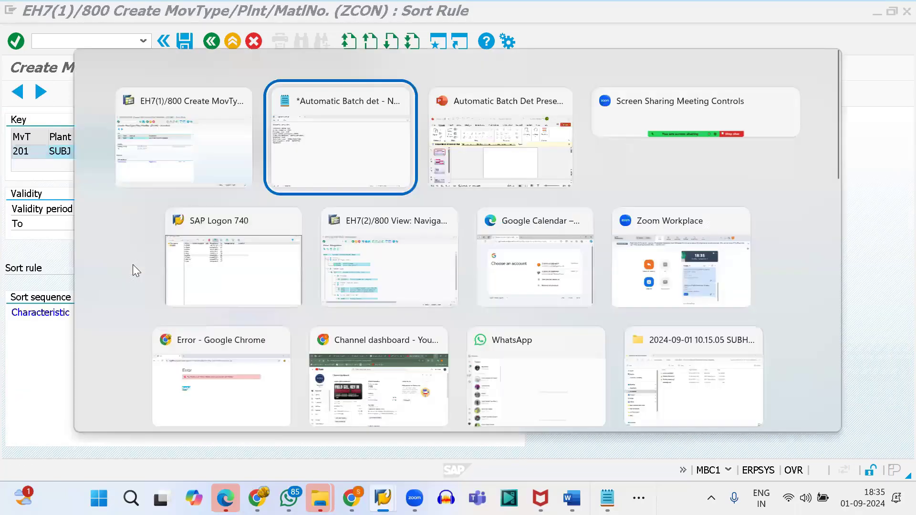
drag(73, 183, 13, 187)
key(ctrl+c)
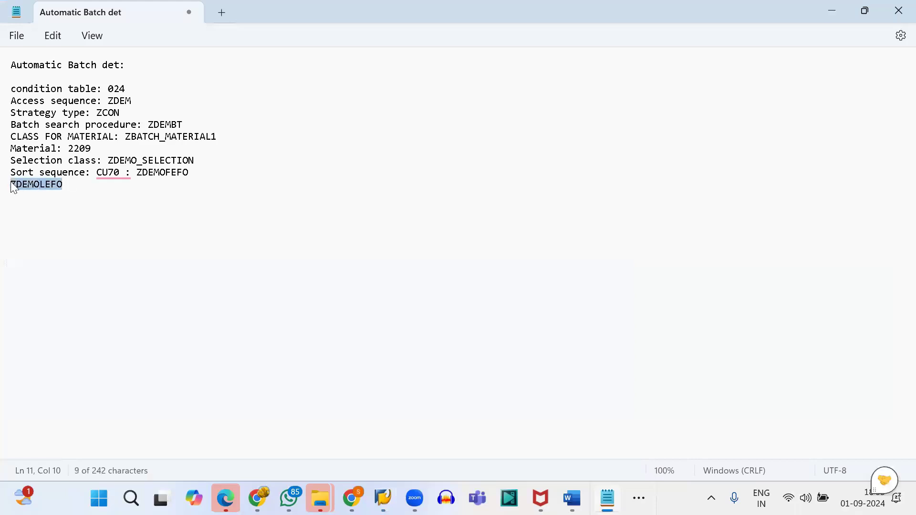
key(alt+Tab)
key(ctrl+v)
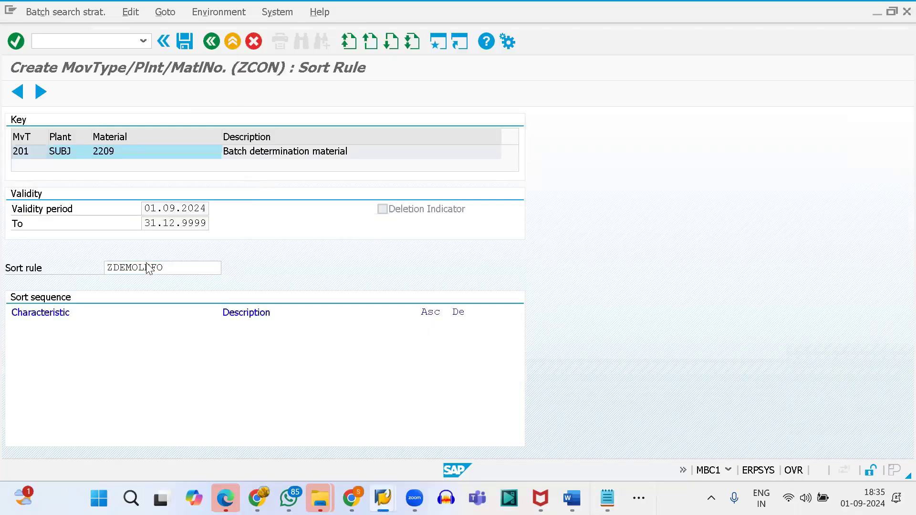
key(Return)
click(183, 43)
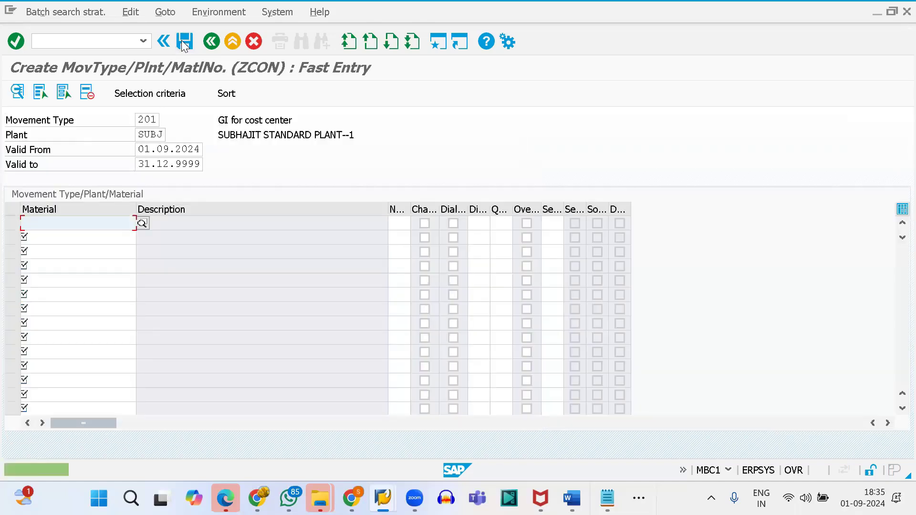
Step: Open MIGO and enter a goods issue item for material 2209 with a quantity in unit of entry of 5
click(52, 46)
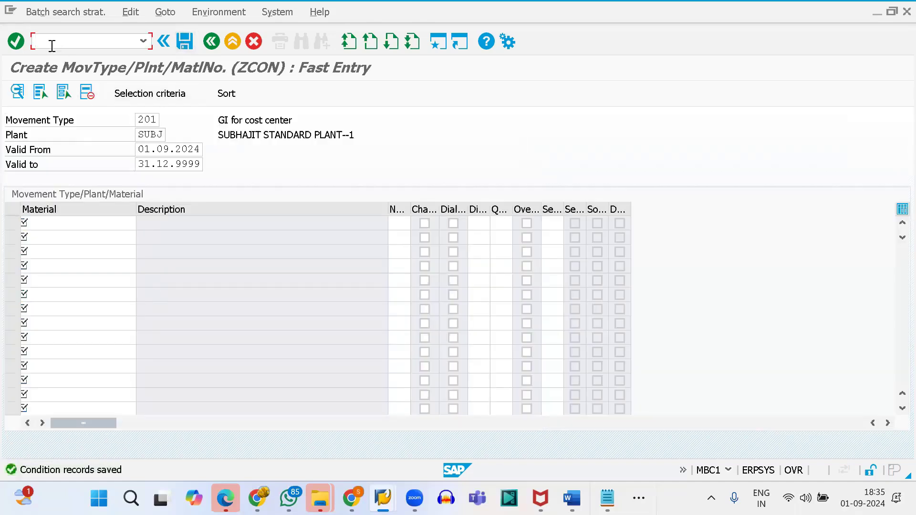
text(/NMIGO)
key(Return)
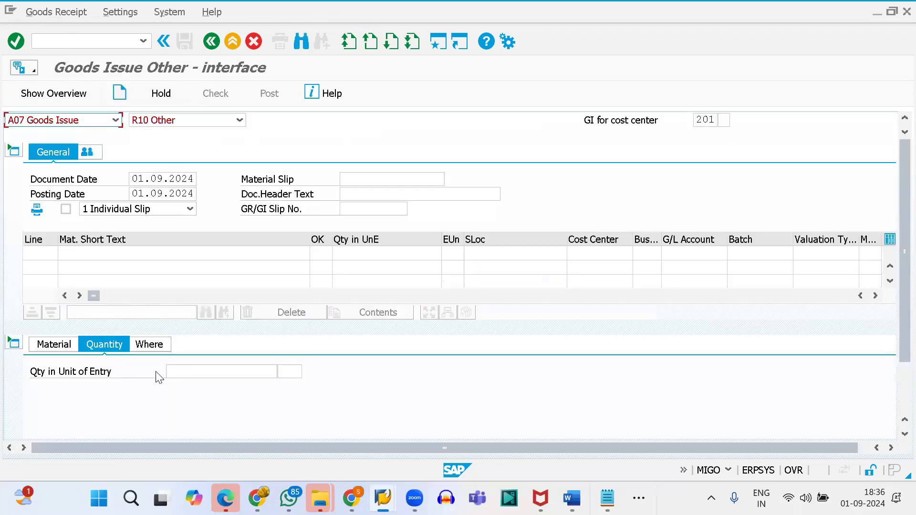
click(54, 344)
click(181, 371)
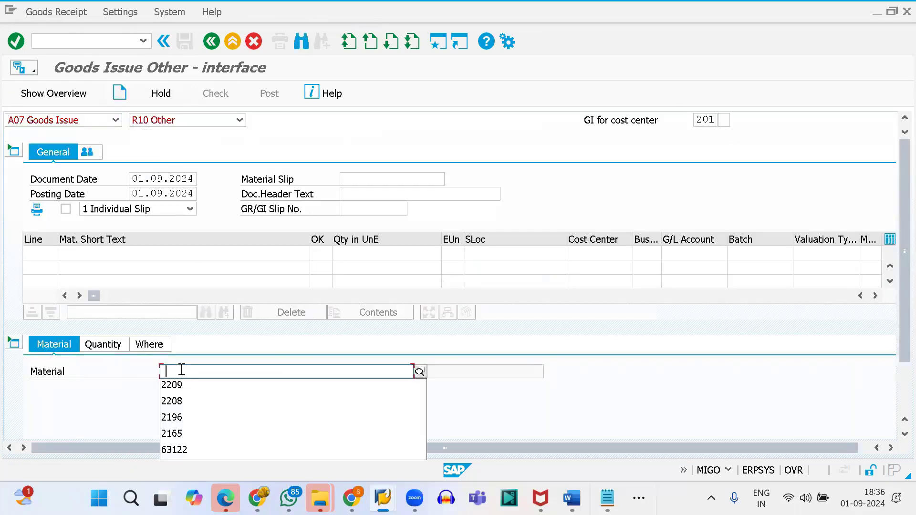
text(2209)
key(Return)
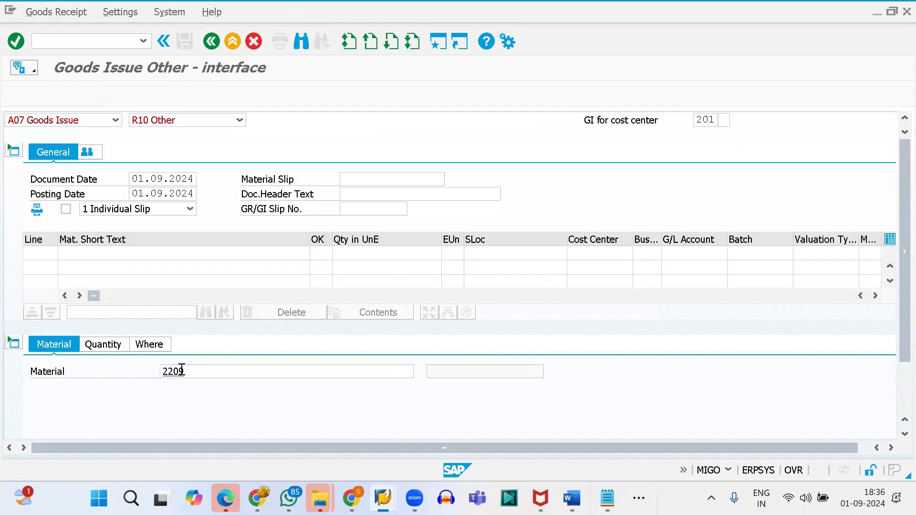
click(103, 344)
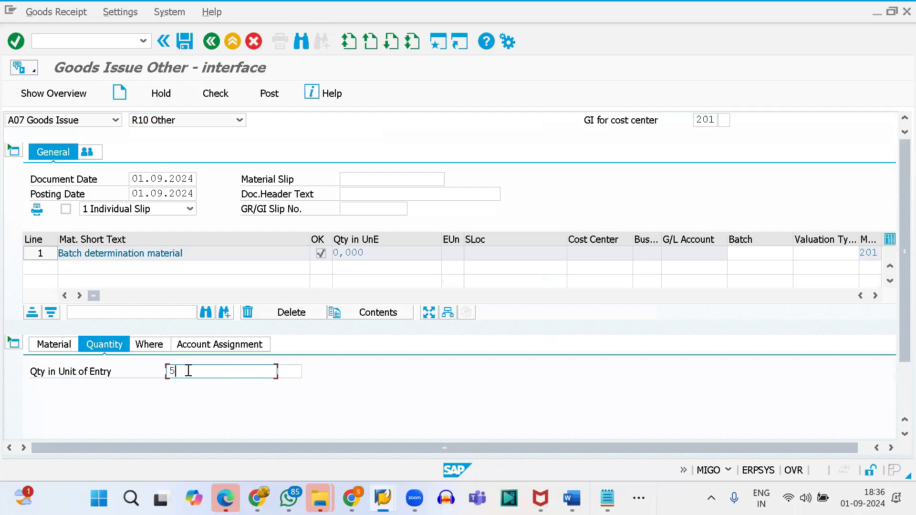
key(Return)
Step: Set the item's plant to SUBJ and storage location to SRAW, and view its batch and quantity details
click(150, 345)
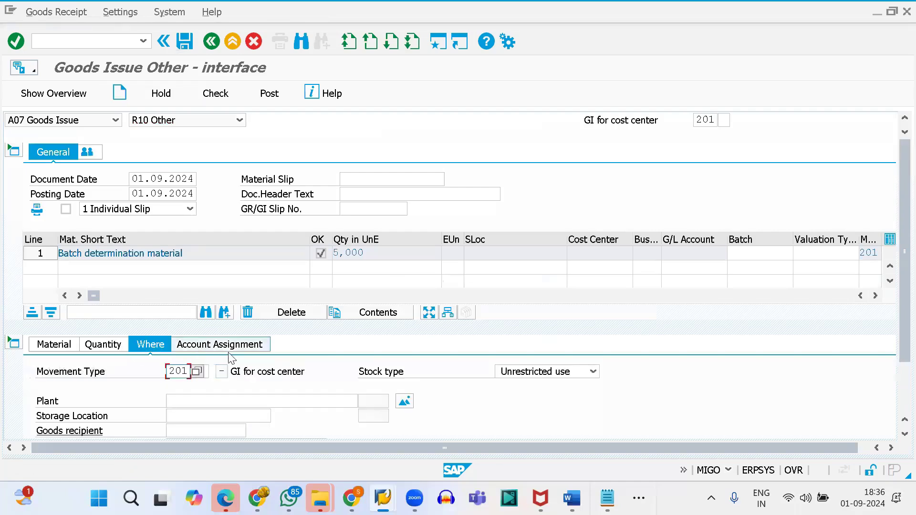
click(181, 399)
text(SUBJ)
key(Tab)
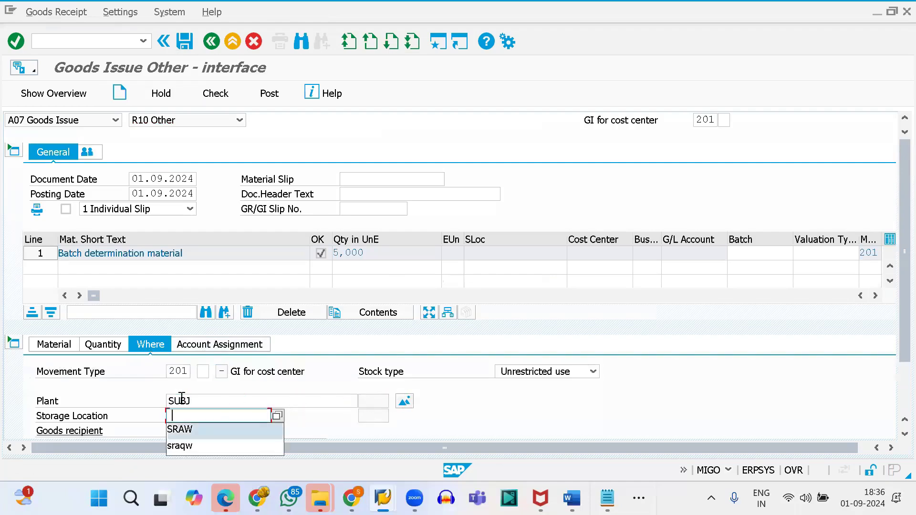
key(Return)
key(Return)
click(189, 345)
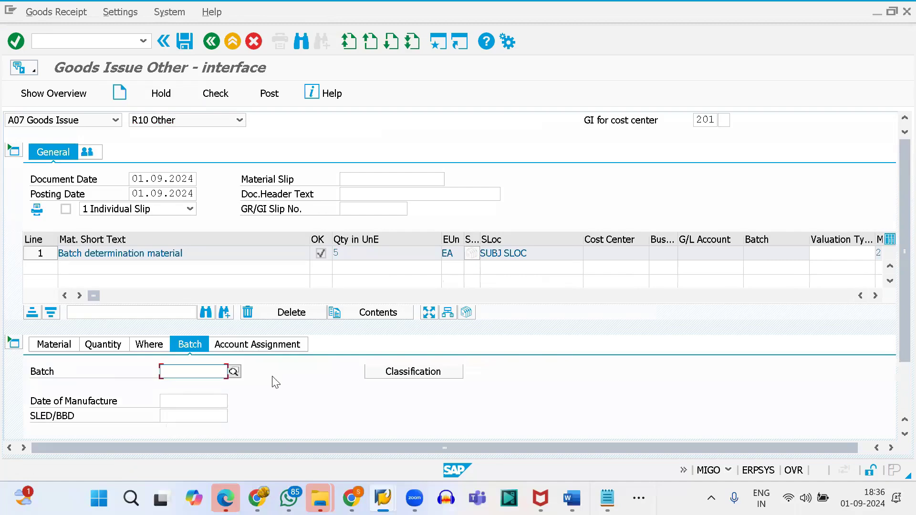
click(109, 344)
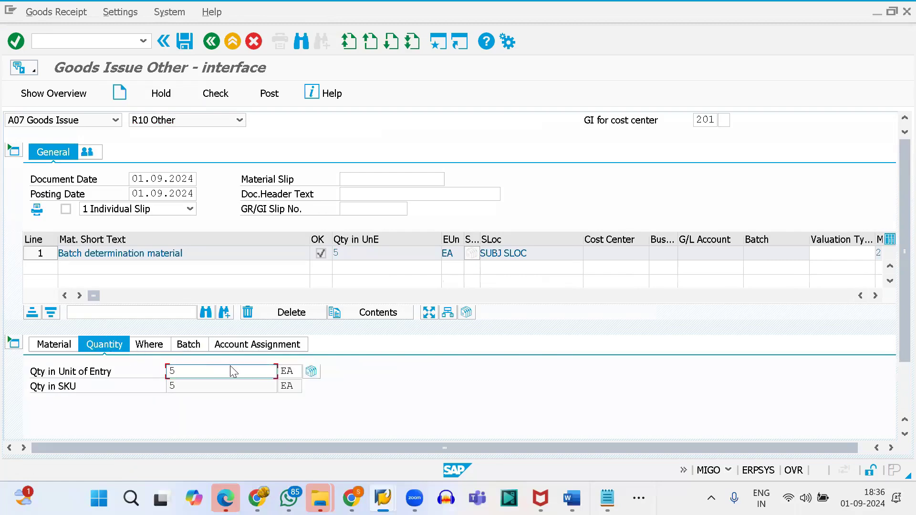
Step: Run batch determination for the goods issue item and compare the proposed batches with their characteristic sort dates
click(317, 373)
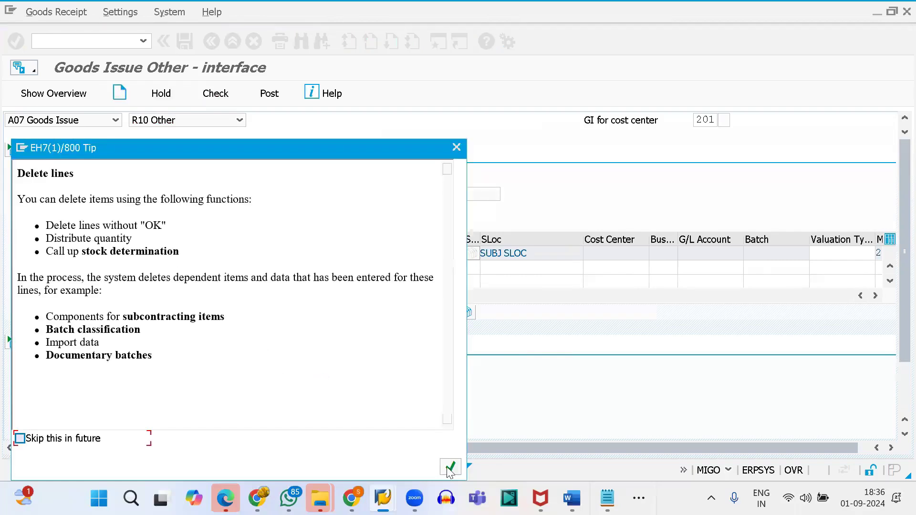
click(451, 467)
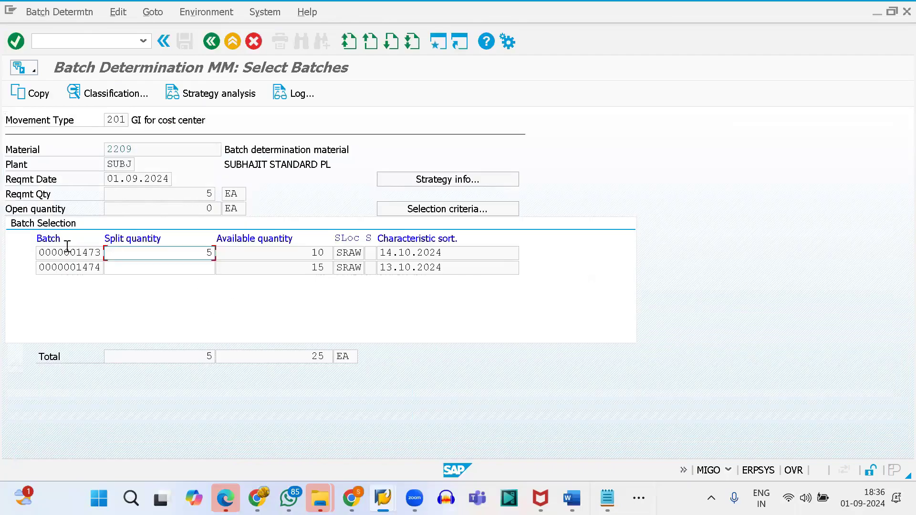
drag(82, 251, 127, 252)
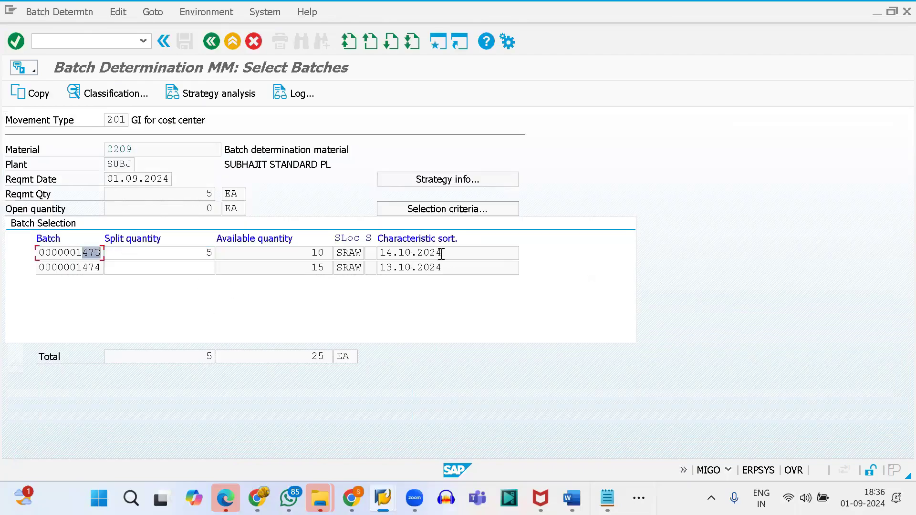
drag(445, 254, 382, 252)
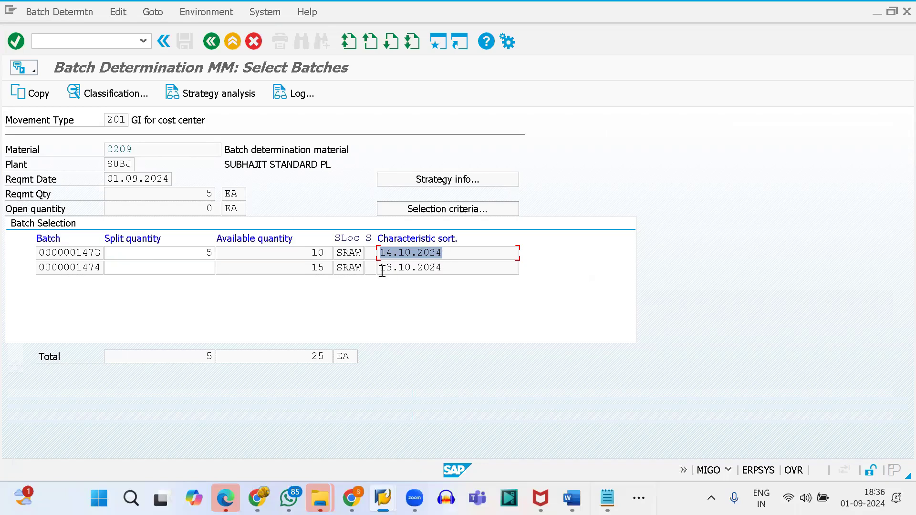
drag(382, 271, 446, 270)
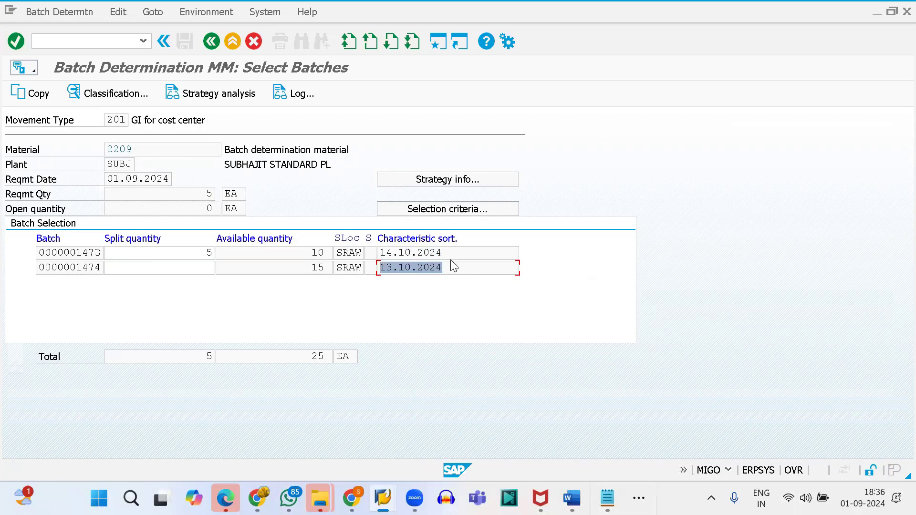
drag(445, 253, 174, 257)
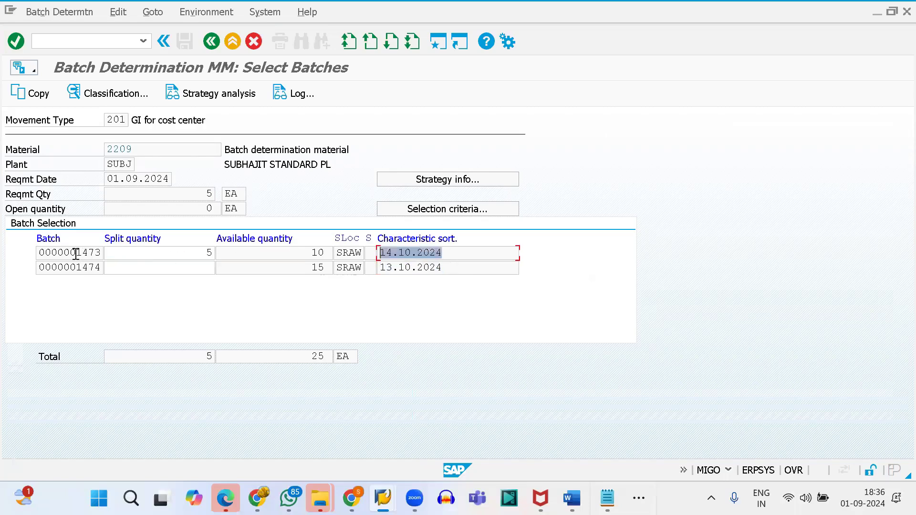
drag(76, 255, 108, 256)
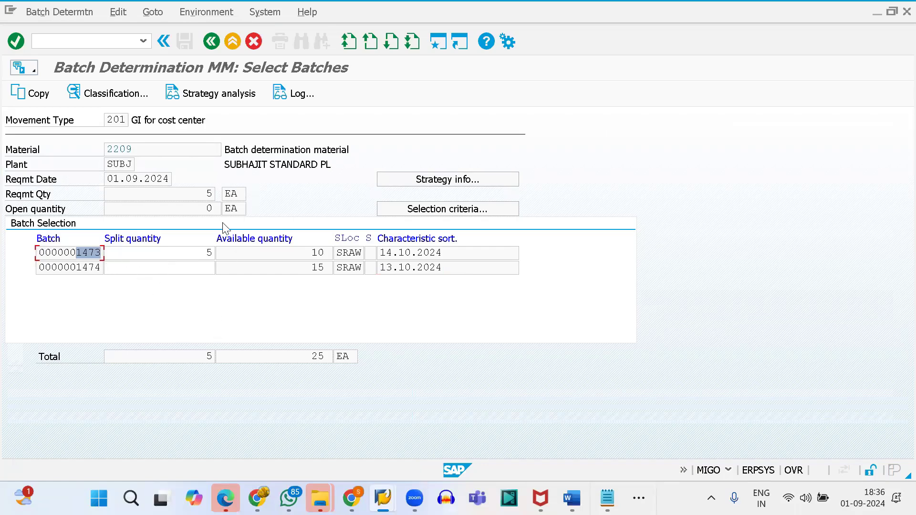
Step: Open transaction CU70 and start creating a sort sequence named ZDEMOFIFO
click(47, 44)
key(Return)
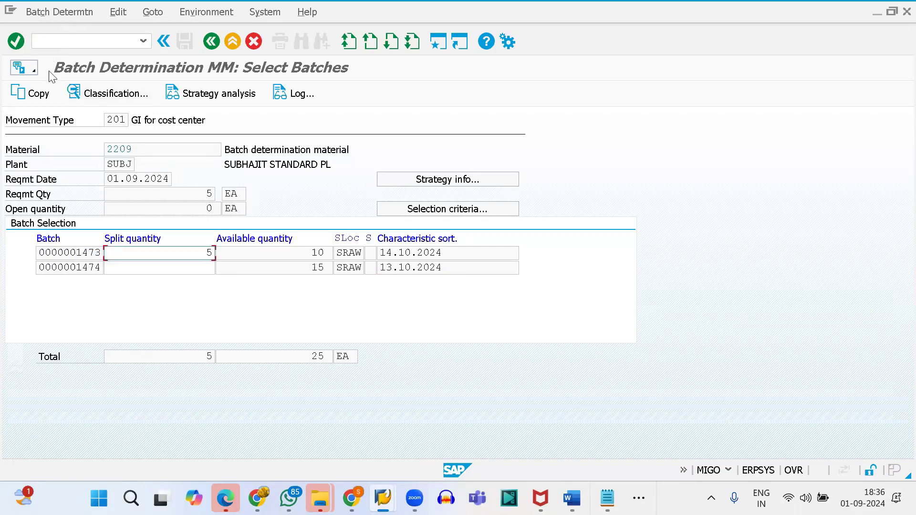
text(/)
click(52, 42)
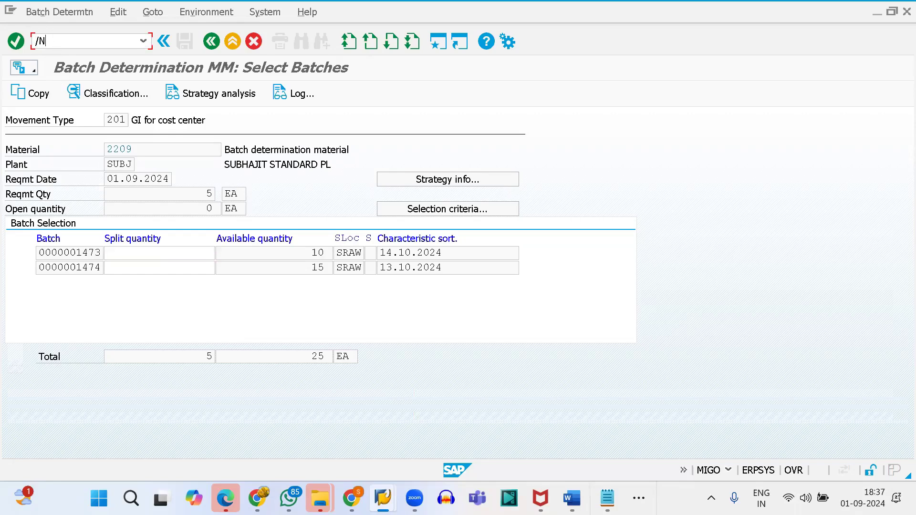
text(/NCU70)
key(Return)
drag(179, 132, 102, 139)
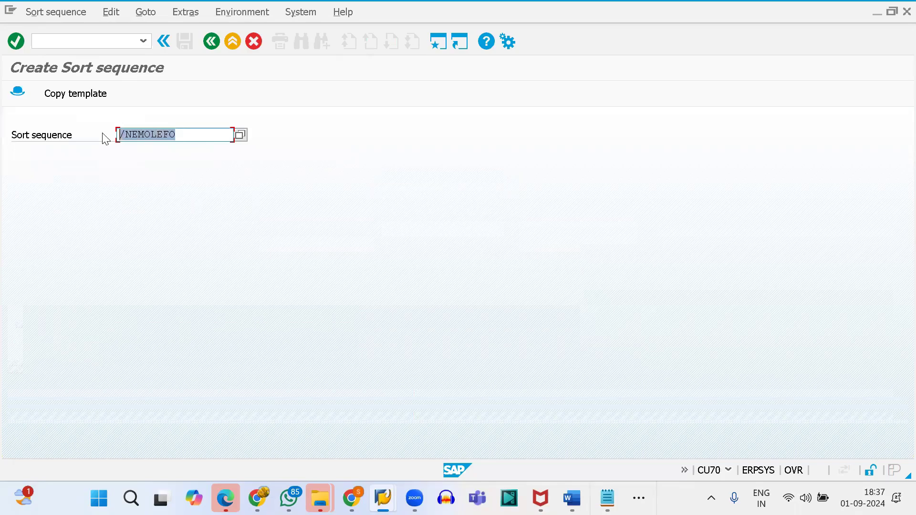
key(BackSpace)
text(ZDEMOL)
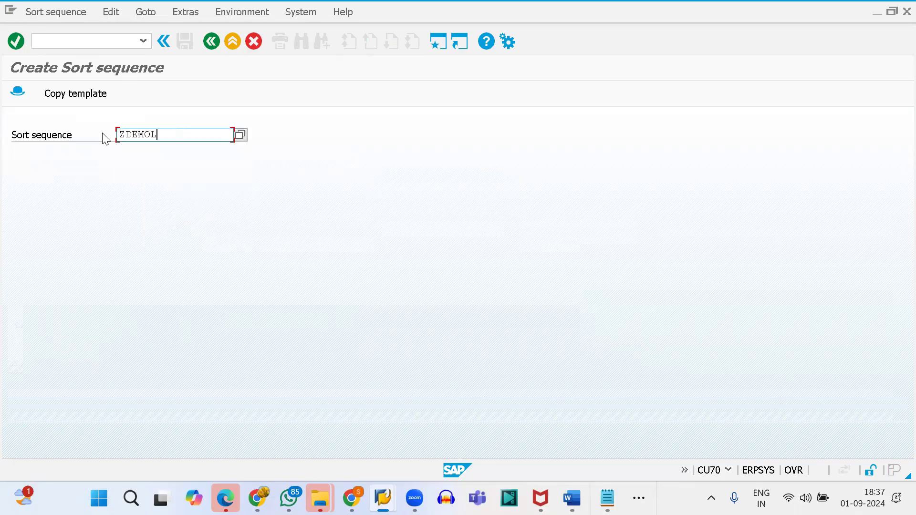
text(I)
key(BackSpace)
key(BackSpace)
text(FI)
key(Return)
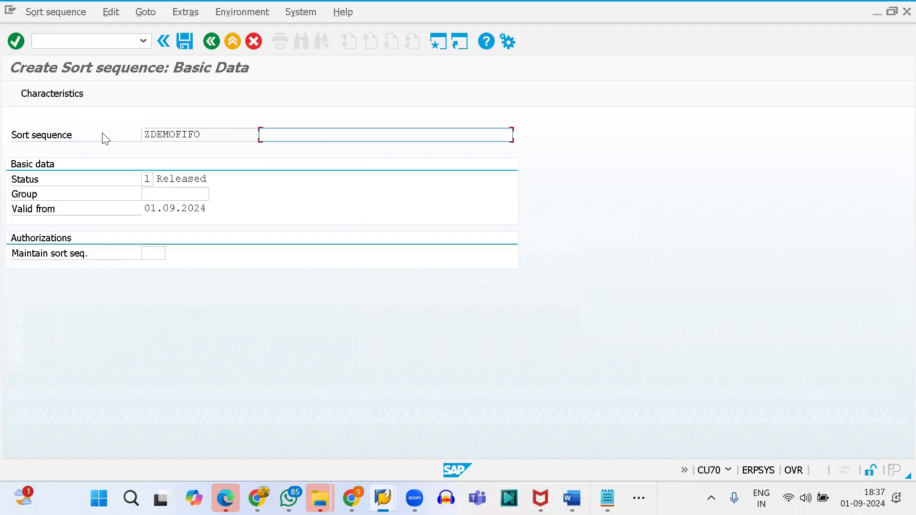
text(Fi)
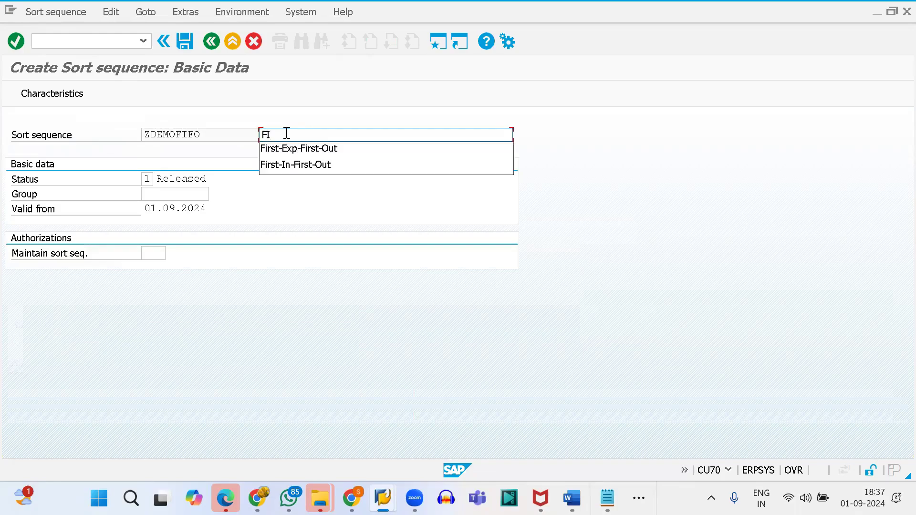
key(Down)
key(Return)
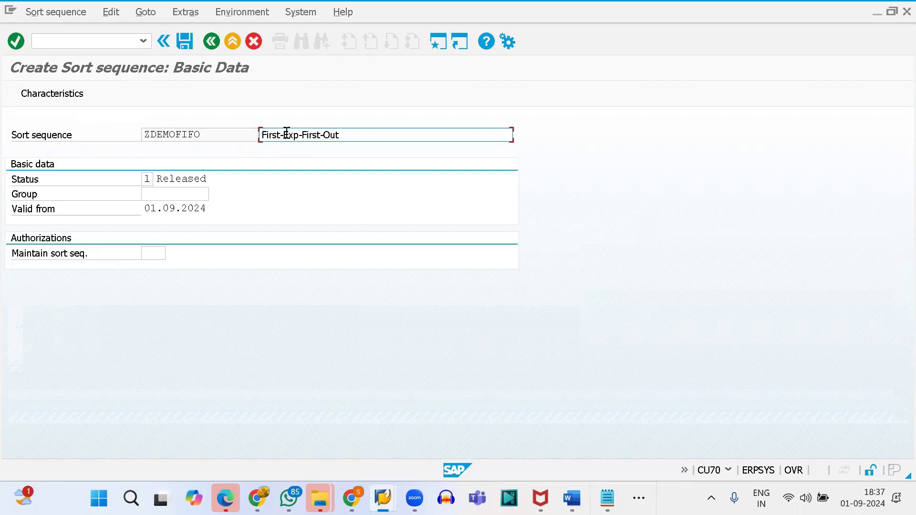
key(ctrl+a)
key(BackSpace)
Step: Set the sort sequence's description to First-In-First-Out
key(Down)
key(Down)
key(Down)
key(Return)
Step: Add the characteristic LOBM_LWEDT to the sort sequence and save it
click(39, 100)
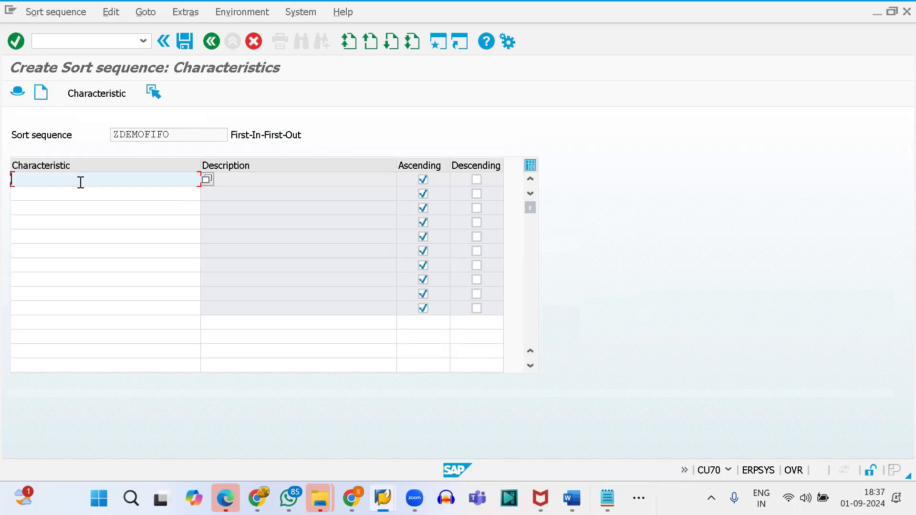
key(BackSpace)
key(Down)
key(Down)
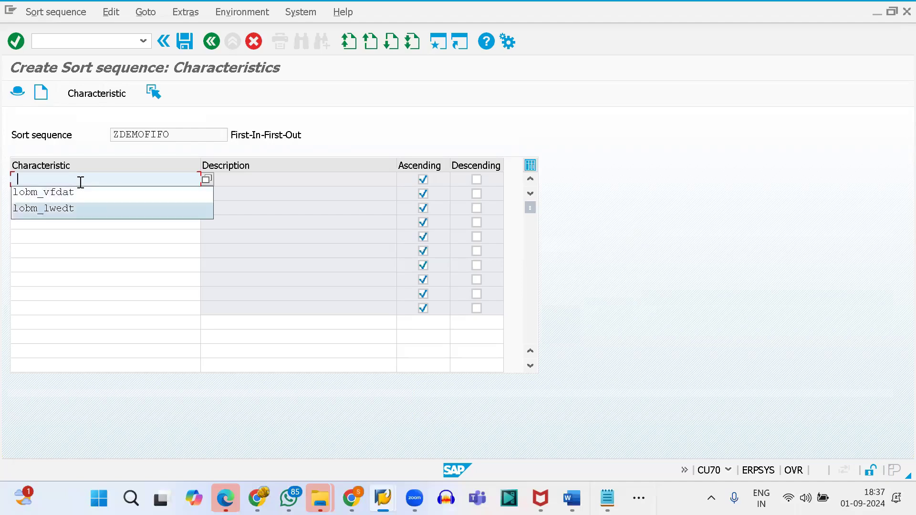
key(Return)
key(Return)
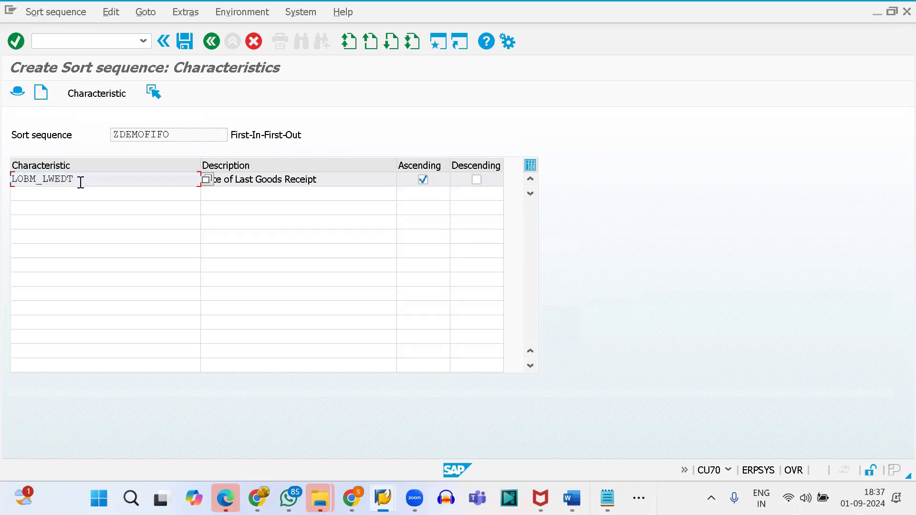
click(231, 180)
click(184, 44)
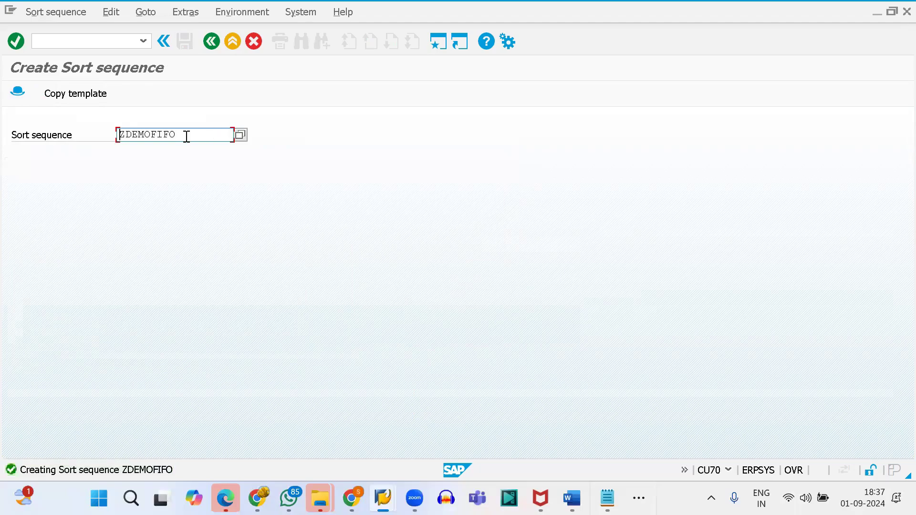
Step: Copy the sort sequence name ZDEMOFIFO into the Notepad notes on a new line below ZDEMOLEFO, and return to SAP
drag(185, 137, 115, 141)
key(ctrl+c)
key(alt+Tab)
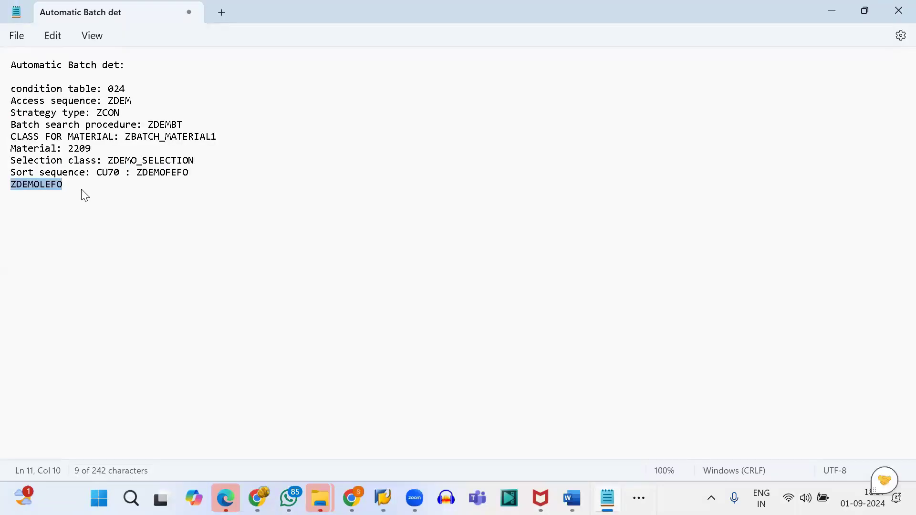
click(82, 194)
key(Return)
key(ctrl+v)
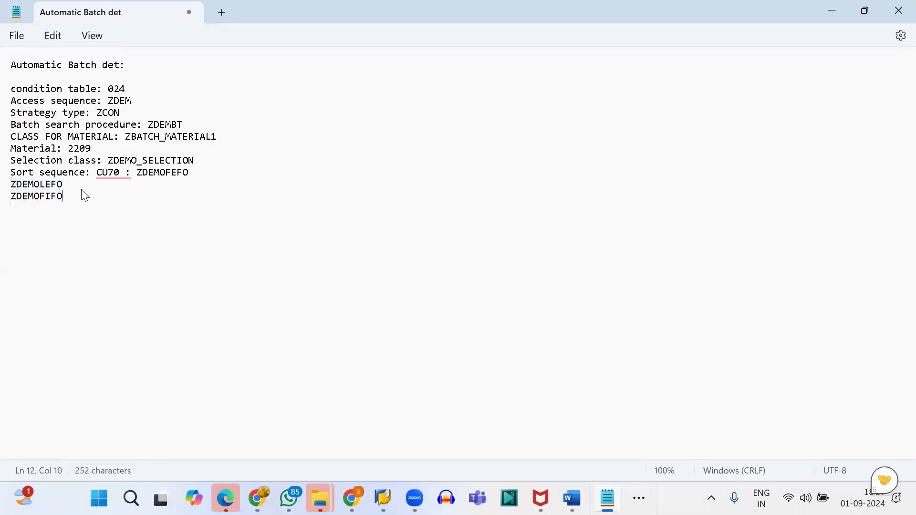
key(alt+Tab)
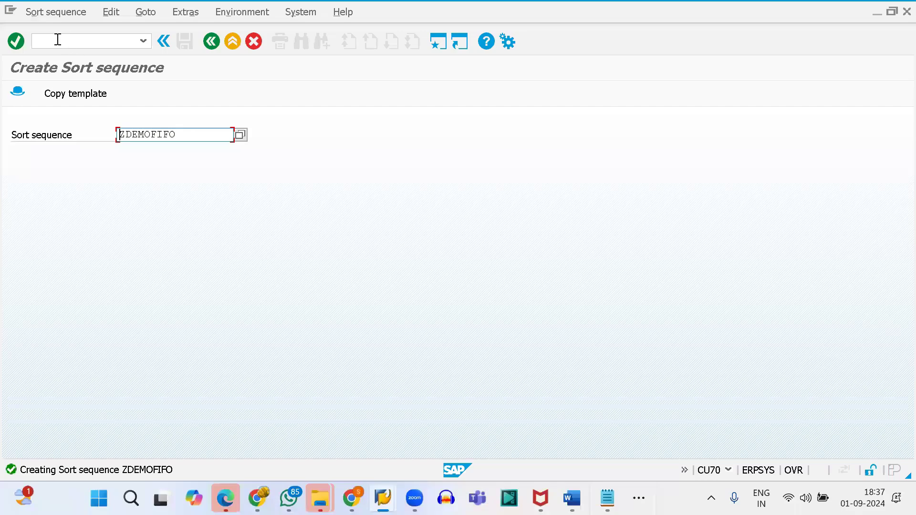
Step: Open transaction MBC1 for strategy type ZCON and enter material 2209 in the first fast entry row
key(ctrl+slash)
text(/)
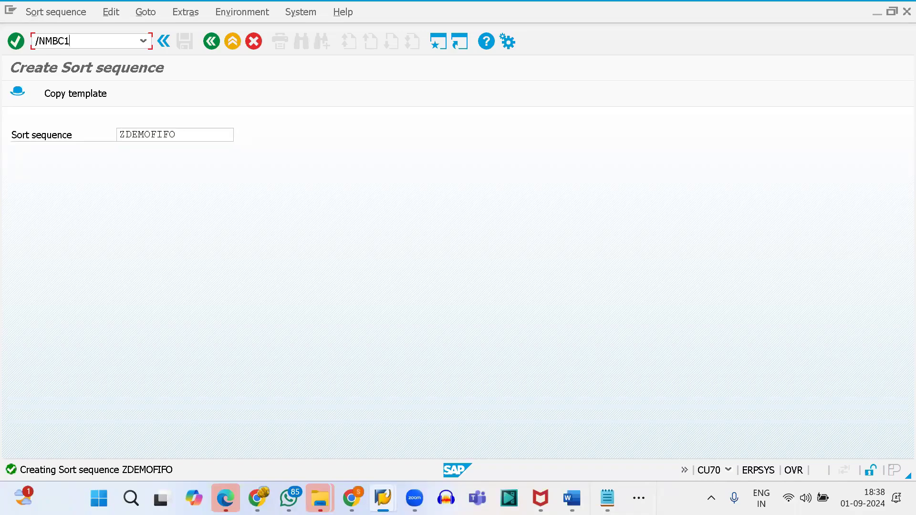
text(NMBC1)
key(Return)
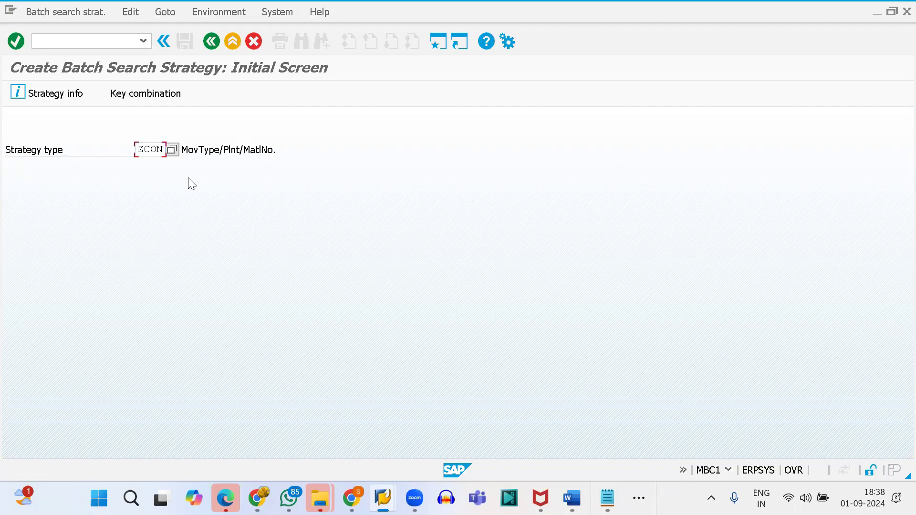
key(Return)
click(65, 228)
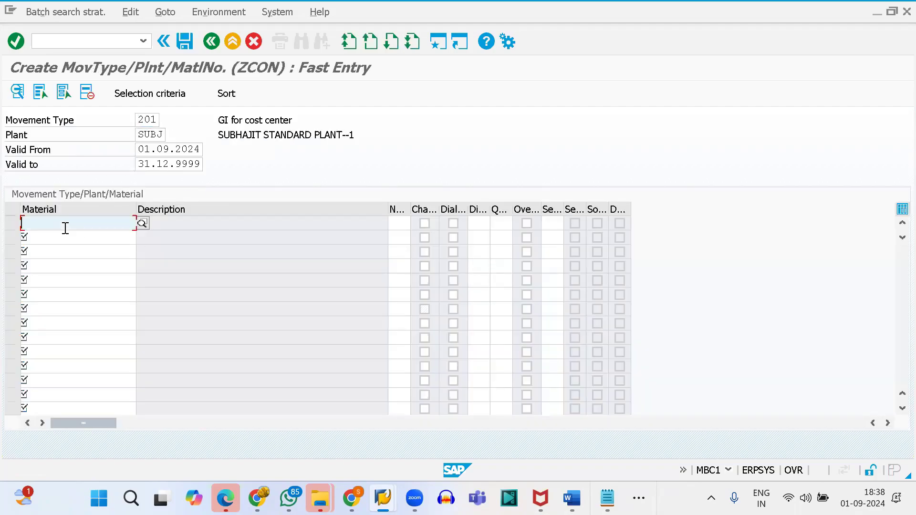
text(2209)
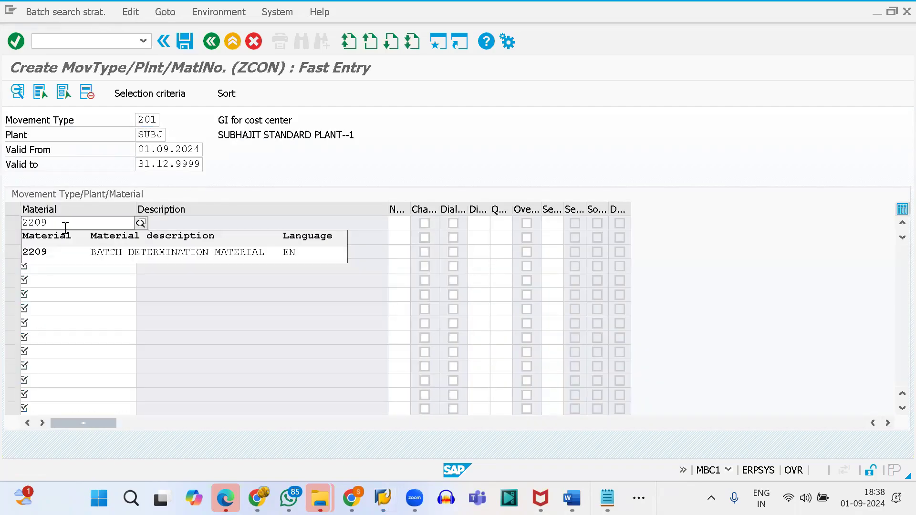
key(Down)
key(Return)
key(Return)
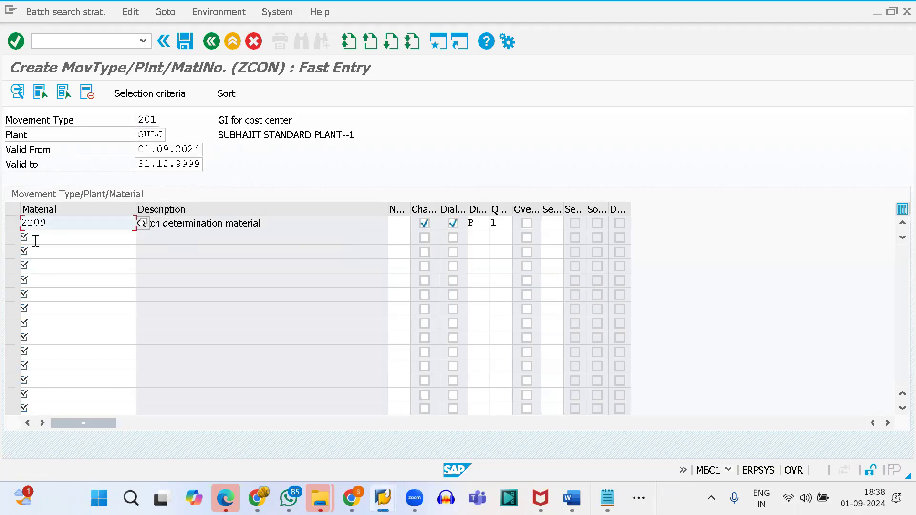
Step: Assign class ZDEMO_SELECTION as the record's selection criteria, with a remaining shelf life of >= 10 d
click(10, 222)
click(150, 94)
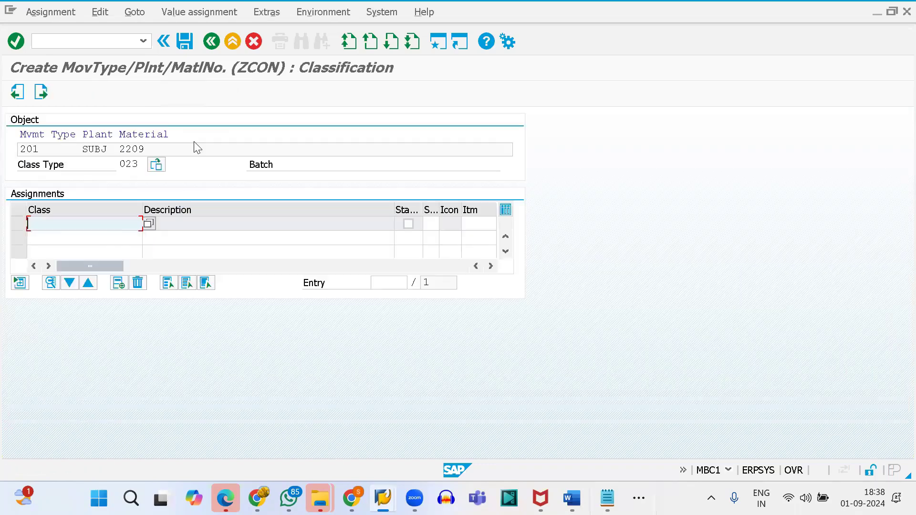
click(76, 224)
key(Down)
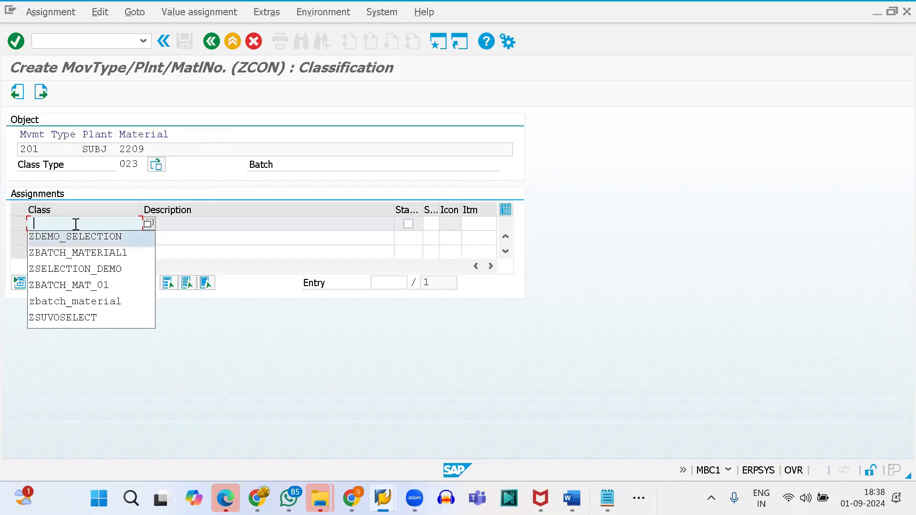
key(Return)
key(Return)
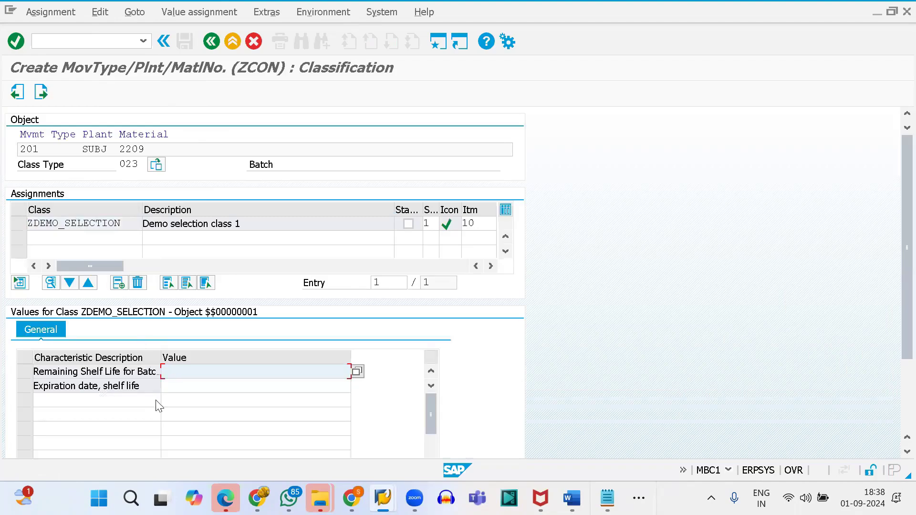
text(>= 10 d)
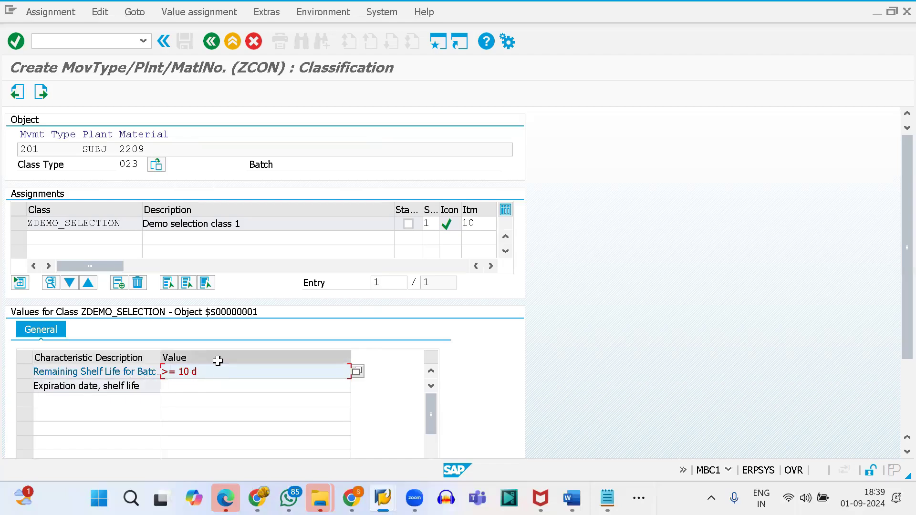
click(41, 92)
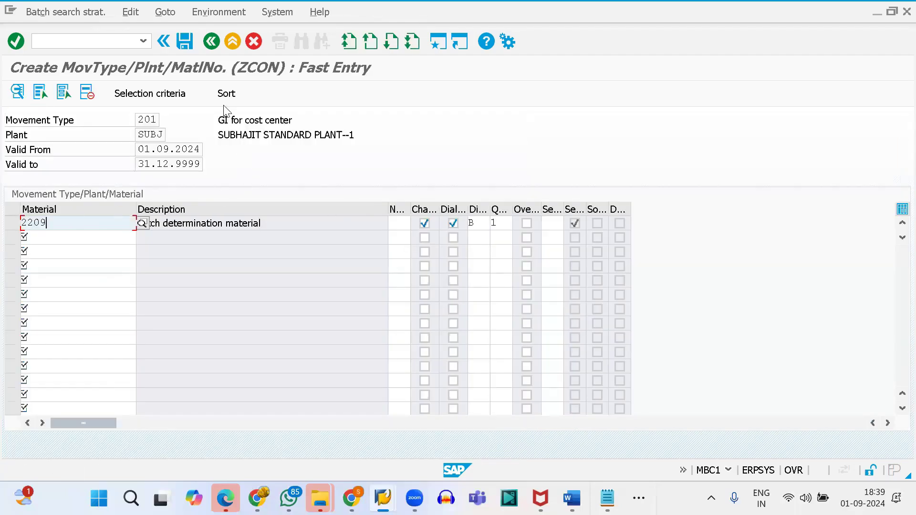
Step: Set the record's sort rule to ZDEMOFIFO and save the batch search strategy
click(225, 94)
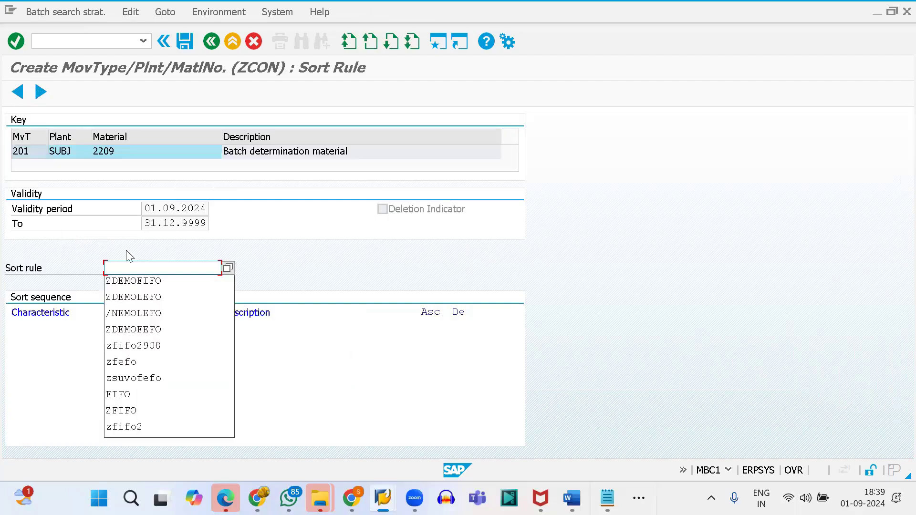
key(Down)
key(Return)
key(Return)
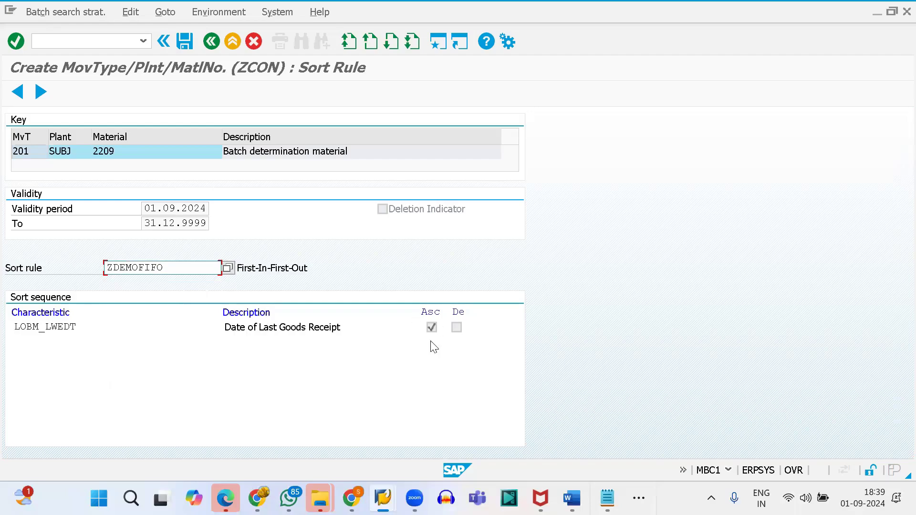
click(184, 41)
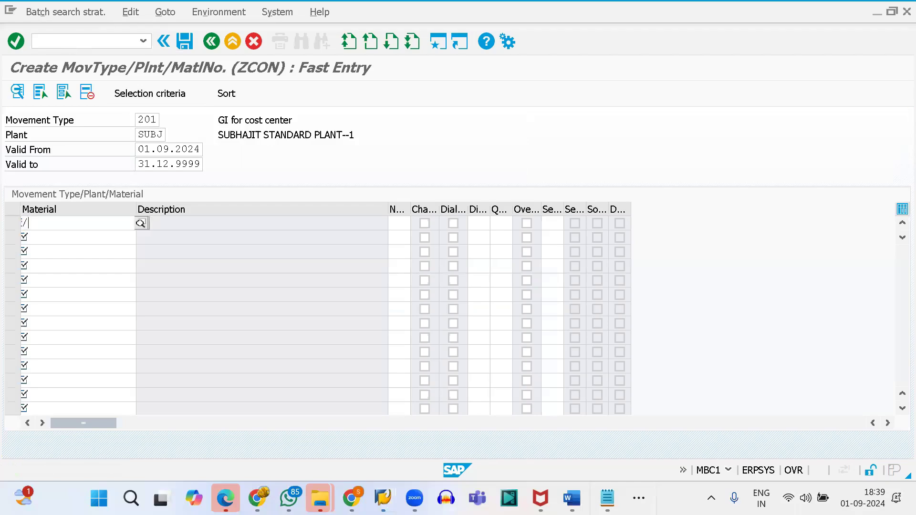
Step: Open transaction MIGO and set it to Goods Receipt, Other, with movement type 561
text(/N)
click(67, 40)
text(/NMI)
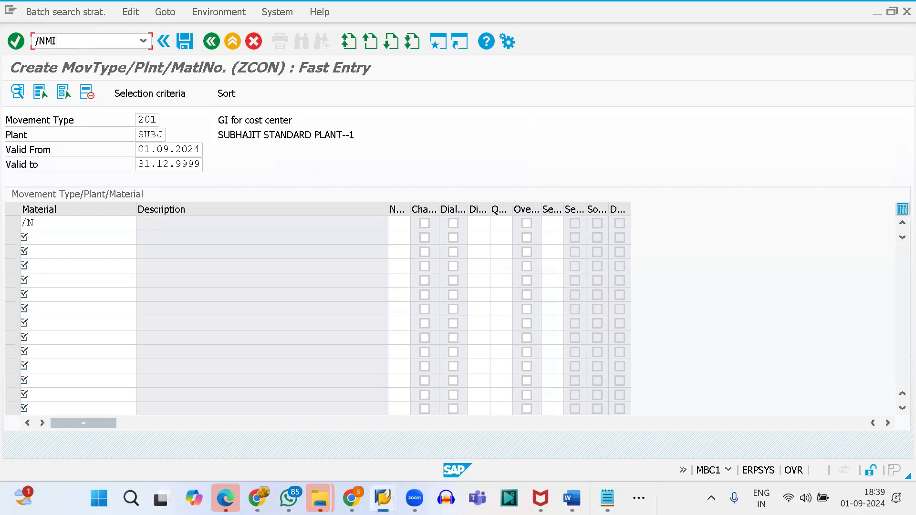
text(GO)
key(Return)
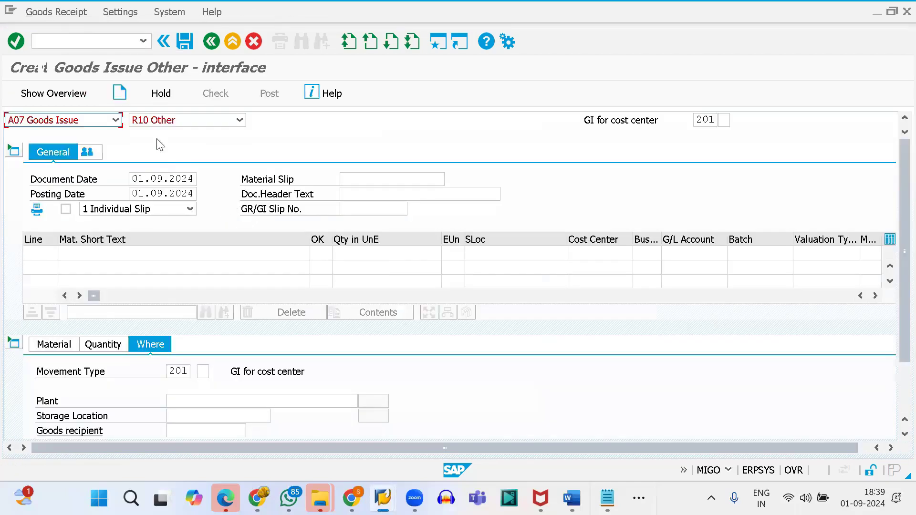
click(116, 120)
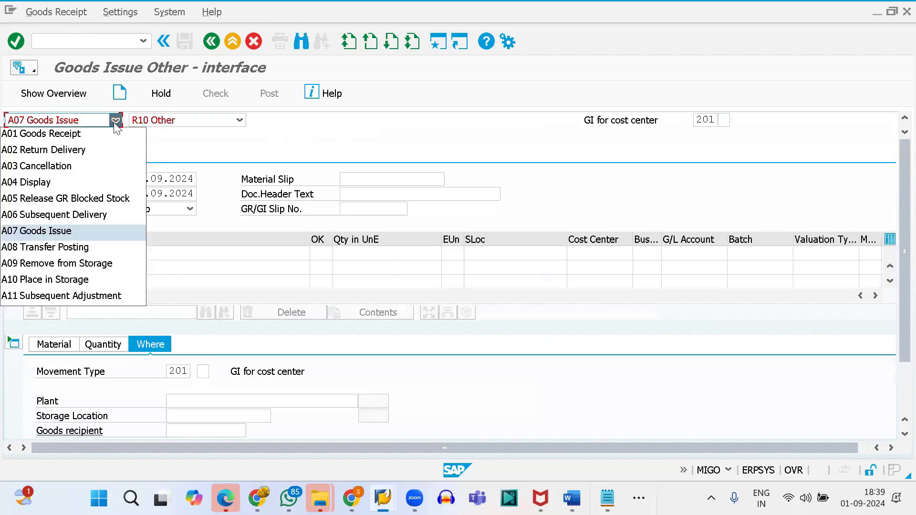
click(68, 135)
click(707, 119)
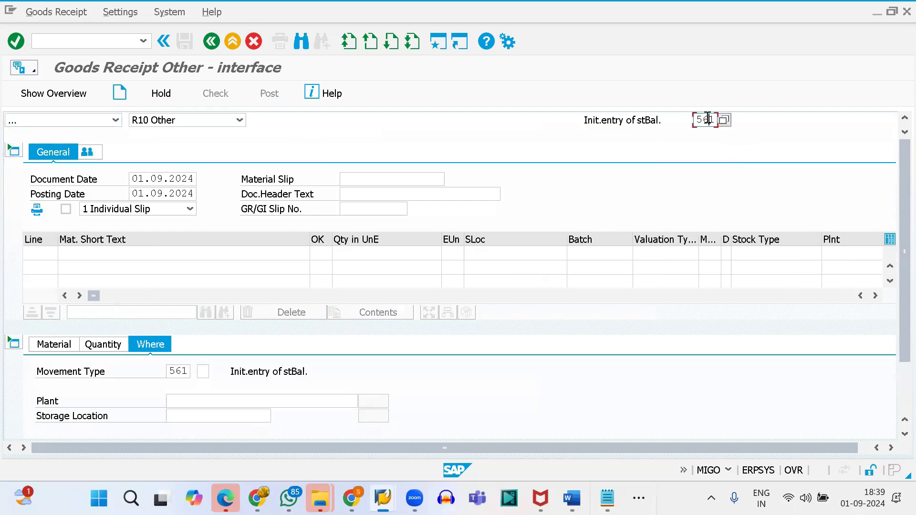
double_click(708, 119)
Step: Enter material 2209 with a quantity of 100 for the goods receipt
click(47, 344)
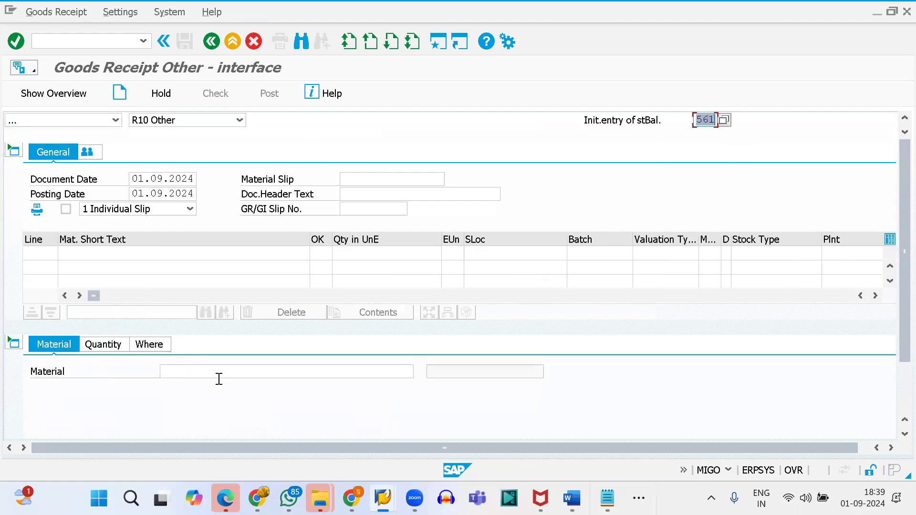
click(197, 371)
click(197, 382)
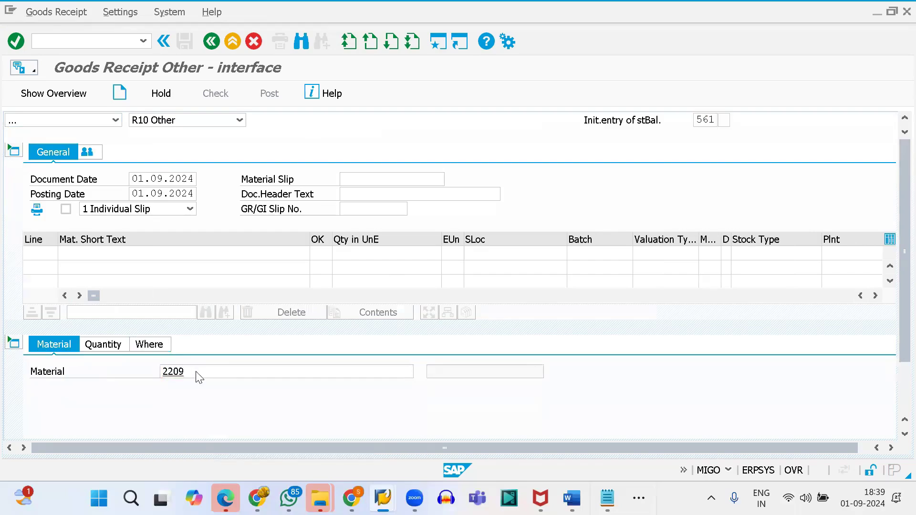
click(107, 346)
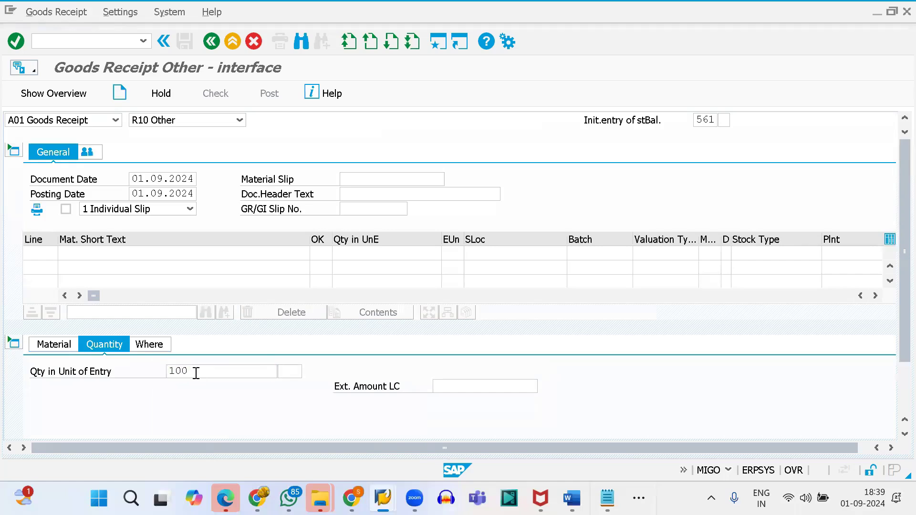
key(Return)
Step: Set the receipt item's plant to SUBJ and its storage location to SRAW (SUBJ SLOC)
click(150, 344)
click(192, 400)
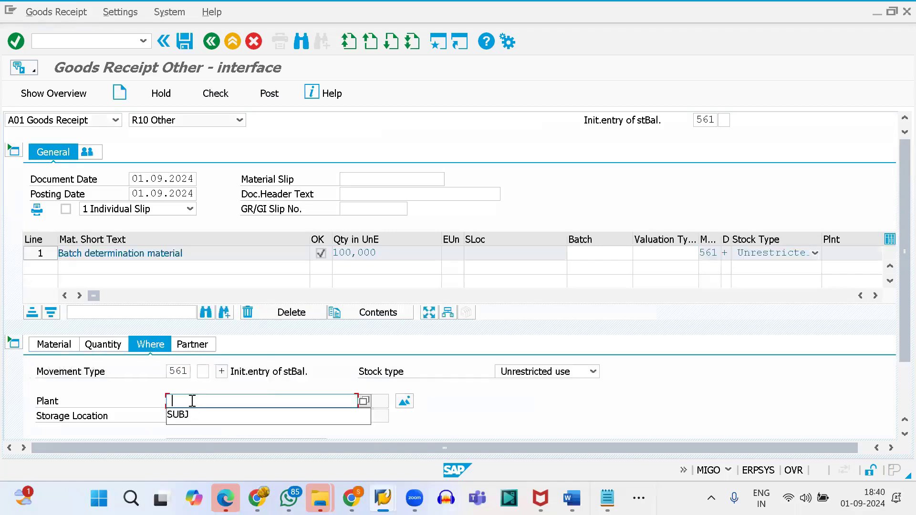
click(191, 416)
key(Return)
click(191, 420)
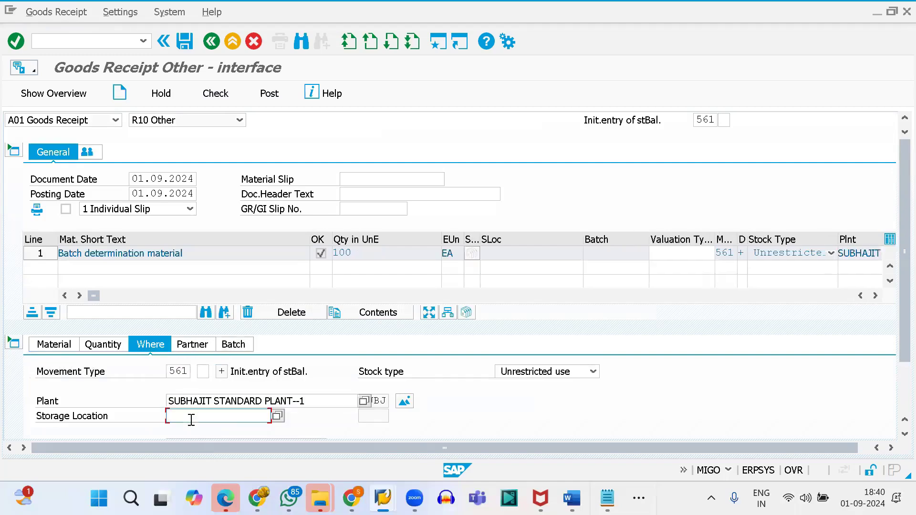
key(alt+Tab)
click(213, 45)
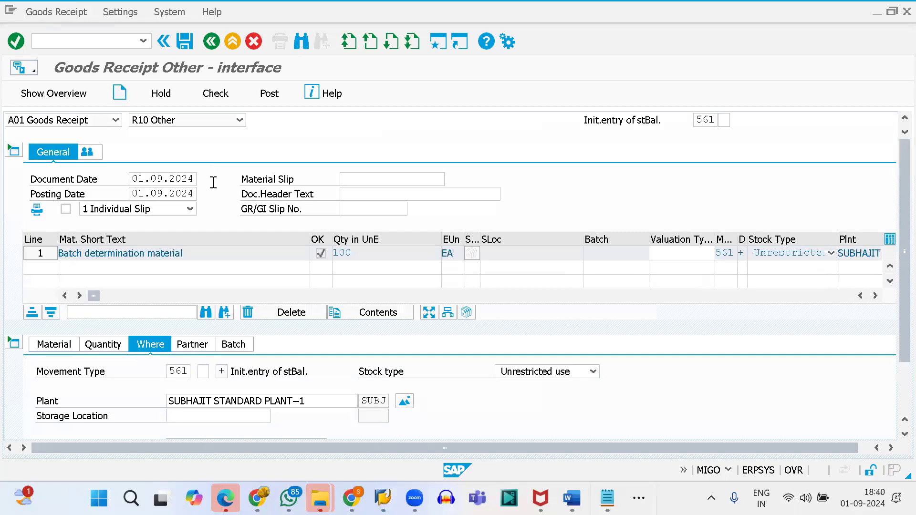
click(194, 415)
click(194, 424)
key(Return)
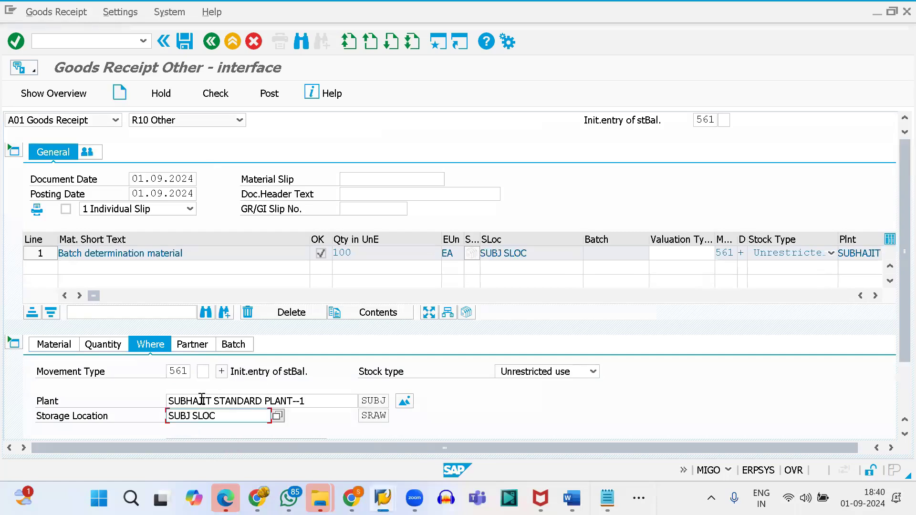
Step: Set the batch's date of manufacture and the document's posting date both to 01.08.2024
click(234, 344)
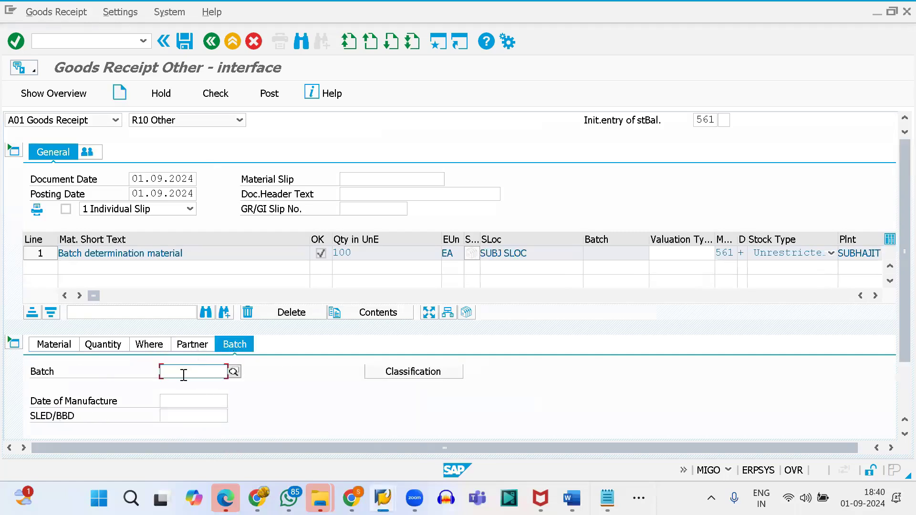
click(173, 400)
key(Down)
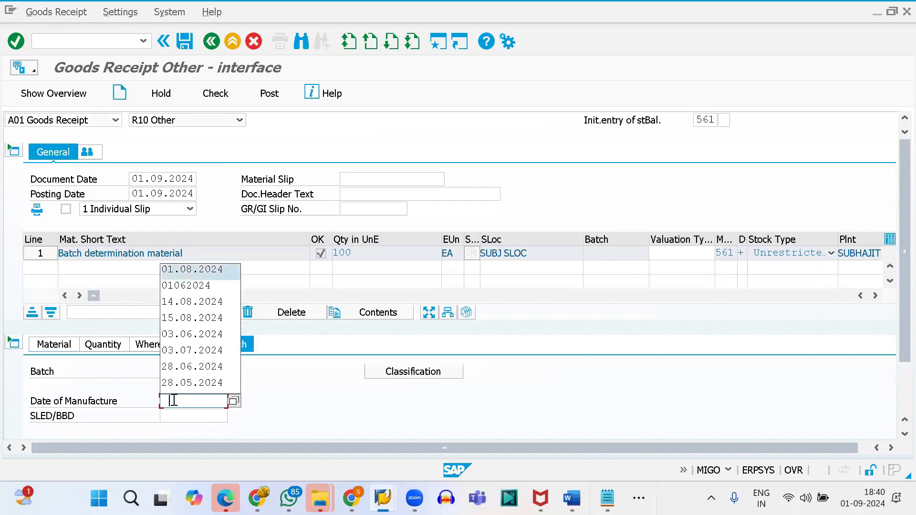
key(Return)
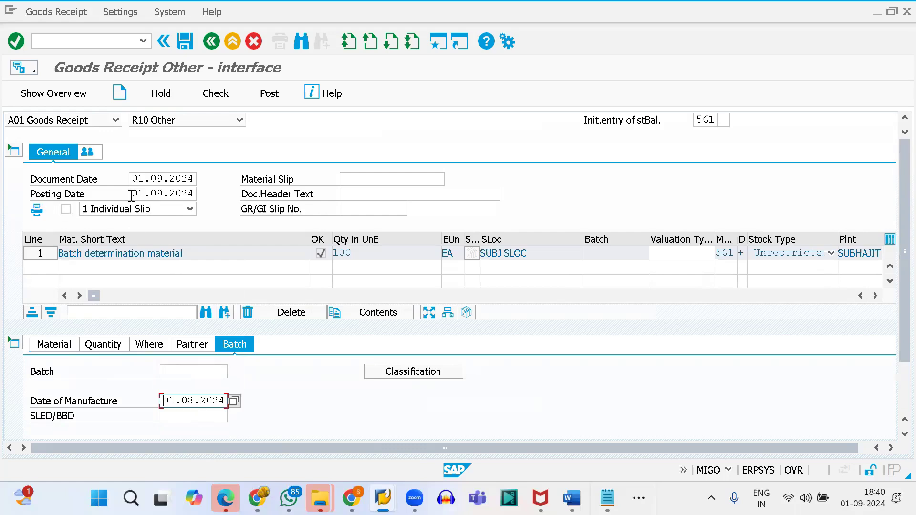
drag(135, 194, 191, 194)
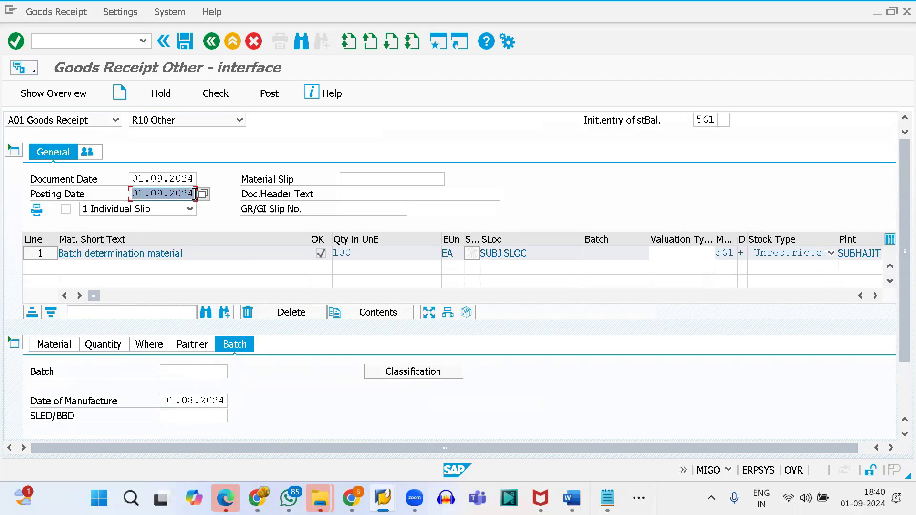
text(010)
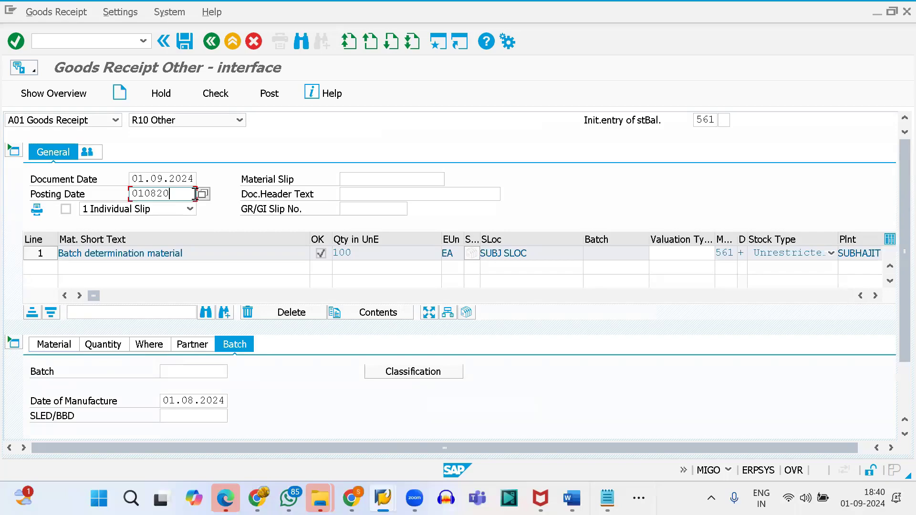
key(Return)
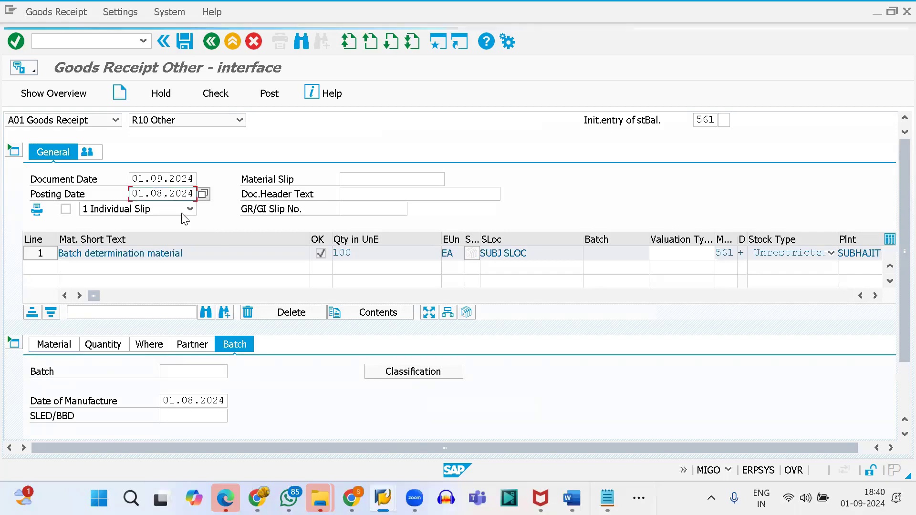
Step: Check the goods receipt of 100 EA, accept the log and post the document
click(208, 90)
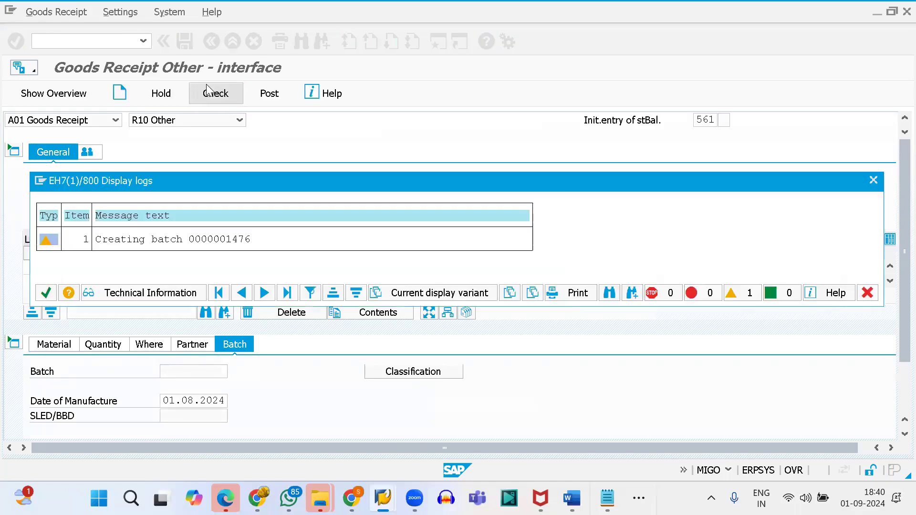
click(46, 293)
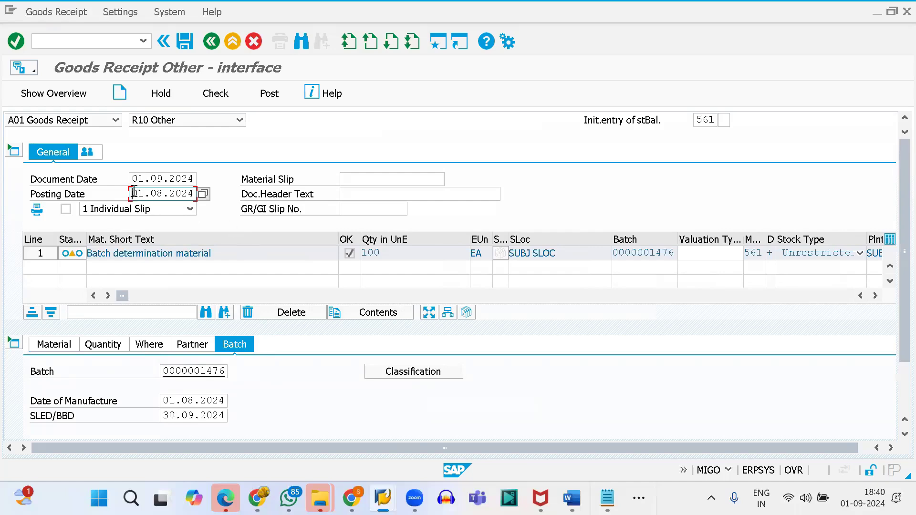
click(187, 47)
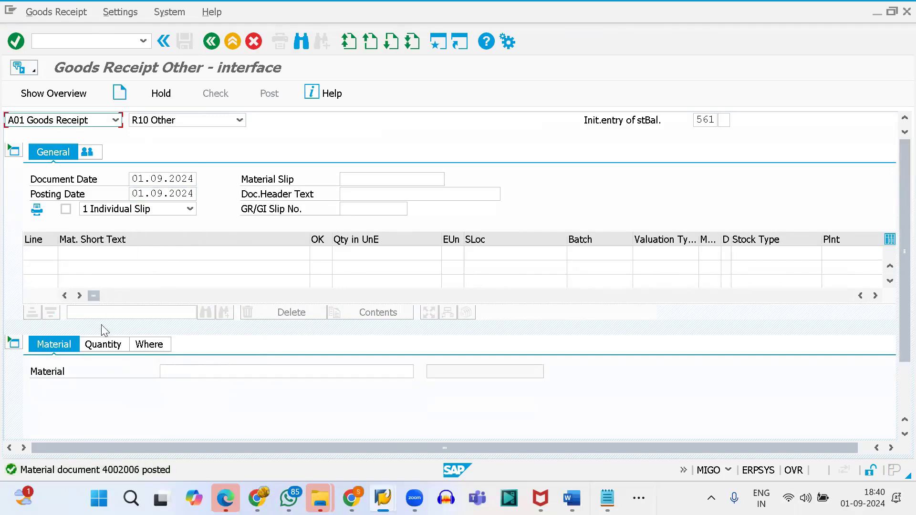
Step: Start a second 561 goods receipt for material 2209 with a quantity of 200
click(188, 371)
click(188, 383)
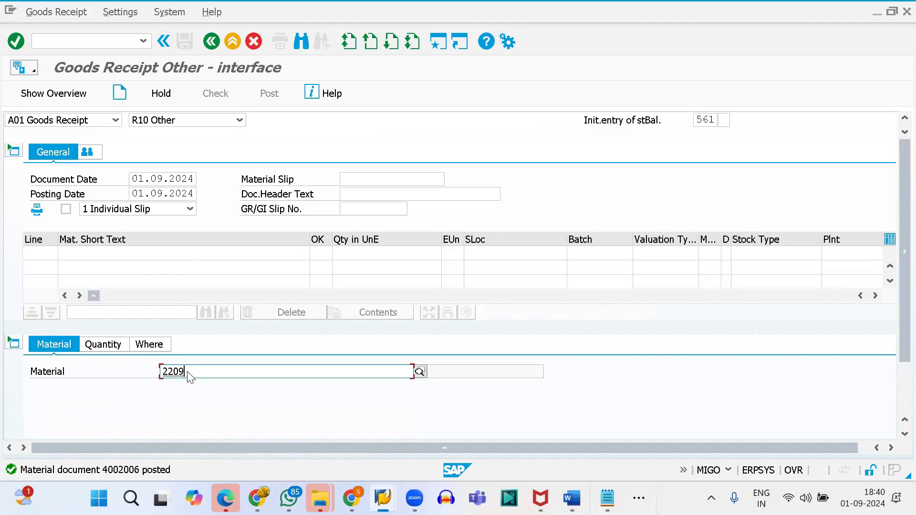
key(Return)
click(112, 344)
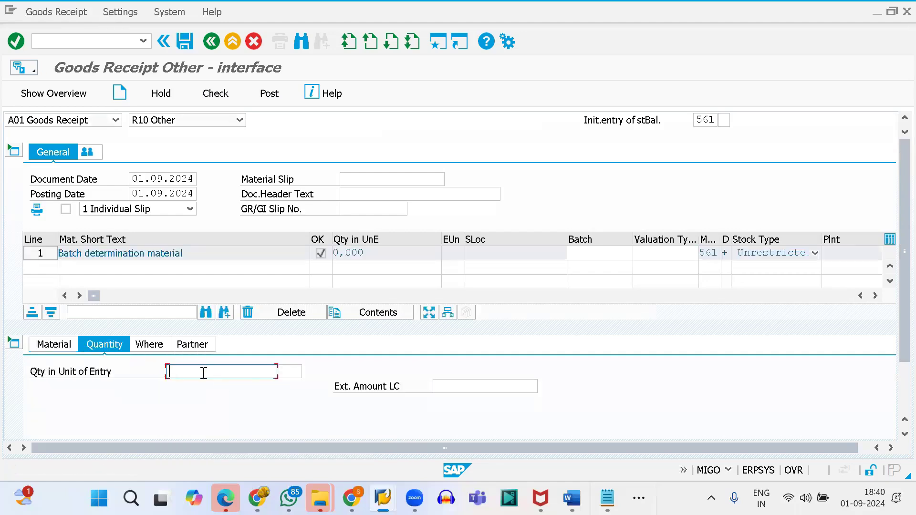
click(204, 372)
text(200)
key(BackSpace)
key(BackSpace)
key(BackSpace)
key(BackSpace)
text(200)
Step: Assign plant SUBJ and storage location SUBJ SLOC, with posting date 05.08.2024 and date of manufacture 01.08.2024
click(149, 344)
click(183, 399)
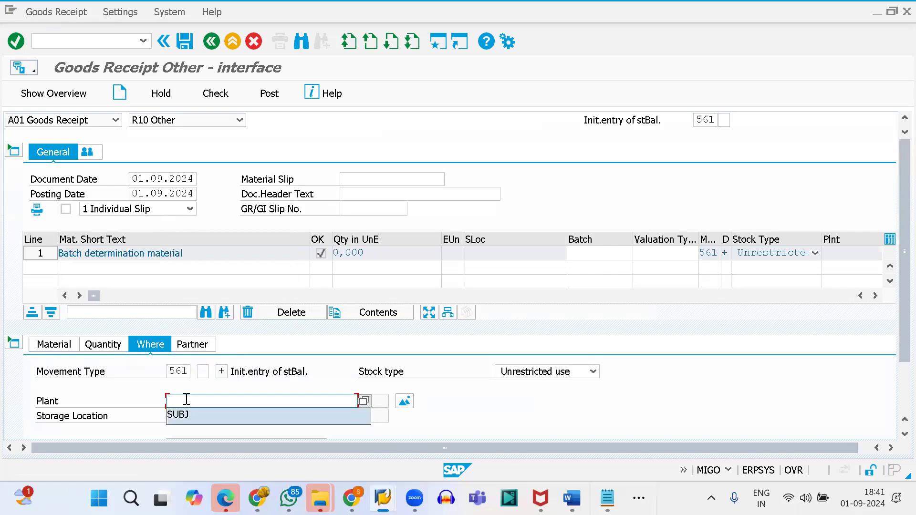
key(Return)
key(Tab)
key(Down)
key(Return)
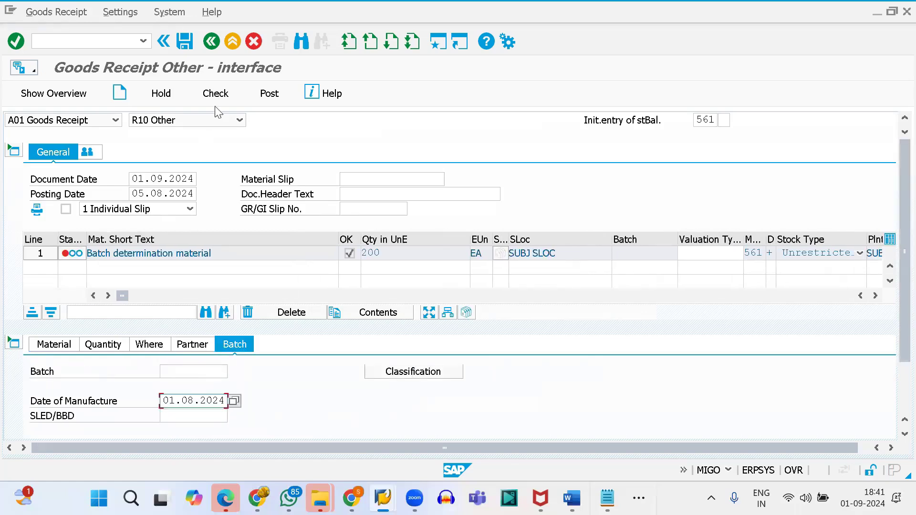
Step: Check the goods receipt of 200 EA, accept the log and post the document
click(214, 96)
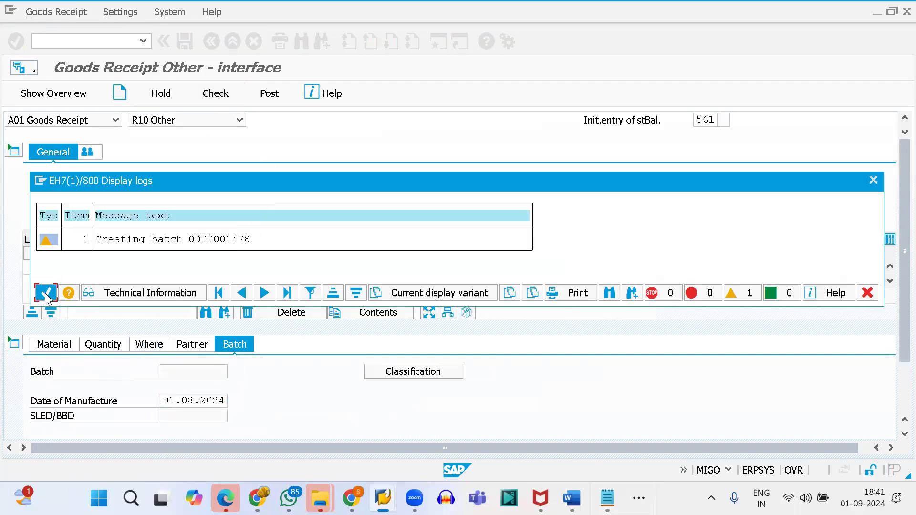
click(46, 293)
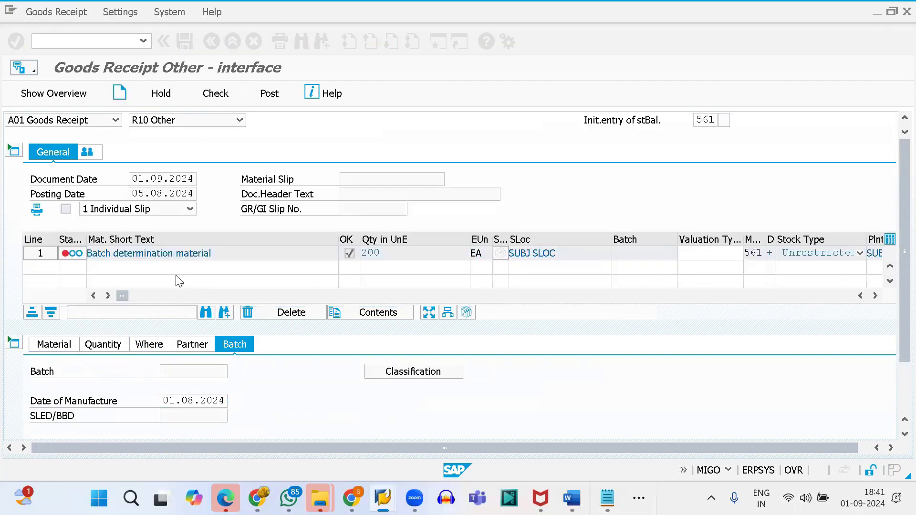
click(255, 95)
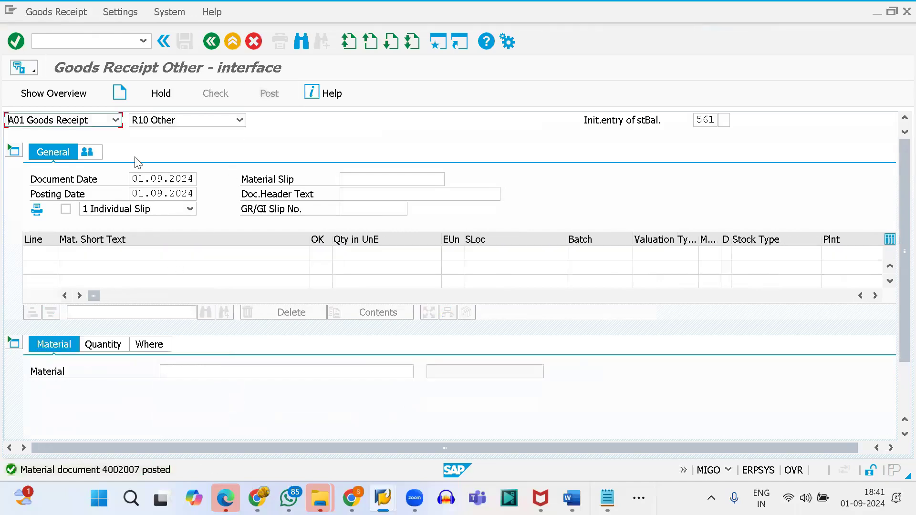
Step: Switch the MIGO transaction to A07 Goods Issue, Other, with movement type 201
click(73, 42)
click(116, 119)
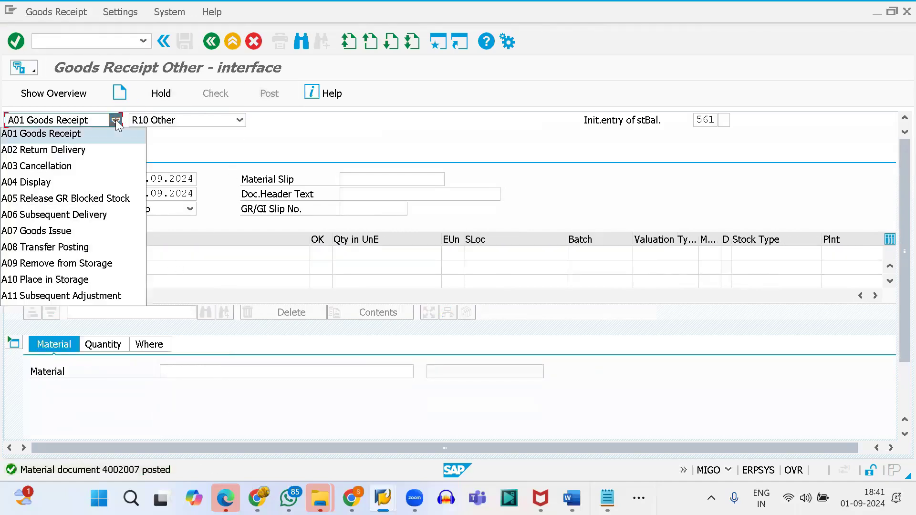
click(133, 231)
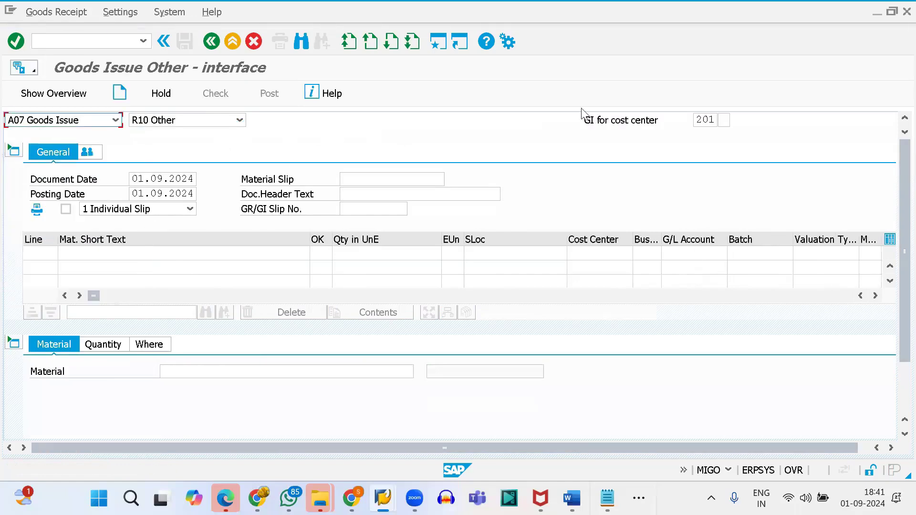
Step: Enter material 2209 with a quantity of 10 for the goods issue
click(187, 372)
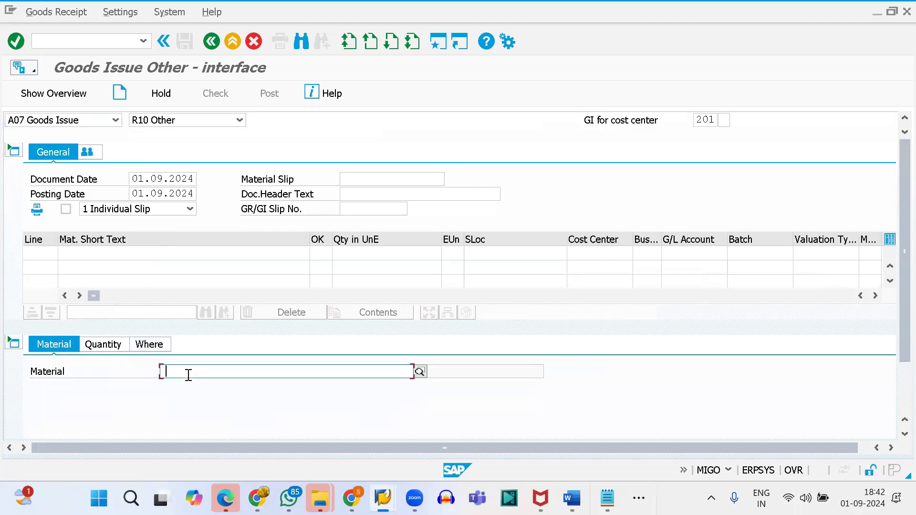
click(190, 382)
key(Return)
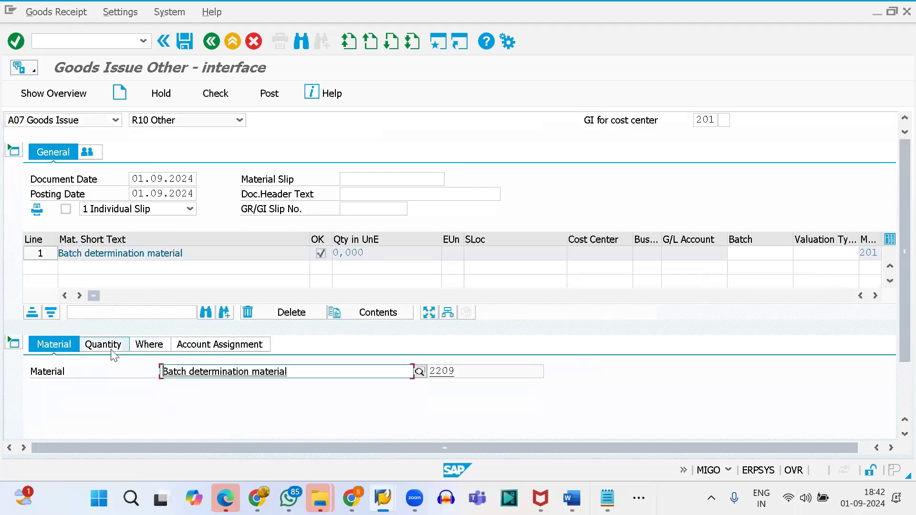
click(109, 347)
text(10)
key(Return)
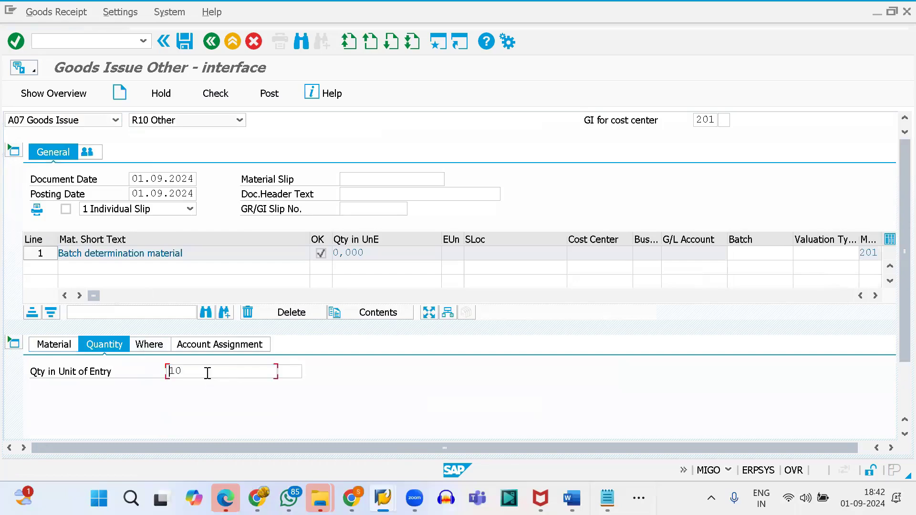
Step: Set the goods issue item's plant to SUBJ and its storage location to SRAW
click(150, 345)
click(203, 402)
key(Down)
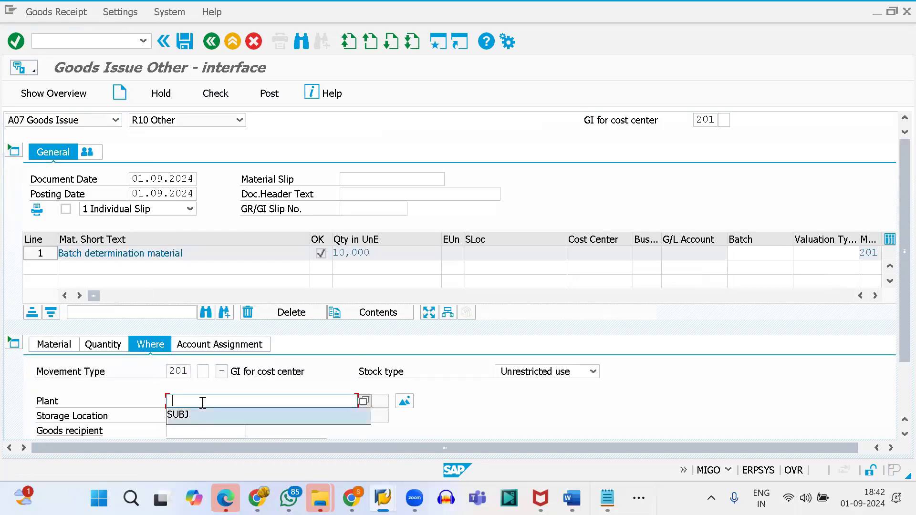
key(Return)
key(Tab)
key(Tab)
key(Down)
key(Return)
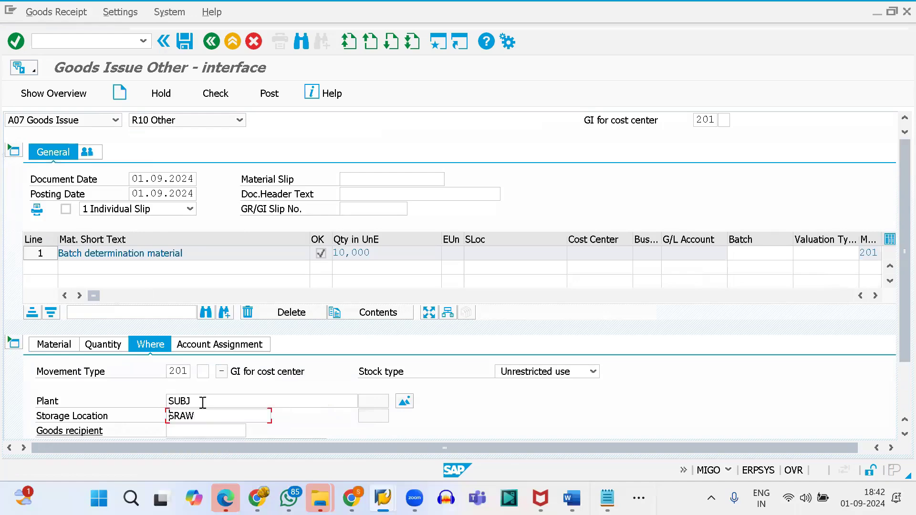
key(Return)
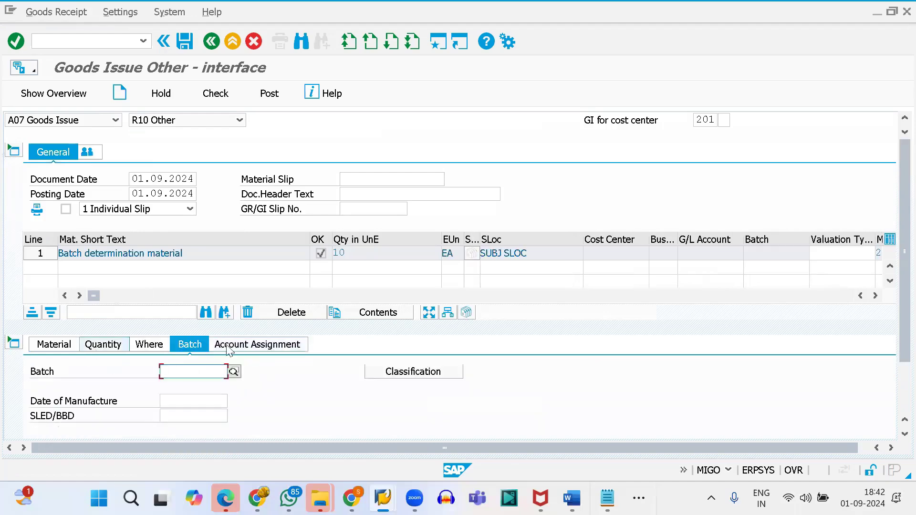
Step: Run batch determination for the goods issue item and review the first proposed batch's sort date, split quantity and batch number
click(106, 344)
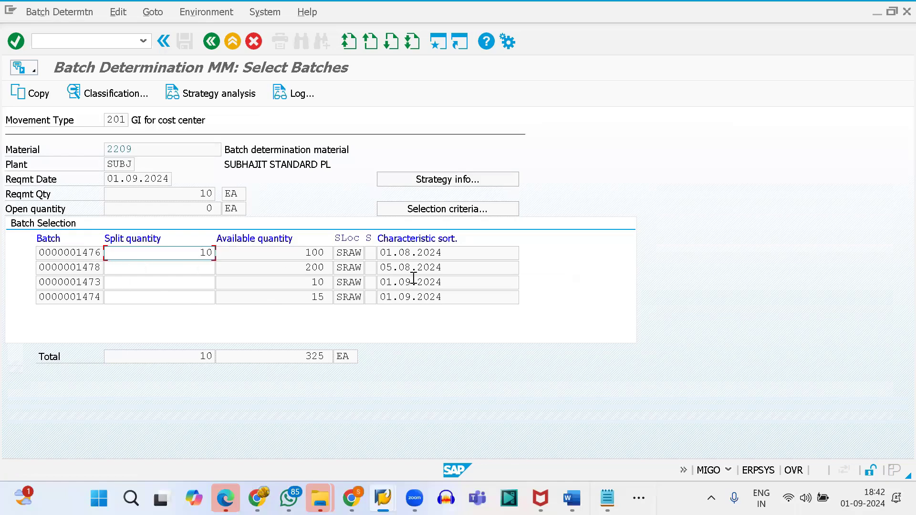
drag(445, 249, 379, 256)
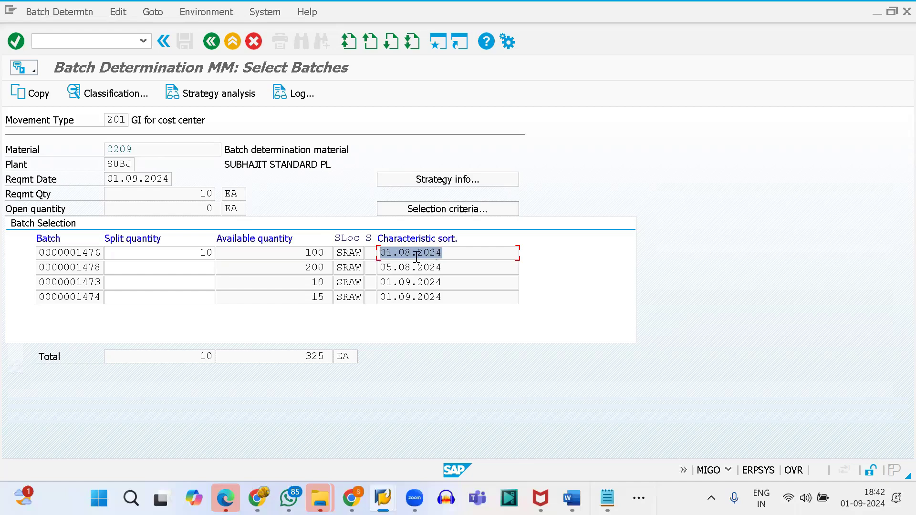
click(198, 254)
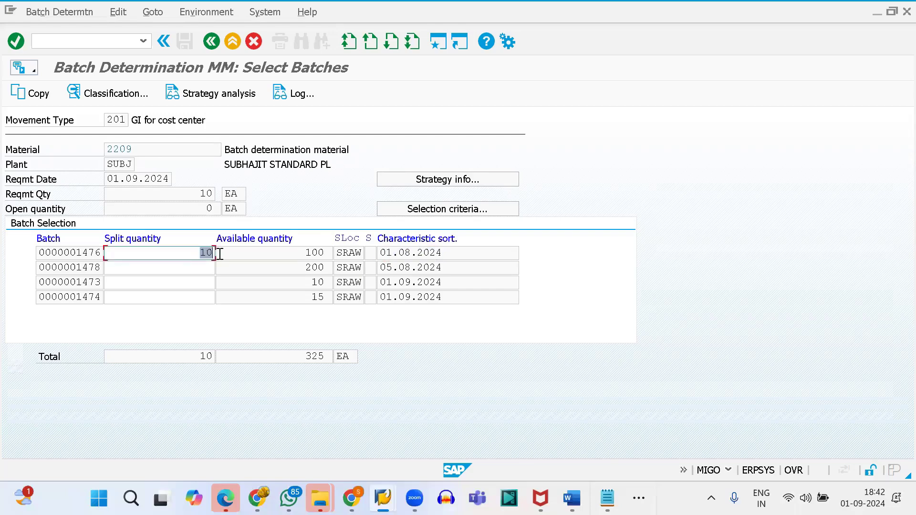
click(78, 253)
drag(77, 252, 110, 250)
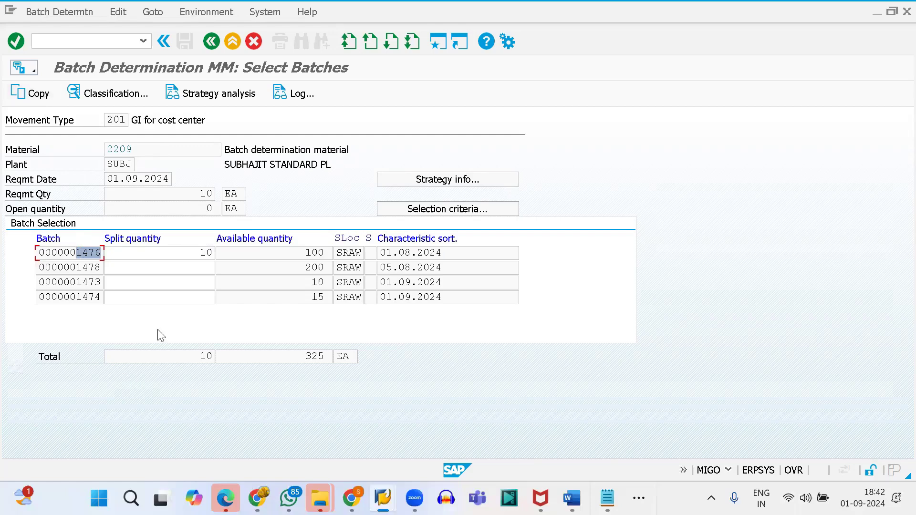
click(107, 95)
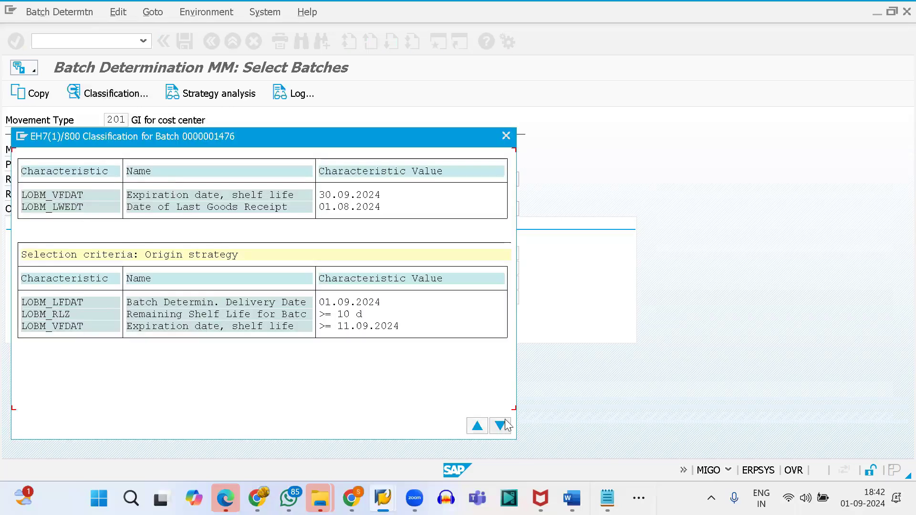
click(505, 135)
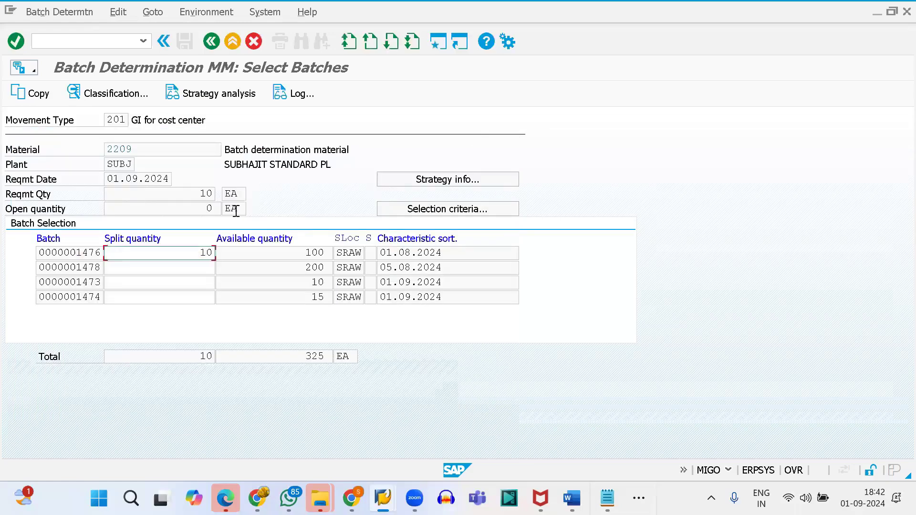
click(208, 101)
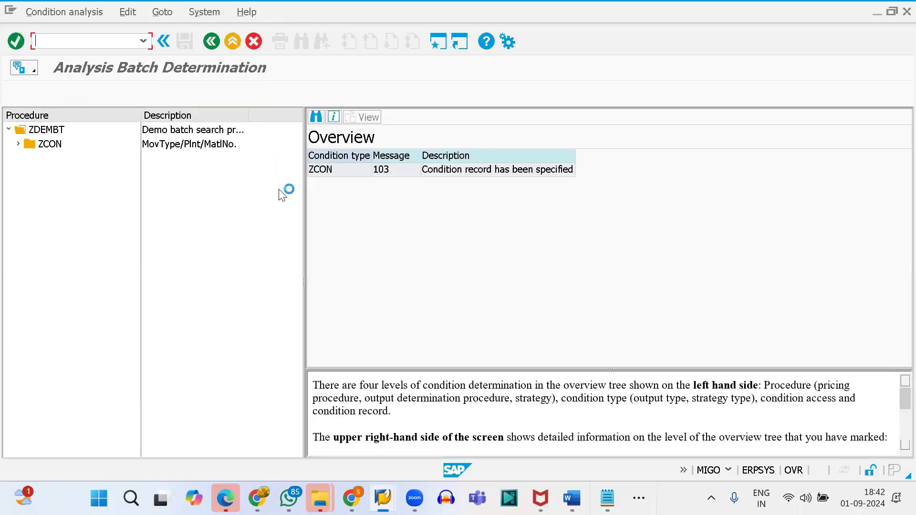
click(18, 144)
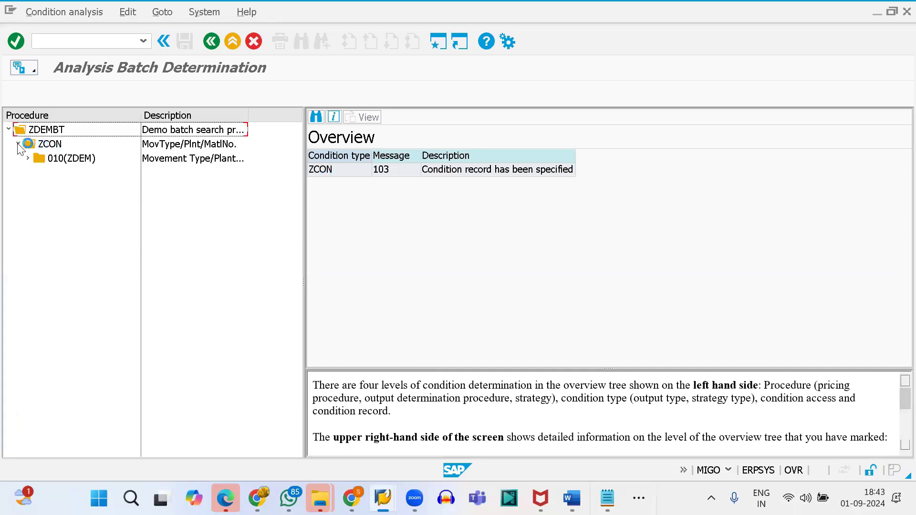
click(28, 158)
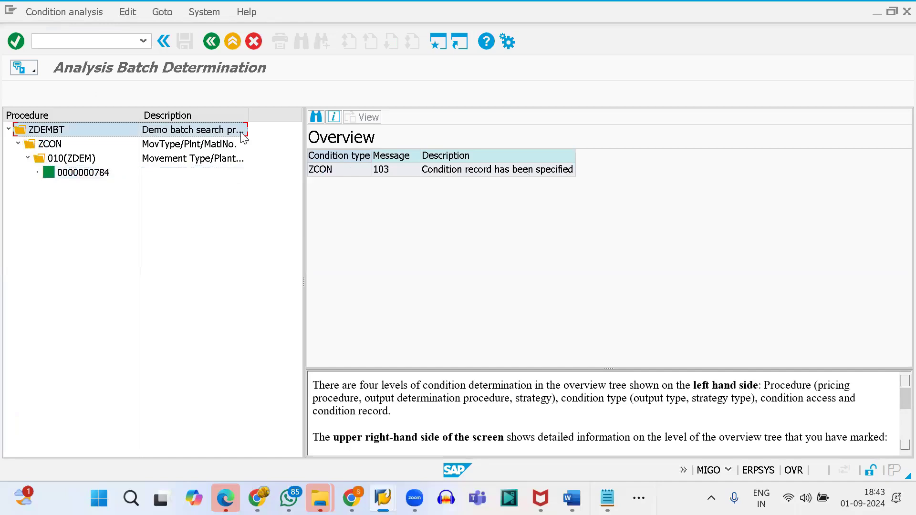
click(211, 42)
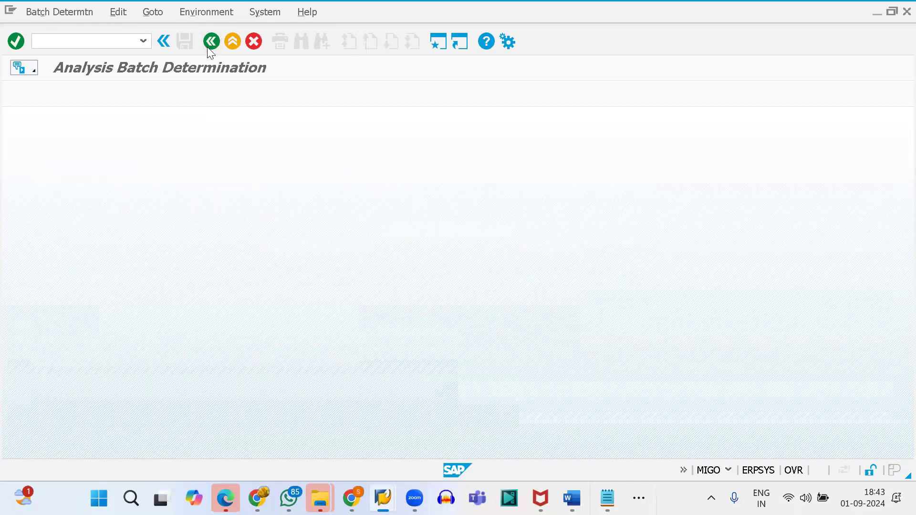
Step: Copy the proposed batch selection into the goods issue item and display the item's batch details
click(208, 46)
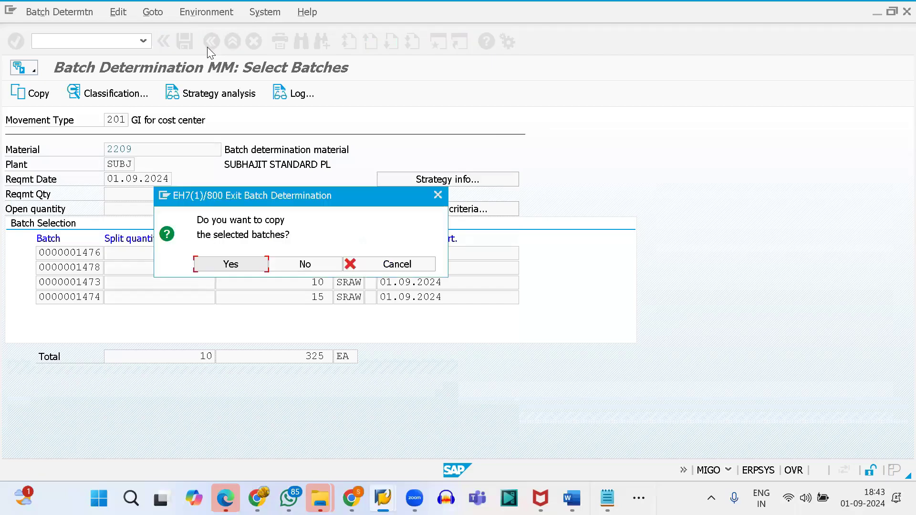
click(398, 265)
click(32, 93)
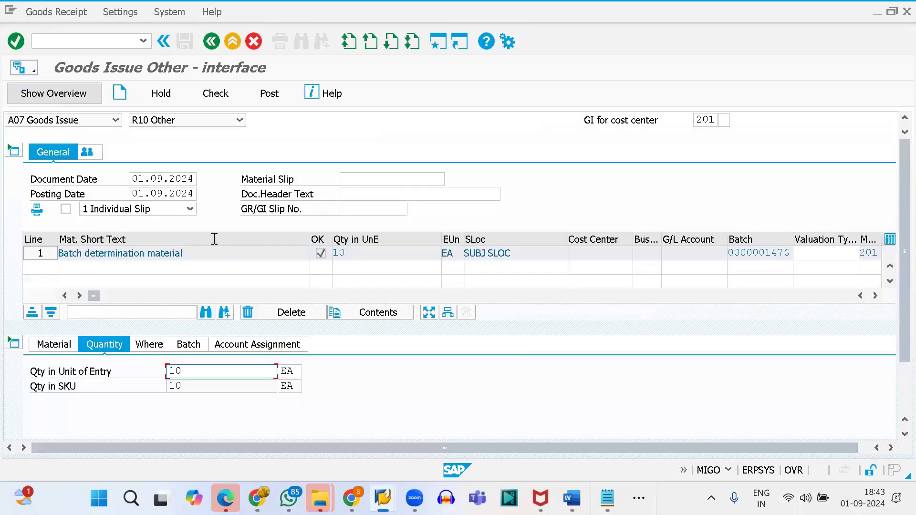
click(188, 344)
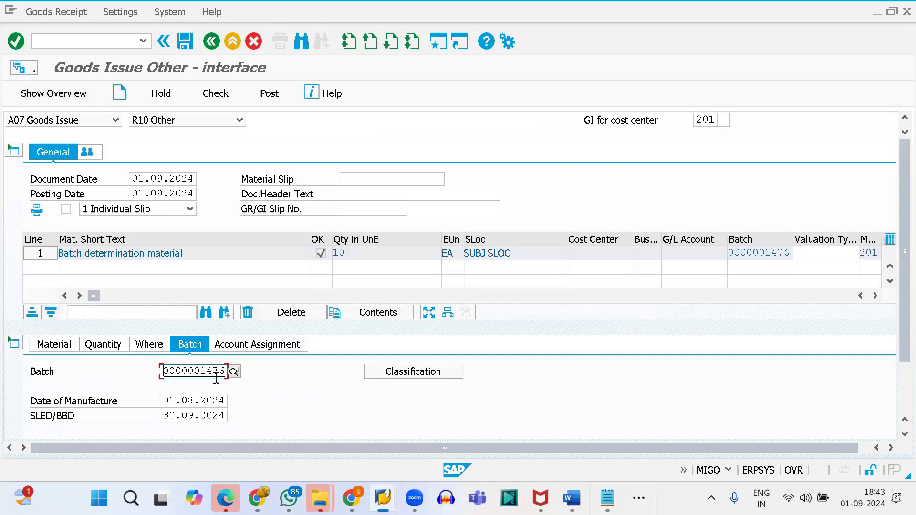